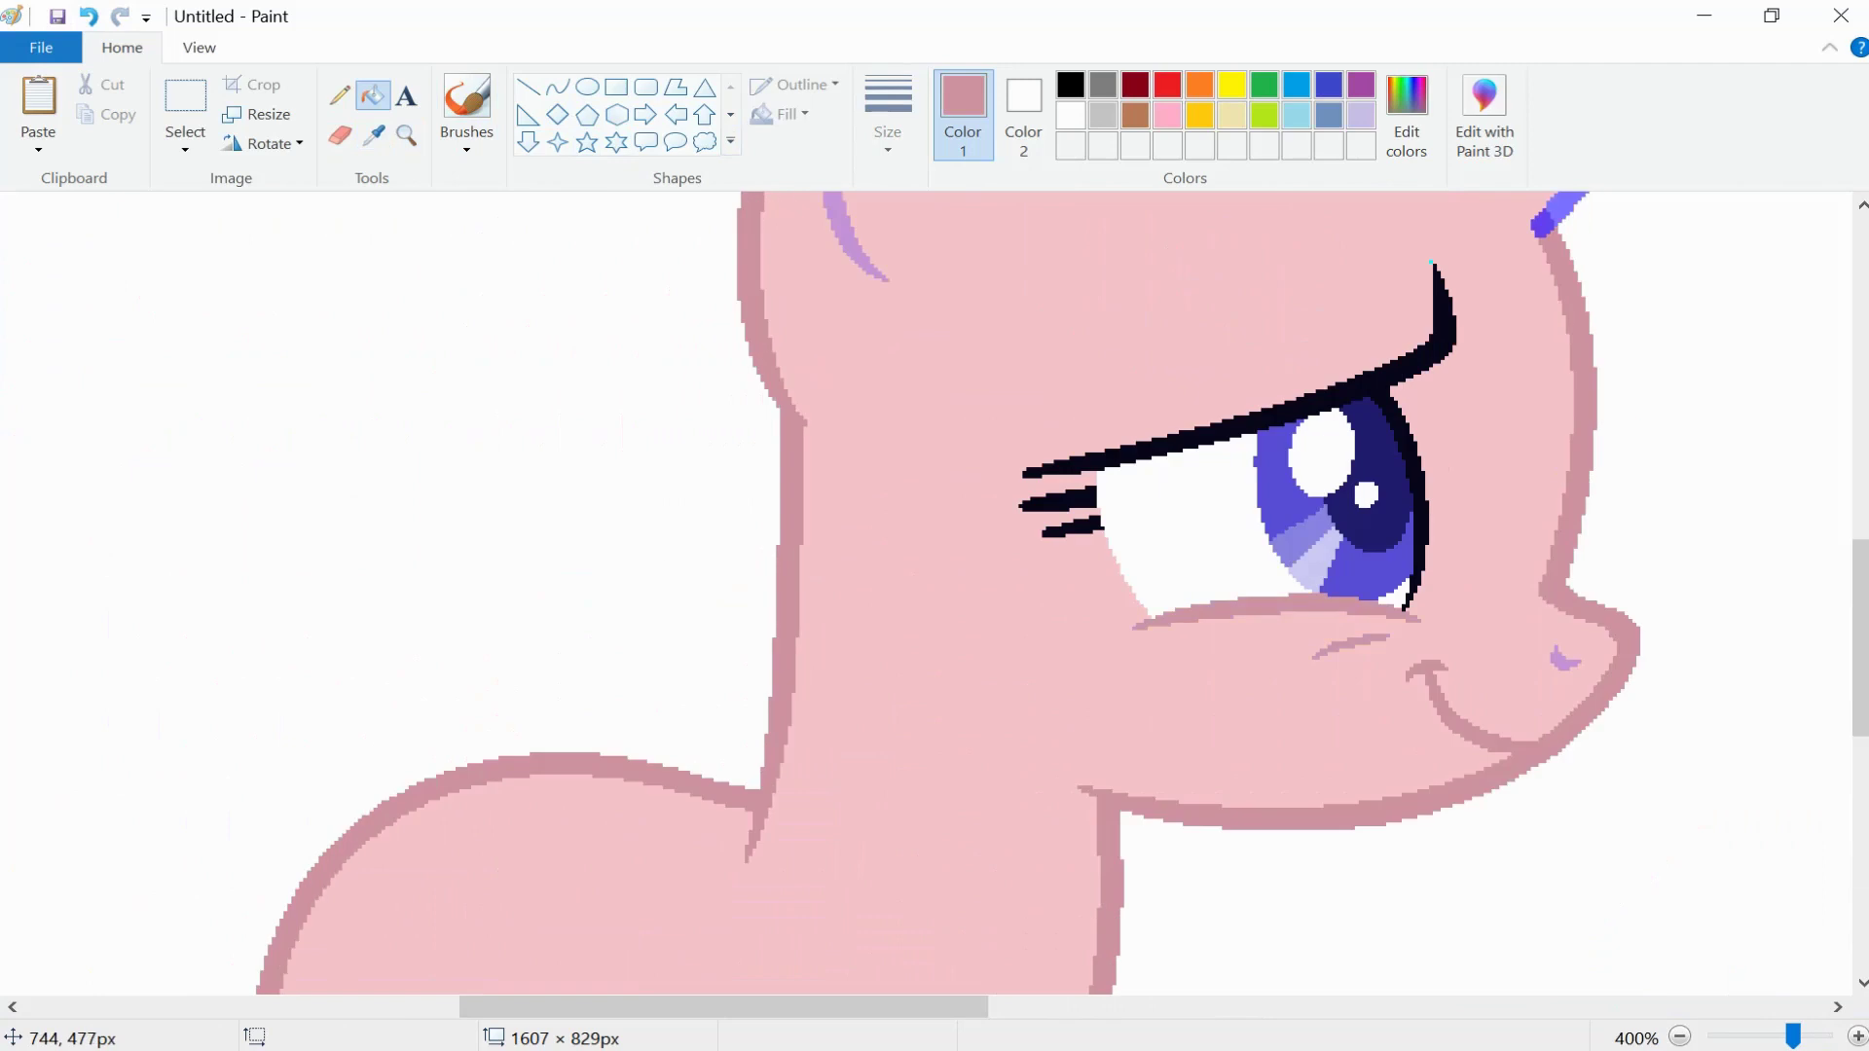
- Recolour the leftover purple details at the pink pony's horn base, ear line and nostril with its pink outline colour
scroll(934, 593, "right", 5)
left_click(908, 662)
scroll(908, 662, "down", 3)
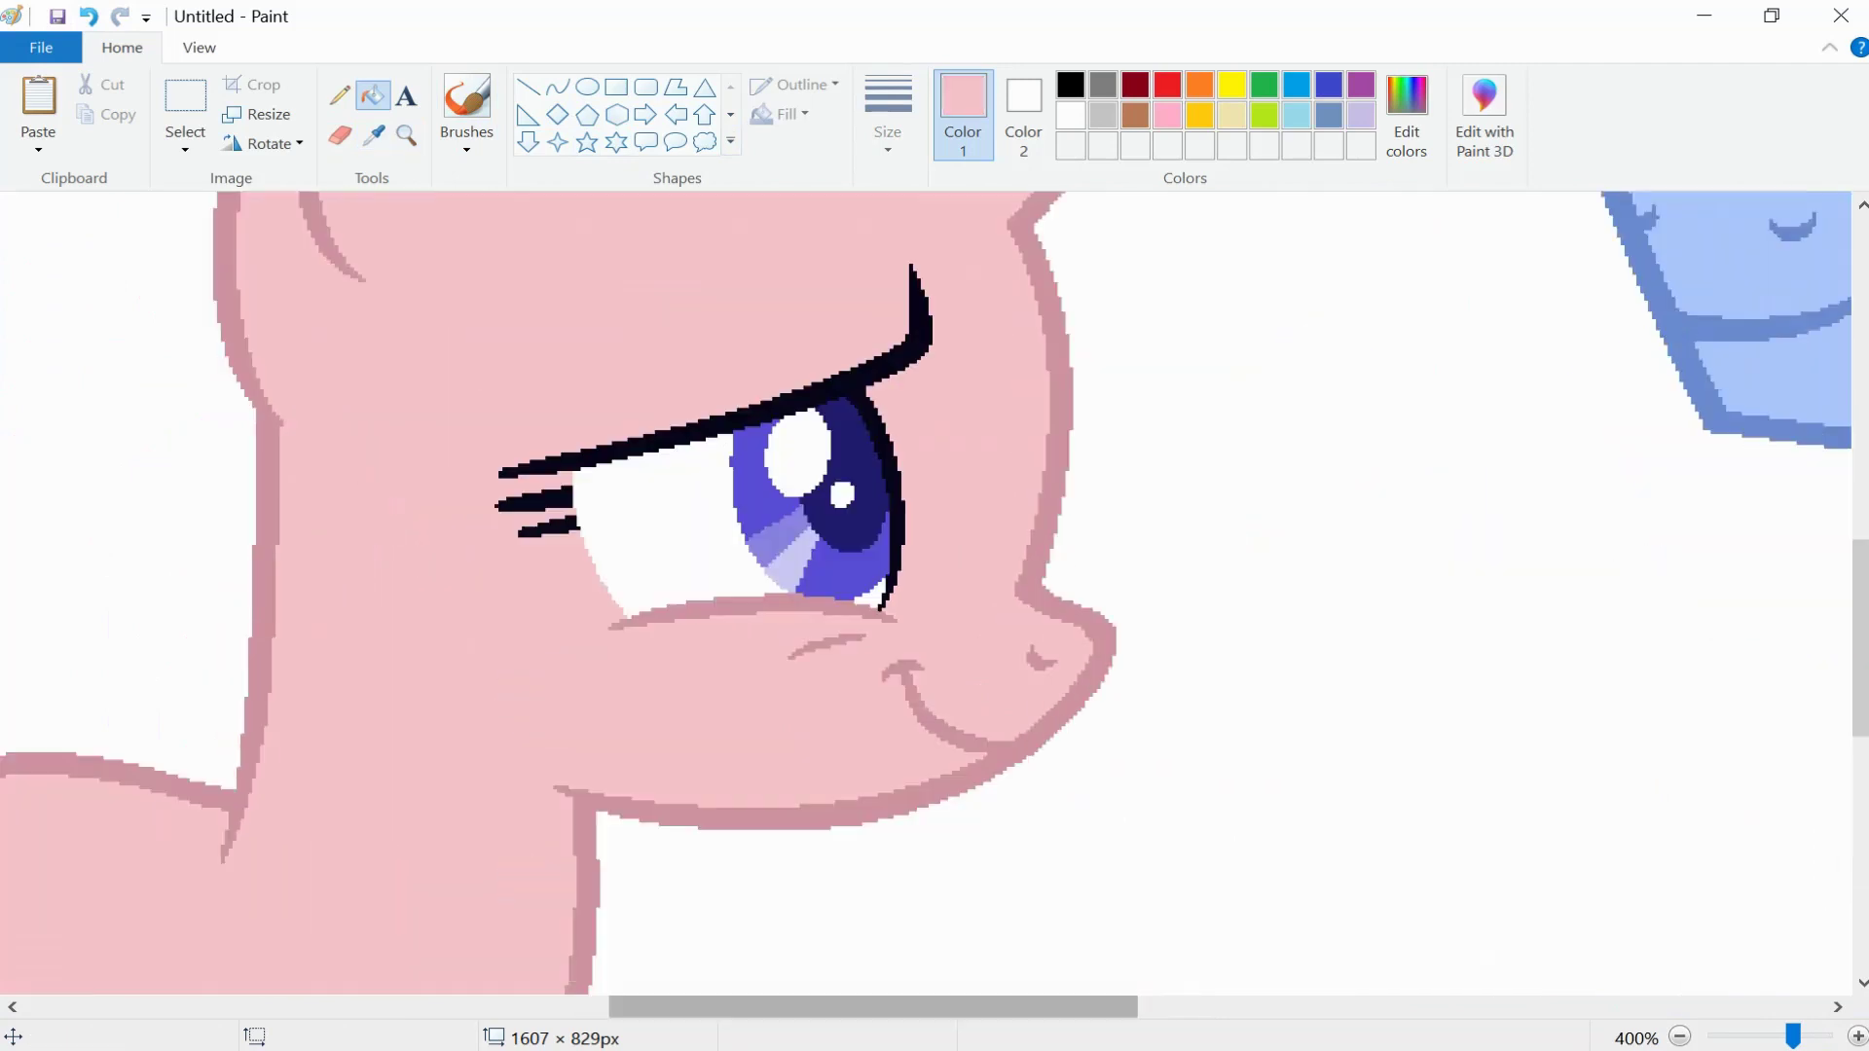
- Paste a copy of the reference pony's eye beside the pink pony's head as a colour guide
scroll(909, 662, "up", 3)
scroll(908, 662, "left", 10)
scroll(935, 594, "down", 4)
scroll(934, 594, "right", 10)
key("ctrl+v")
left_click_drag(49, 253, 361, 478)
- Recolour the pink pony's eye with a blue iris and black pupil, using colours sampled from the pasted reference eye
left_click(373, 135)
left_click(327, 507)
left_click(1090, 487)
left_click(372, 135)
left_click(1160, 555)
left_click(373, 135)
left_click(360, 482)
left_click(1188, 457)
left_click(185, 97)
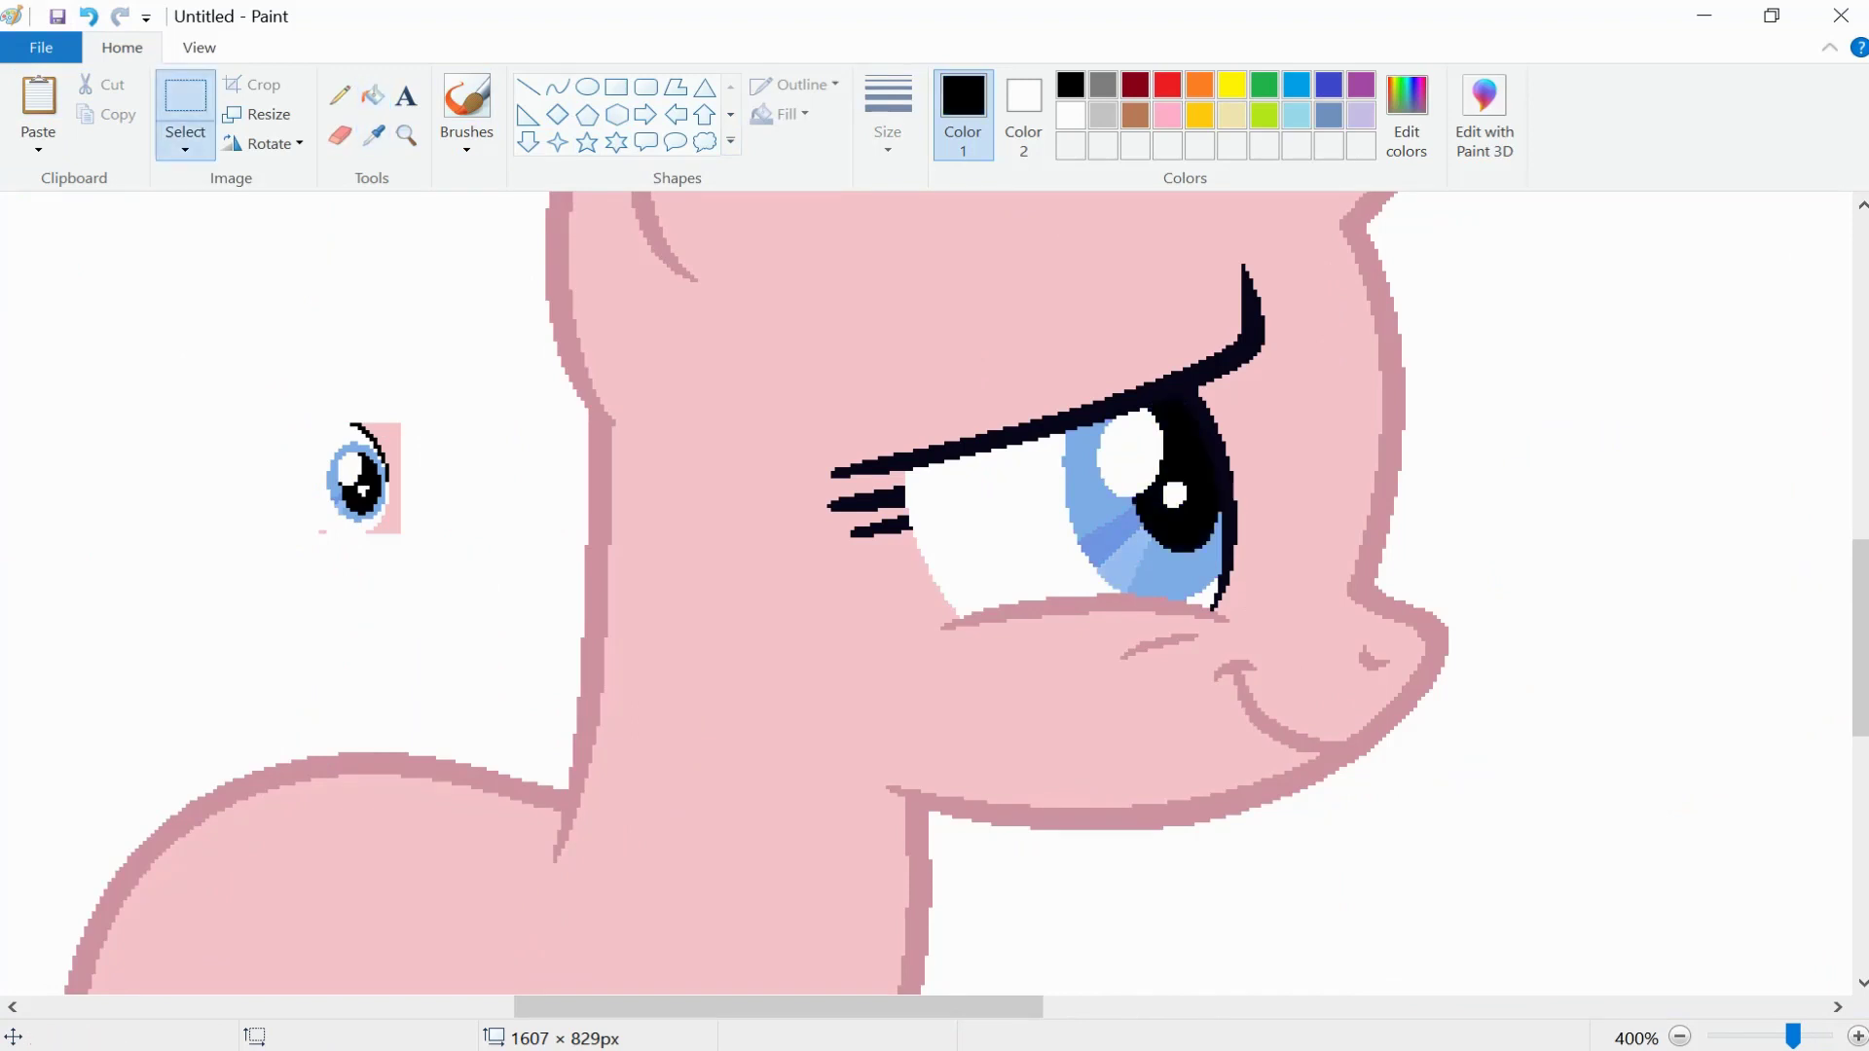
- Fill the second pony's face, body, legs and flank mark with dark purple sampled from its reference
scroll(934, 594, "right", 6)
scroll(935, 594, "down", 2)
left_click(372, 136)
left_click(1655, 545)
left_click(973, 682)
left_click(881, 395)
left_click(823, 302)
scroll(935, 594, "down", 4)
left_click(1382, 506)
left_click(1372, 565)
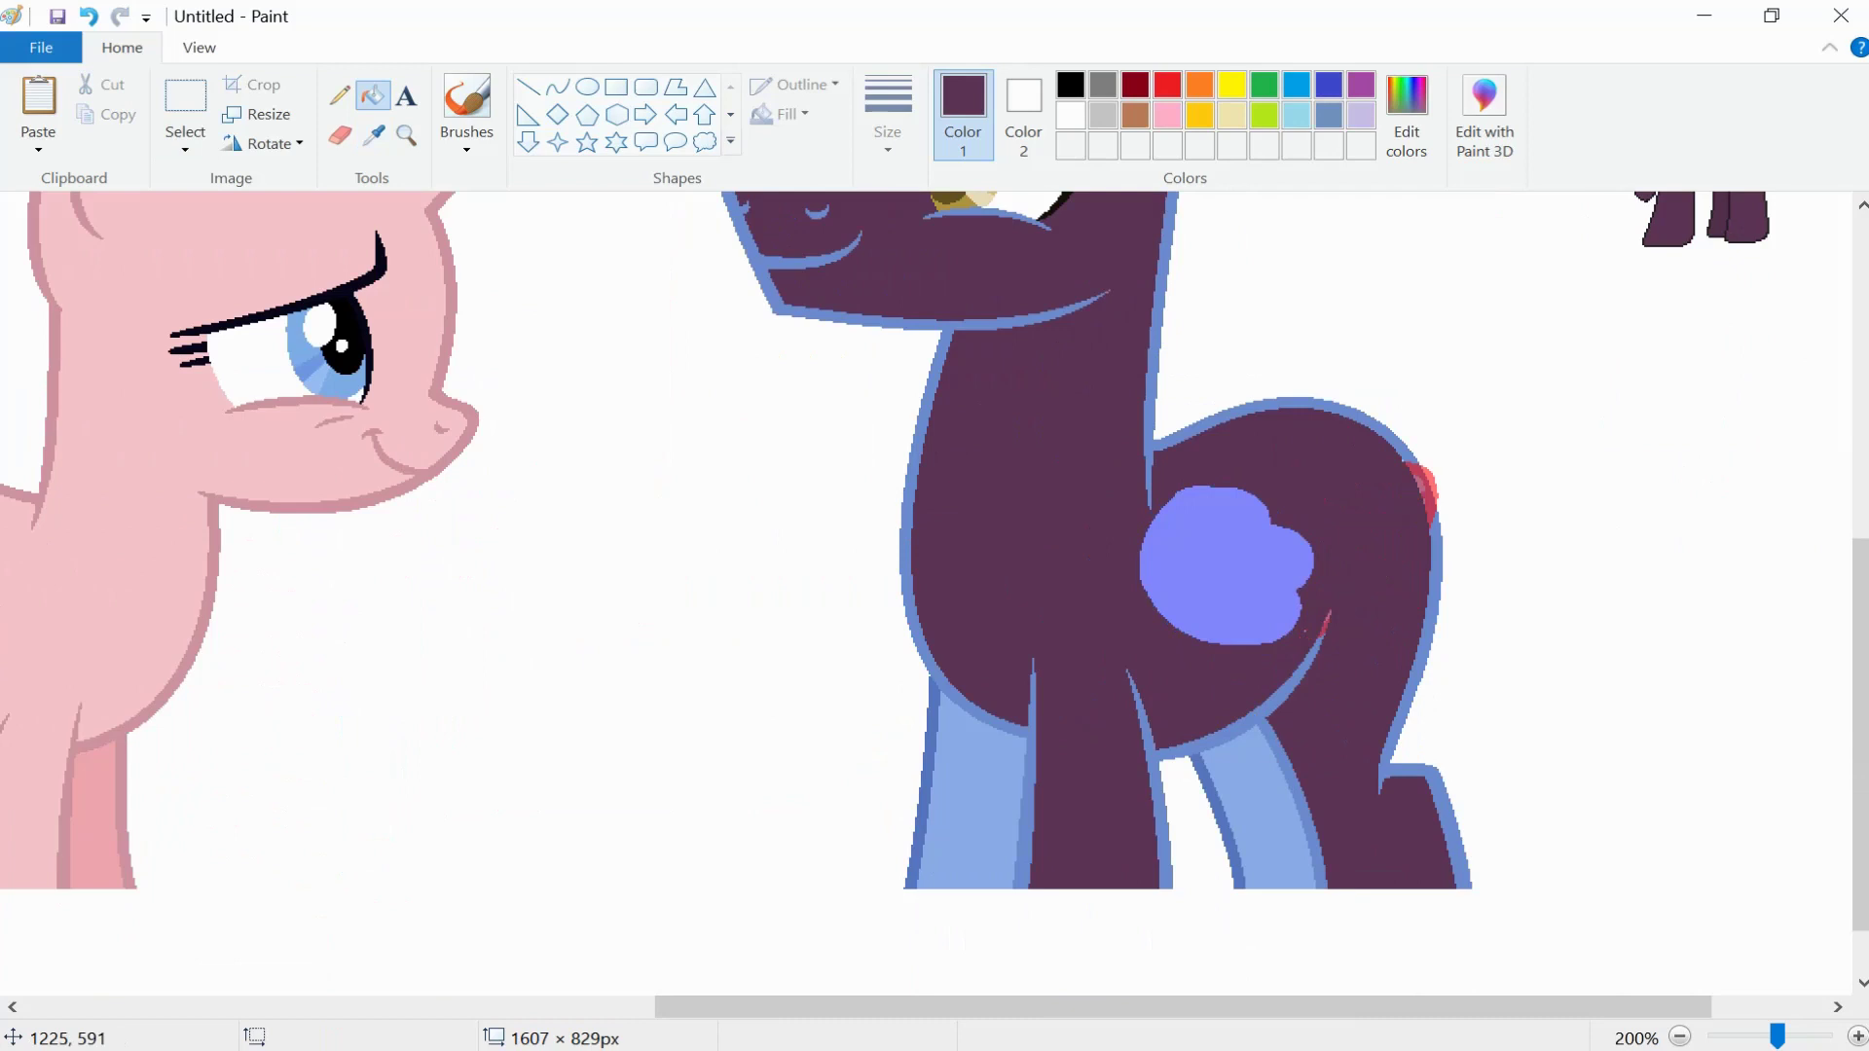
left_click(1226, 564)
- Recolour the second pony's neck, back and rump outlines with the near-black outline colour sampled from its reference
scroll(1226, 565, "right", 2)
scroll(1227, 565, "up", 3)
left_click(406, 136)
left_click(1408, 389)
left_click(372, 135)
left_click(985, 516)
scroll(935, 593, "down", 5)
scroll(935, 594, "left", 4)
left_click(1071, 424)
left_click(1335, 594)
left_click(1348, 779)
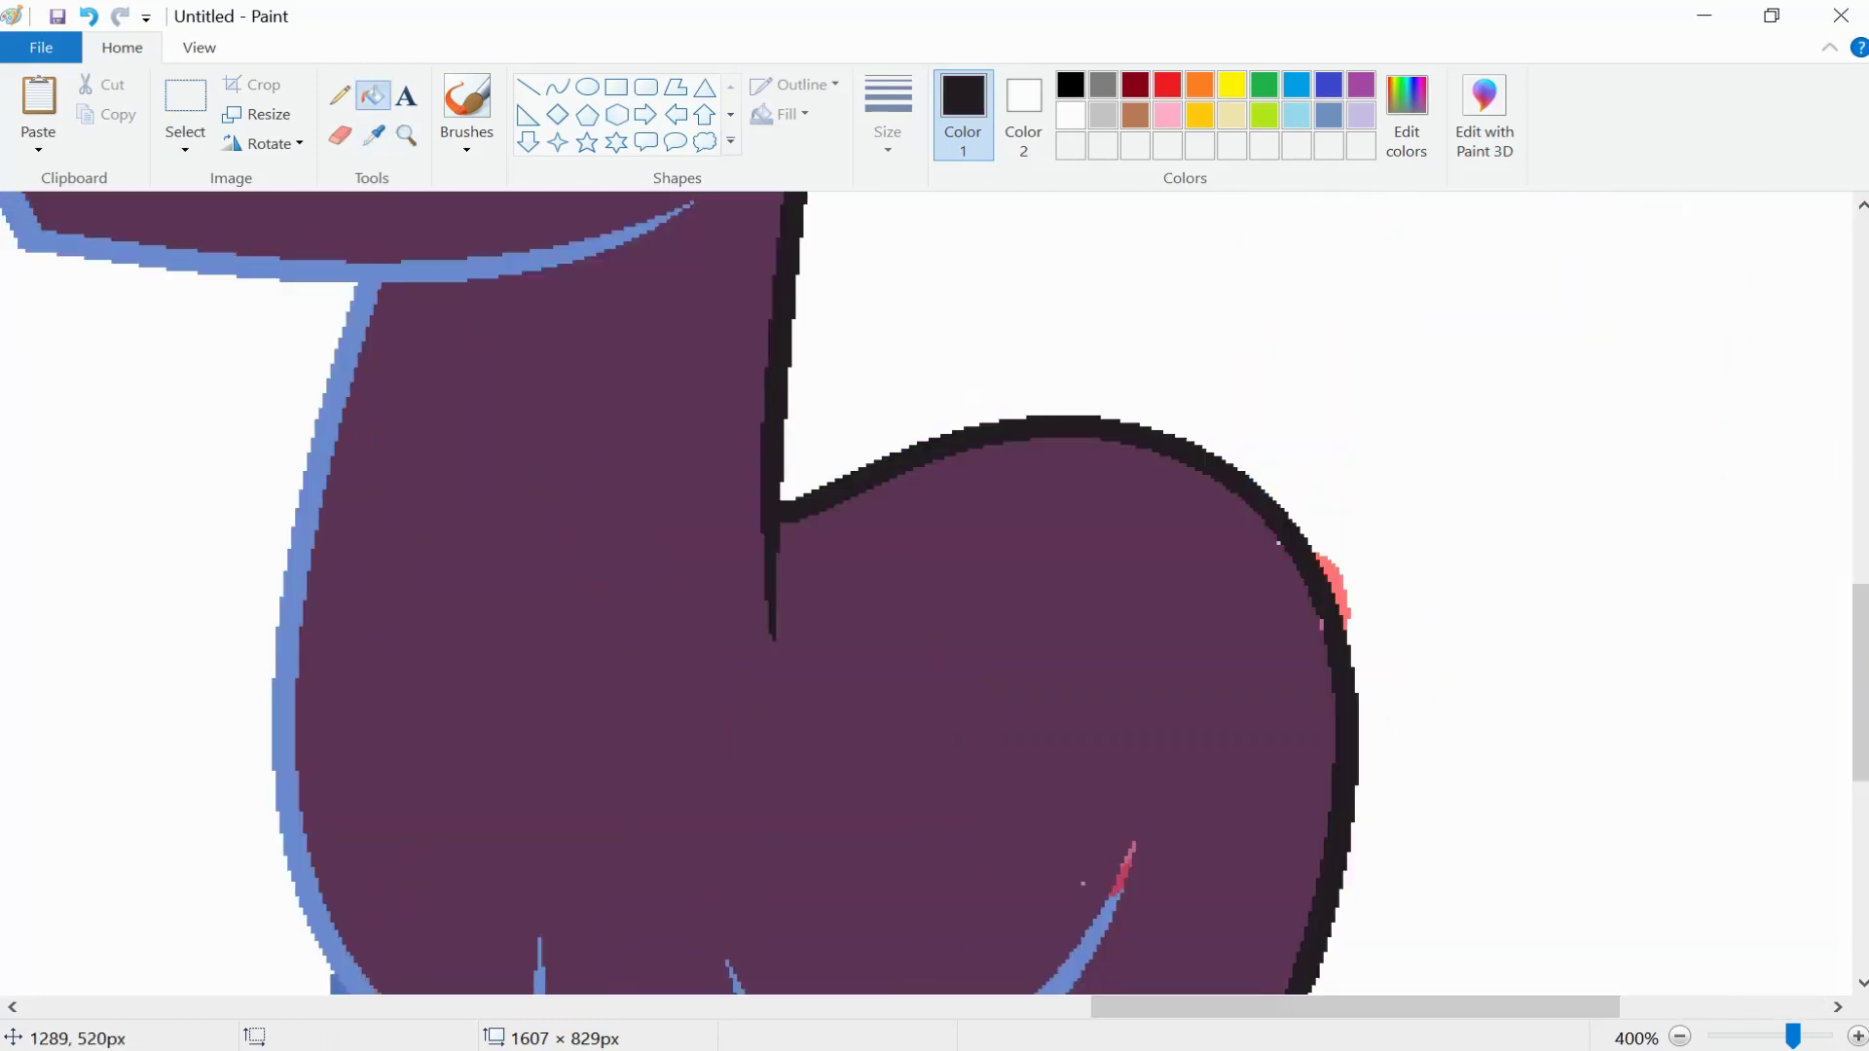
- Fill the remaining blue outlines of the purple pony's belly, chest and legs with the same near-black colour
scroll(934, 594, "down", 4)
left_click(742, 609)
left_click(881, 799)
left_click(329, 795)
- Clean up the stray pink and blue pixels around the purple pony's haunch crease and the red patch on its rump
left_click(406, 135)
left_click(1039, 564)
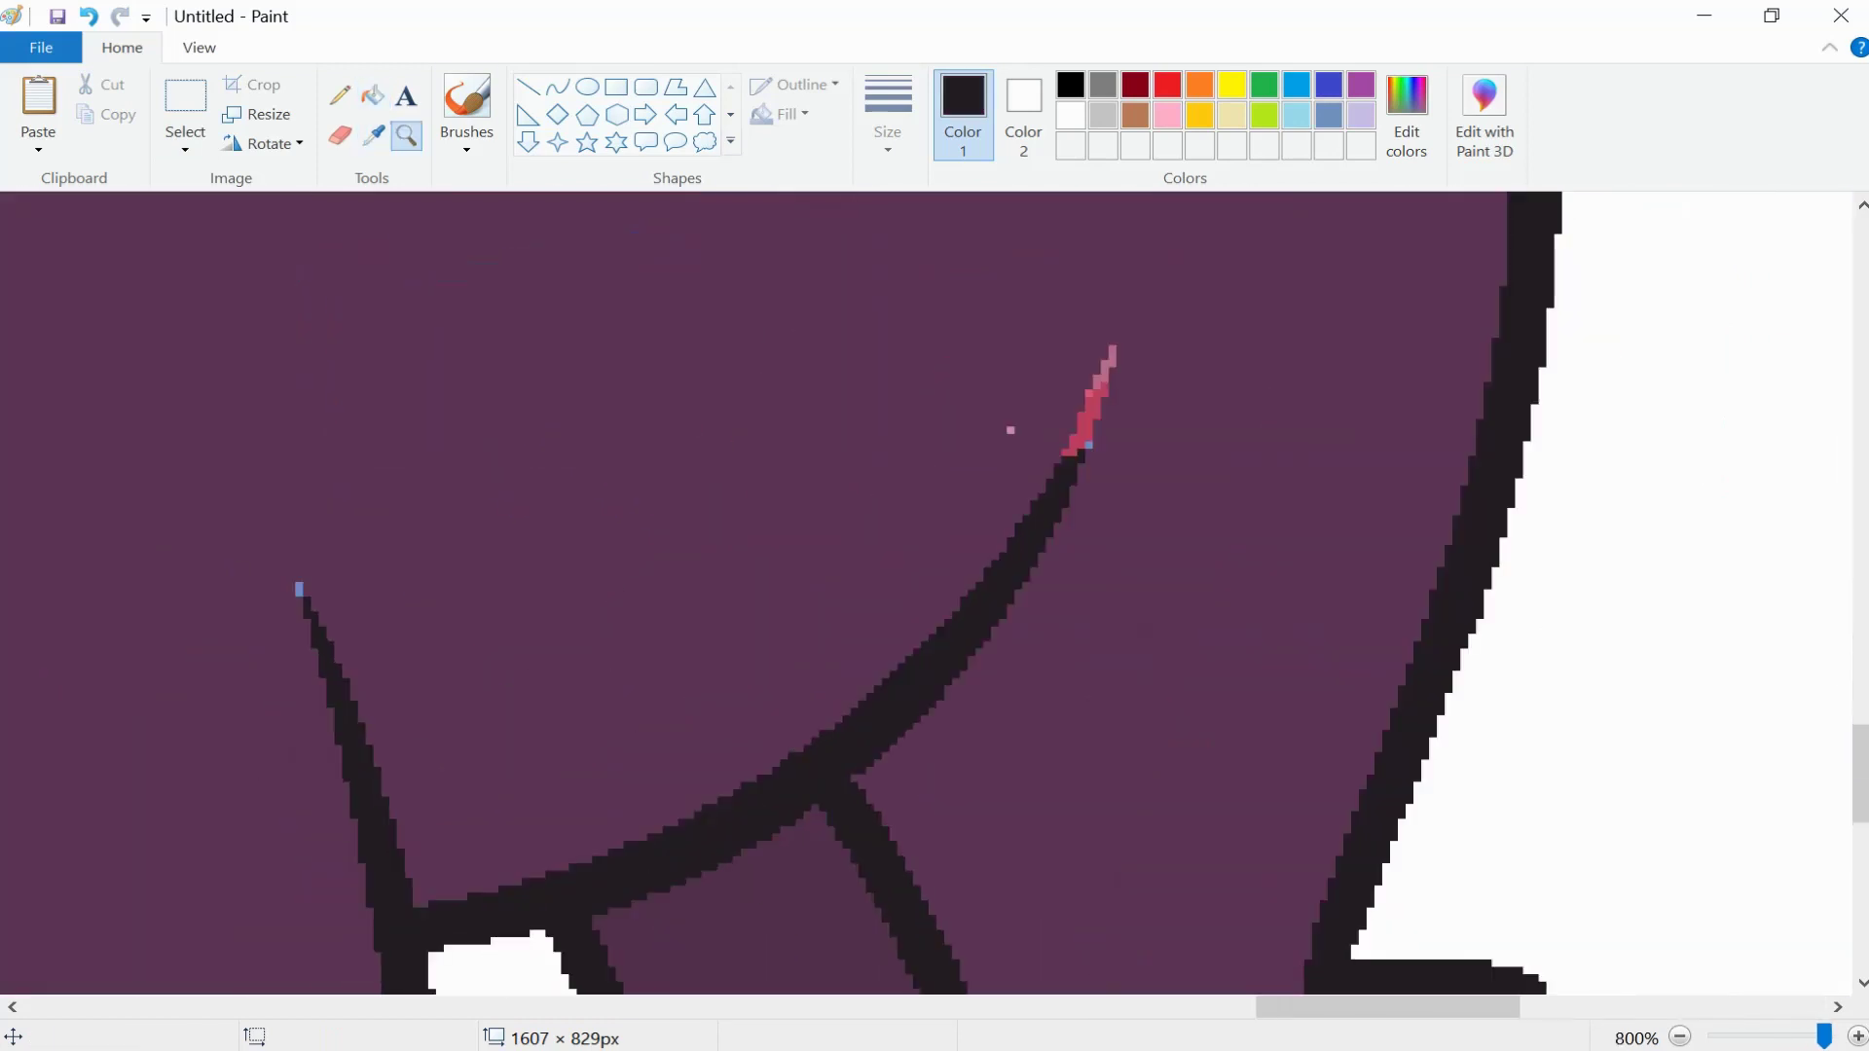
scroll(1010, 429, "up", 6)
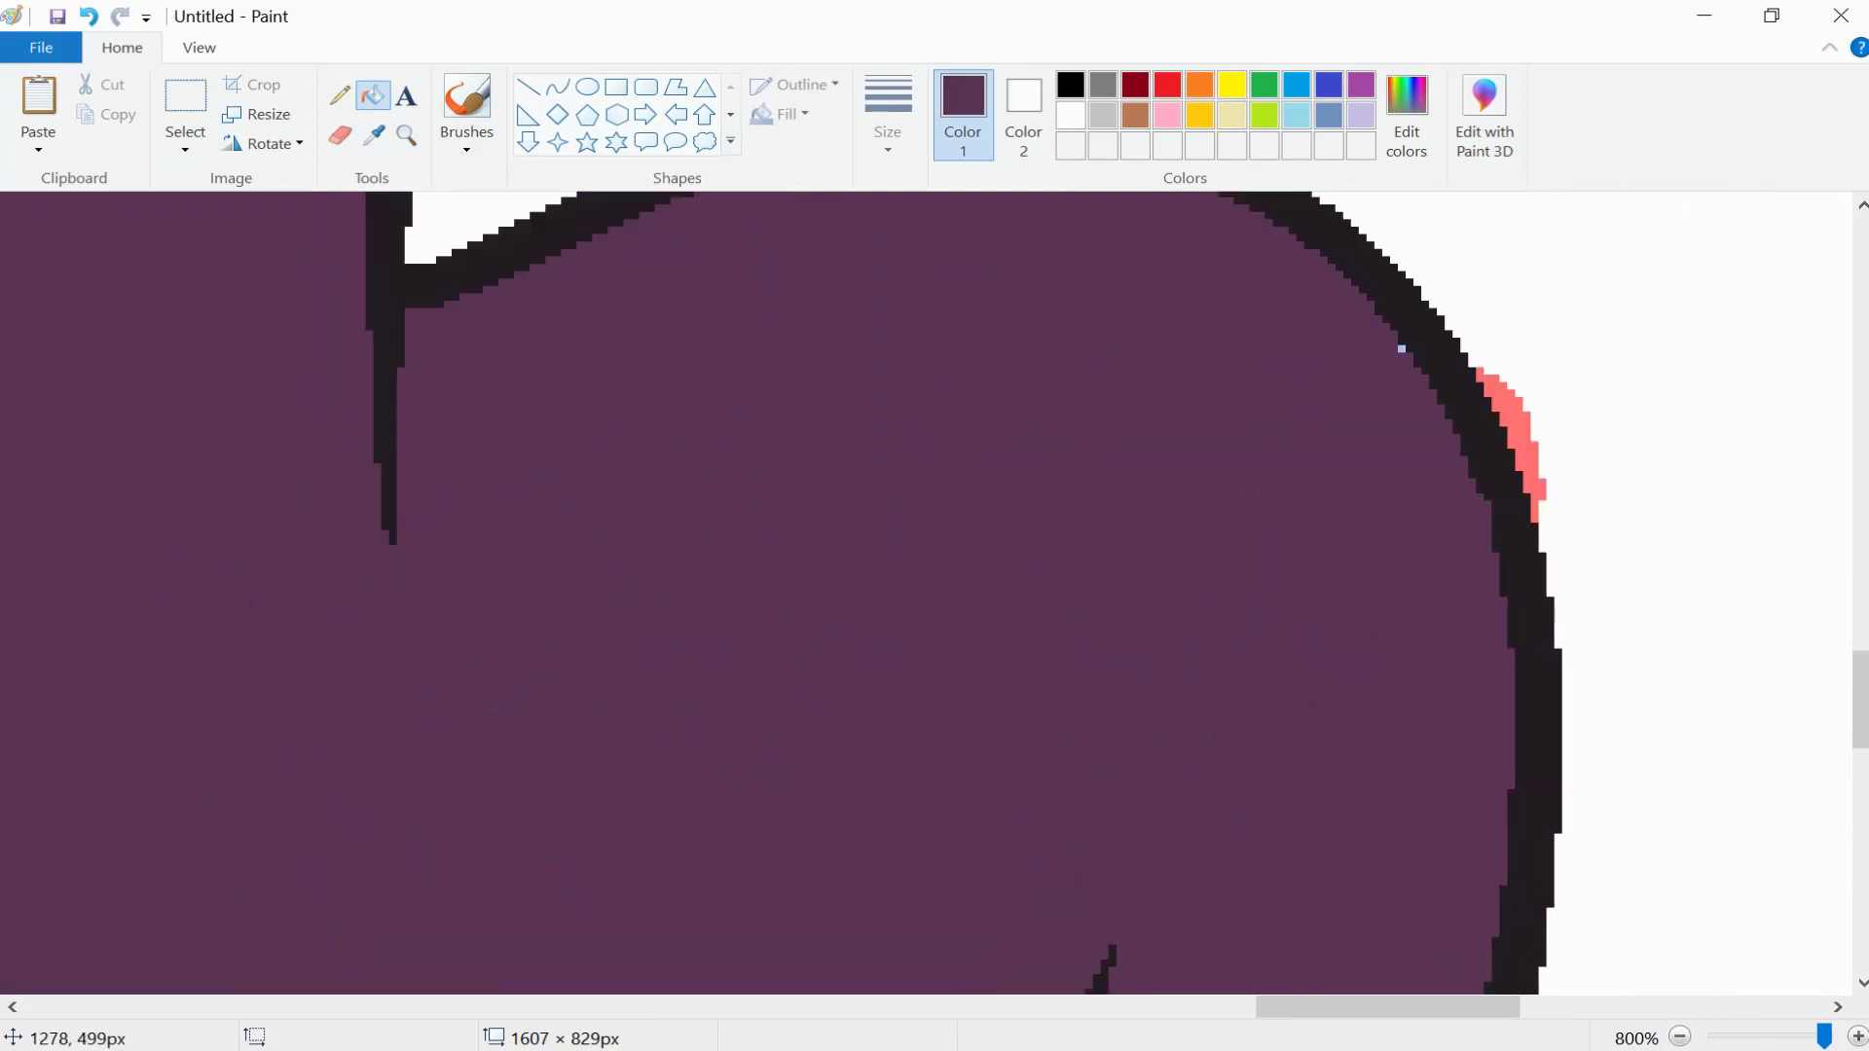
left_click(1531, 546)
left_click(1536, 458)
- Recolour the leftover blue pixels around the purple pony's face and jaw line to match its outline and body
left_click(1680, 1038)
scroll(682, 487, "up", 10)
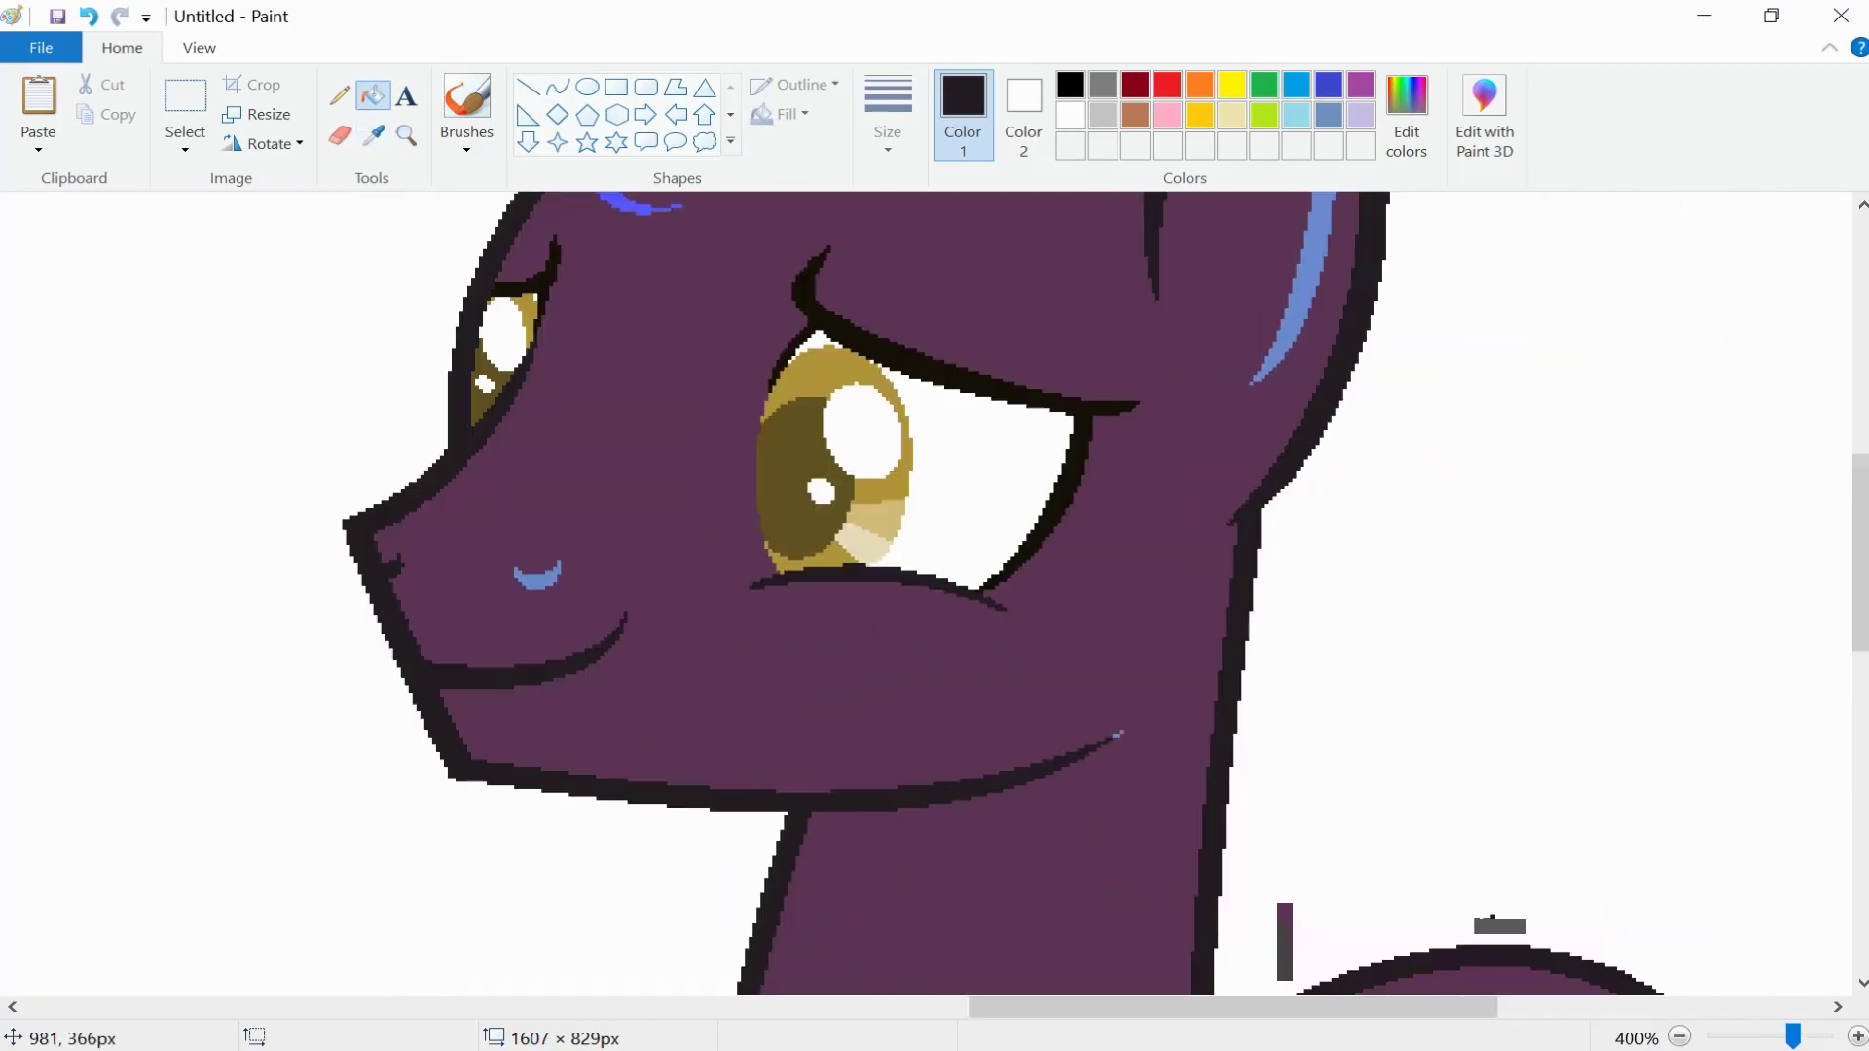
left_click(374, 135)
scroll(750, 633, "up", 3)
left_click(755, 672)
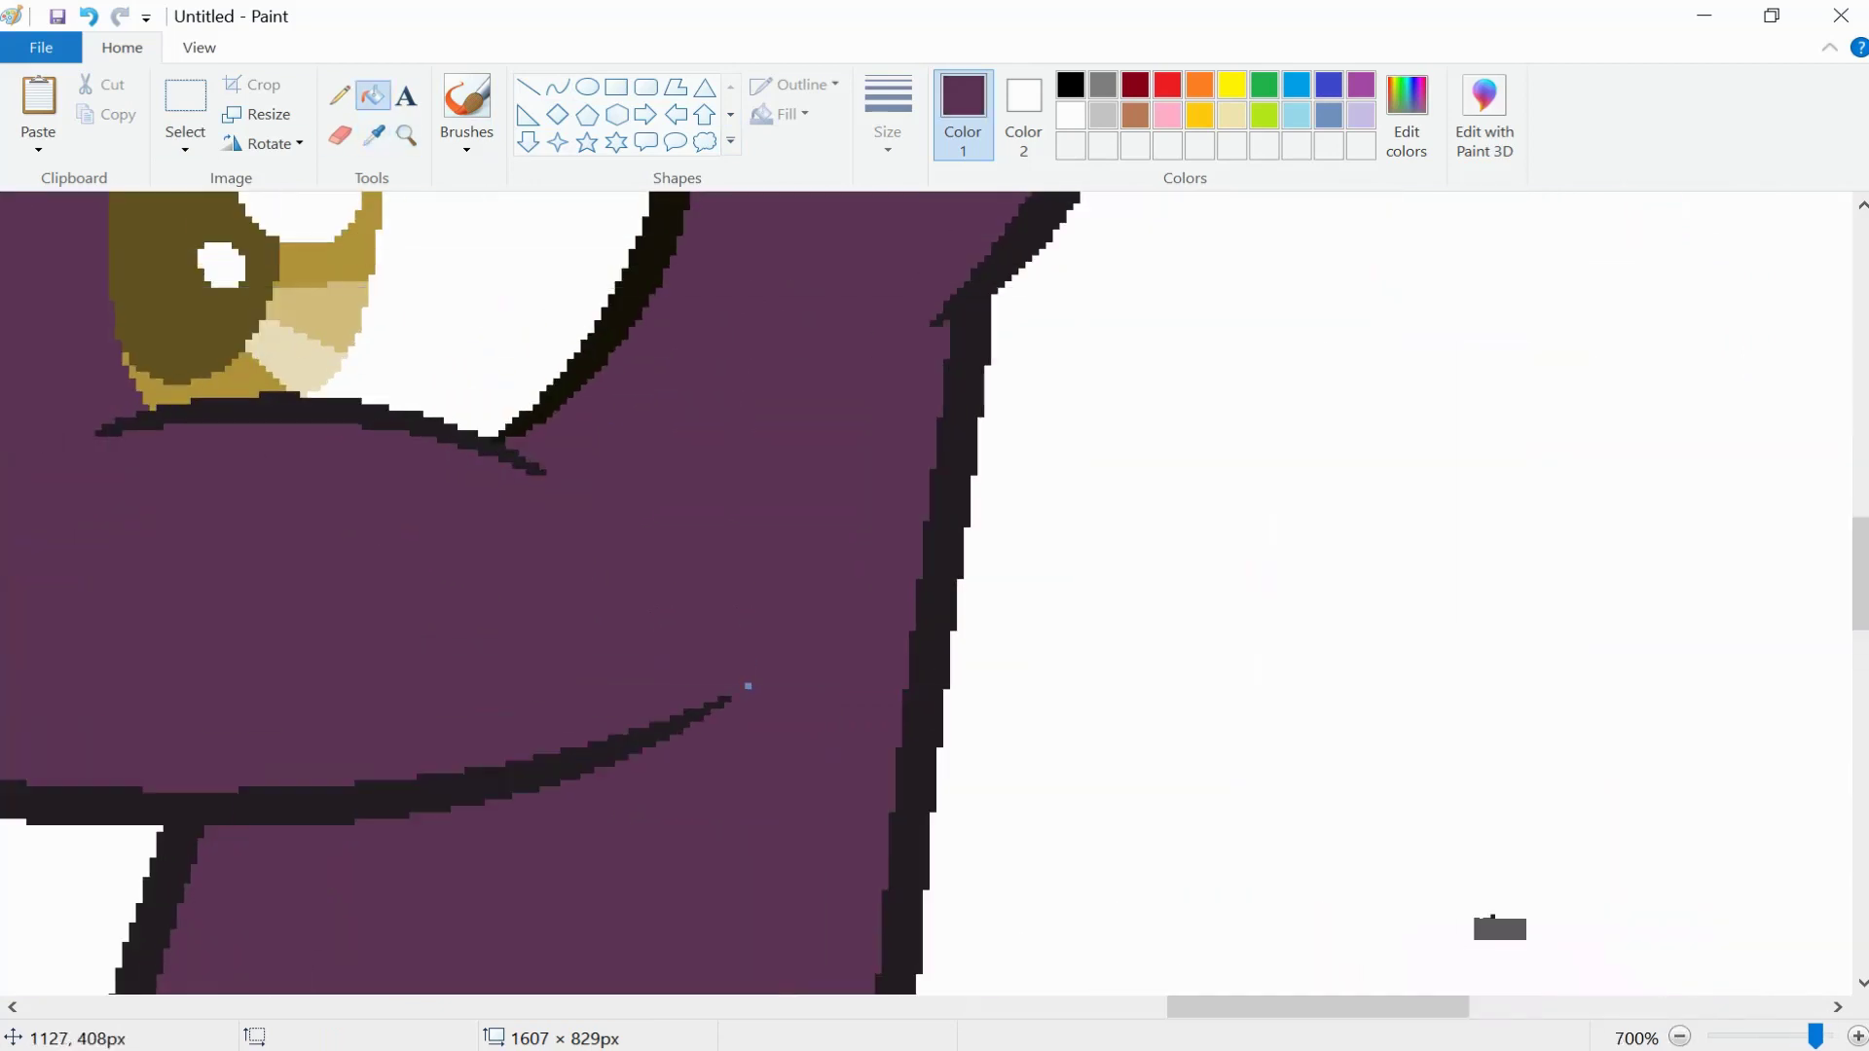
- Fill the irises of both of the purple pony's eyes with the reddish brown sampled from its reference
scroll(974, 479, "left", 8)
scroll(935, 497, "up", 3)
scroll(901, 520, "down", 4)
left_click(406, 135)
left_click(1215, 390)
left_click(374, 136)
left_click(848, 405)
scroll(876, 585, "left", 10)
left_click(934, 827)
left_click(964, 721)
left_click(857, 866)
left_click(502, 570)
- Fill the pupils of both of the purple pony's eyes with the near-black lash colour
scroll(501, 570, "up", 3)
left_click(374, 135)
left_click(983, 389)
left_click(954, 730)
left_click(319, 525)
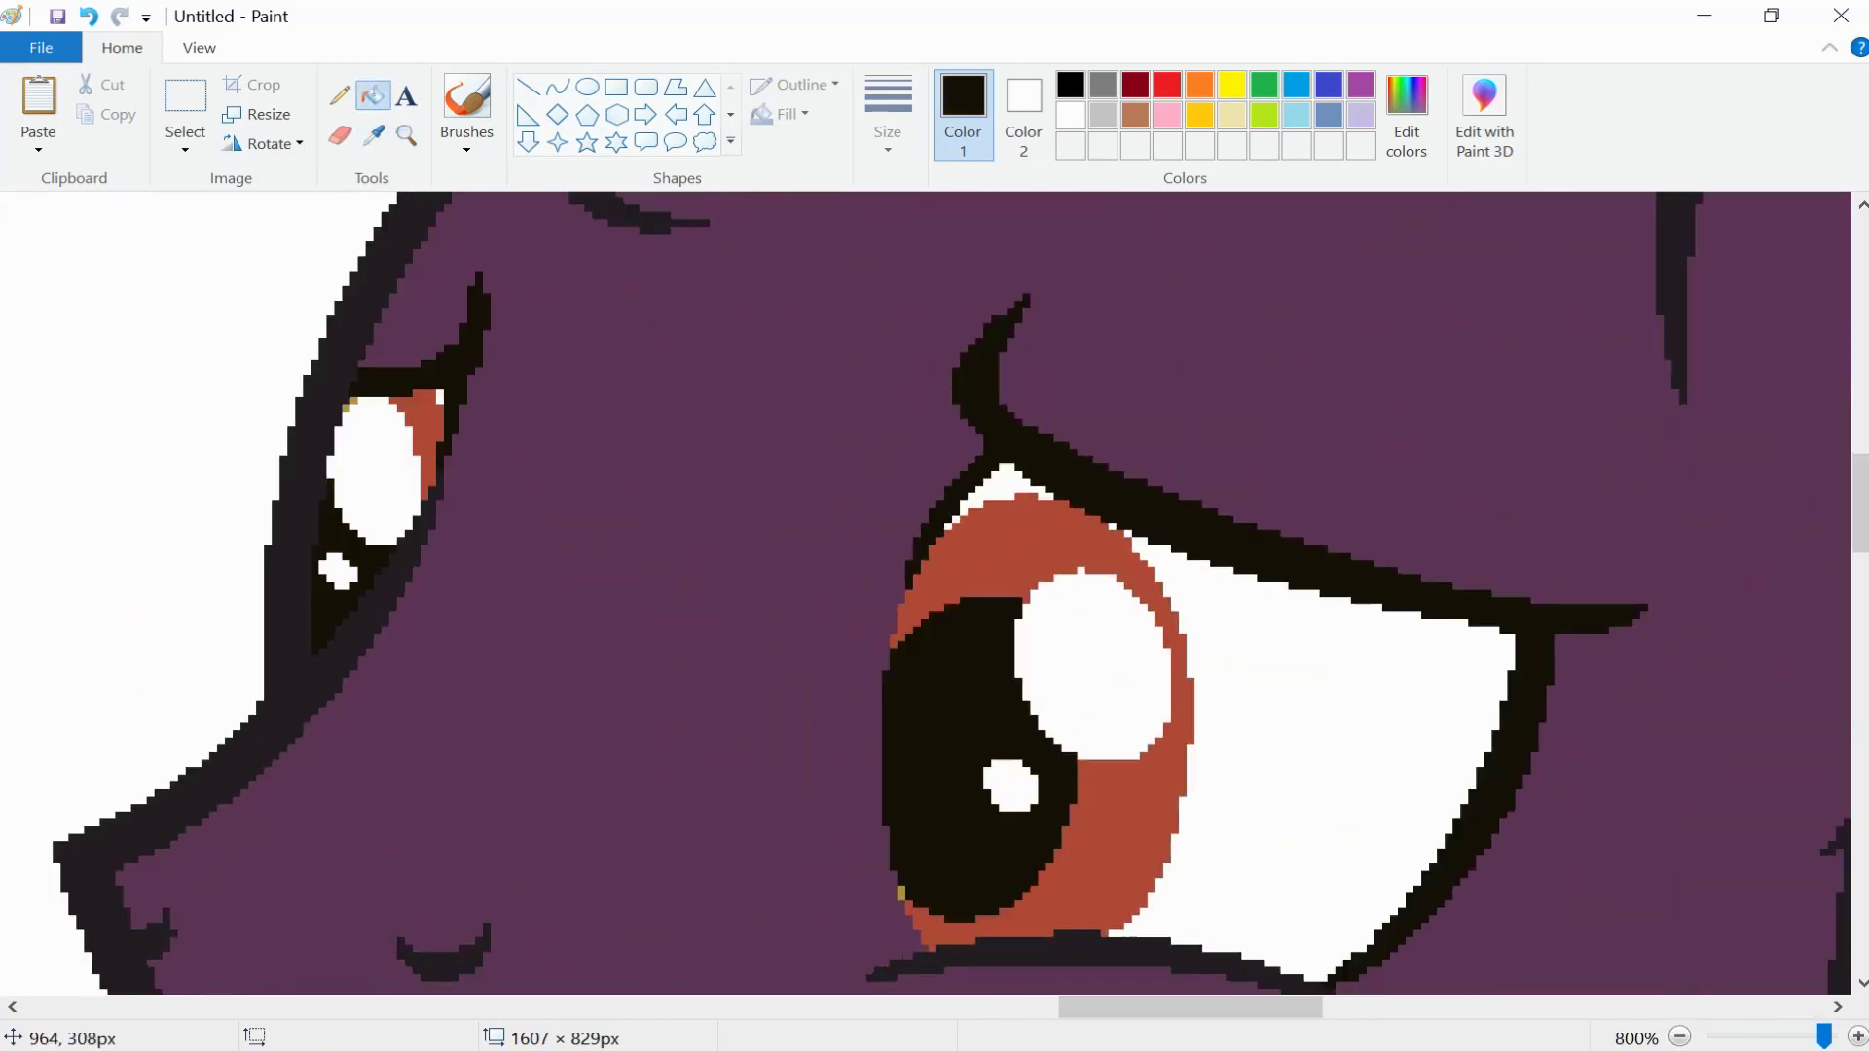
key("ctrl+z")
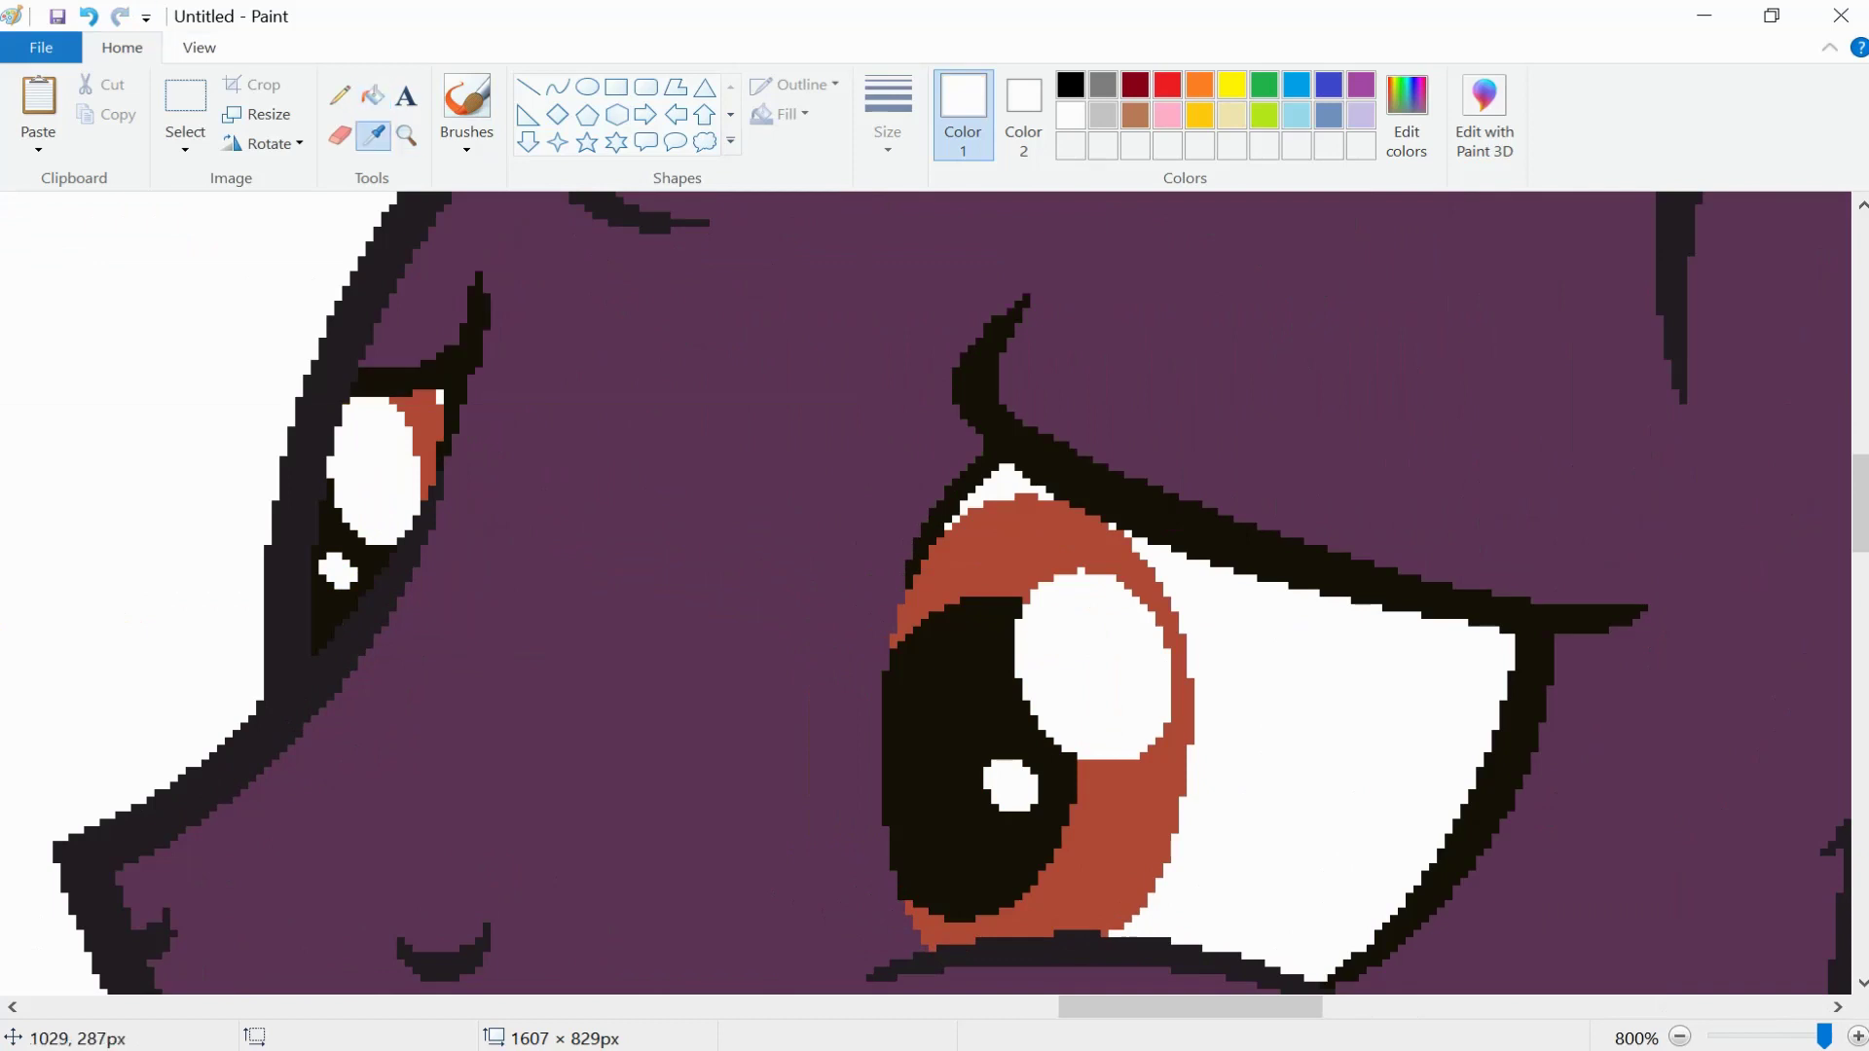
- Create a darker brown custom colour from the purple pony's sampled iris colour
left_click(374, 135)
left_click(1120, 779)
left_click(1406, 117)
left_click_drag(1249, 488, 1249, 526)
left_click(663, 730)
- Shade the upper part of the purple pony's irises dark brown, separating it from the lower part with short straight lines
left_click(527, 86)
left_click_drag(1169, 740, 1193, 740)
left_click(887, 117)
left_click(954, 302)
left_click(373, 94)
left_click(983, 545)
left_click(528, 86)
left_click_drag(404, 422, 444, 421)
left_click(372, 94)
- Create a darker blue from the pink pony's iris colour and shade the upper part of that iris with it
scroll(924, 593, "down", 3, "ctrl")
scroll(925, 594, "left", 2)
scroll(438, 487, "up", 3, "ctrl")
left_click(373, 136)
left_click(487, 516)
left_click(1407, 117)
left_click(655, 730)
left_click(527, 86)
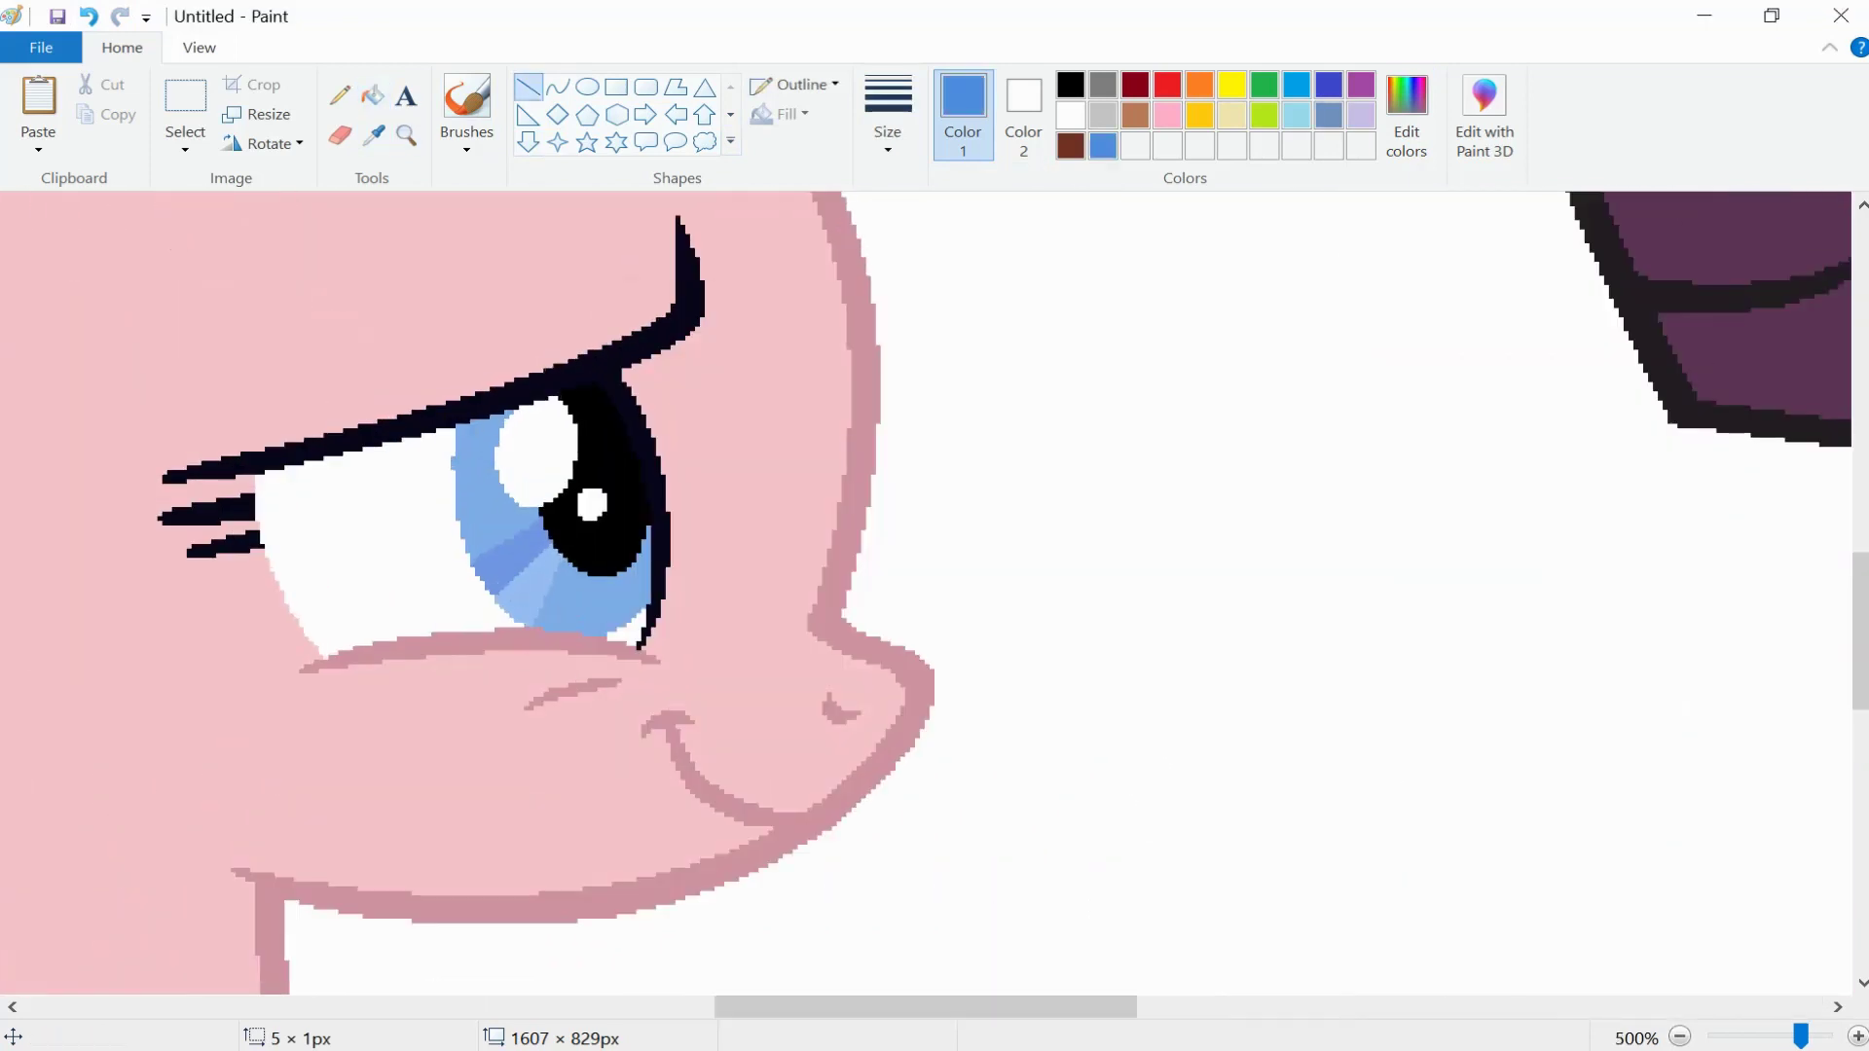
left_click(373, 94)
scroll(564, 648, "down", 4, "ctrl")
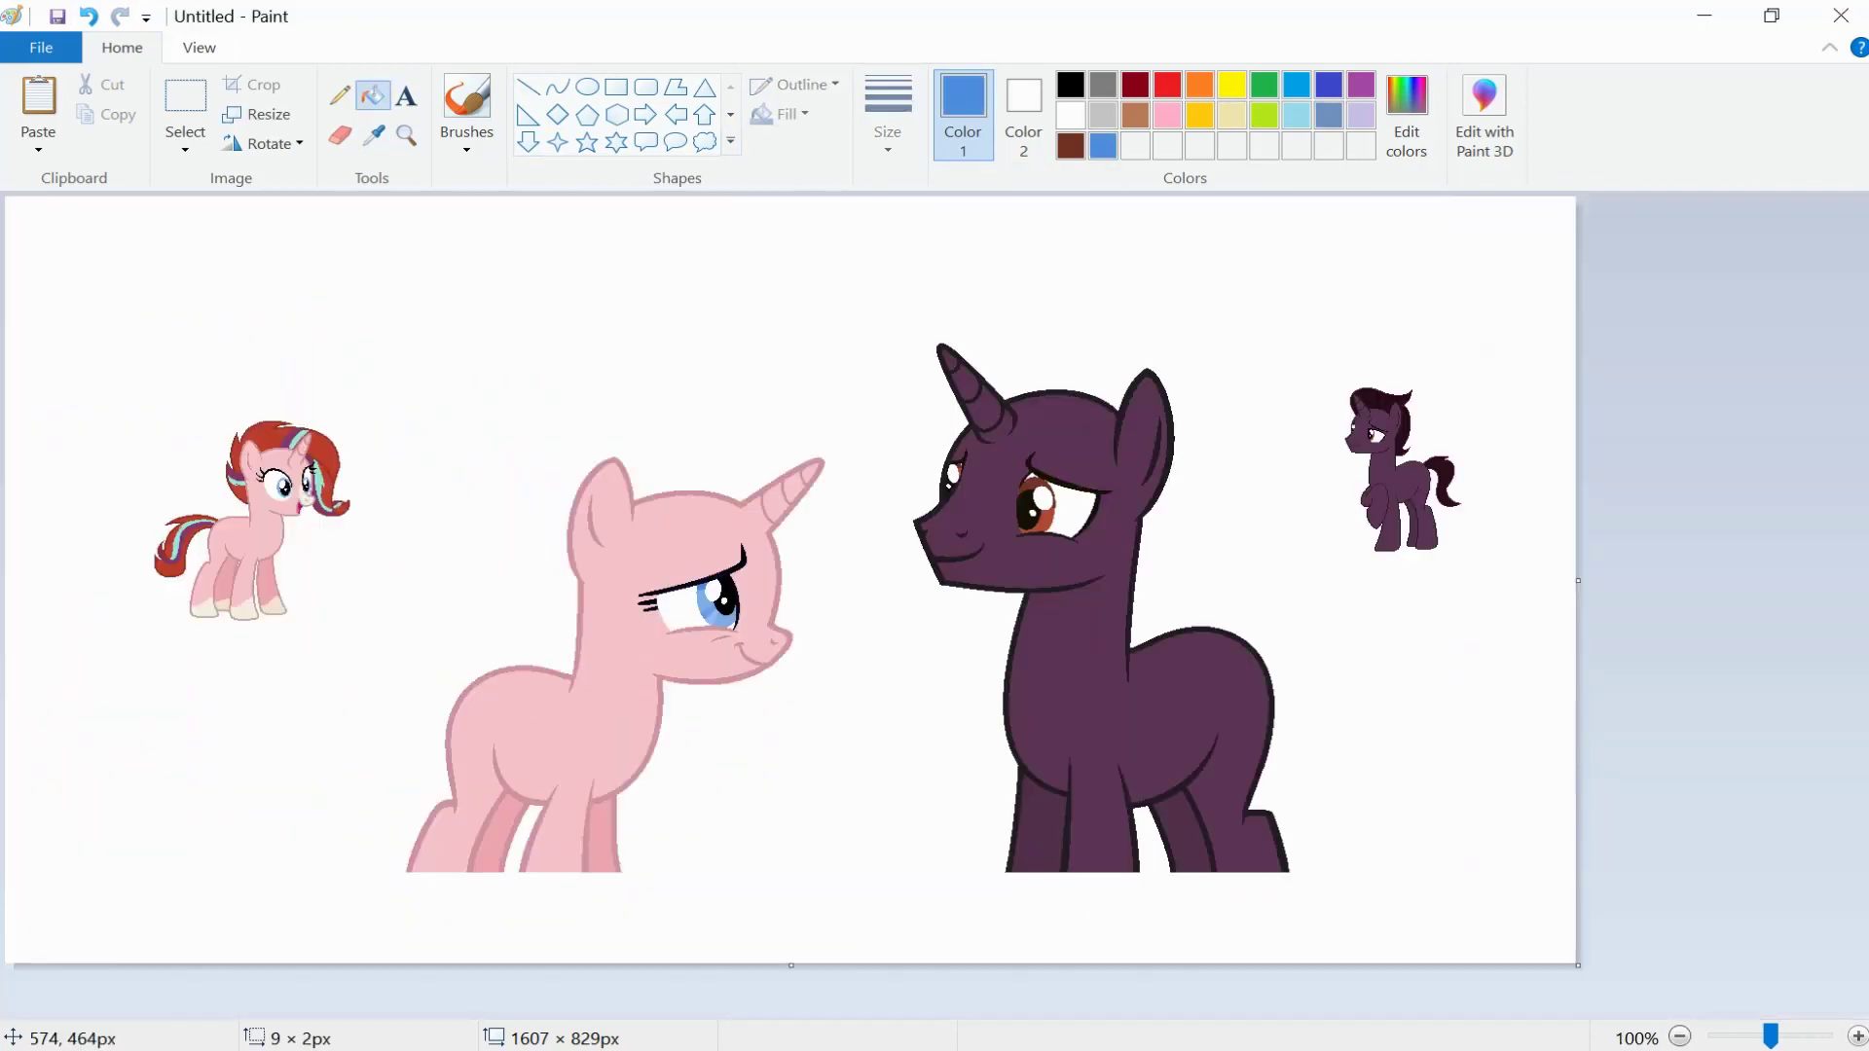
scroll(451, 561, "up", 2, "ctrl")
left_click(374, 135)
left_click(34, 721)
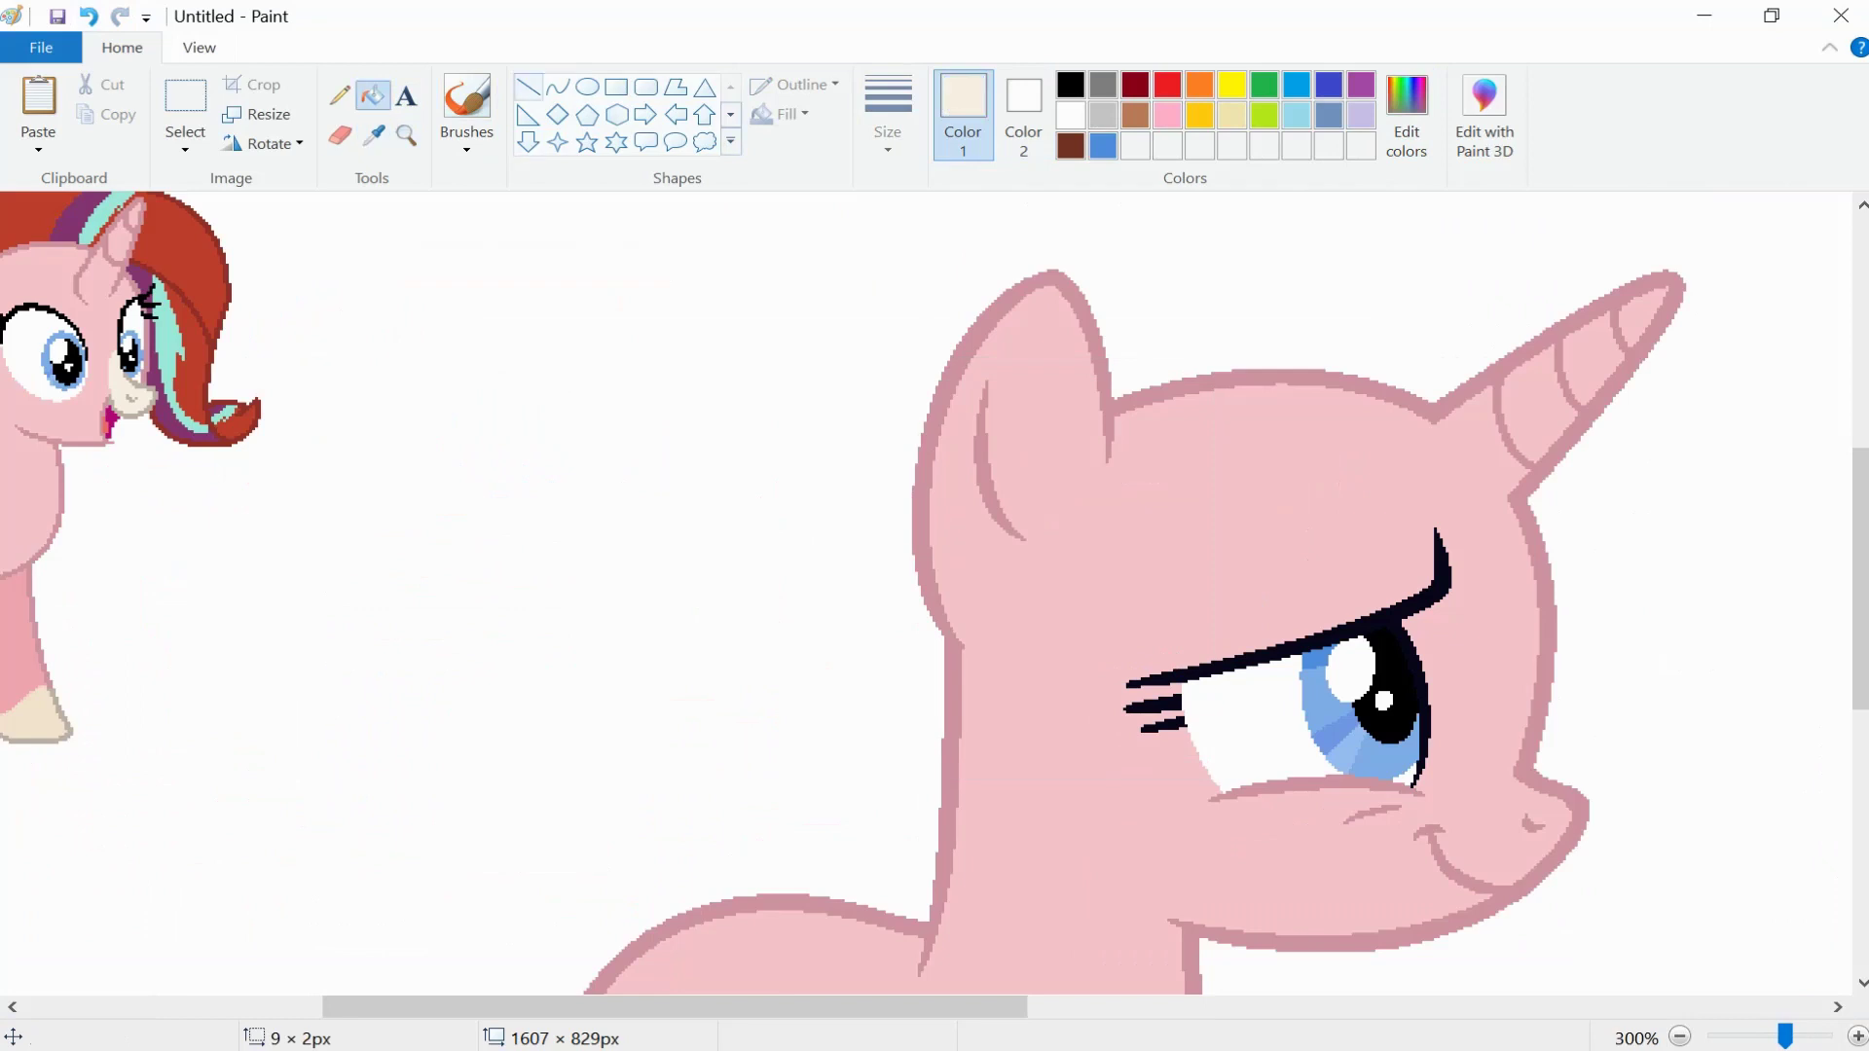
- Outline a muzzle patch on the pink pony with a red curve from nose bridge to mouth corner and fill it red
left_click(406, 135)
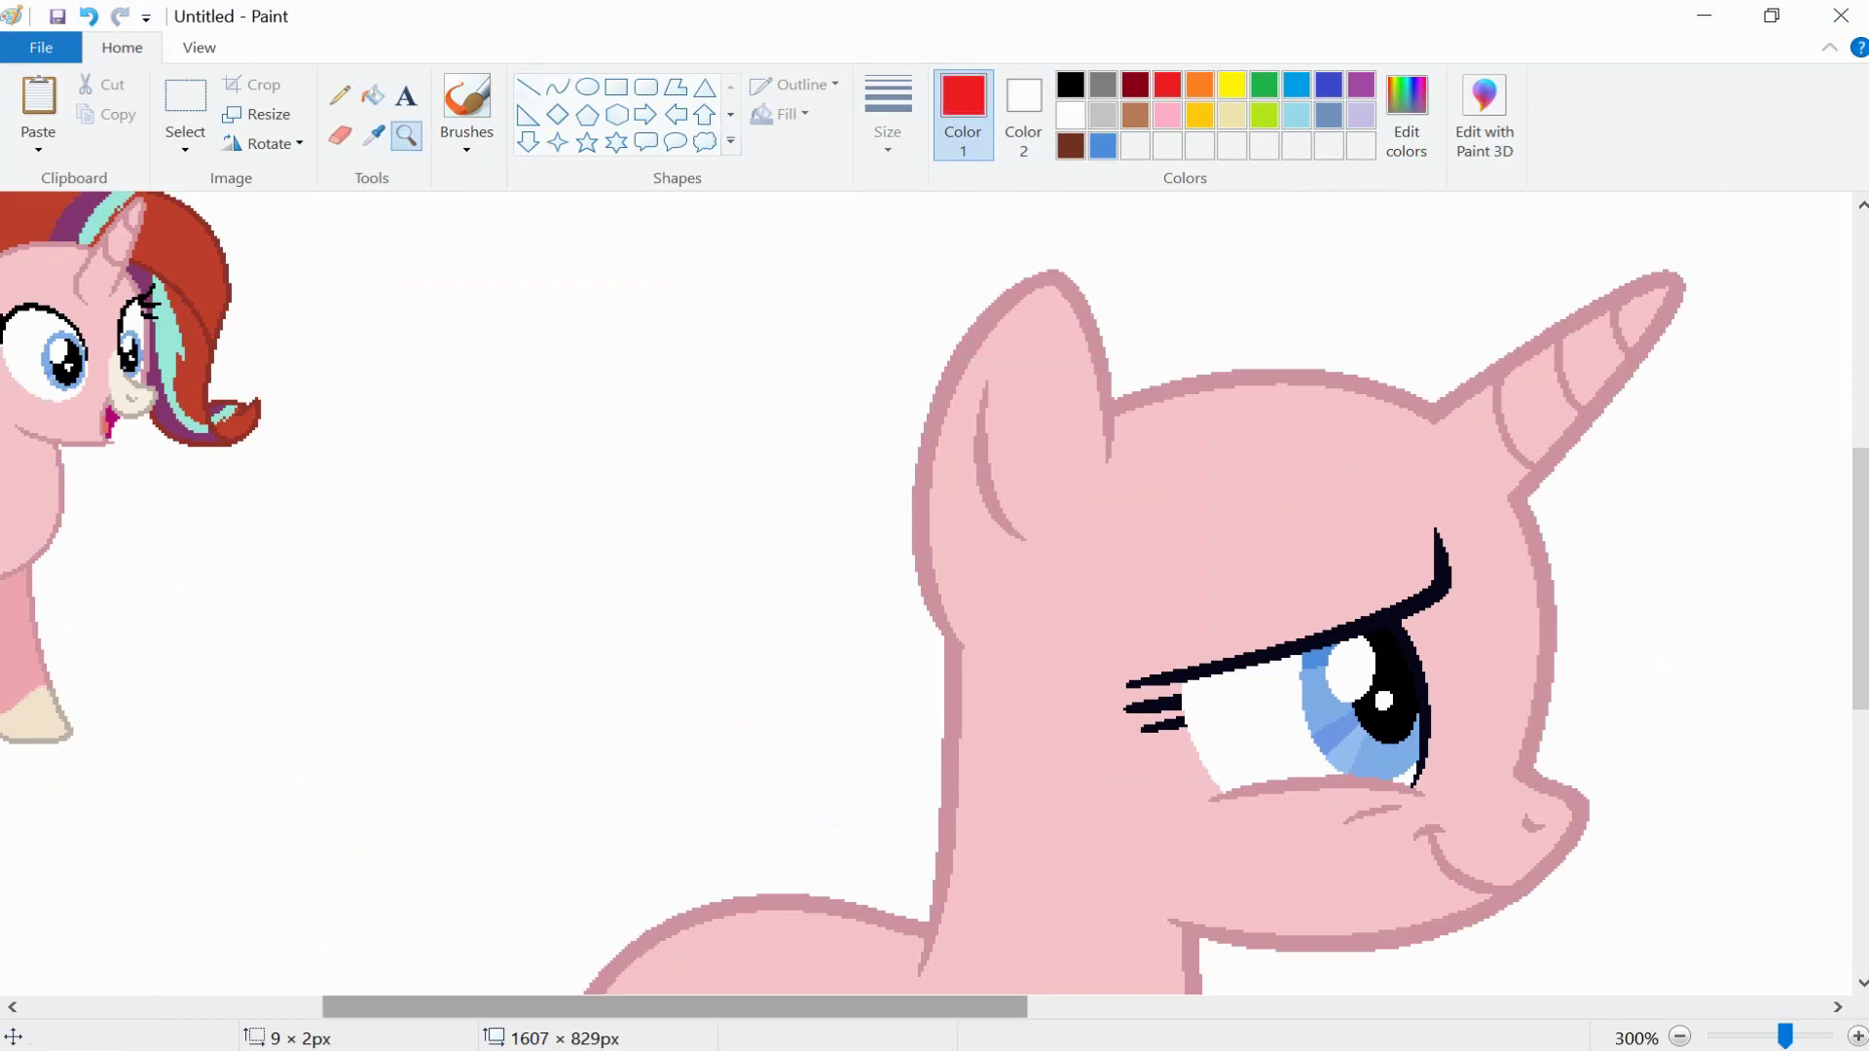
left_click(1655, 827)
left_click(558, 87)
left_click_drag(594, 278, 606, 256)
left_click_drag(605, 256, 528, 282)
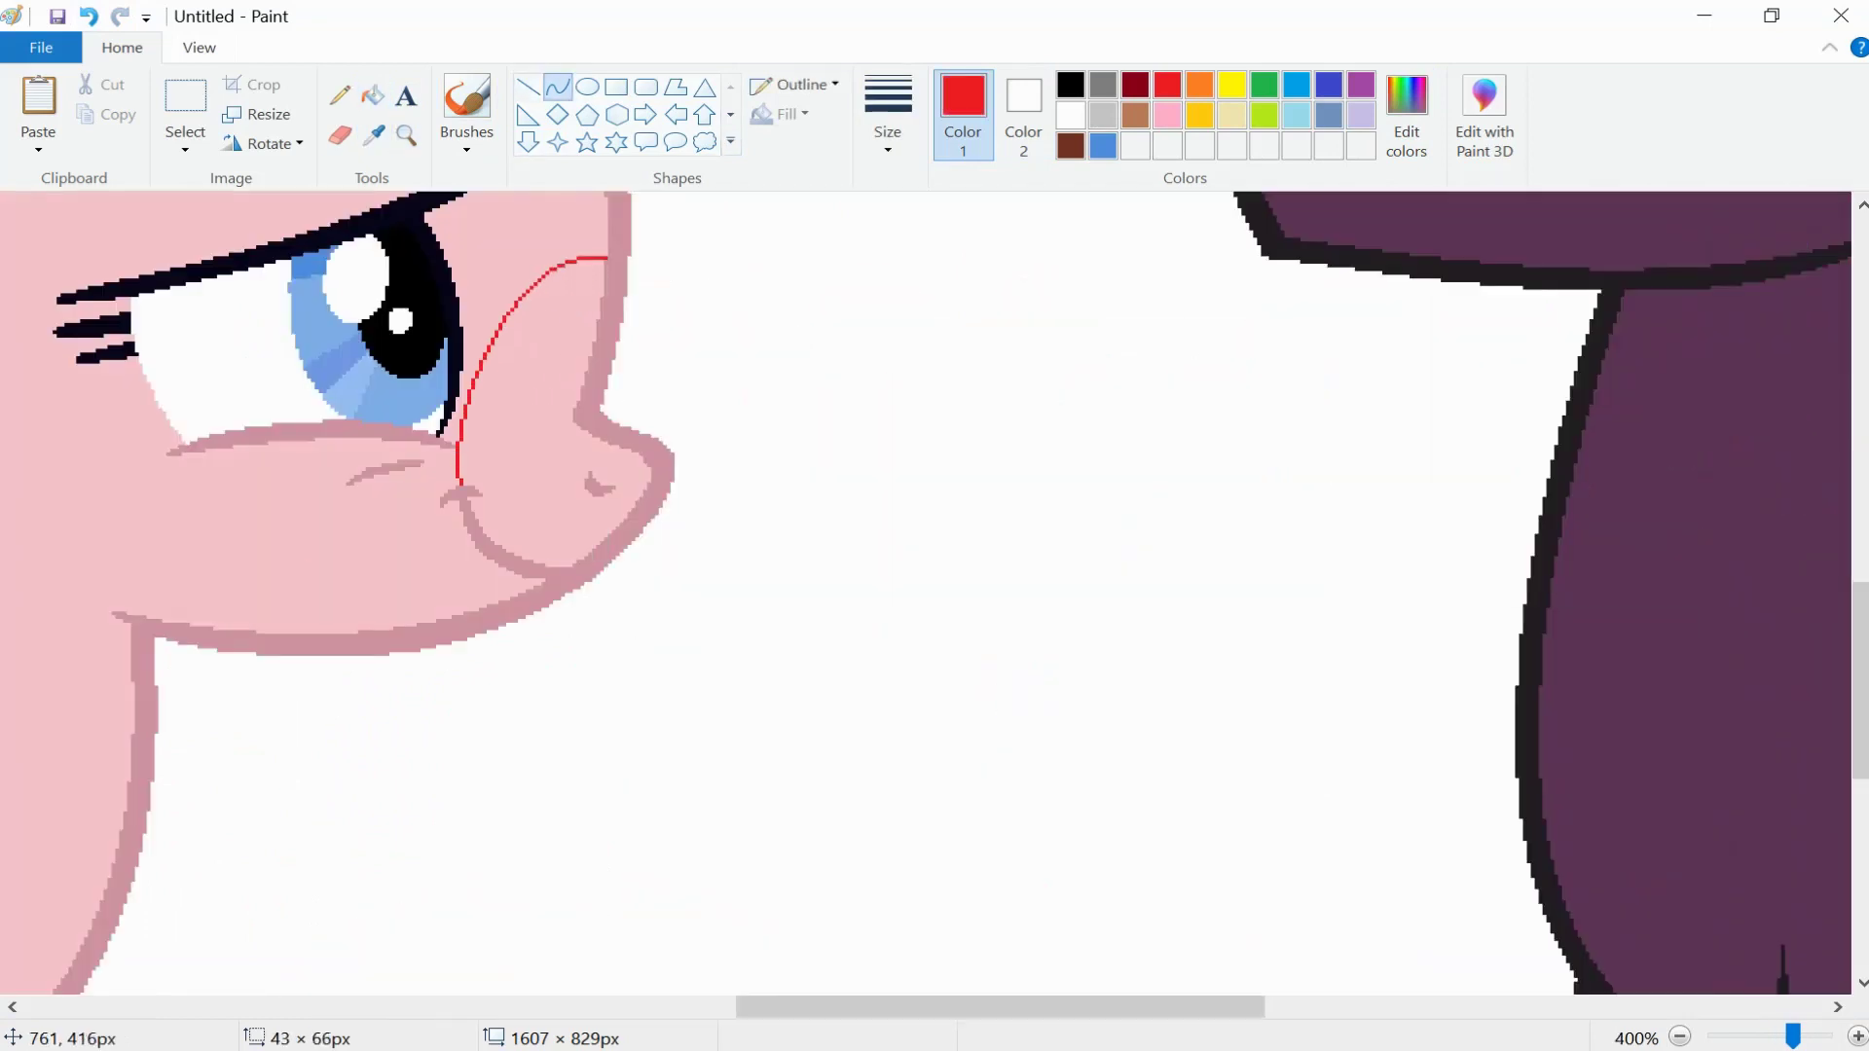
left_click(373, 94)
left_click(546, 409)
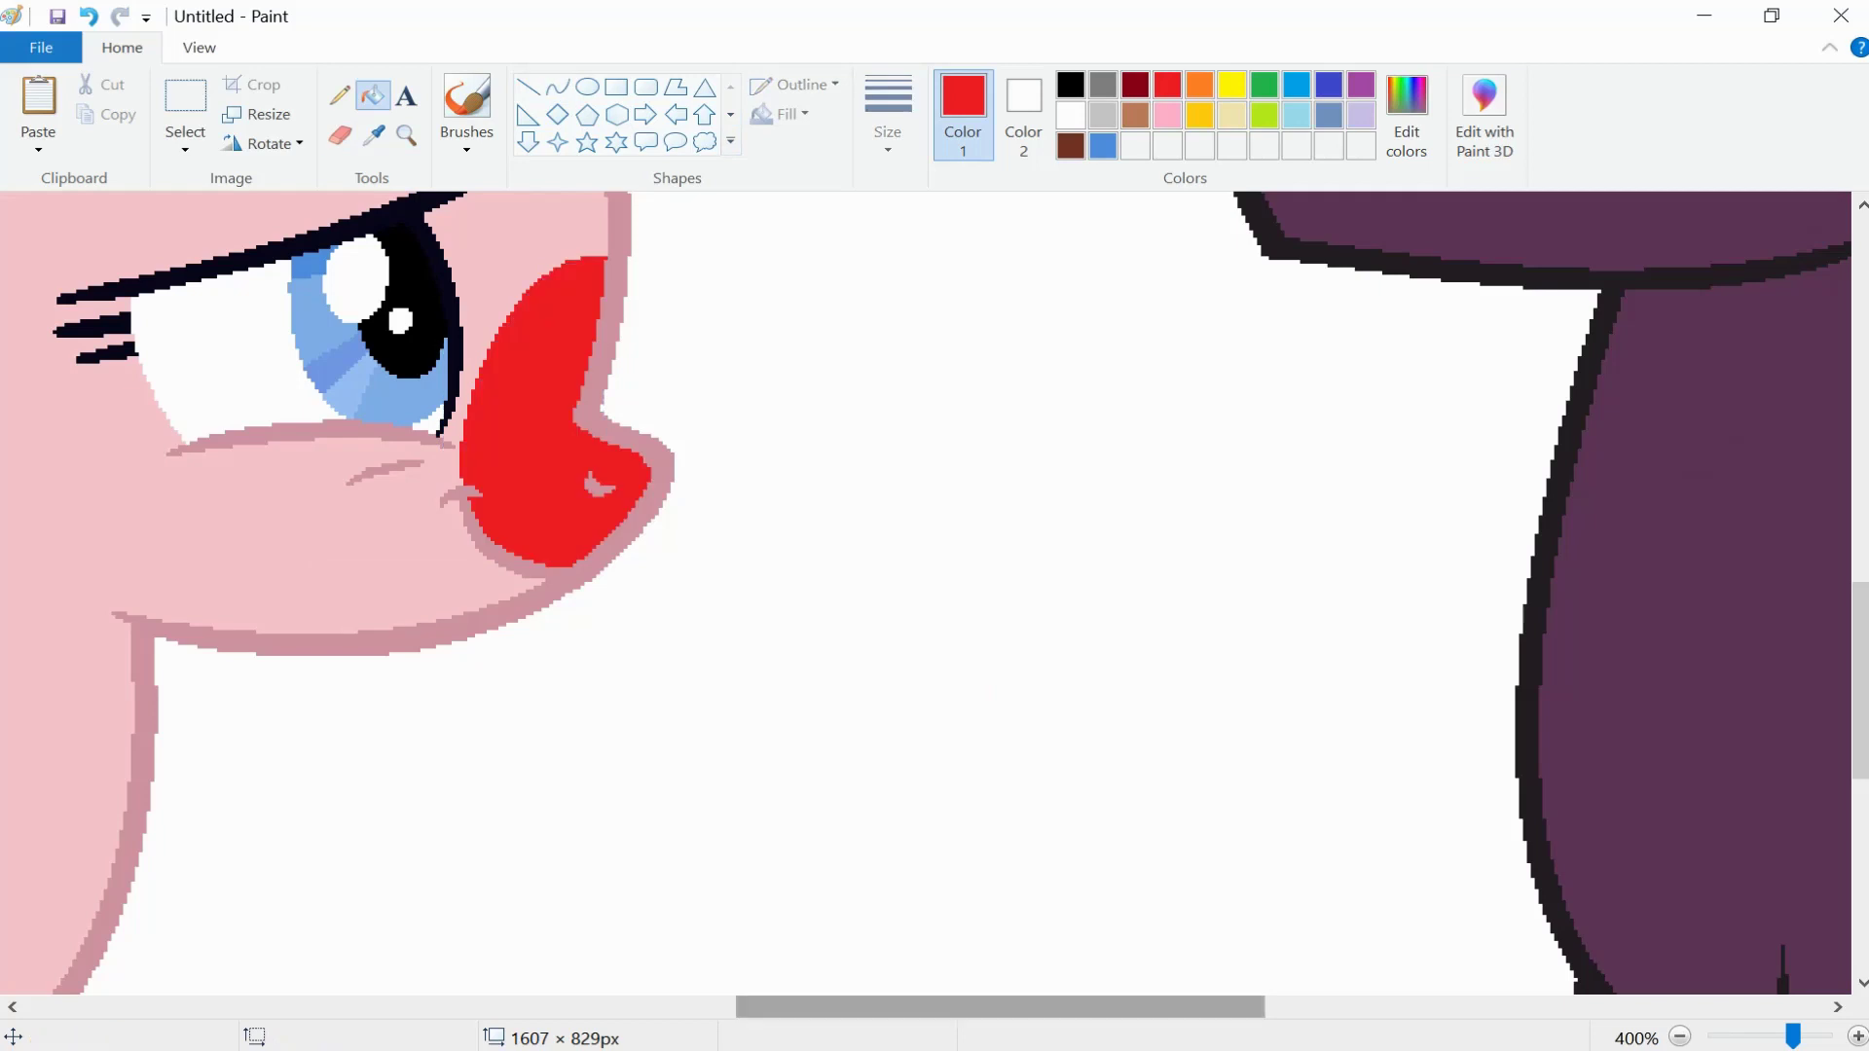
- Recolour the pink pony's muzzle patch with cream sampled from the reference pony
scroll(934, 585, "left", 5)
left_click(374, 135)
left_click(234, 759)
scroll(935, 584, "up", 3)
left_click(1217, 779)
scroll(935, 584, "left", 3)
scroll(935, 584, "left", 5)
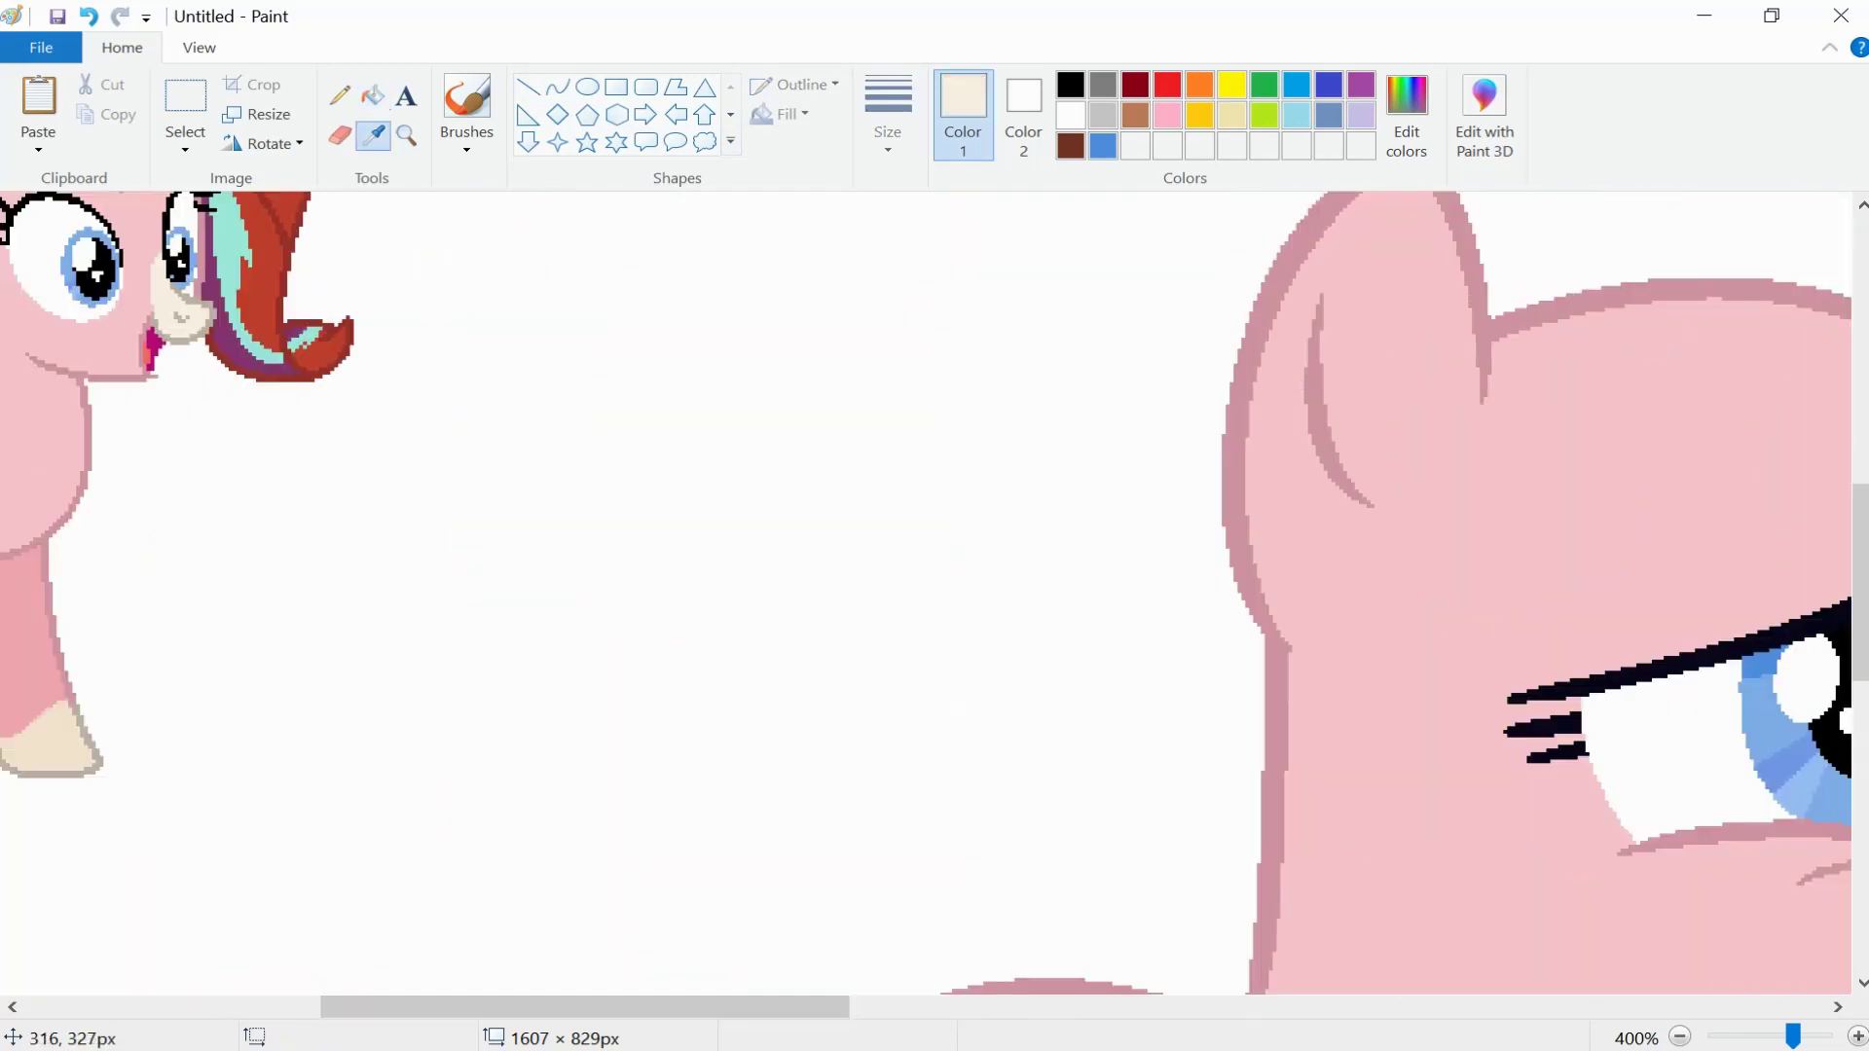
- Separate the muzzle's outline with a short line and recolour the muzzle and mouth outlines greyish beige
scroll(935, 584, "right", 10)
left_click(406, 136)
left_click(920, 487)
left_click(527, 86)
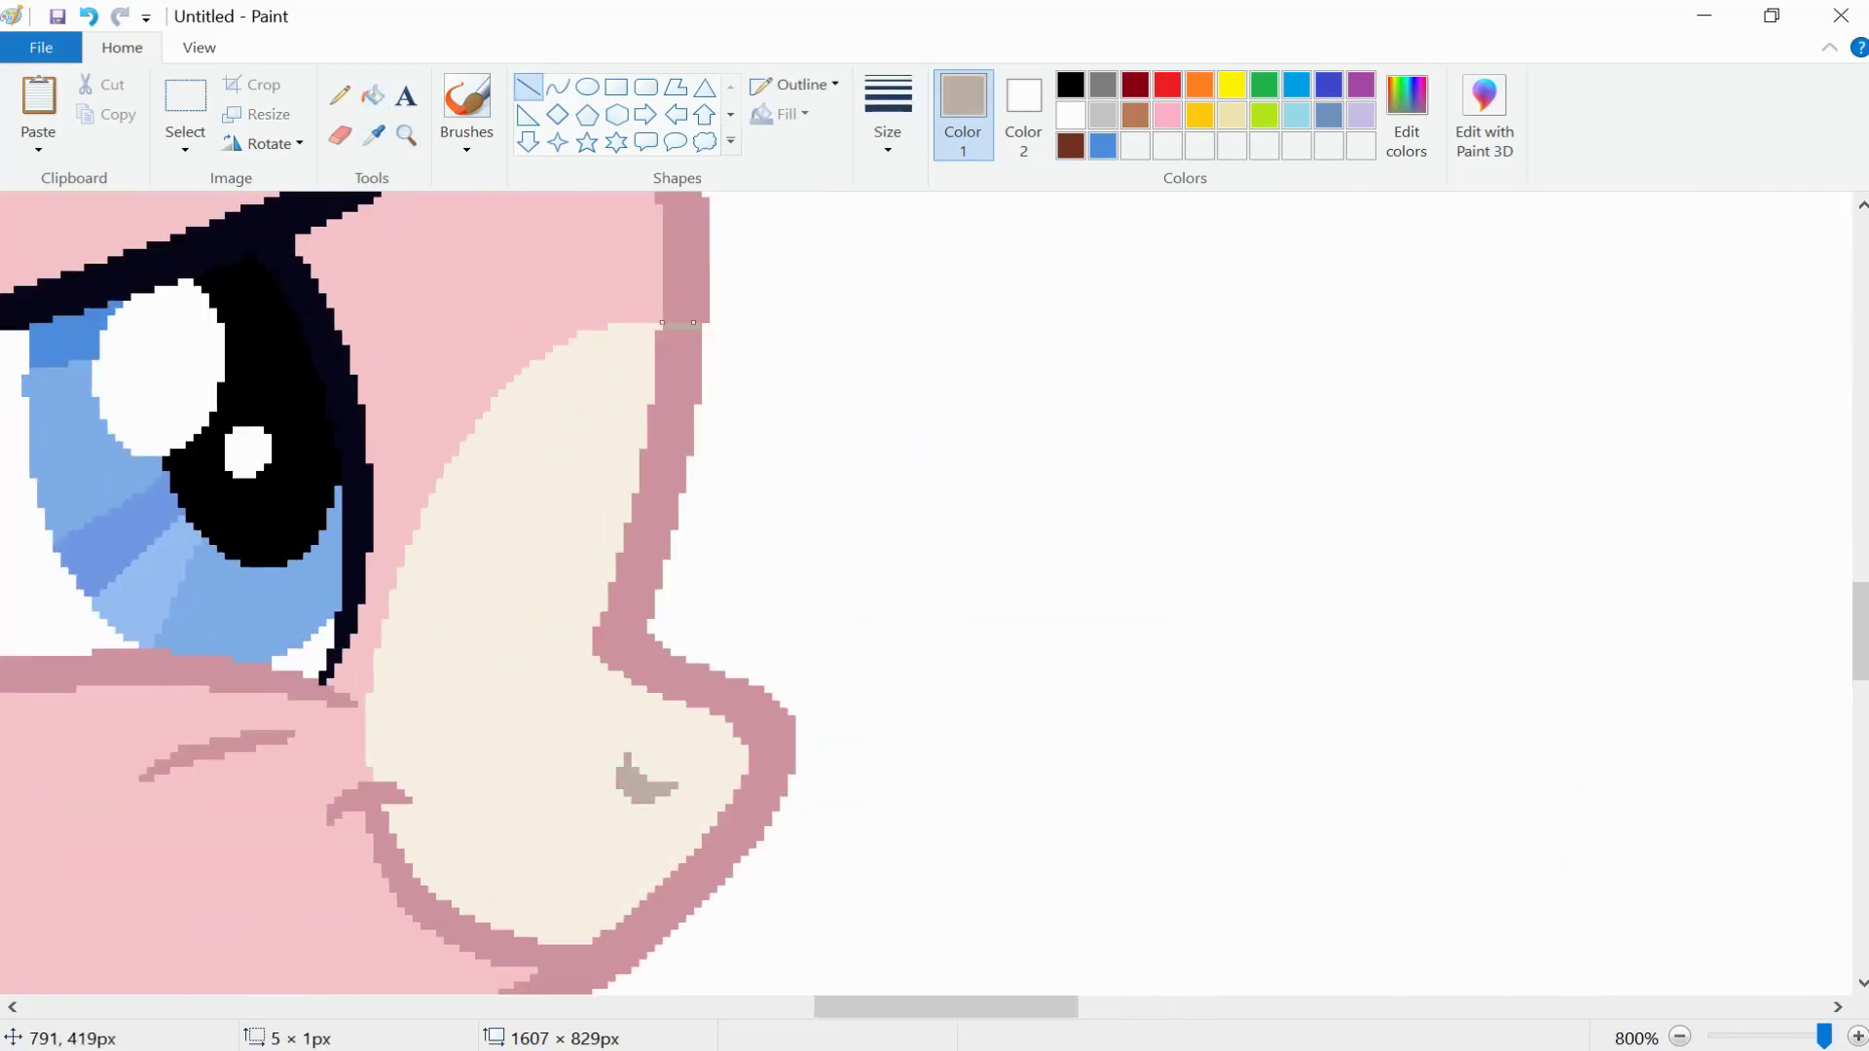
scroll(530, 779, "down", 3)
left_click(373, 95)
left_click(693, 682)
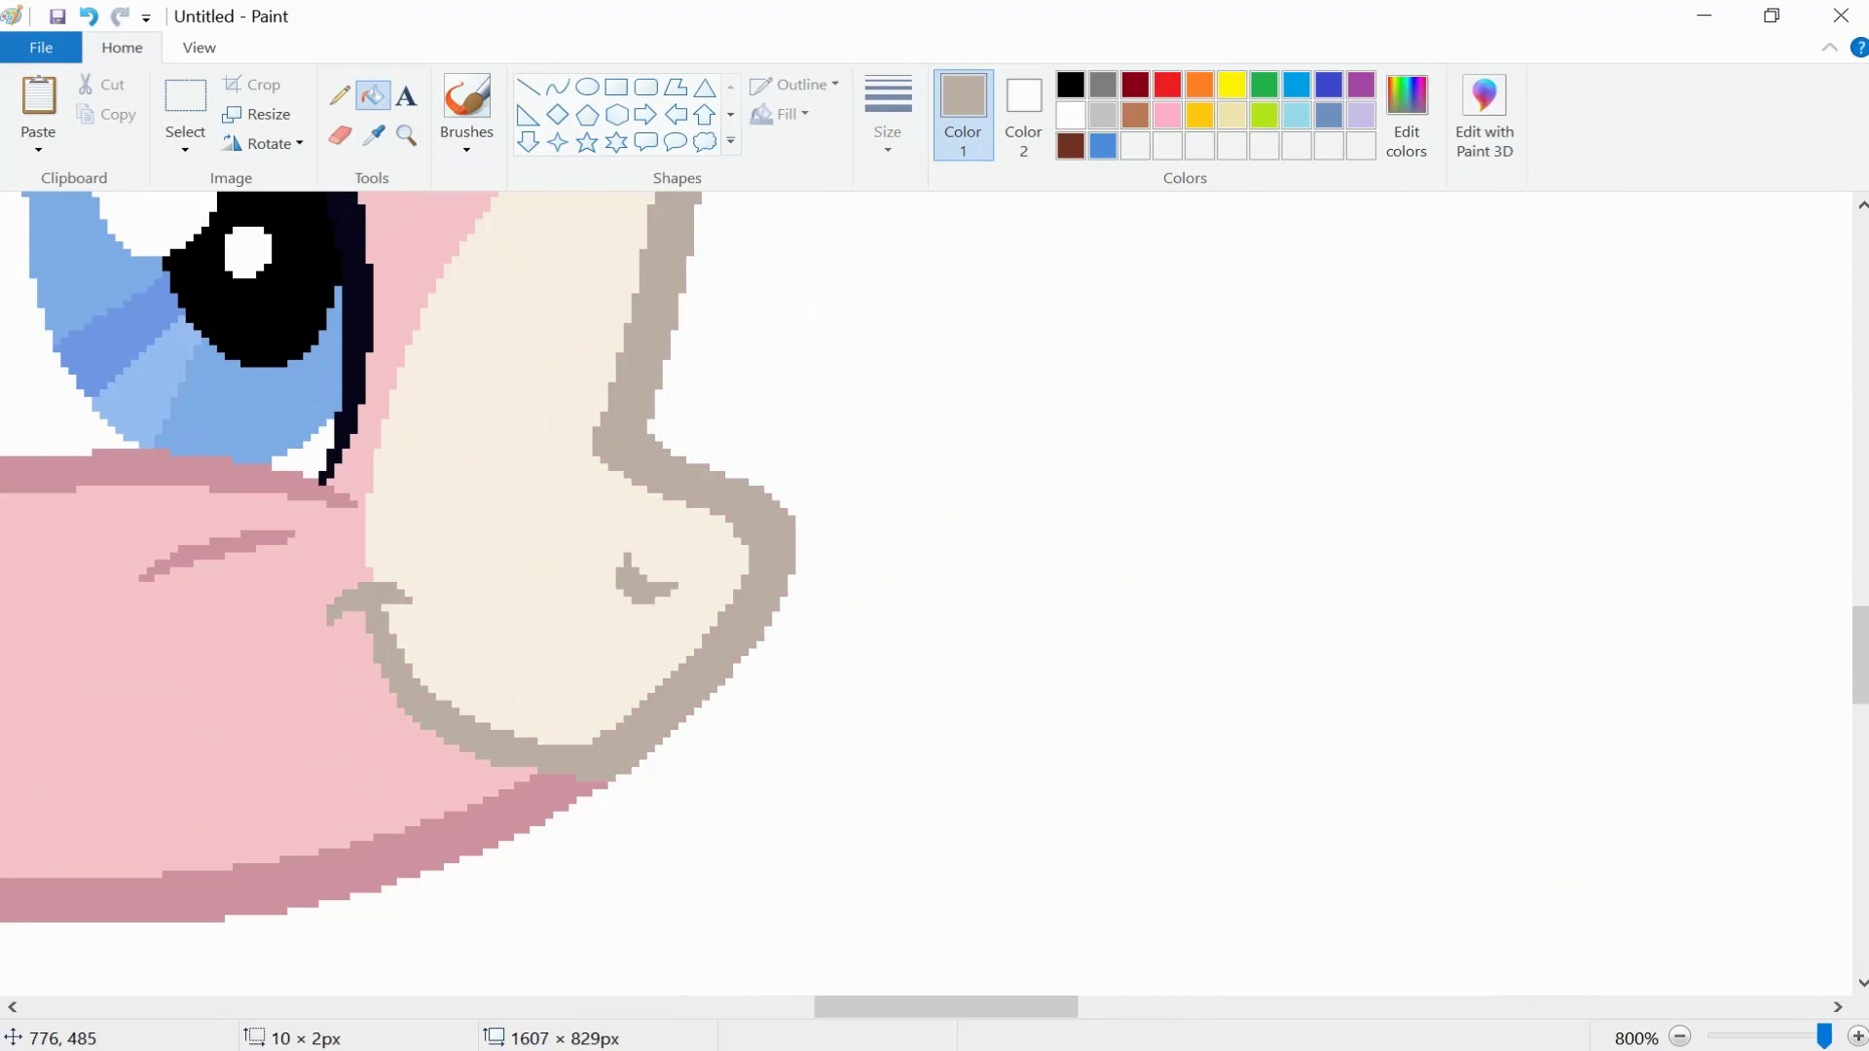
scroll(935, 585, "down", 6, "ctrl")
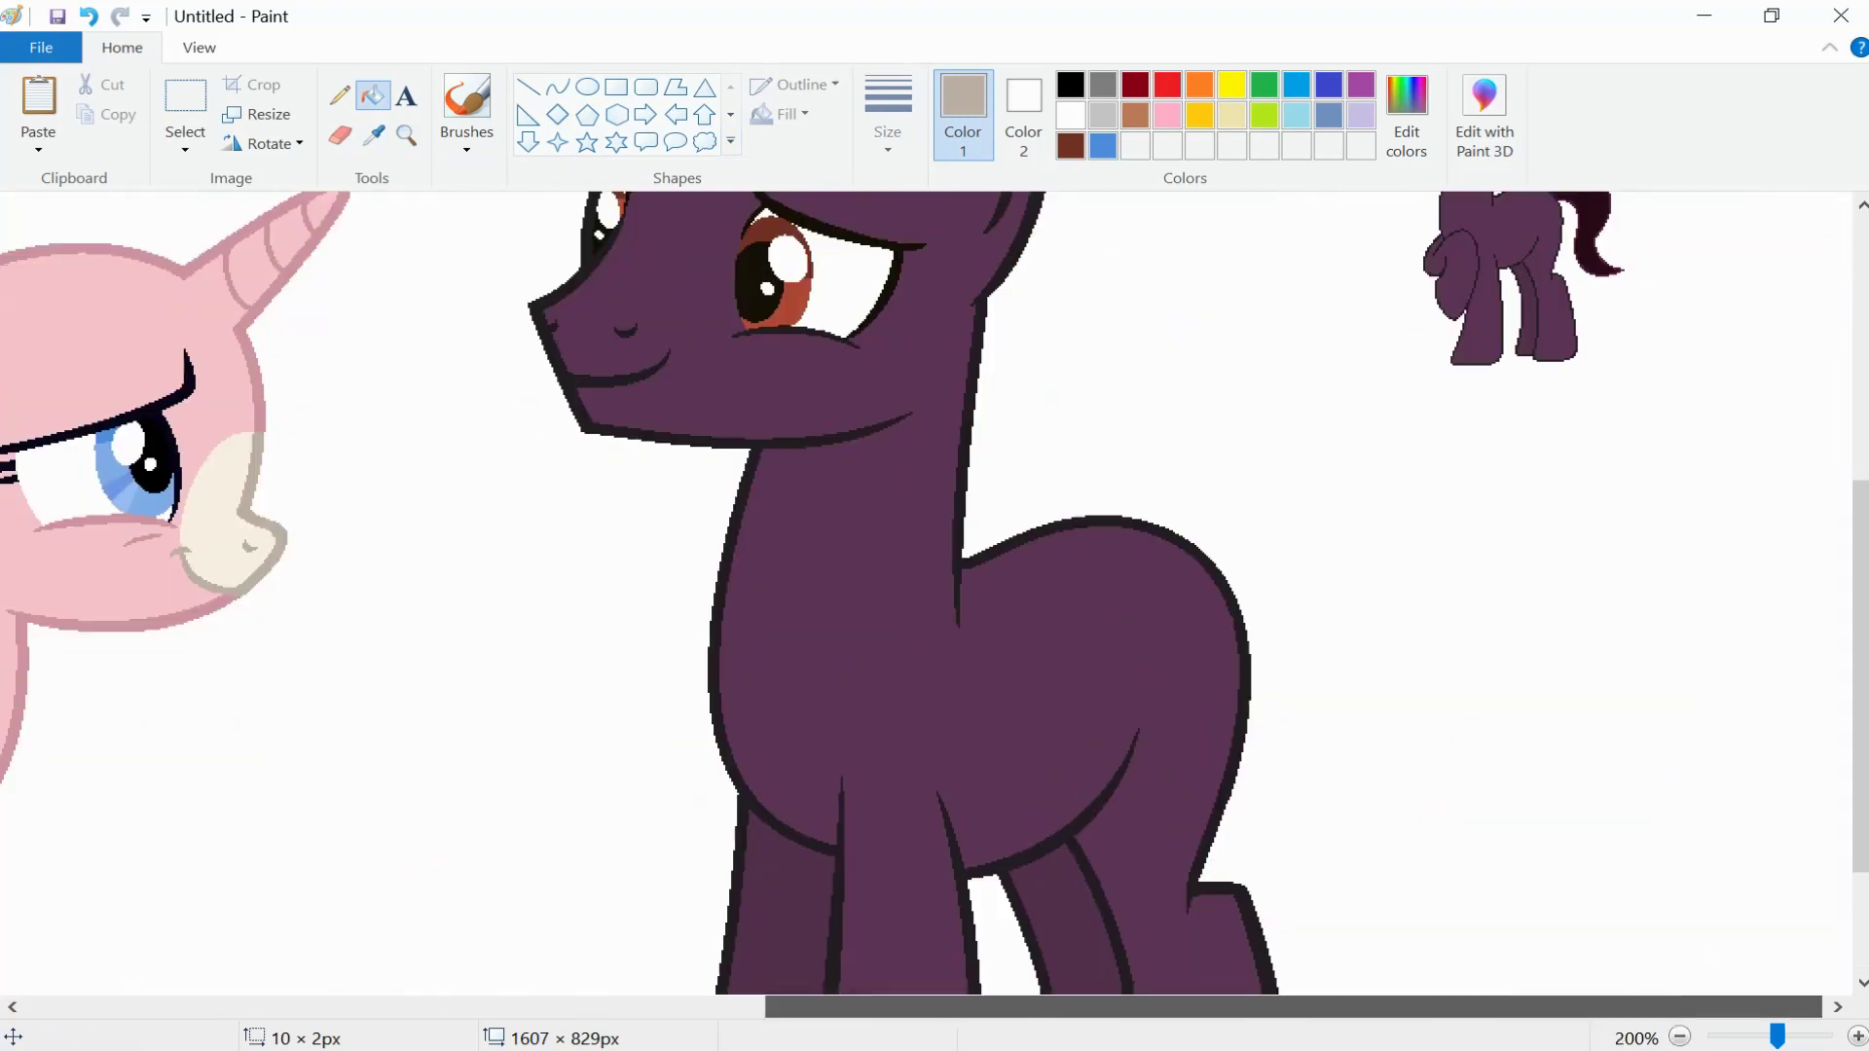
- Undo the last test stroke and set up a thicker red line for sketching the purple pony's mane
left_click(406, 136)
left_click(1160, 616)
left_click(1160, 616)
left_click(888, 112)
left_click(955, 356)
left_click(88, 16)
scroll(947, 798, "down", 6, "ctrl")
left_click(406, 136)
left_click(1107, 474)
left_click(1052, 507)
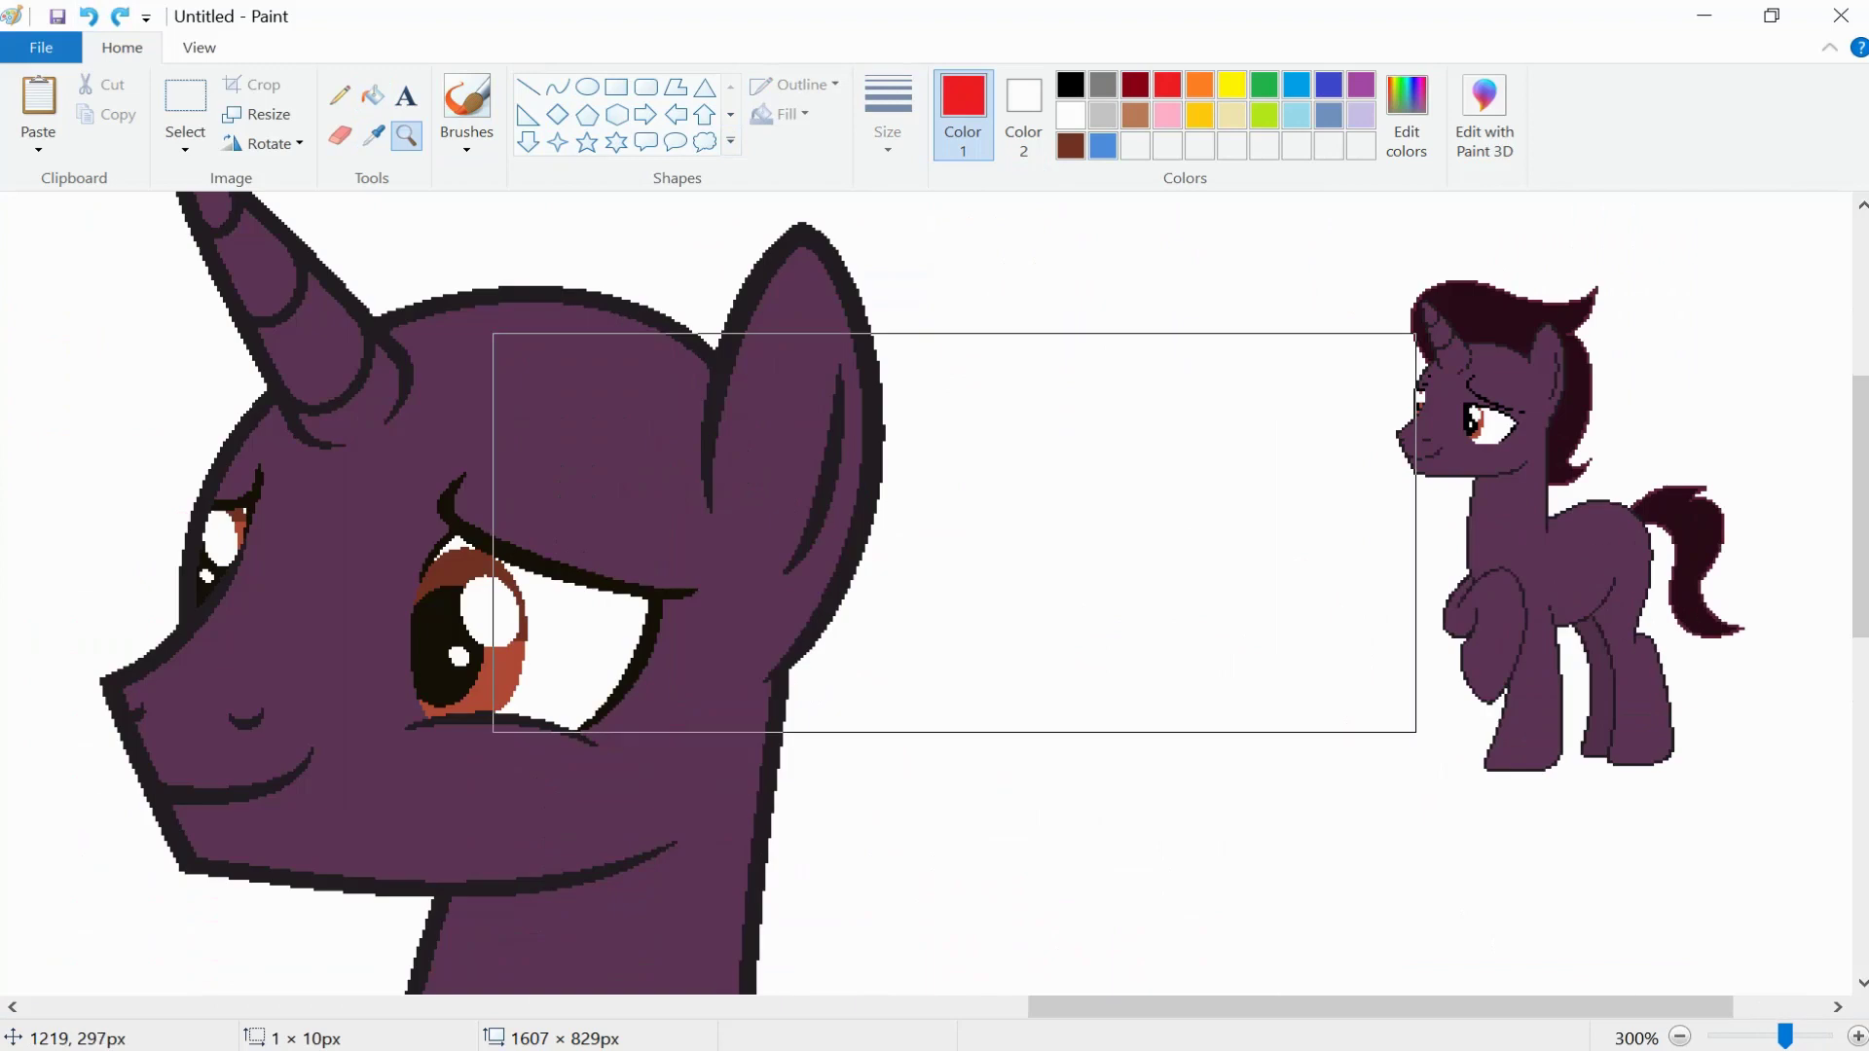
- Sketch the back of the purple pony's mane with red curves, from the neck up to behind the ear
left_click(558, 87)
left_click_drag(707, 717, 929, 624)
left_click_drag(779, 720, 894, 750)
left_click_drag(908, 566, 797, 607)
scroll(876, 730, "up", 4)
mouse_move(940, 788)
left_mouse_down()
mouse_move(984, 826)
mouse_move(1028, 492)
mouse_move(911, 922)
left_mouse_up()
left_click_drag(979, 804, 830, 444)
left_click_drag(915, 672, 1012, 672)
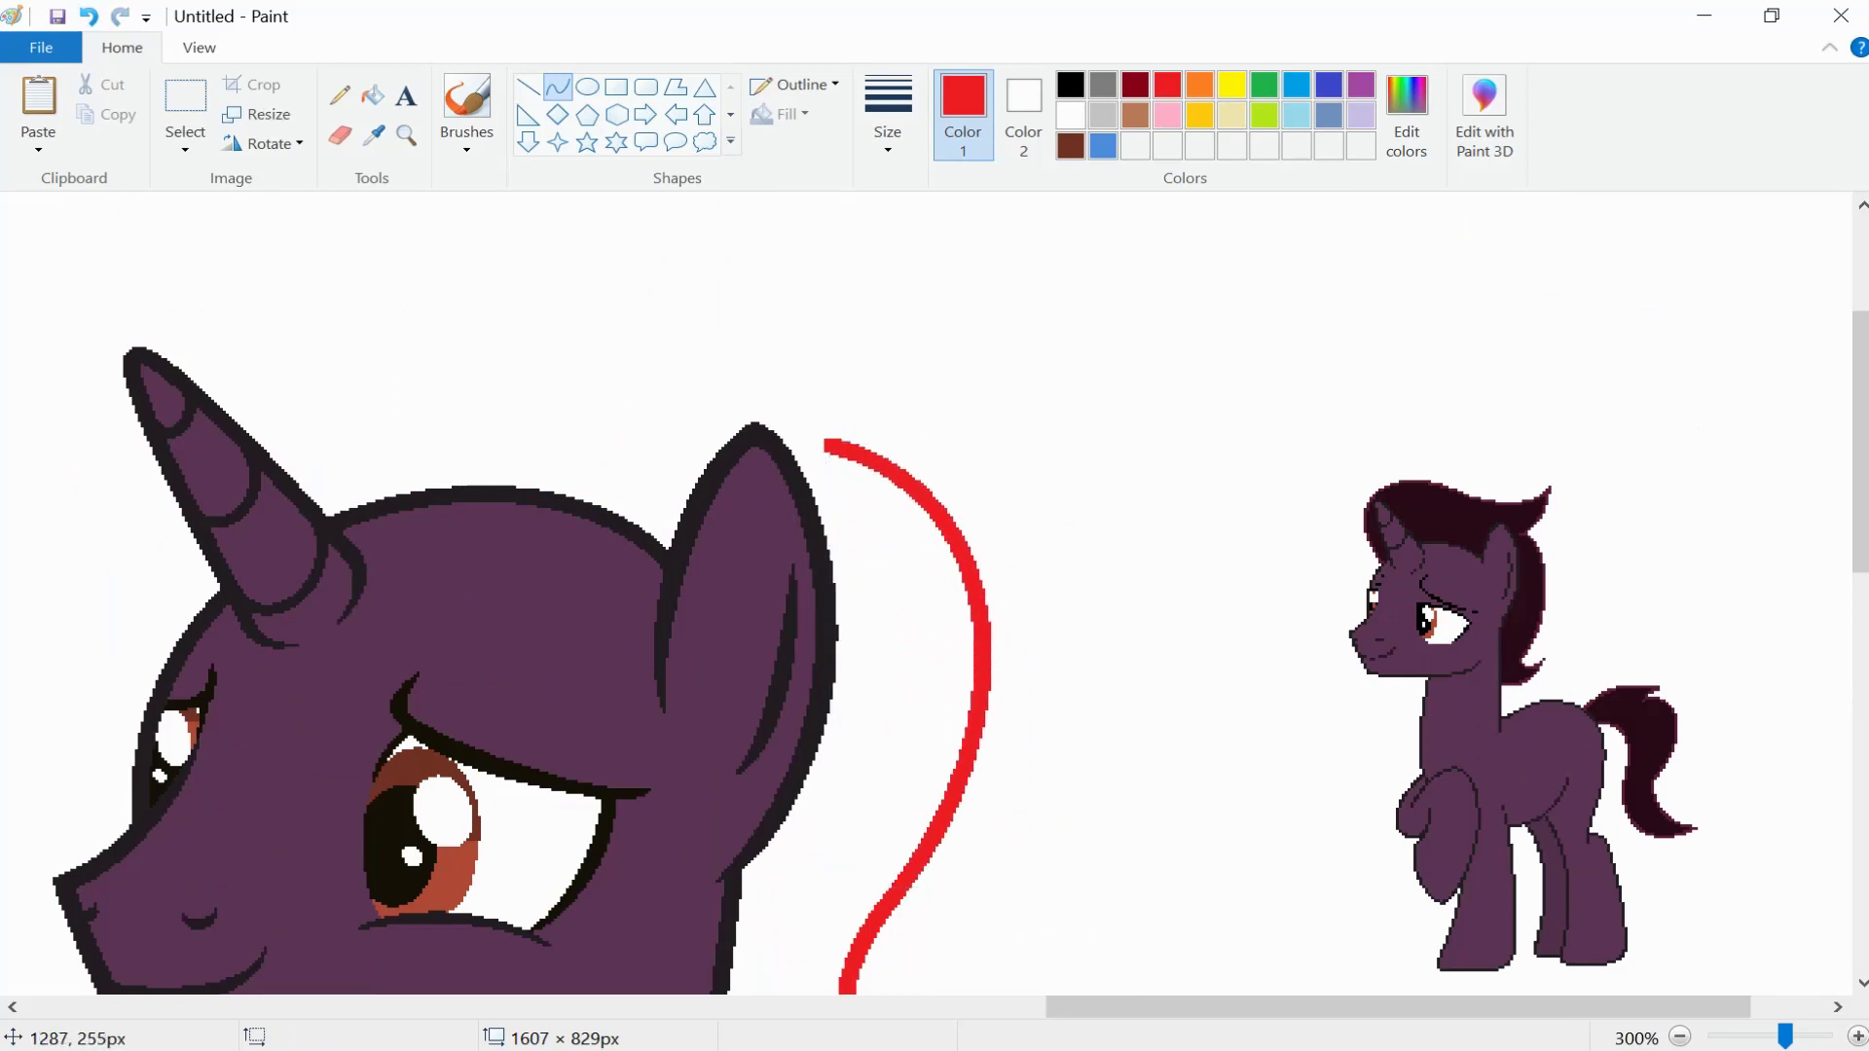
- Try to sketch the purple pony's forelock with red curves sweeping around the horn to a pointed tip behind the ear
mouse_move(829, 446)
left_mouse_down()
mouse_move(1019, 312)
mouse_move(990, 422)
left_mouse_up()
scroll(991, 423, "left", 2)
left_click(185, 97)
left_click_drag(284, 334, 513, 584)
left_click(558, 87)
mouse_move(380, 630)
left_mouse_down()
mouse_move(304, 493)
mouse_move(540, 239)
left_mouse_up()
mouse_move(457, 438)
left_mouse_down()
mouse_move(237, 478)
mouse_move(171, 399)
left_mouse_up()
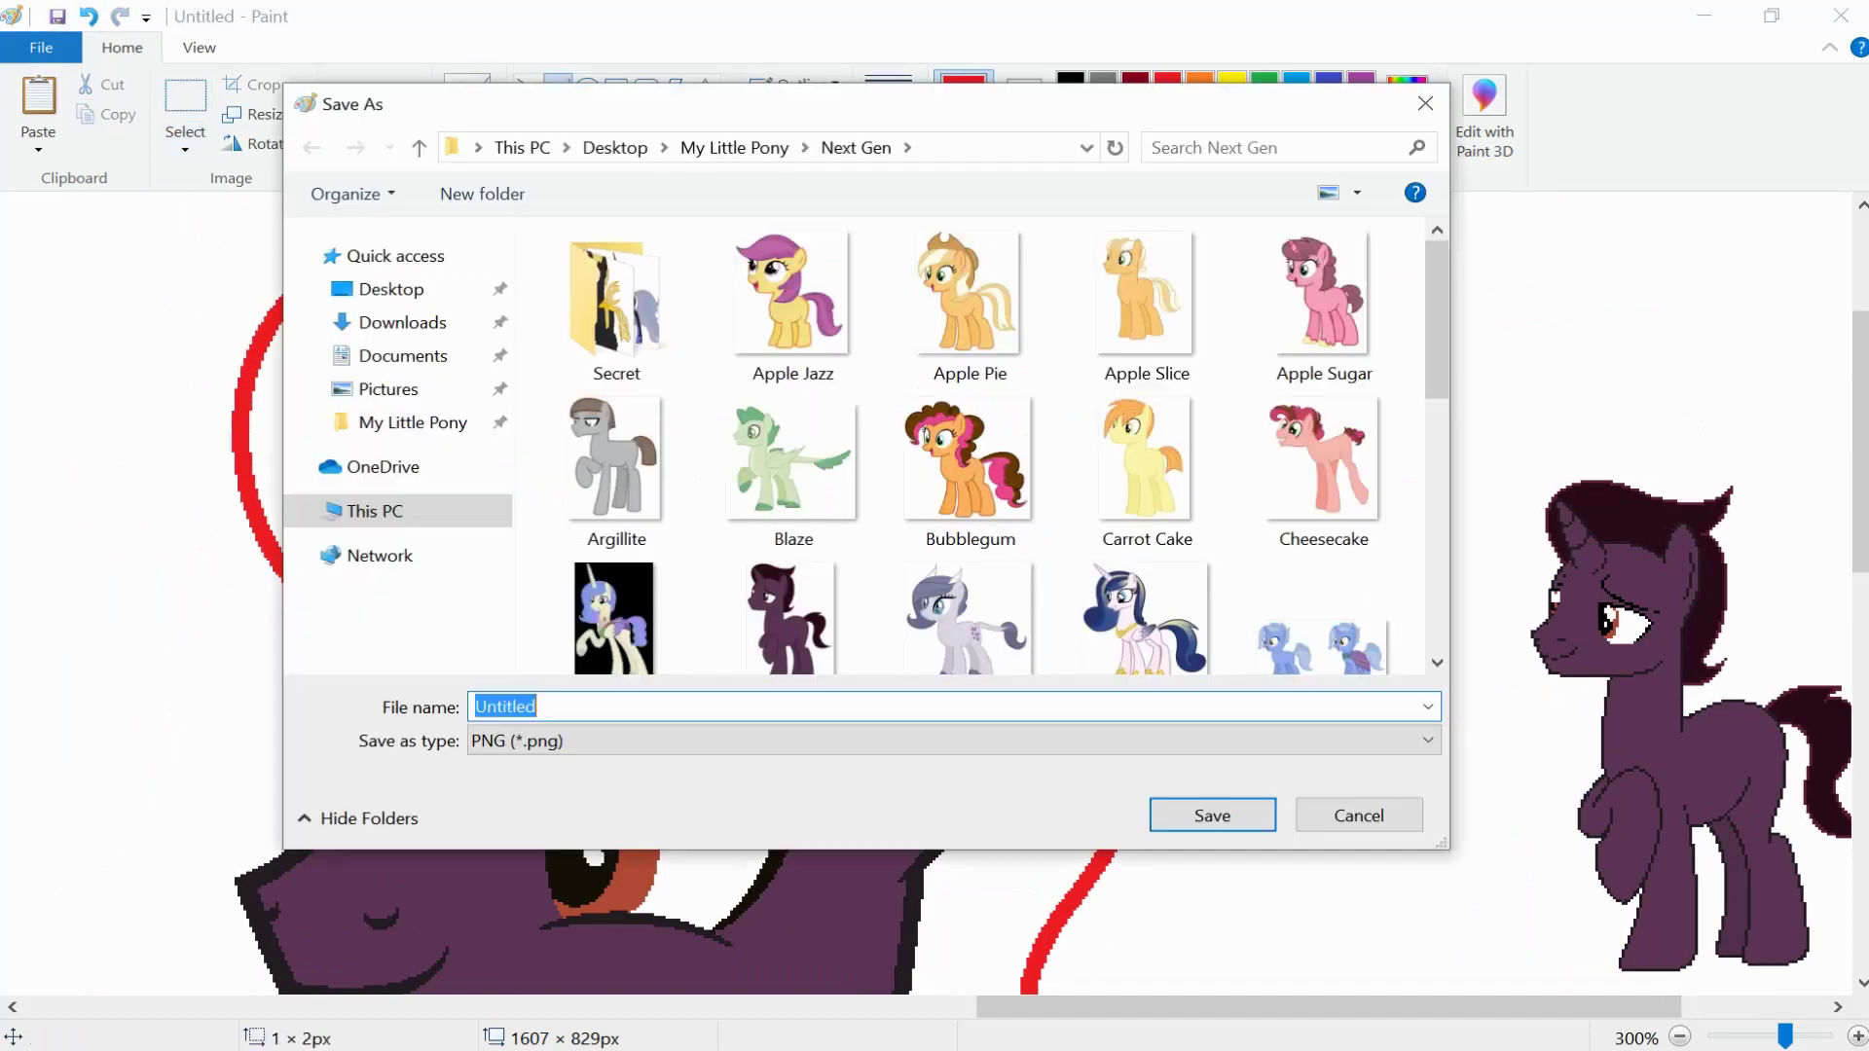
left_click_drag(543, 242, 1203, 313)
left_click_drag(681, 278, 671, 263)
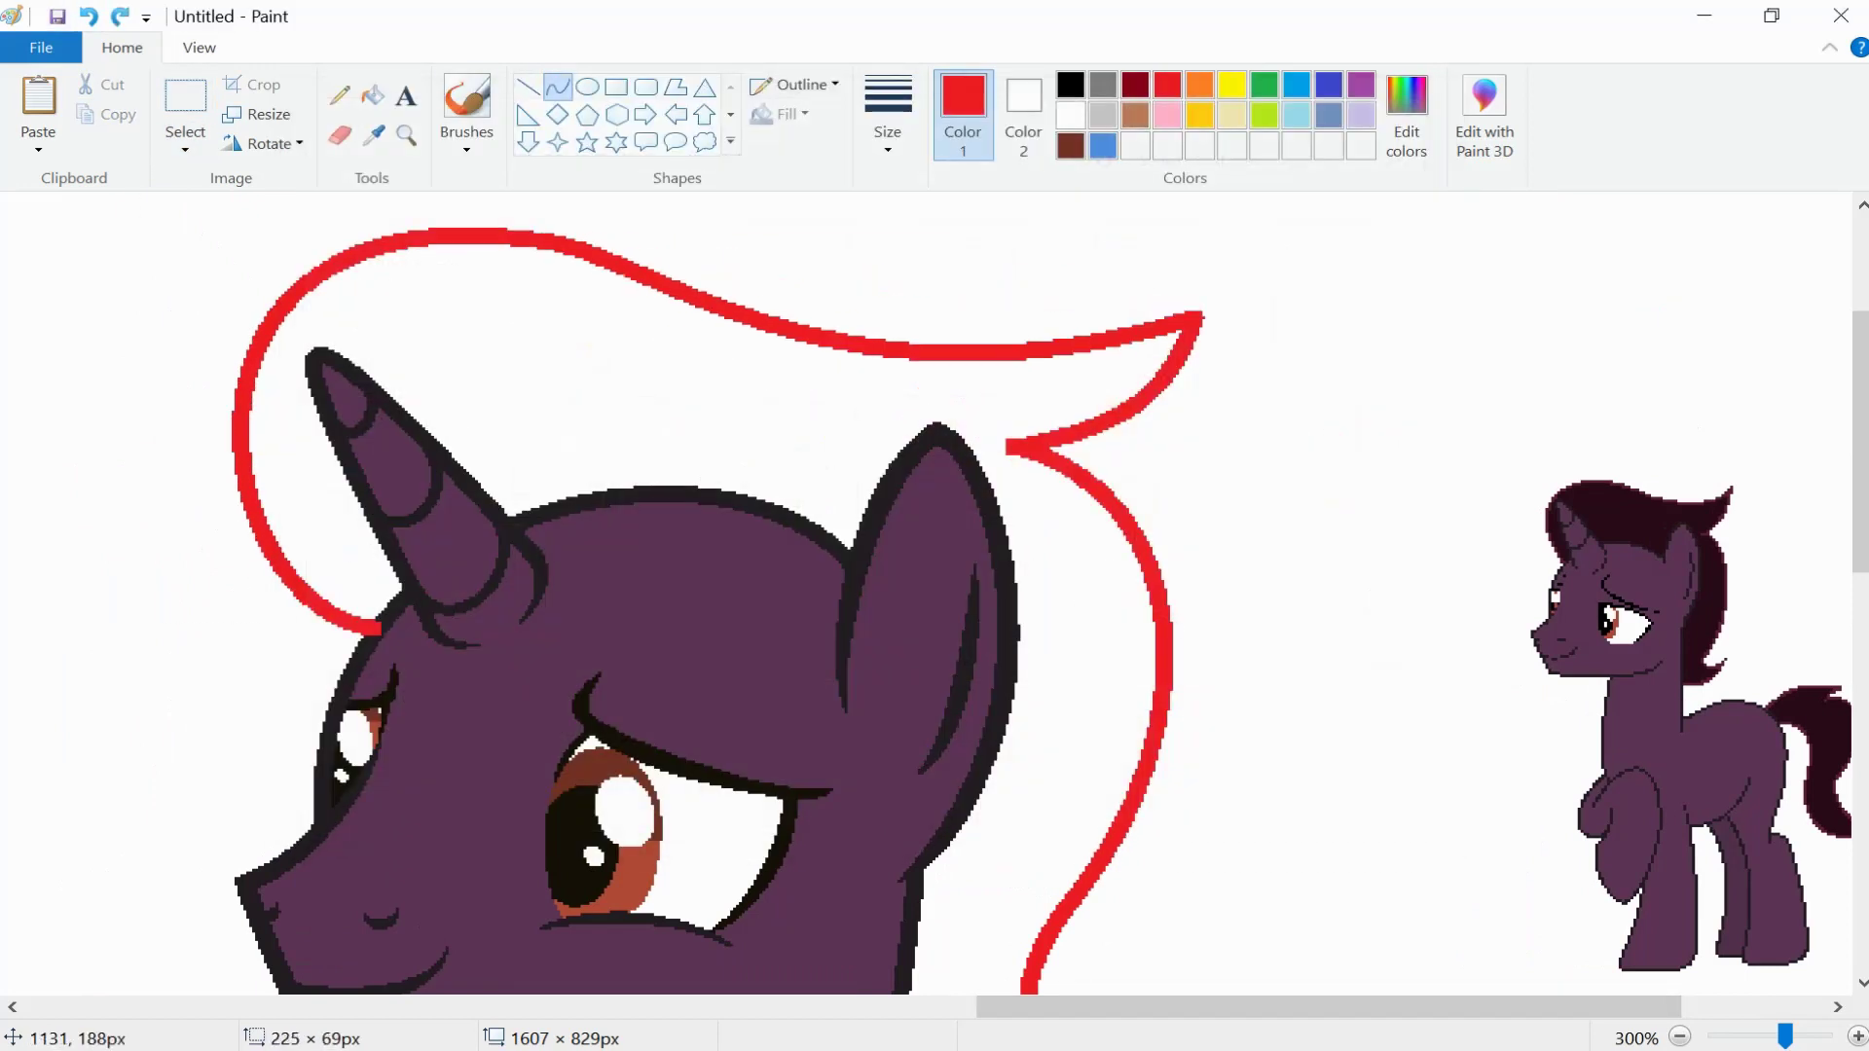
key("ctrl+z")
key("ctrl+z")
- Redraw the purple pony's forelock with red curves from the horn base over the head to a tip behind the ear
mouse_move(1007, 444)
left_mouse_down()
mouse_move(1225, 261)
mouse_move(1207, 409)
left_mouse_up()
left_click_drag(331, 510, 540, 244)
left_click_drag(448, 438, 179, 574)
left_click_drag(409, 293, 224, 195)
scroll(669, 447, "up", 3)
left_click_drag(545, 440, 1222, 457)
left_click_drag(876, 448, 887, 461)
scroll(887, 461, "down", 1)
scroll(925, 584, "down", 5)
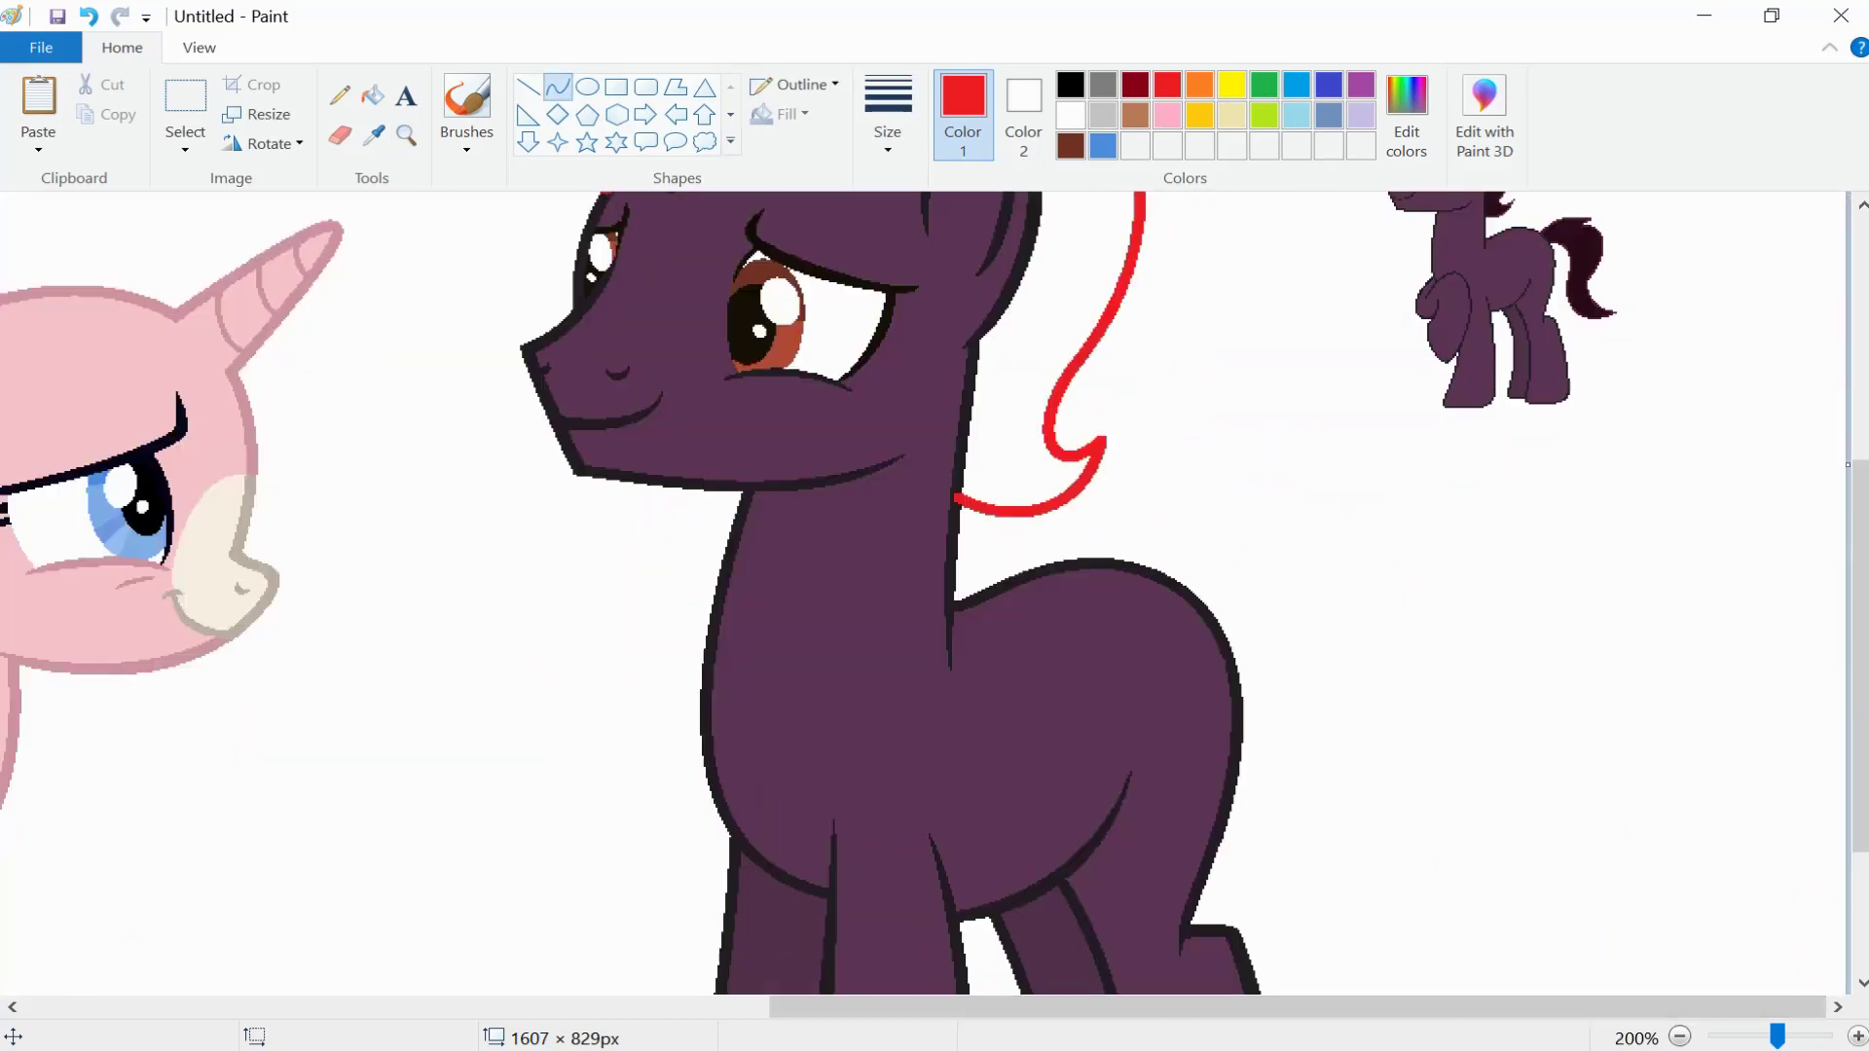
- Try to sketch the purple pony's tail with red curves from the rump to a pointed lower tip
left_click_drag(1201, 620, 1294, 811)
mouse_move(1256, 716)
left_mouse_down()
mouse_move(1341, 652)
mouse_move(1351, 747)
mouse_move(1489, 671)
left_mouse_up()
scroll(1341, 652, "down", 2)
mouse_move(1388, 708)
left_mouse_down()
mouse_move(1397, 817)
mouse_move(1502, 688)
left_mouse_up()
scroll(1487, 680, "up", 2)
left_click_drag(1490, 876, 1428, 748)
left_click_drag(1451, 813, 1349, 810)
left_click_drag(1428, 748, 1324, 550)
mouse_move(1460, 623)
left_mouse_down()
mouse_move(1475, 642)
mouse_move(1484, 603)
mouse_move(1461, 662)
left_mouse_up()
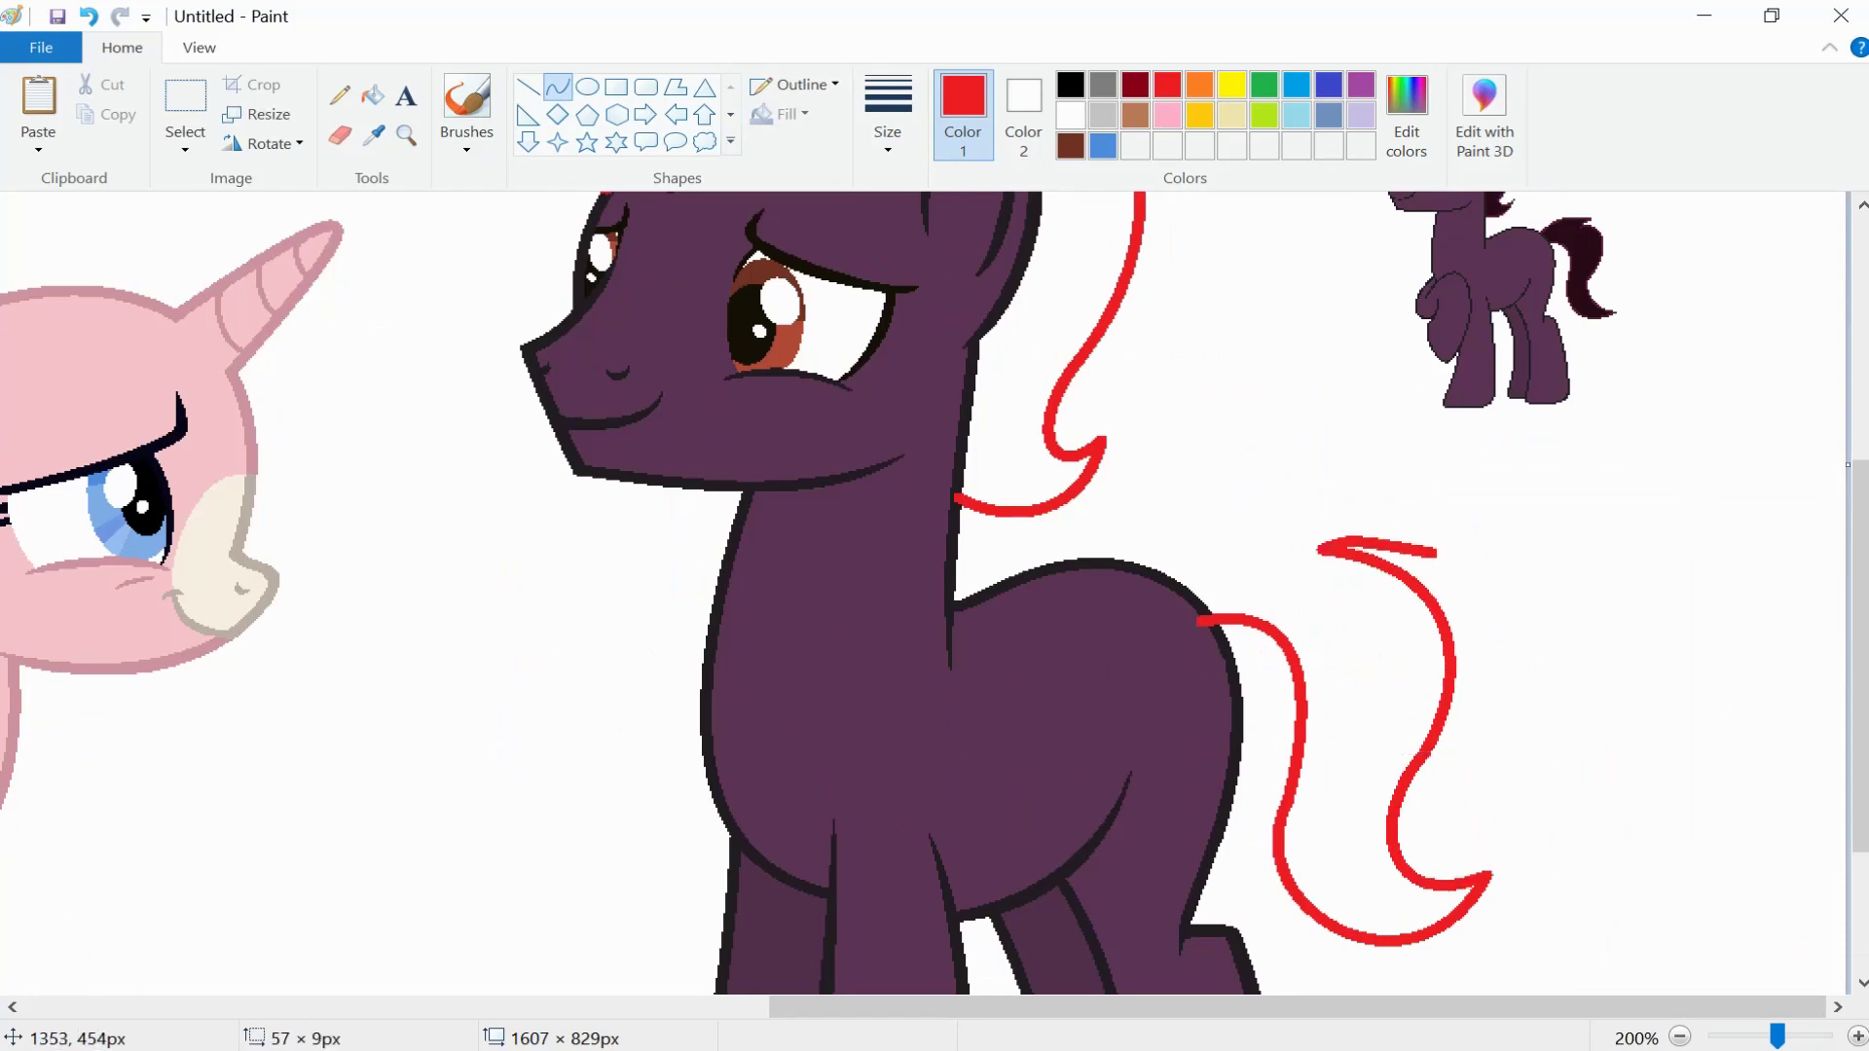
left_click_drag(1433, 556, 1326, 548)
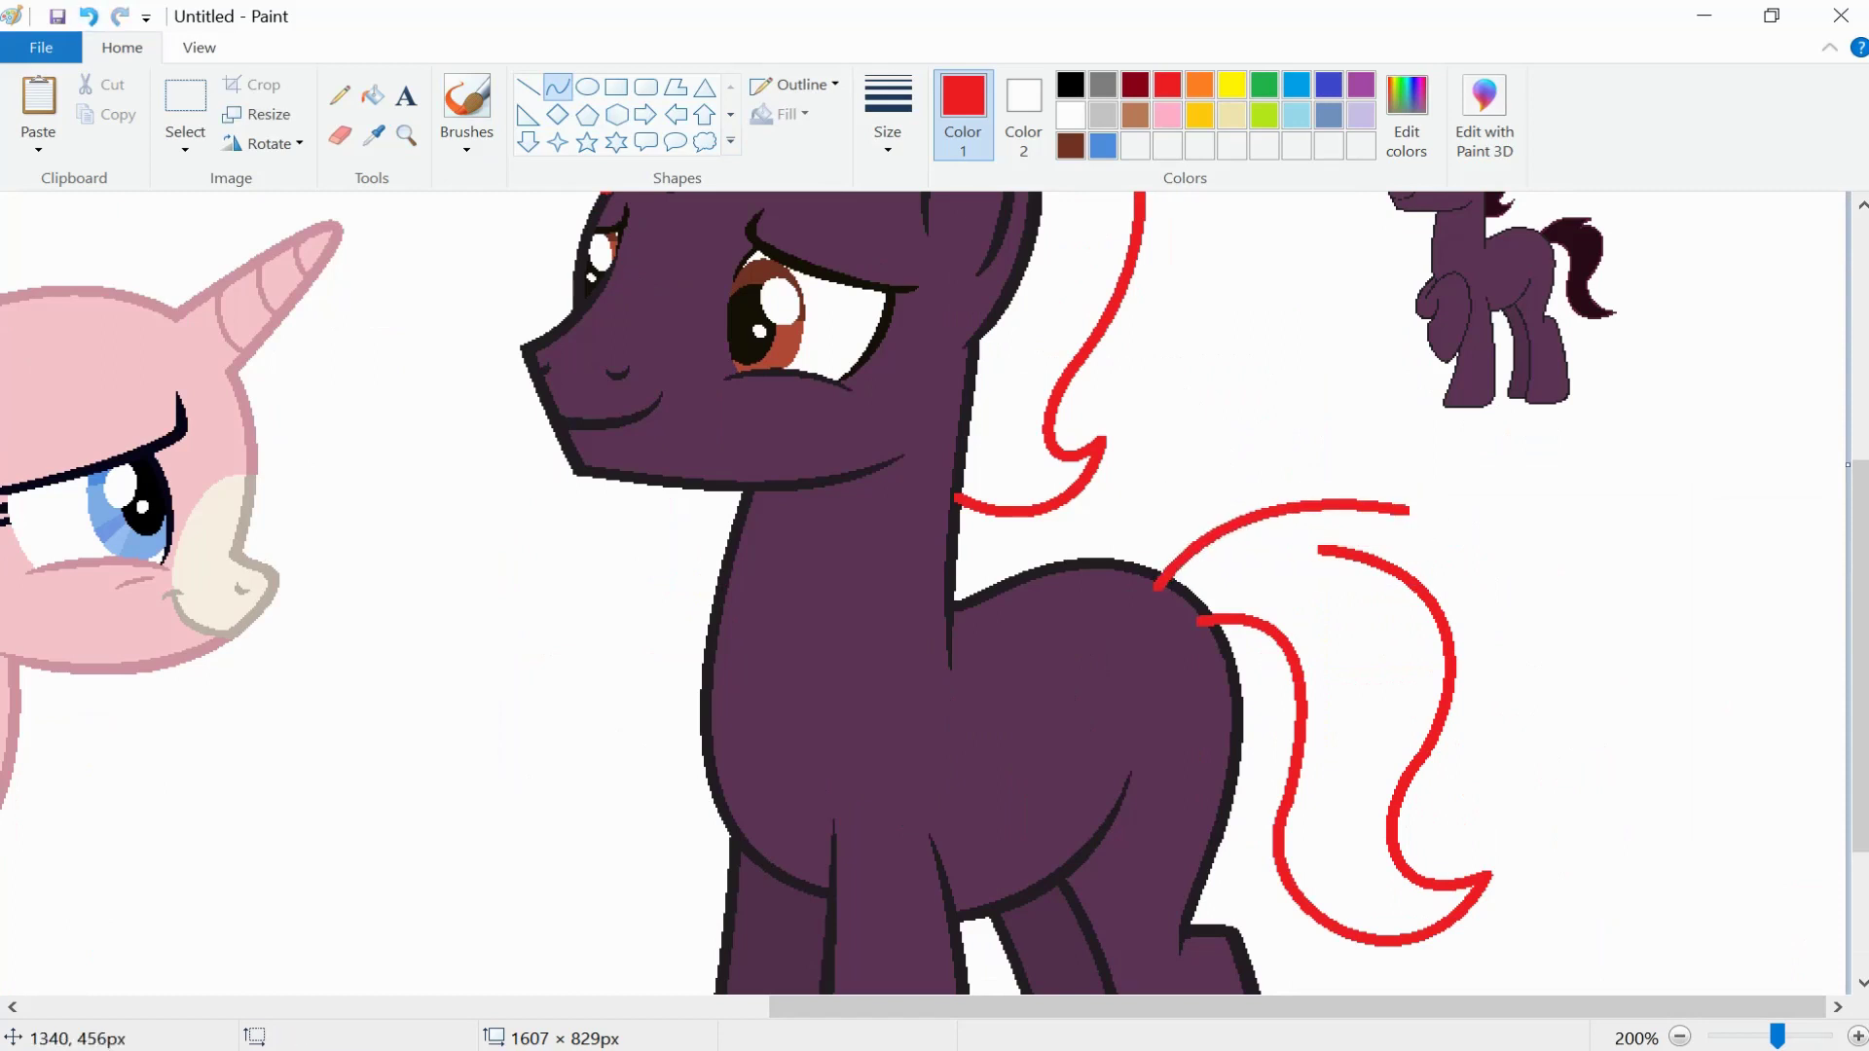
left_click(89, 16)
left_click(89, 16)
left_click(88, 16)
- Redraw the purple pony's tail with red curves, sweeping from the rump to a pointed lower tip with a notch near the top
mouse_move(1193, 613)
left_mouse_down()
mouse_move(1310, 789)
mouse_move(1321, 632)
mouse_move(1301, 796)
mouse_move(1454, 877)
mouse_move(1475, 854)
mouse_move(1398, 971)
left_mouse_up()
left_click_drag(1479, 794, 1412, 808)
key("ctrl+z")
left_click_drag(1155, 582, 1392, 519)
left_click_drag(1203, 470, 1265, 485)
left_click_drag(1339, 532, 1412, 752)
left_click_drag(1402, 623, 1461, 604)
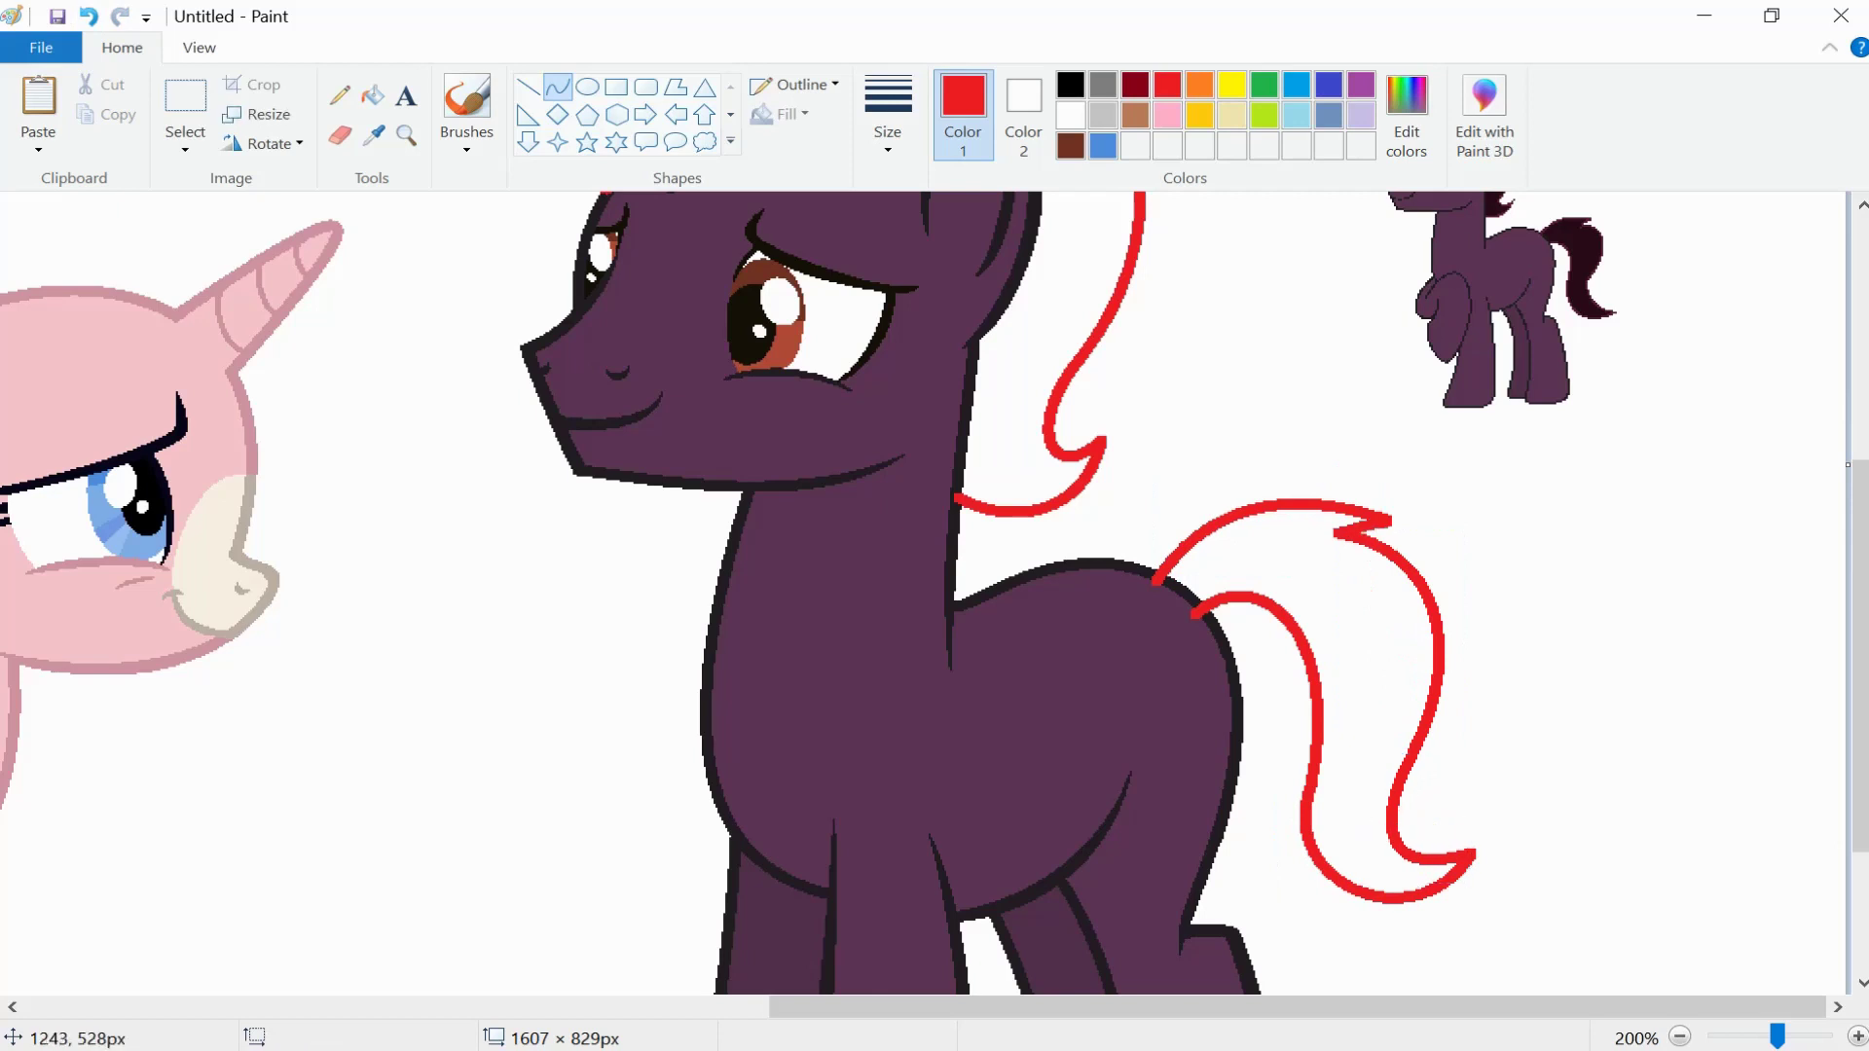
- Sketch the back of the pink pony's mane with light blue curves, from the neck up through a pointed spike behind the ear
left_click(1296, 85)
scroll(925, 594, "left", 5)
scroll(737, 763, "up", 3)
scroll(736, 763, "right", 3)
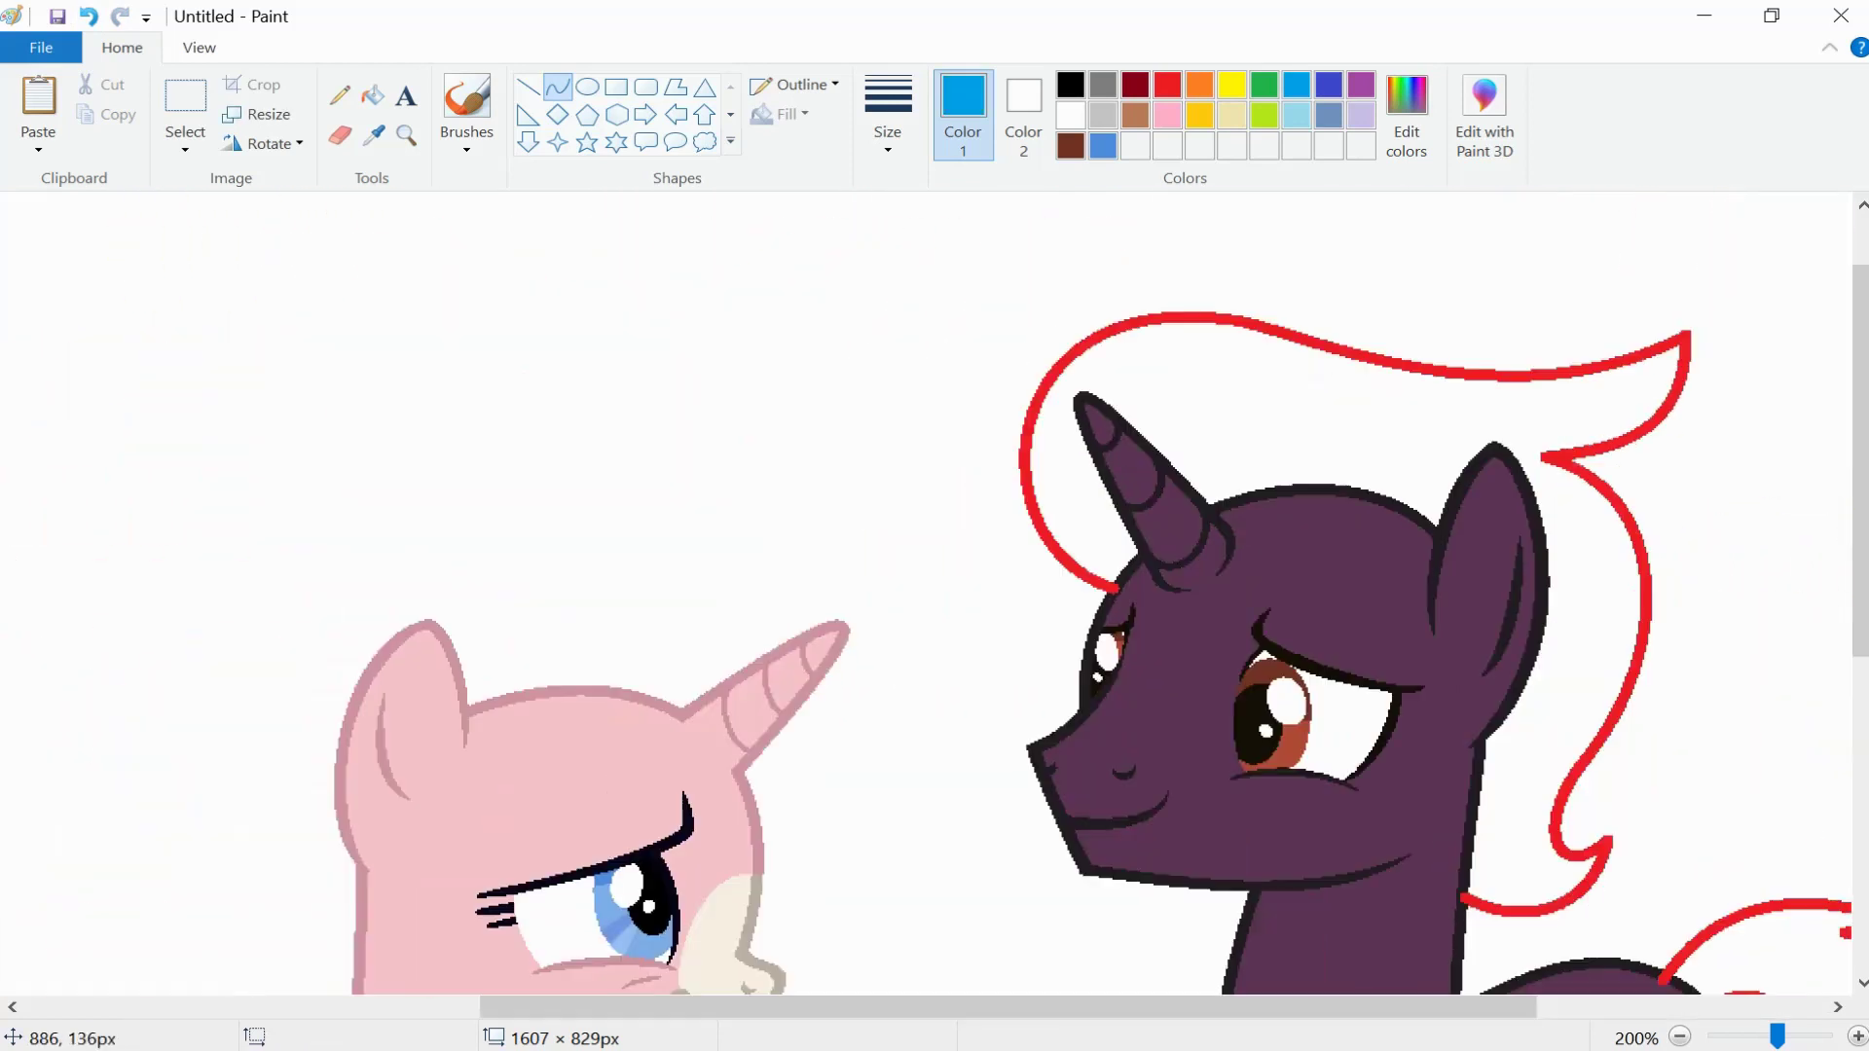
scroll(925, 594, "left", 5)
scroll(925, 593, "down", 3)
left_click_drag(887, 339, 841, 497)
key("ctrl+z")
left_click_drag(887, 387, 908, 623)
scroll(928, 442, "up", 2)
left_click_drag(911, 497, 853, 570)
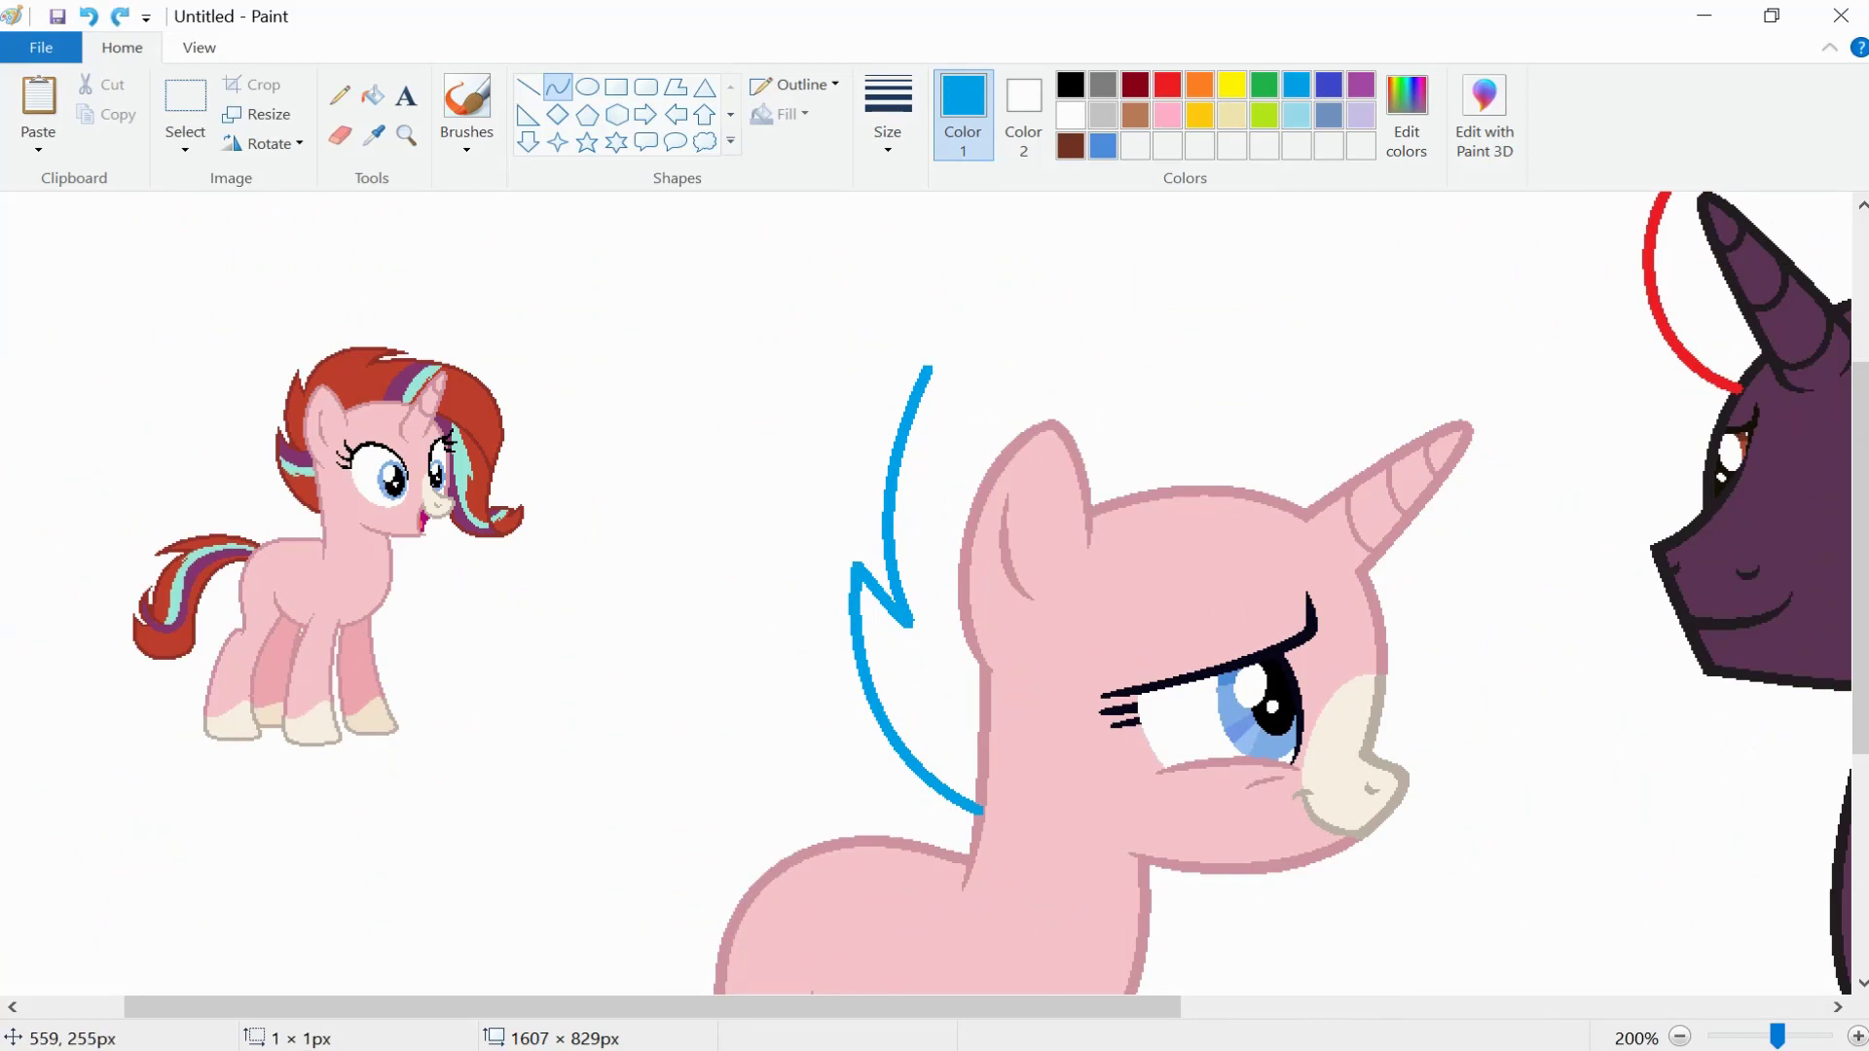
- Sketch the top of the pink pony's mane in light blue above the ear and select the area around its horn
left_click_drag(1195, 331, 1269, 334)
left_click_drag(1003, 419, 1065, 269)
left_click_drag(652, 1007, 758, 1008)
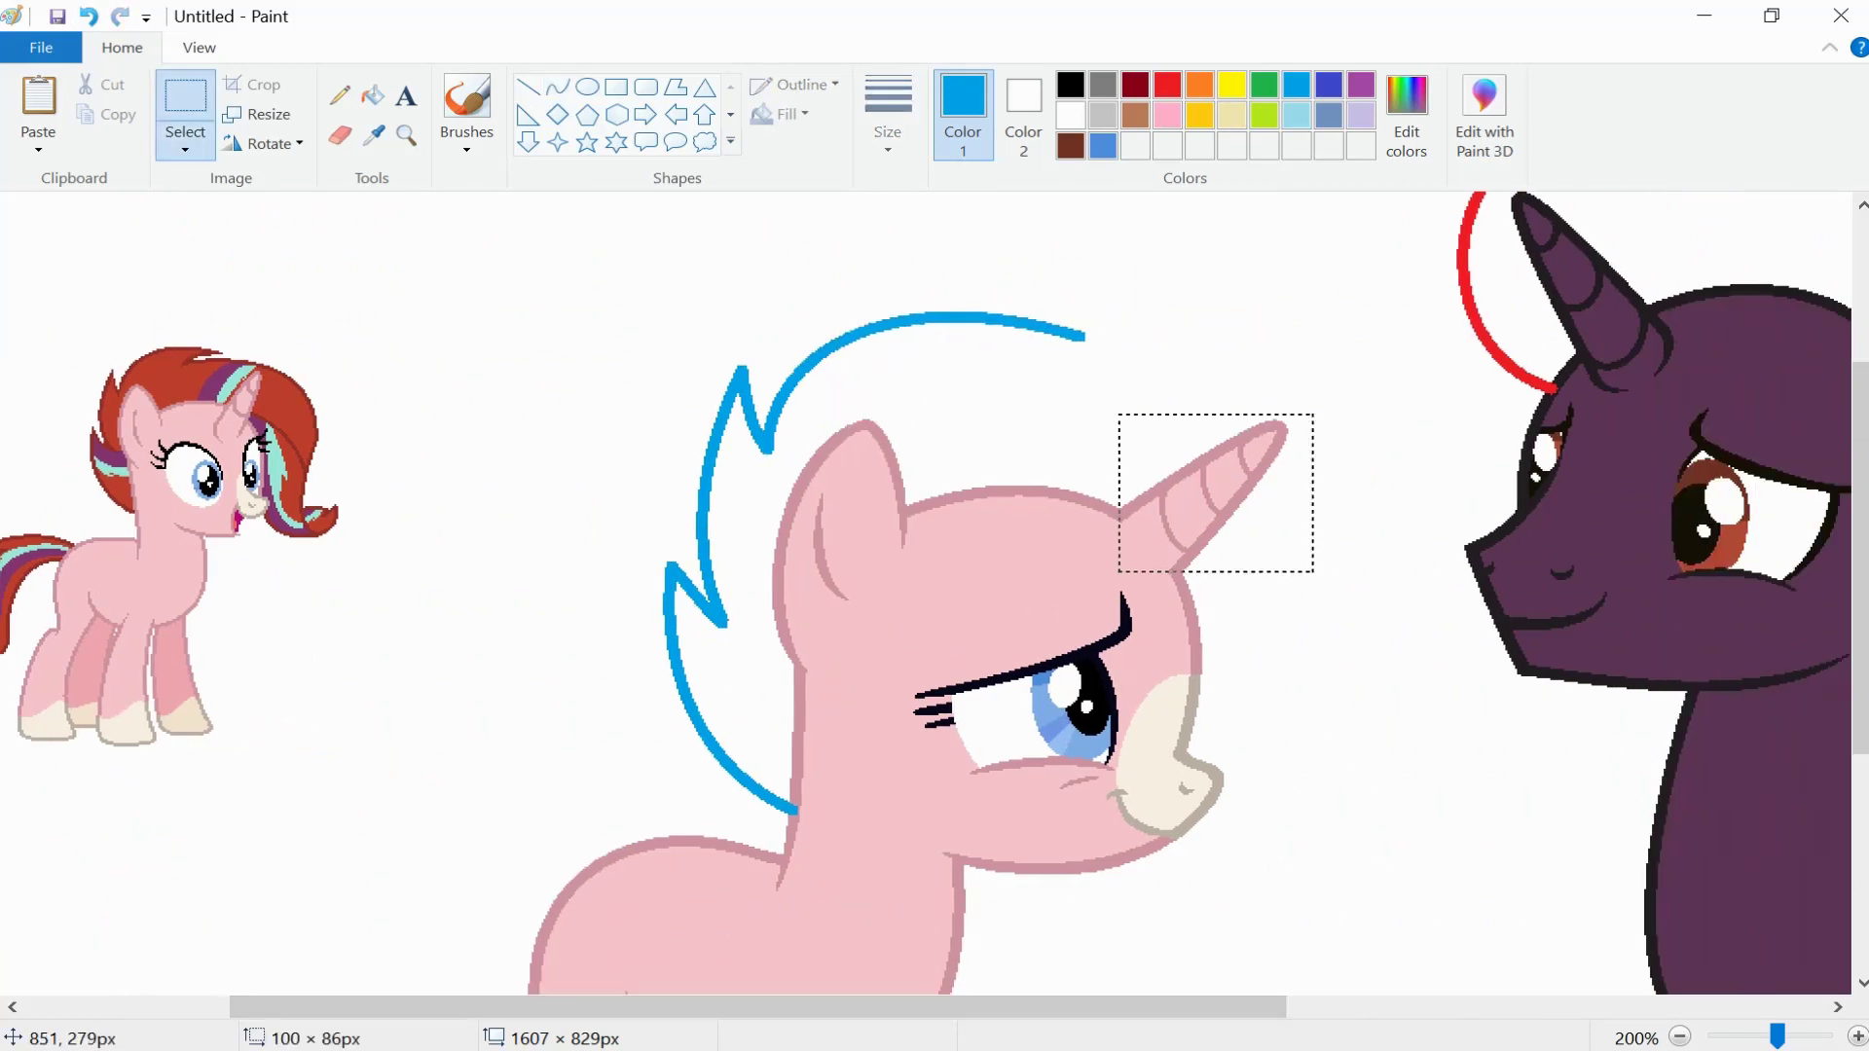
- Sketch the outer edge of the pink pony's forelock with a light blue curve across the horn tip, joined to the mane's top
left_click(558, 87)
mouse_move(1008, 355)
left_mouse_down()
mouse_move(1286, 593)
mouse_move(1331, 723)
left_mouse_up()
left_click_drag(1178, 545, 1056, 330)
left_click_drag(1163, 390, 1393, 467)
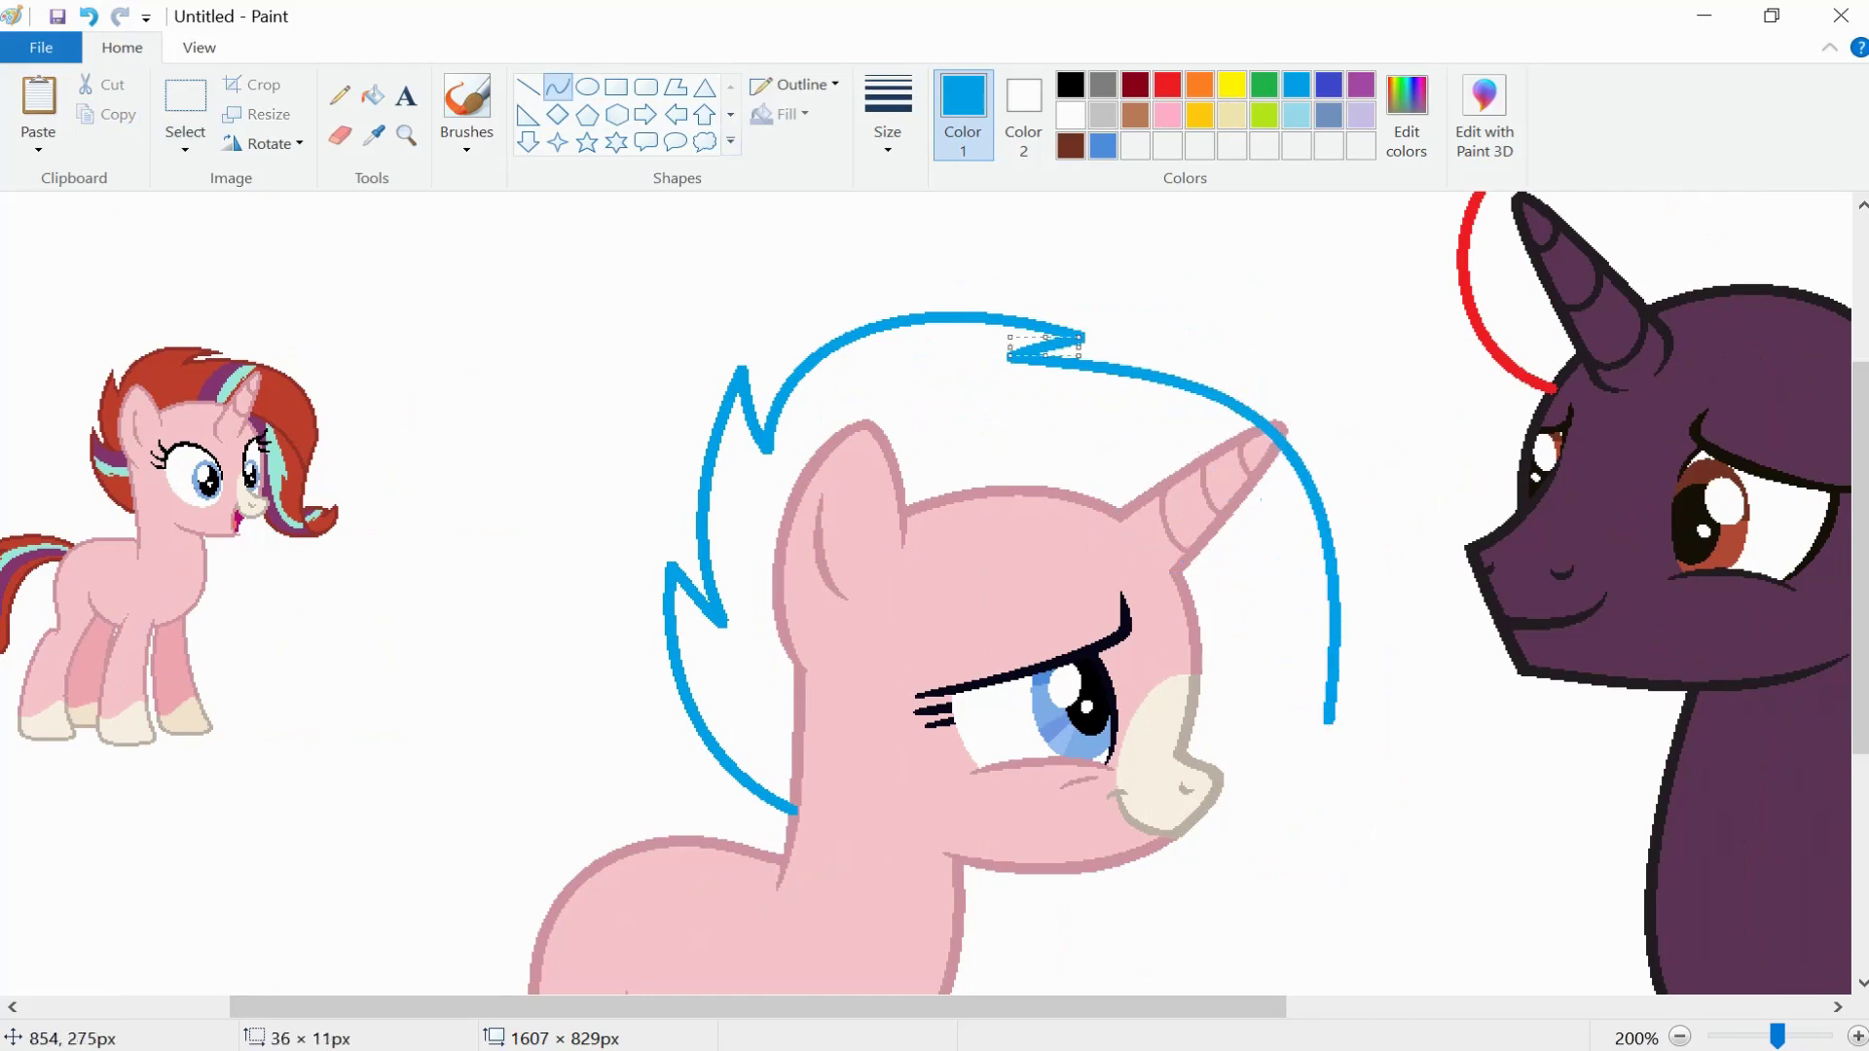
- Sketch the forelock's curled, pointed tip in light blue, starting from the pink pony's muzzle and joining the outer edge
scroll(934, 593, "down", 3)
left_click_drag(1203, 606, 1449, 543)
left_click_drag(1326, 575, 1310, 745)
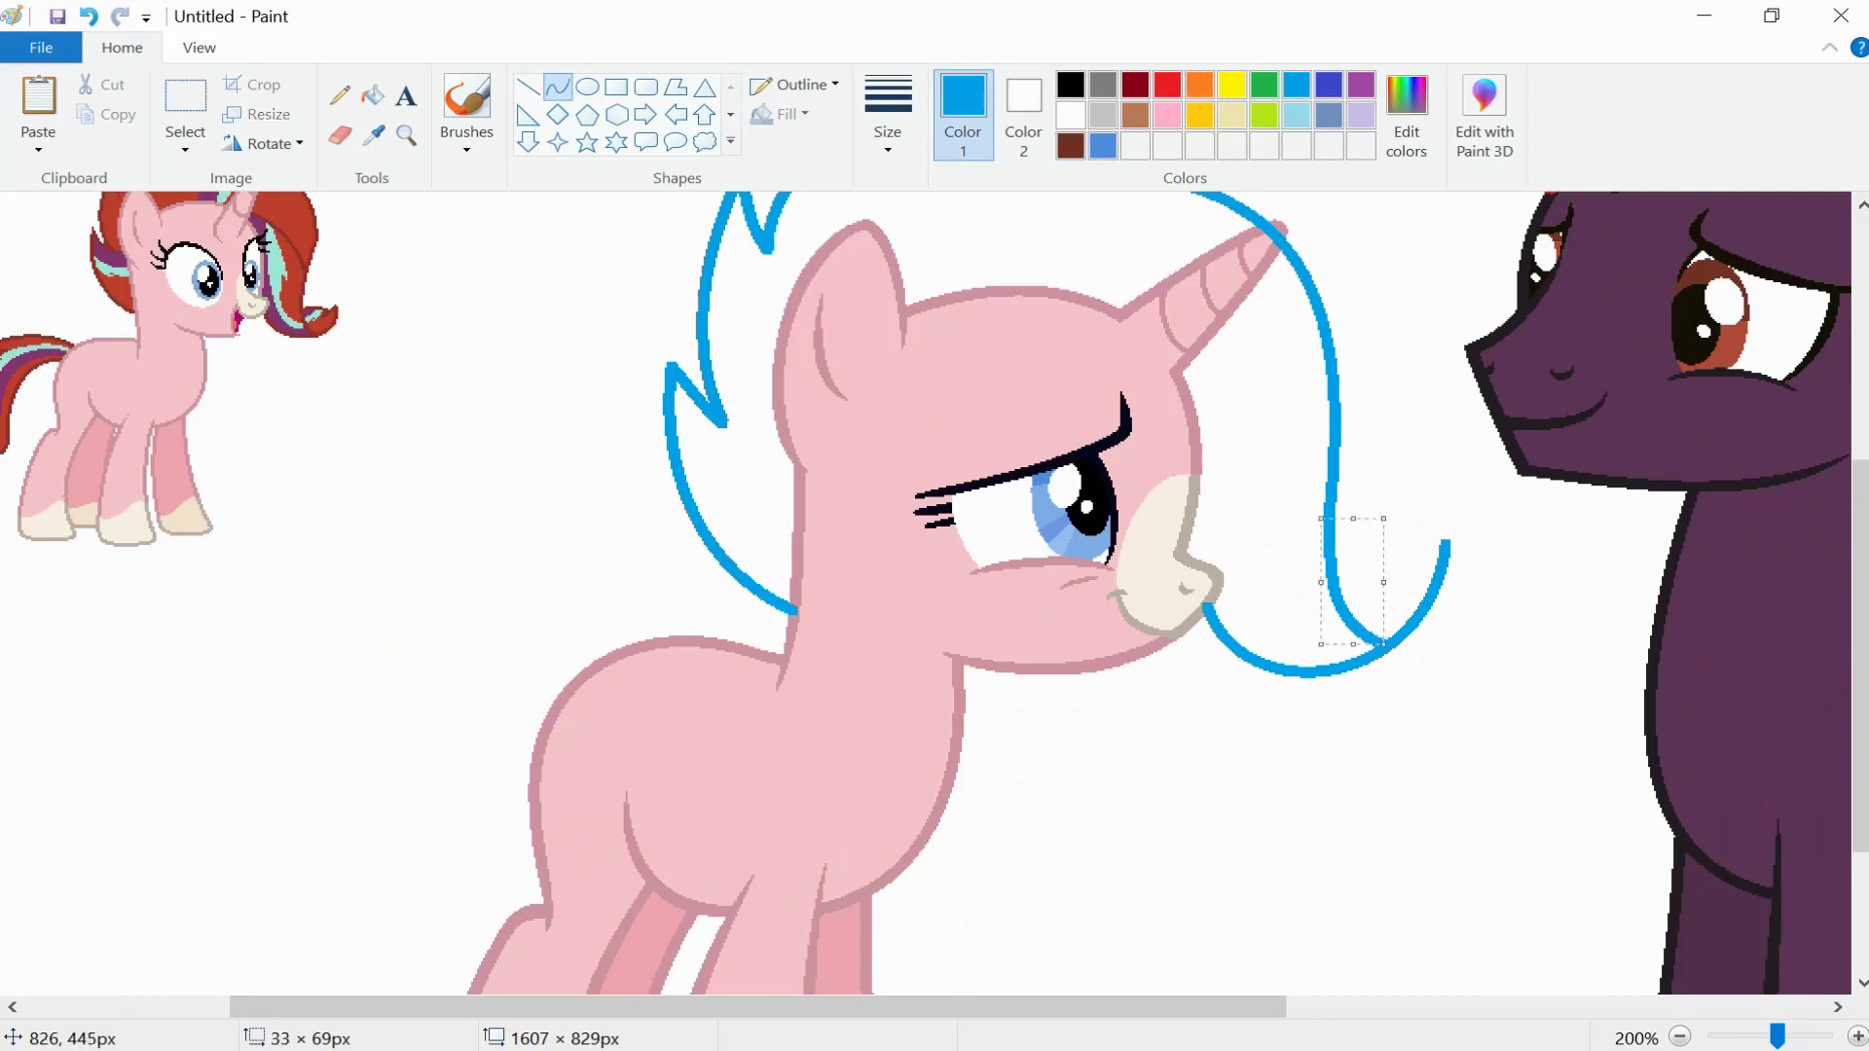
left_click(1373, 536)
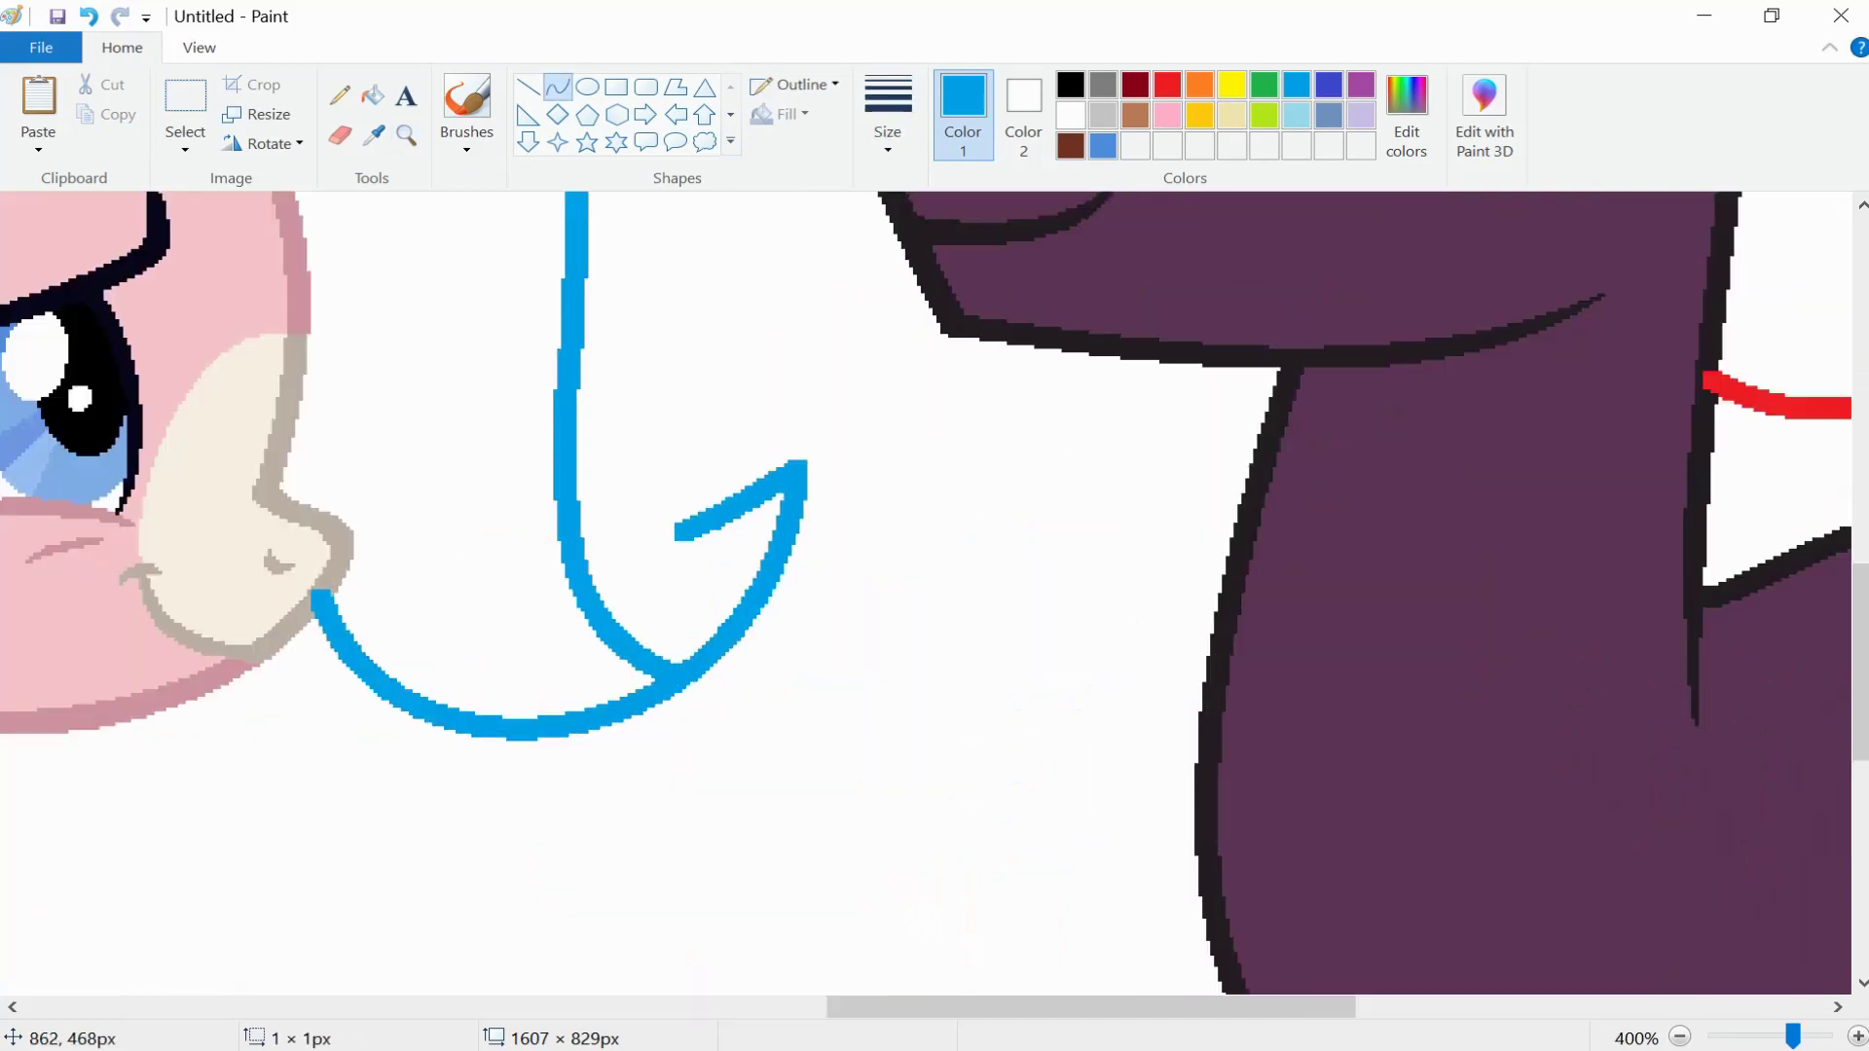
left_click_drag(581, 498, 779, 468)
left_click_drag(623, 492, 616, 479)
scroll(778, 468, "down", 1, "ctrl")
scroll(925, 584, "left", 10)
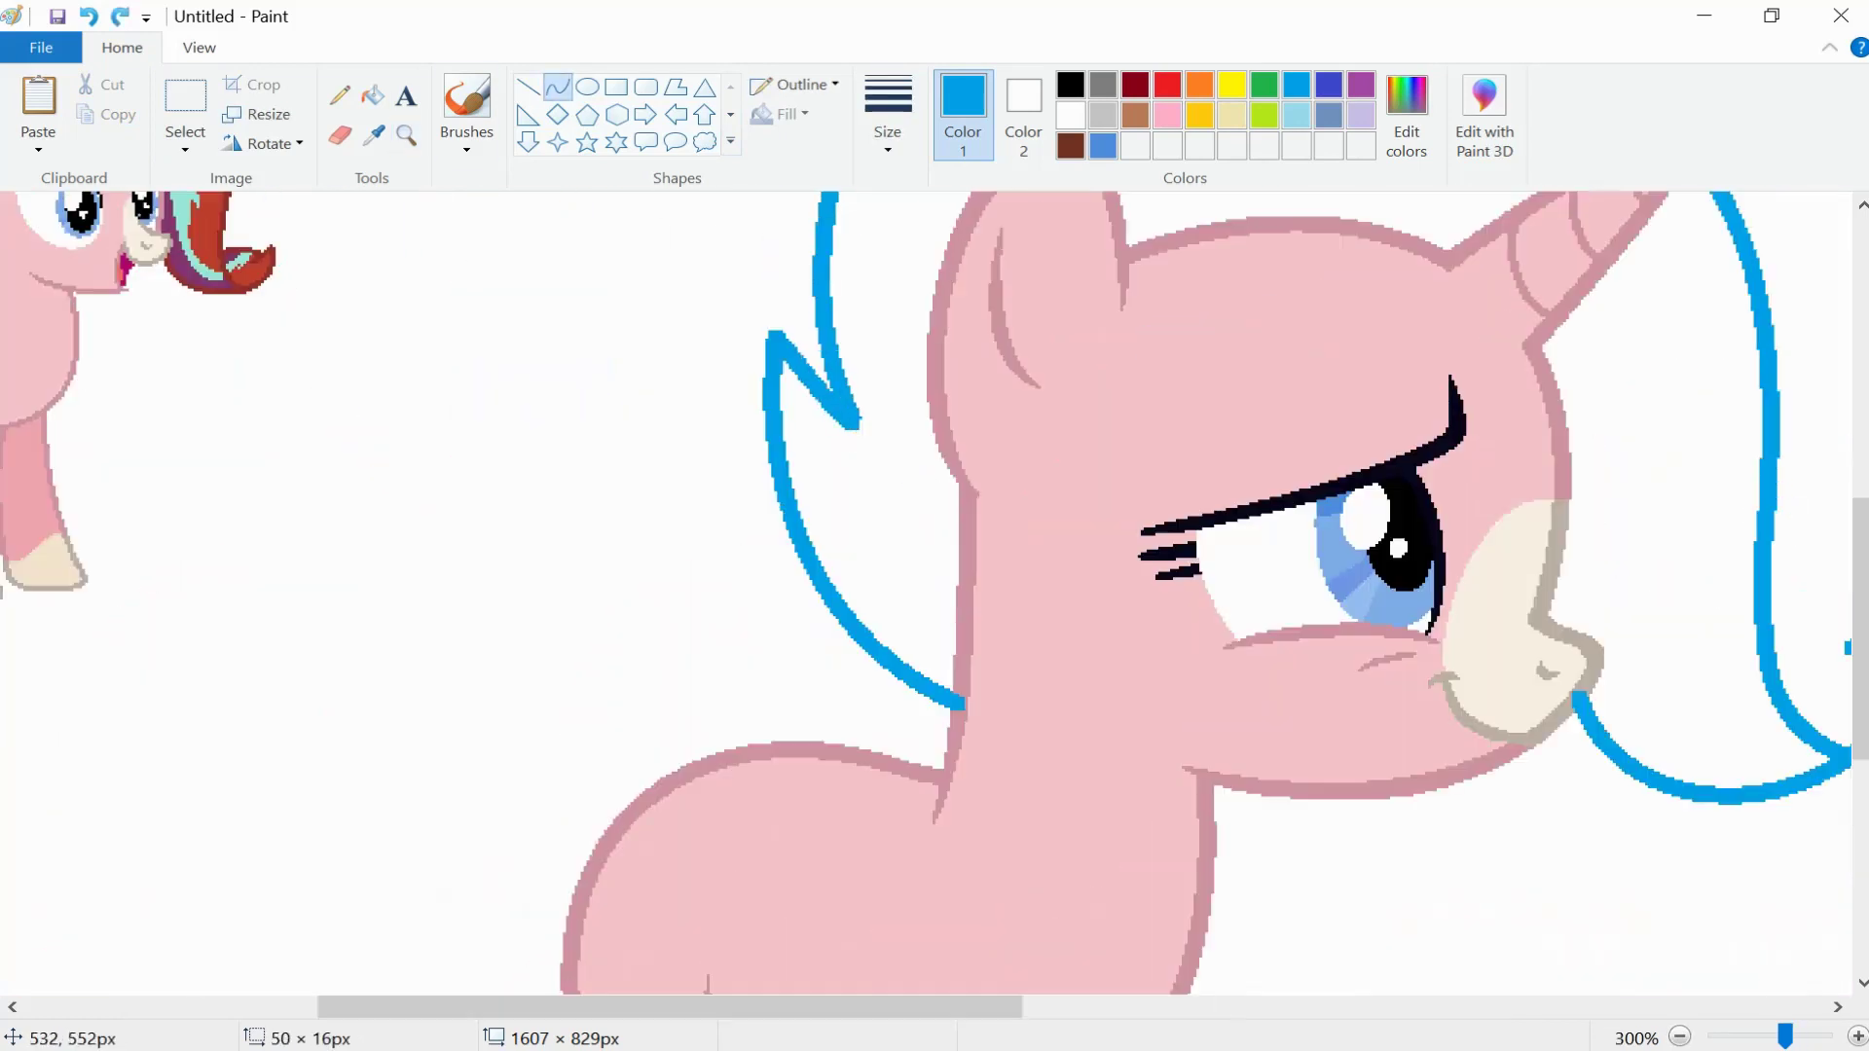
left_click_drag(1651, 611, 1616, 602)
scroll(1363, 584, "up", 3)
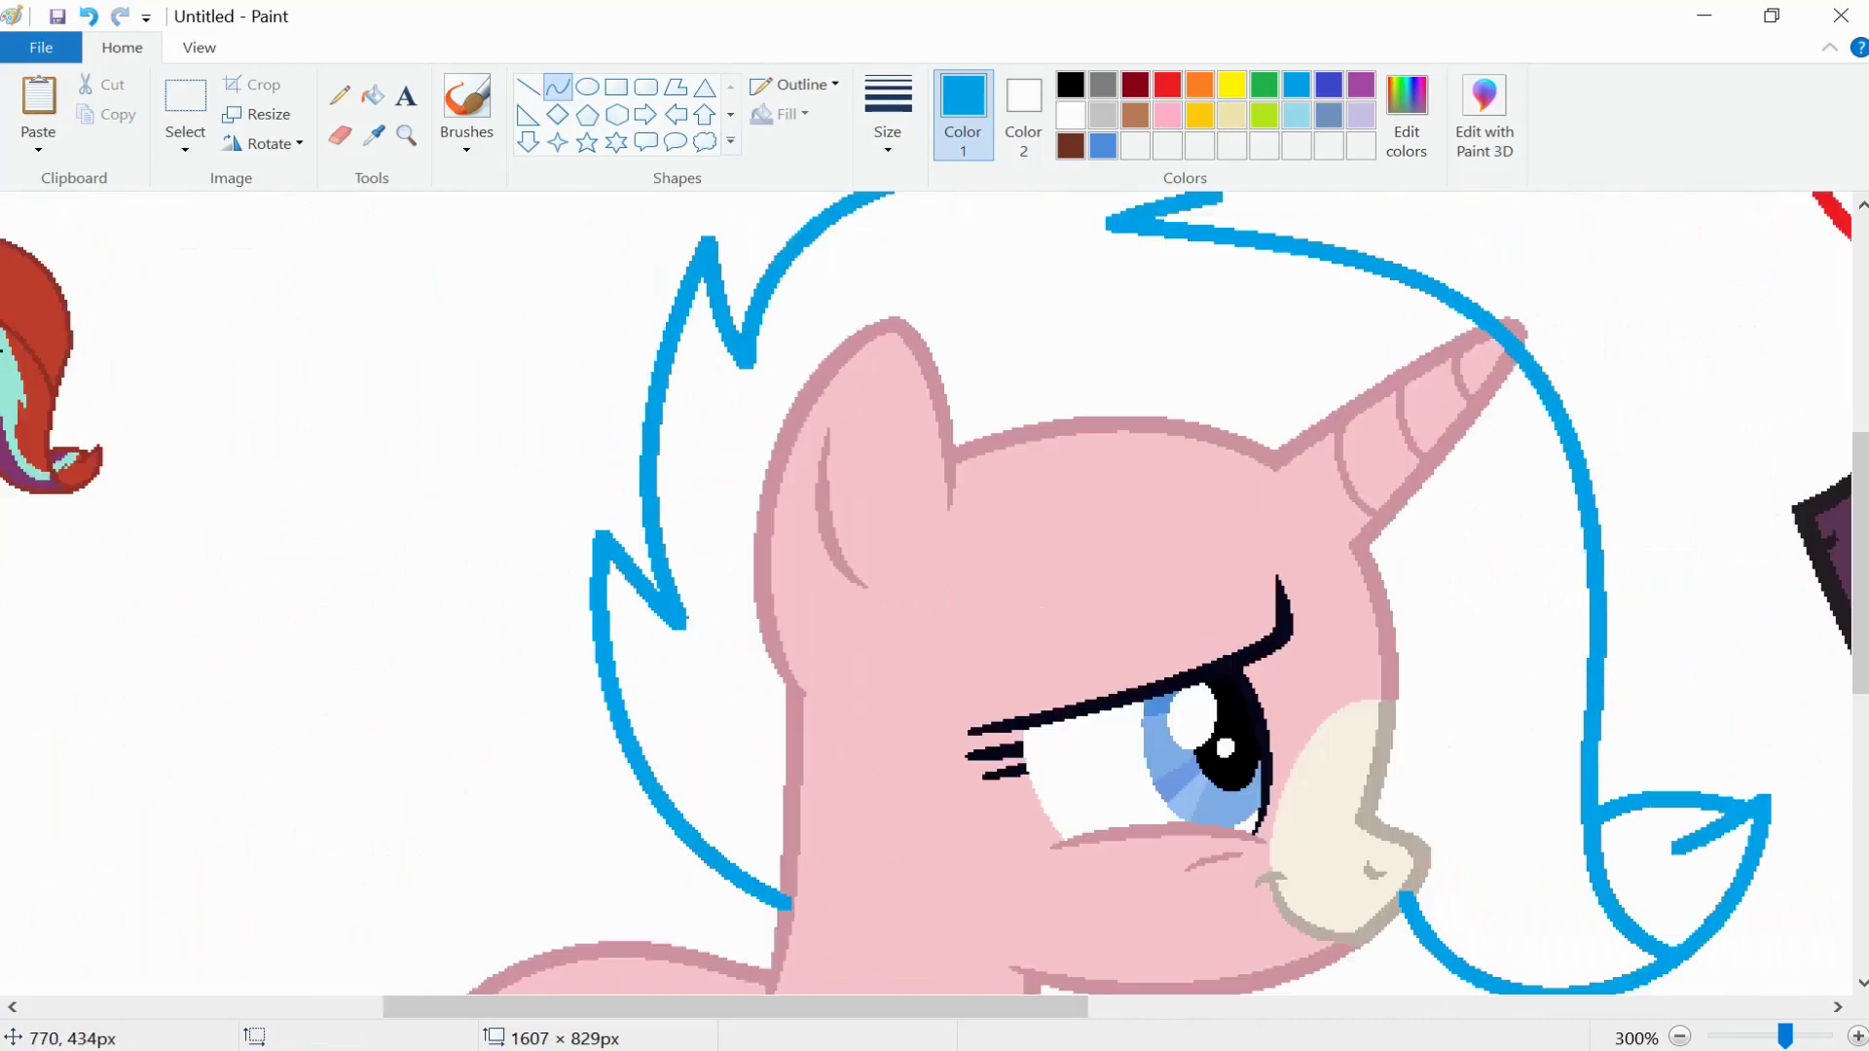
- Draw the forelock's inner edge from the horn base to its outer edge and bring the pink horn in front of the blue line
scroll(1363, 584, "left", 3)
left_click_drag(1548, 534, 1767, 730)
left_click_drag(1674, 643, 1691, 613)
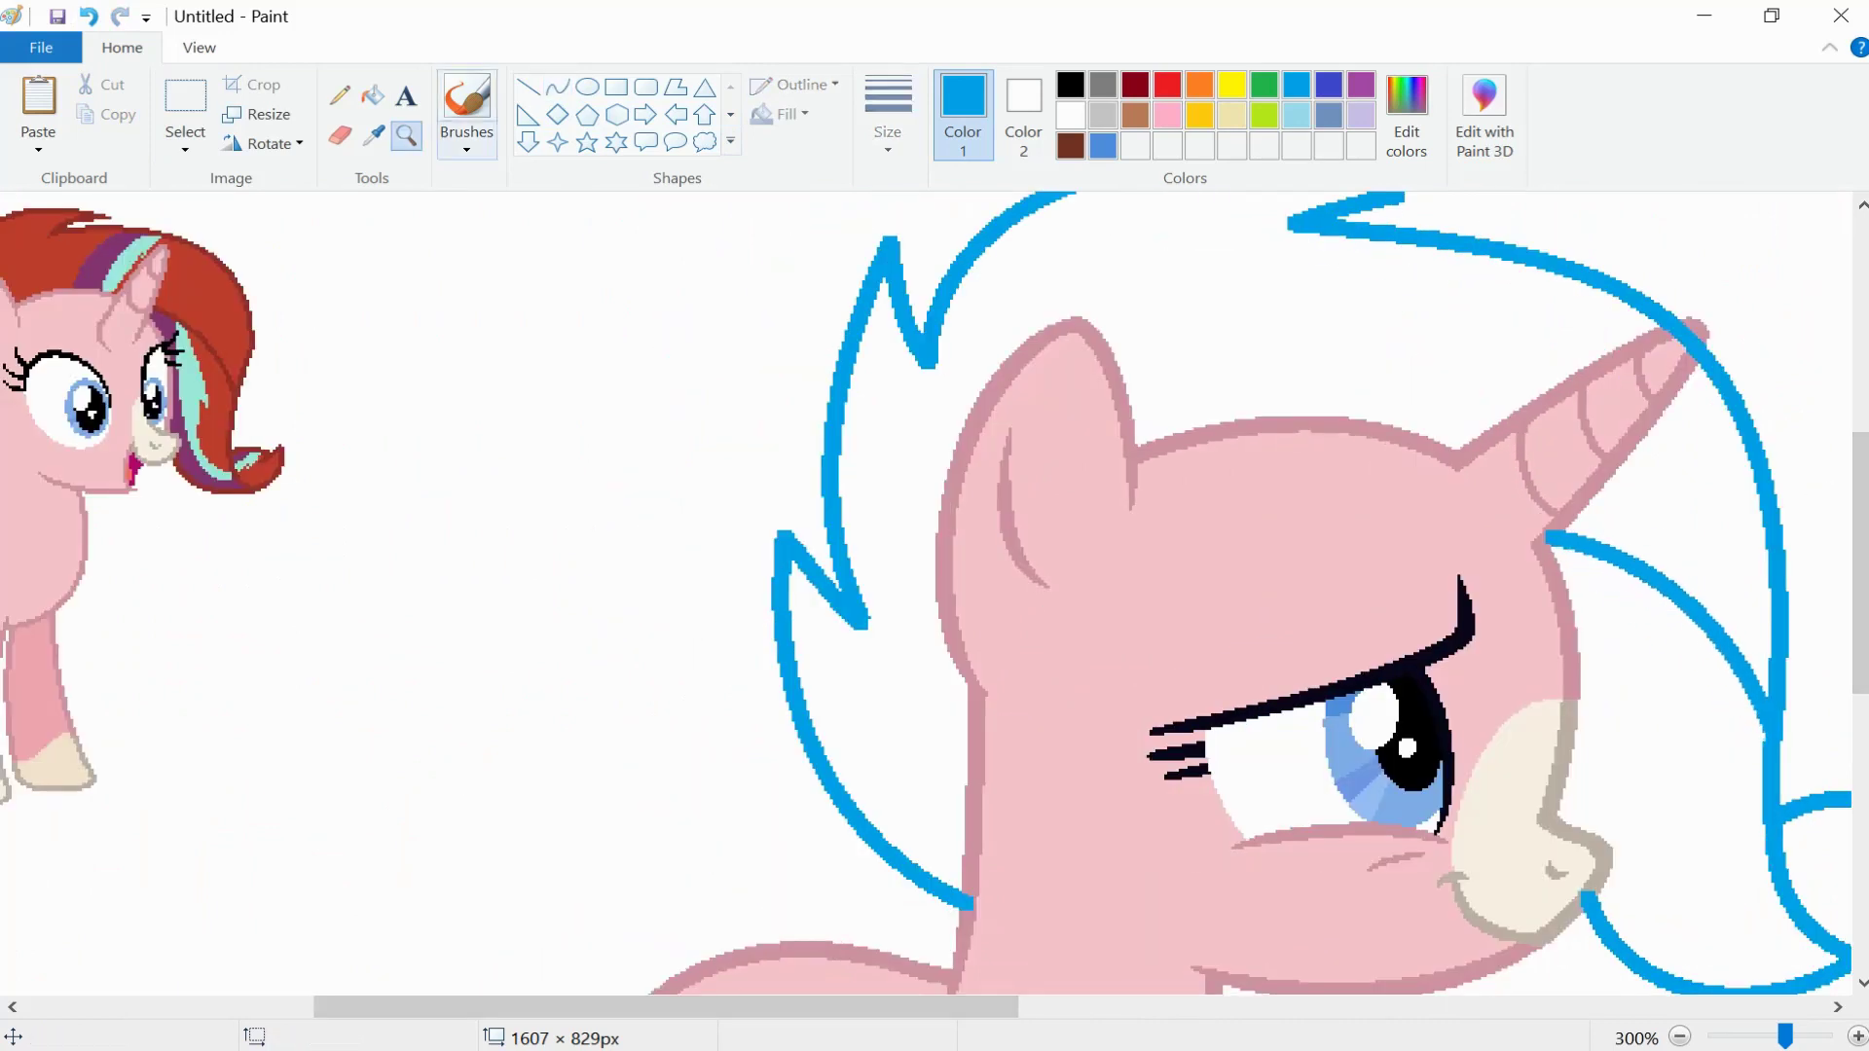
scroll(1551, 376, "up", 4, "ctrl")
left_click(185, 107)
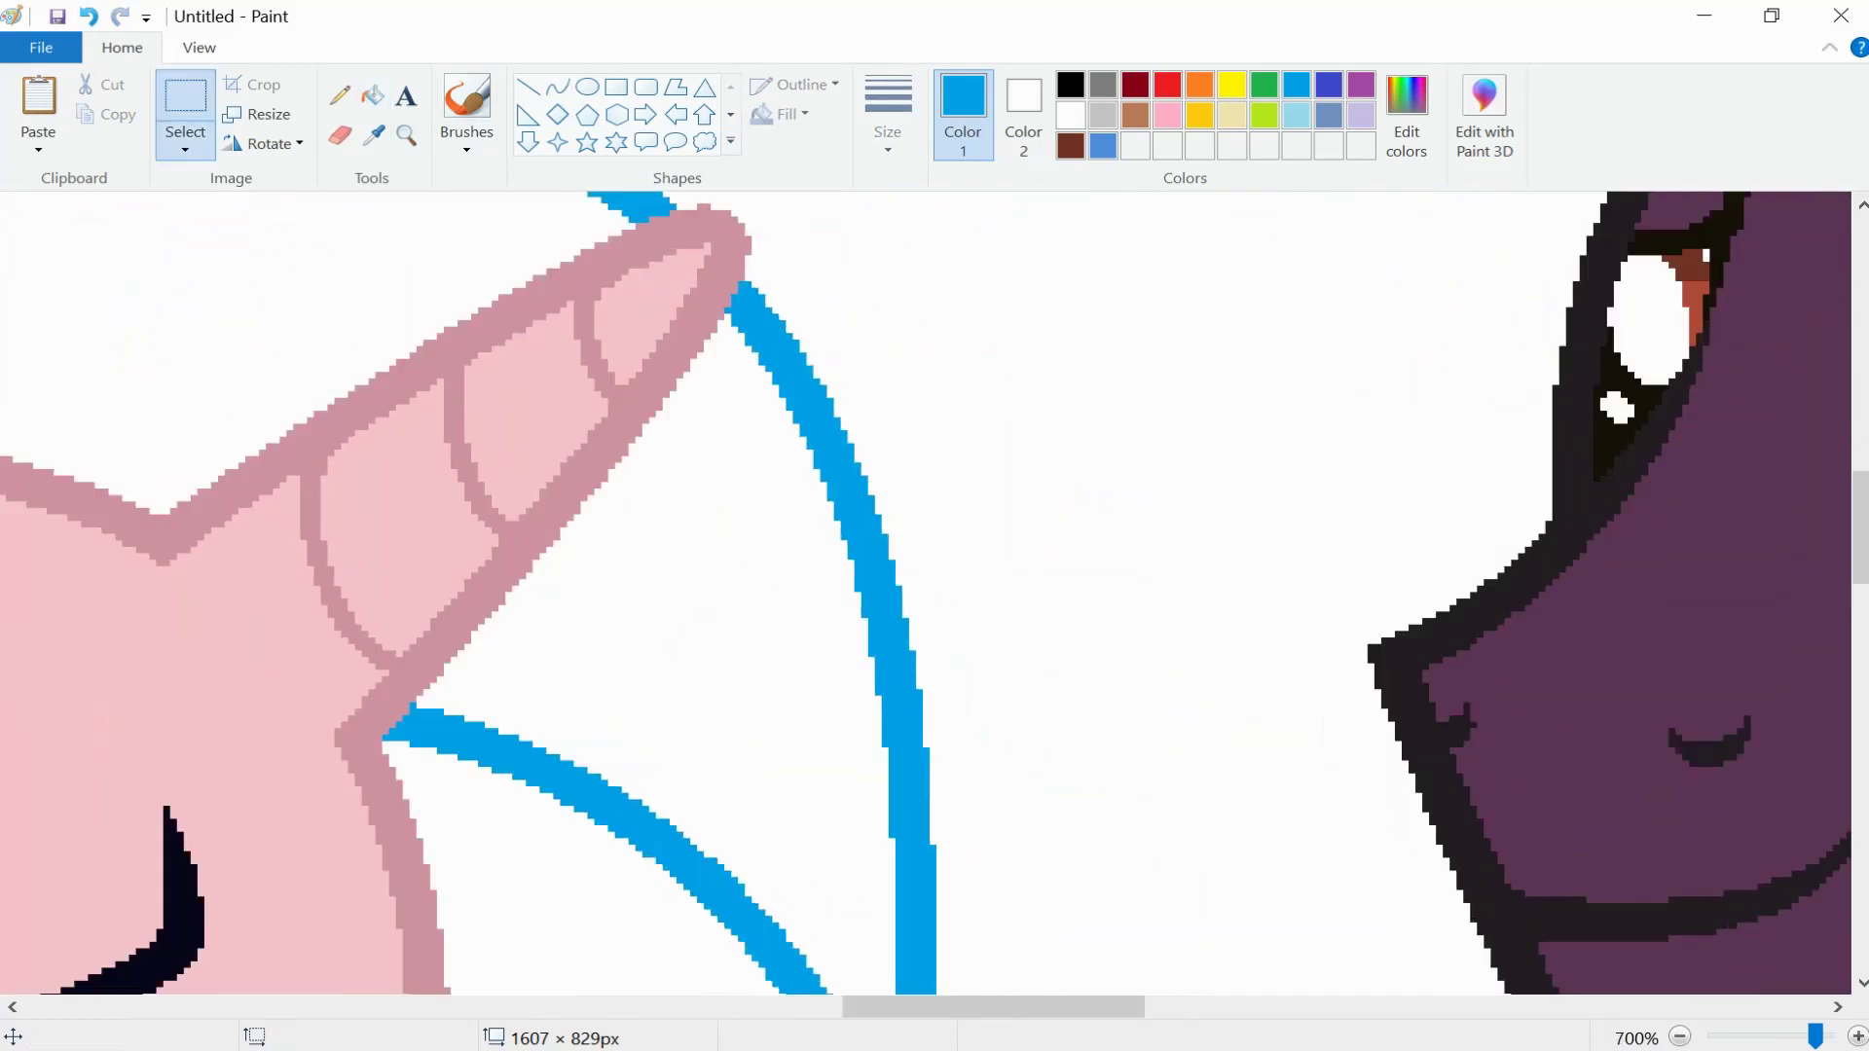
- Sketch the inner edge, rounded bottom and first jagged spike of the pink pony's tail with light blue curves
scroll(925, 584, "down", 5, "ctrl")
scroll(925, 584, "left", 10)
left_click(557, 87)
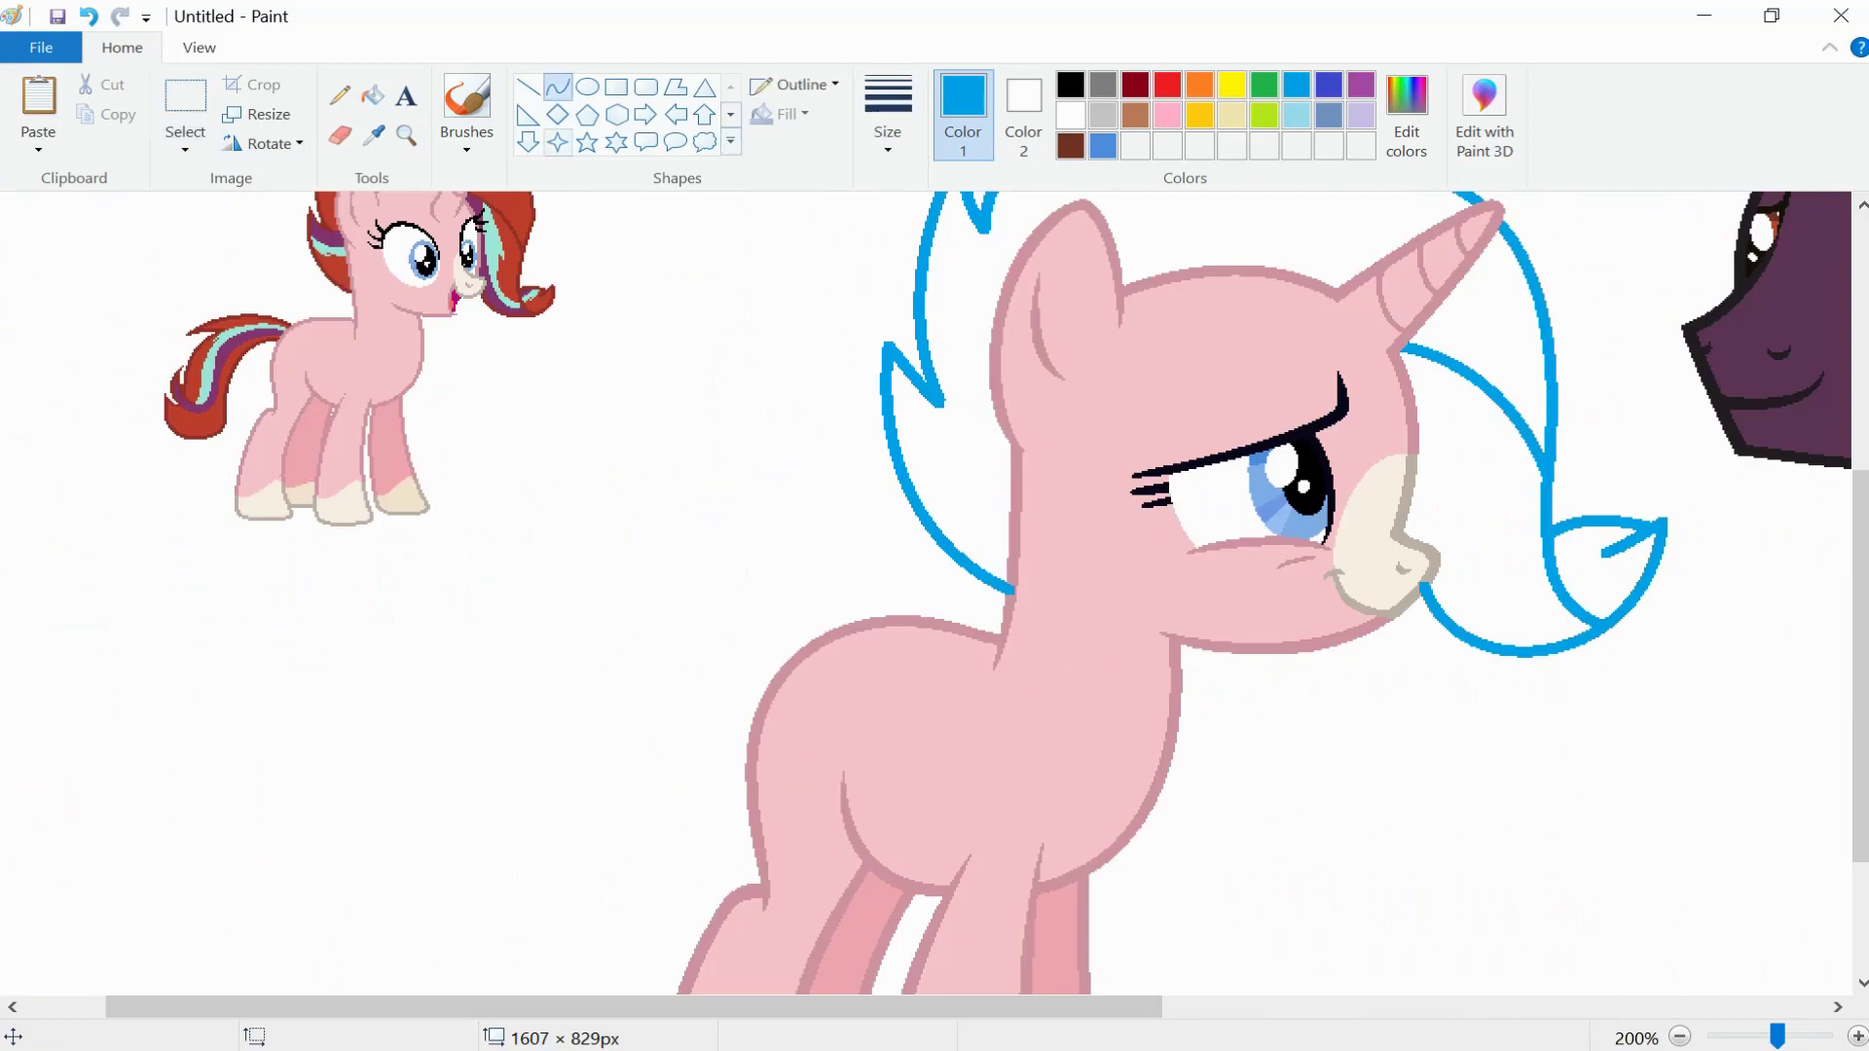
mouse_move(654, 685)
left_mouse_down()
mouse_move(668, 876)
mouse_move(623, 671)
left_mouse_up()
scroll(672, 759, "down", 2)
mouse_move(674, 750)
left_mouse_down()
mouse_move(597, 774)
mouse_move(492, 668)
left_mouse_up()
left_click_drag(779, 746, 585, 808)
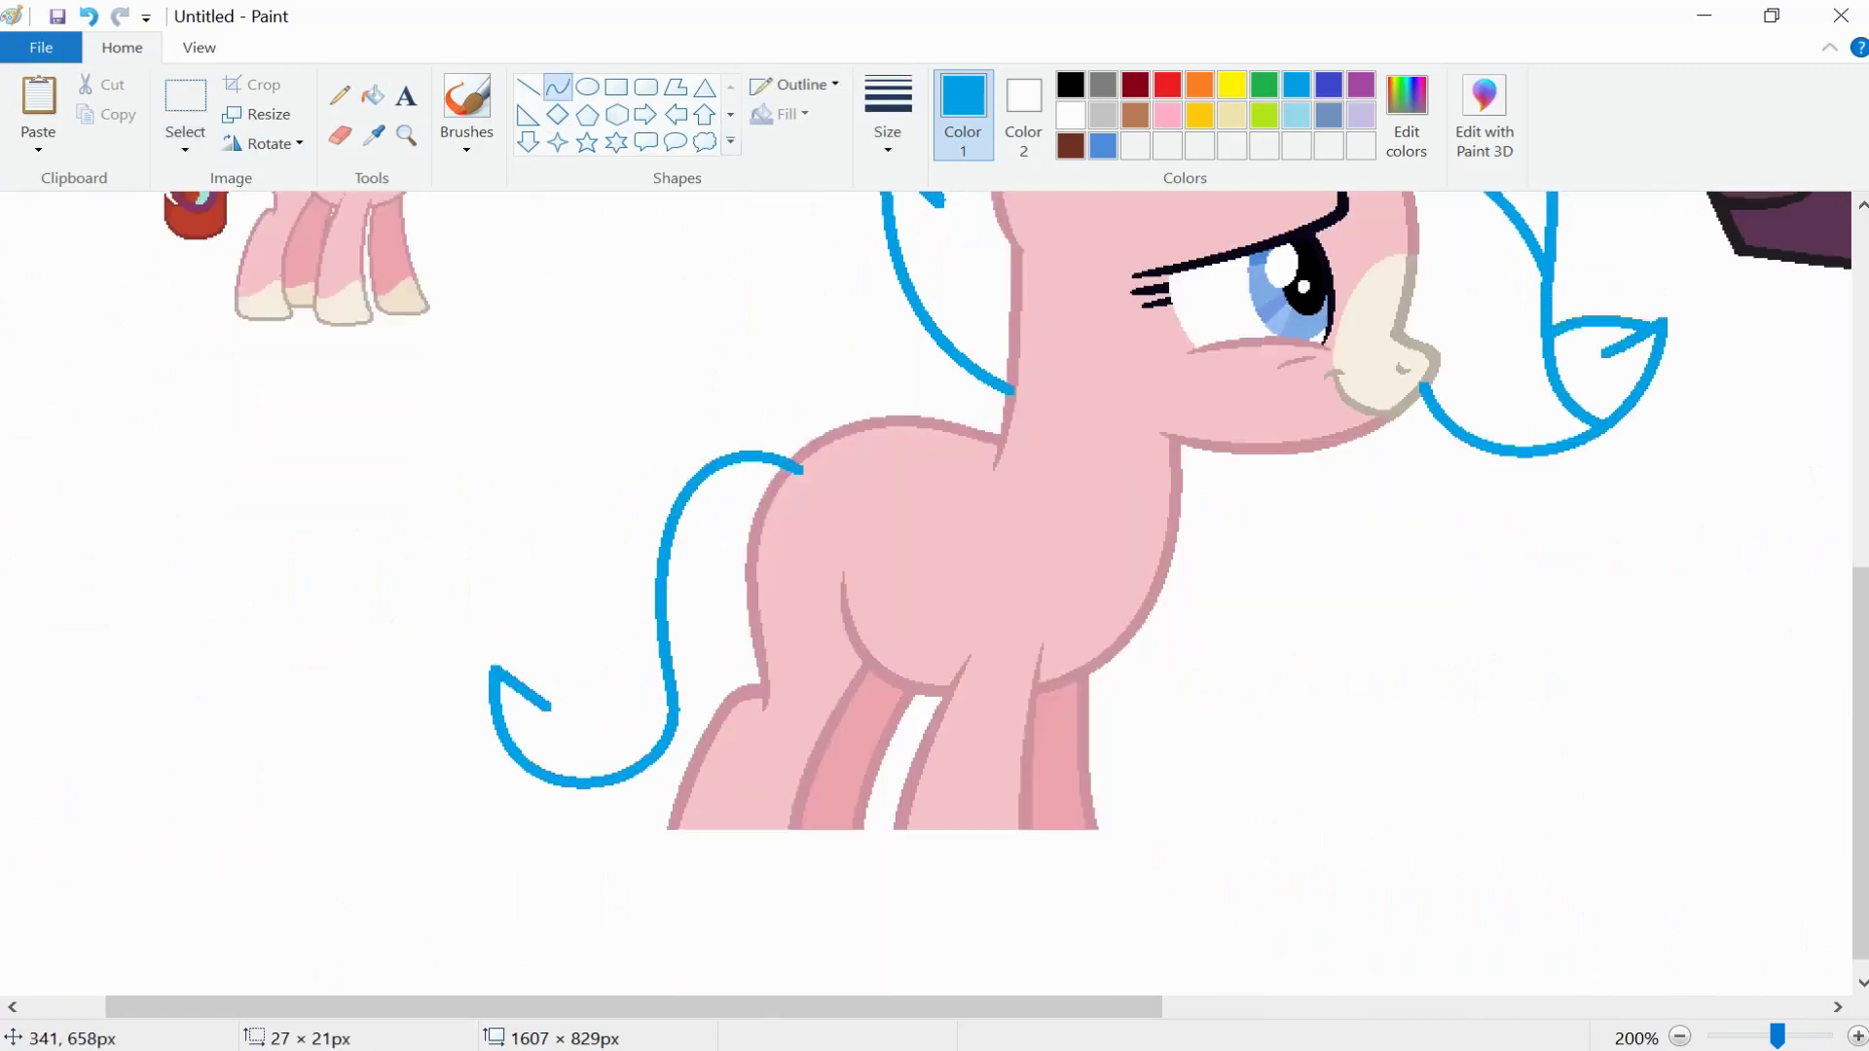
scroll(925, 584, "up", 2)
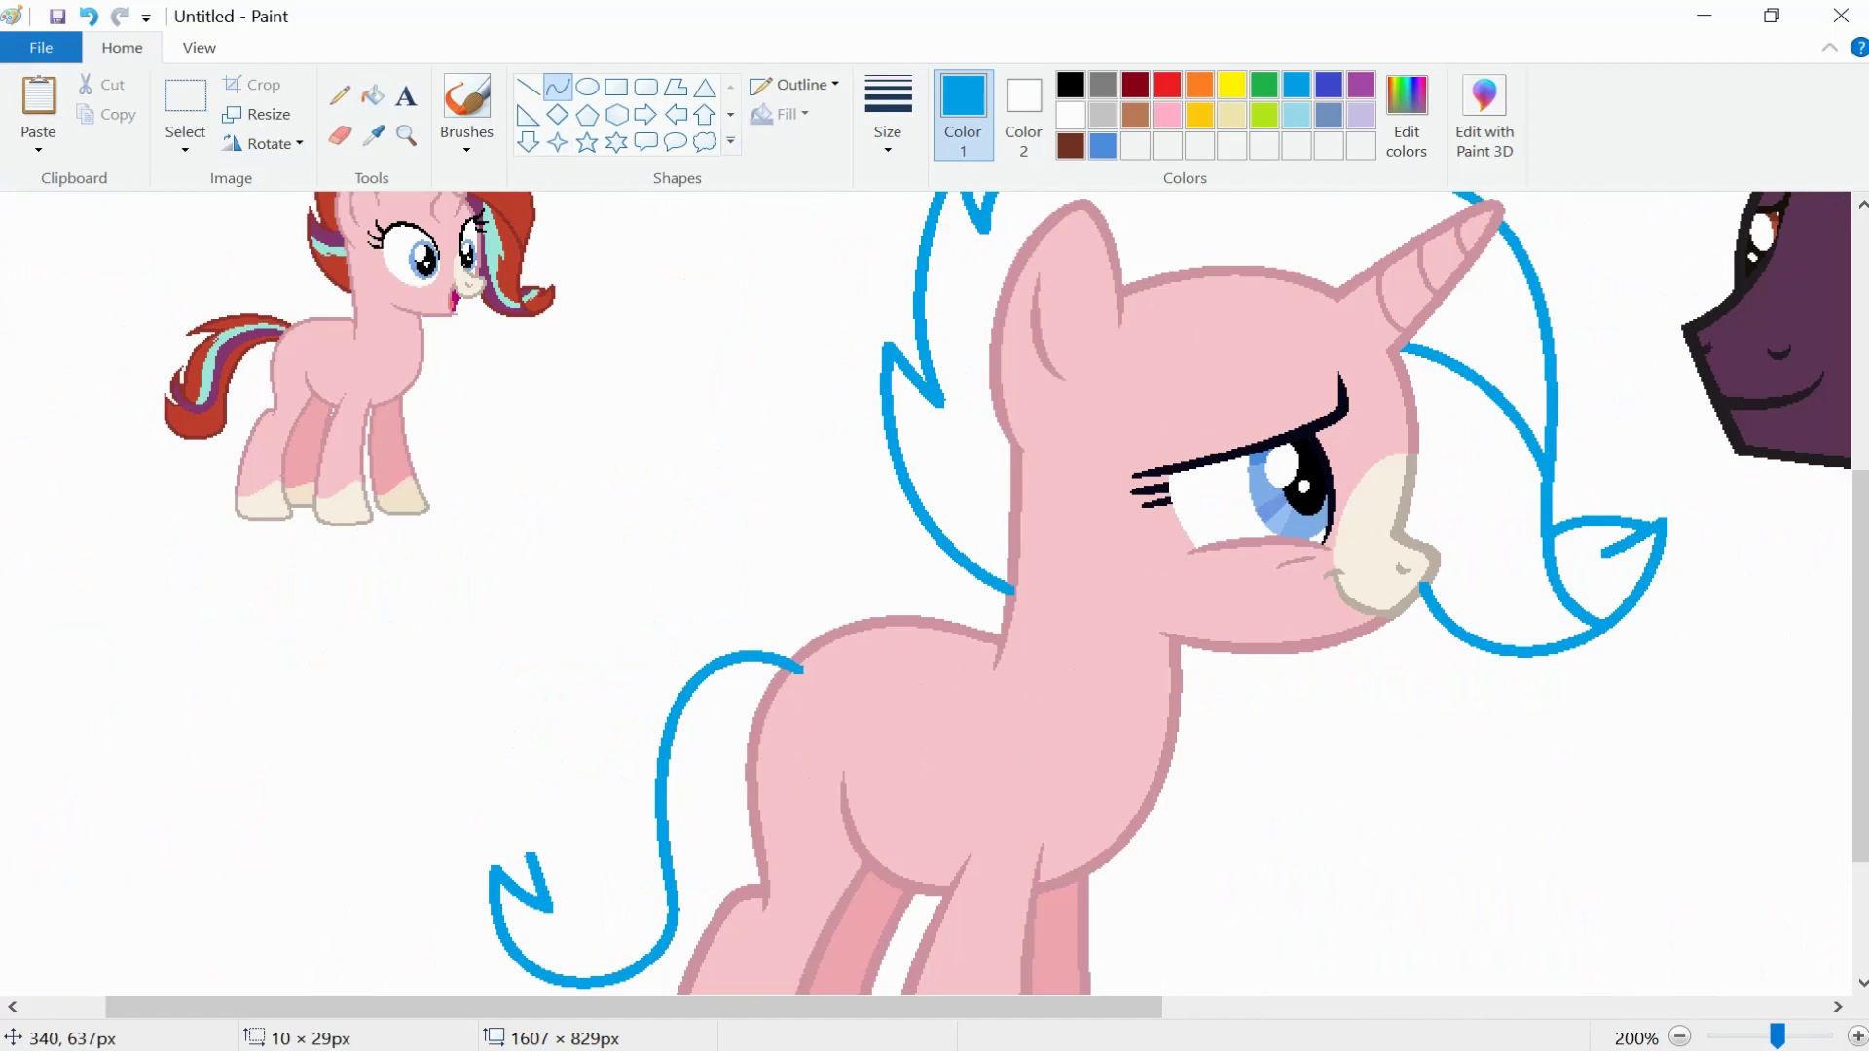
scroll(348, 224, "up", 2)
scroll(569, 542, "down", 1)
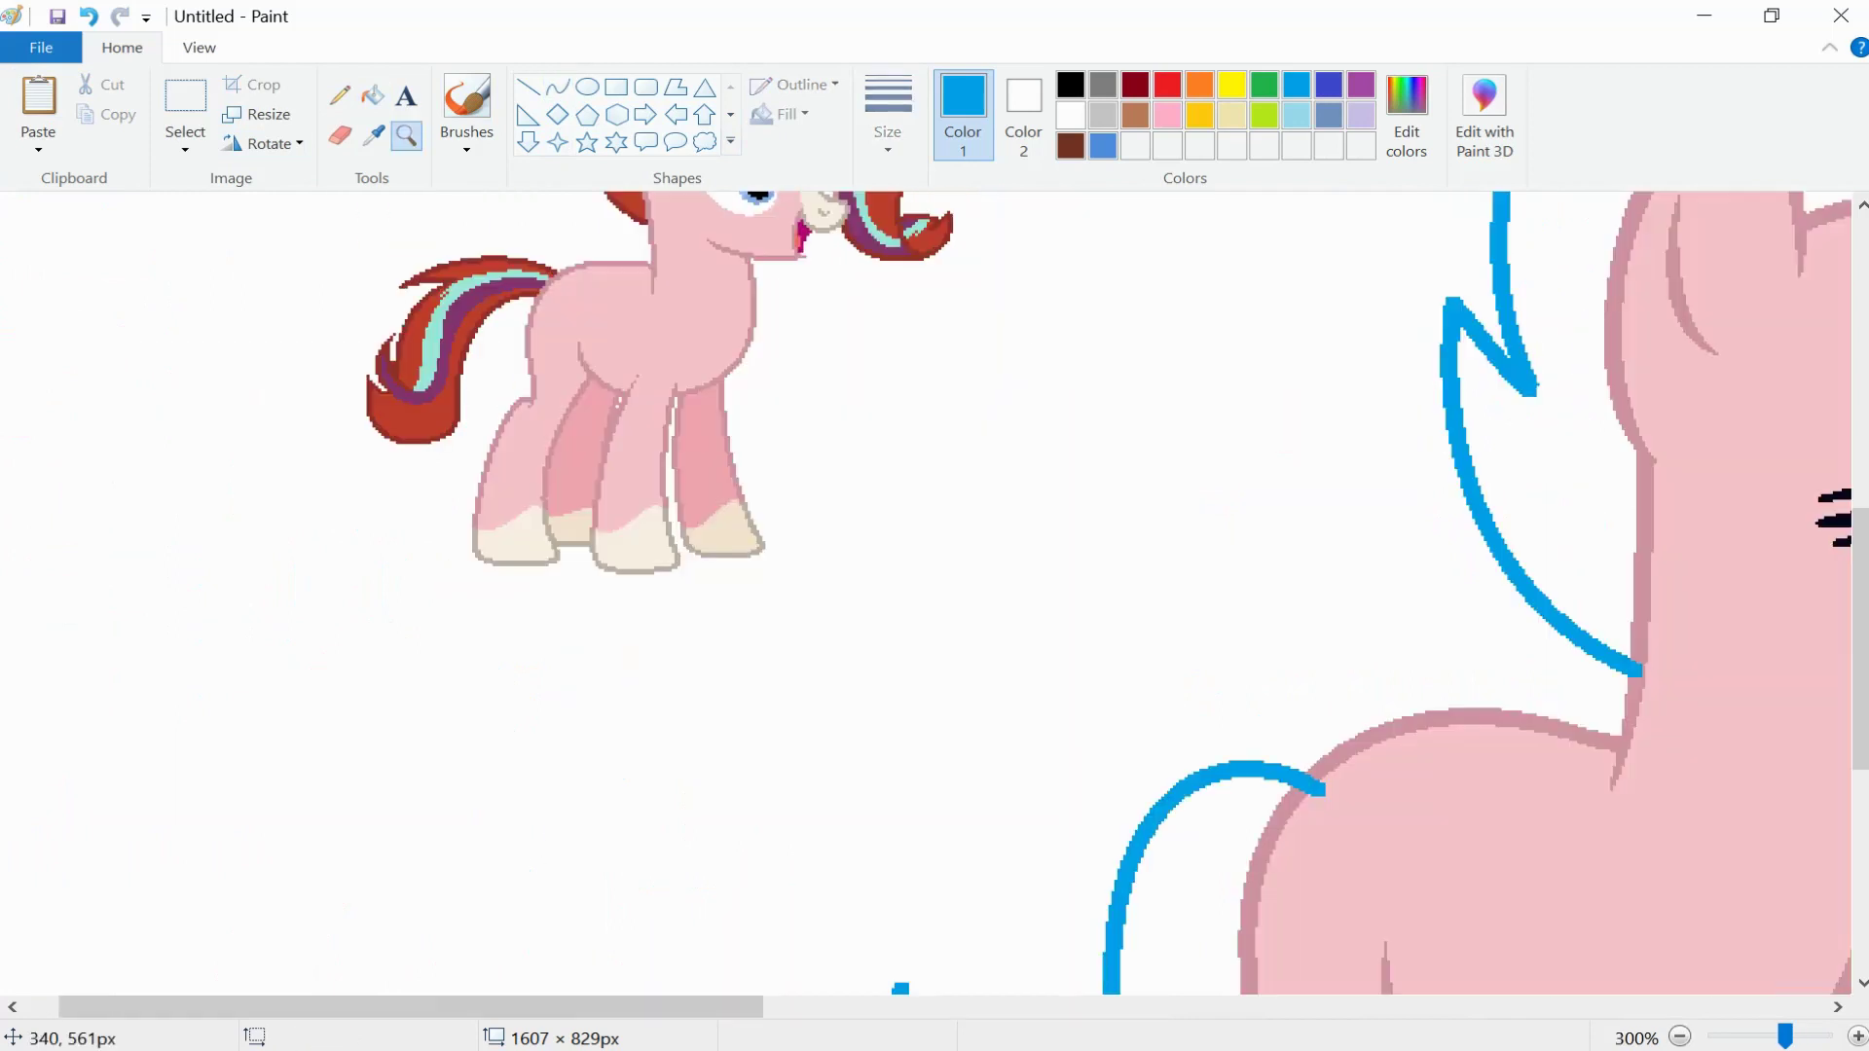
- Sketch the outer edge and top of the pink pony's tail in light blue, joining it to the rump
mouse_move(949, 881)
left_mouse_down()
mouse_move(961, 770)
mouse_move(1066, 529)
left_mouse_up()
mouse_move(1003, 710)
left_mouse_down()
mouse_move(937, 788)
mouse_move(728, 779)
left_mouse_up()
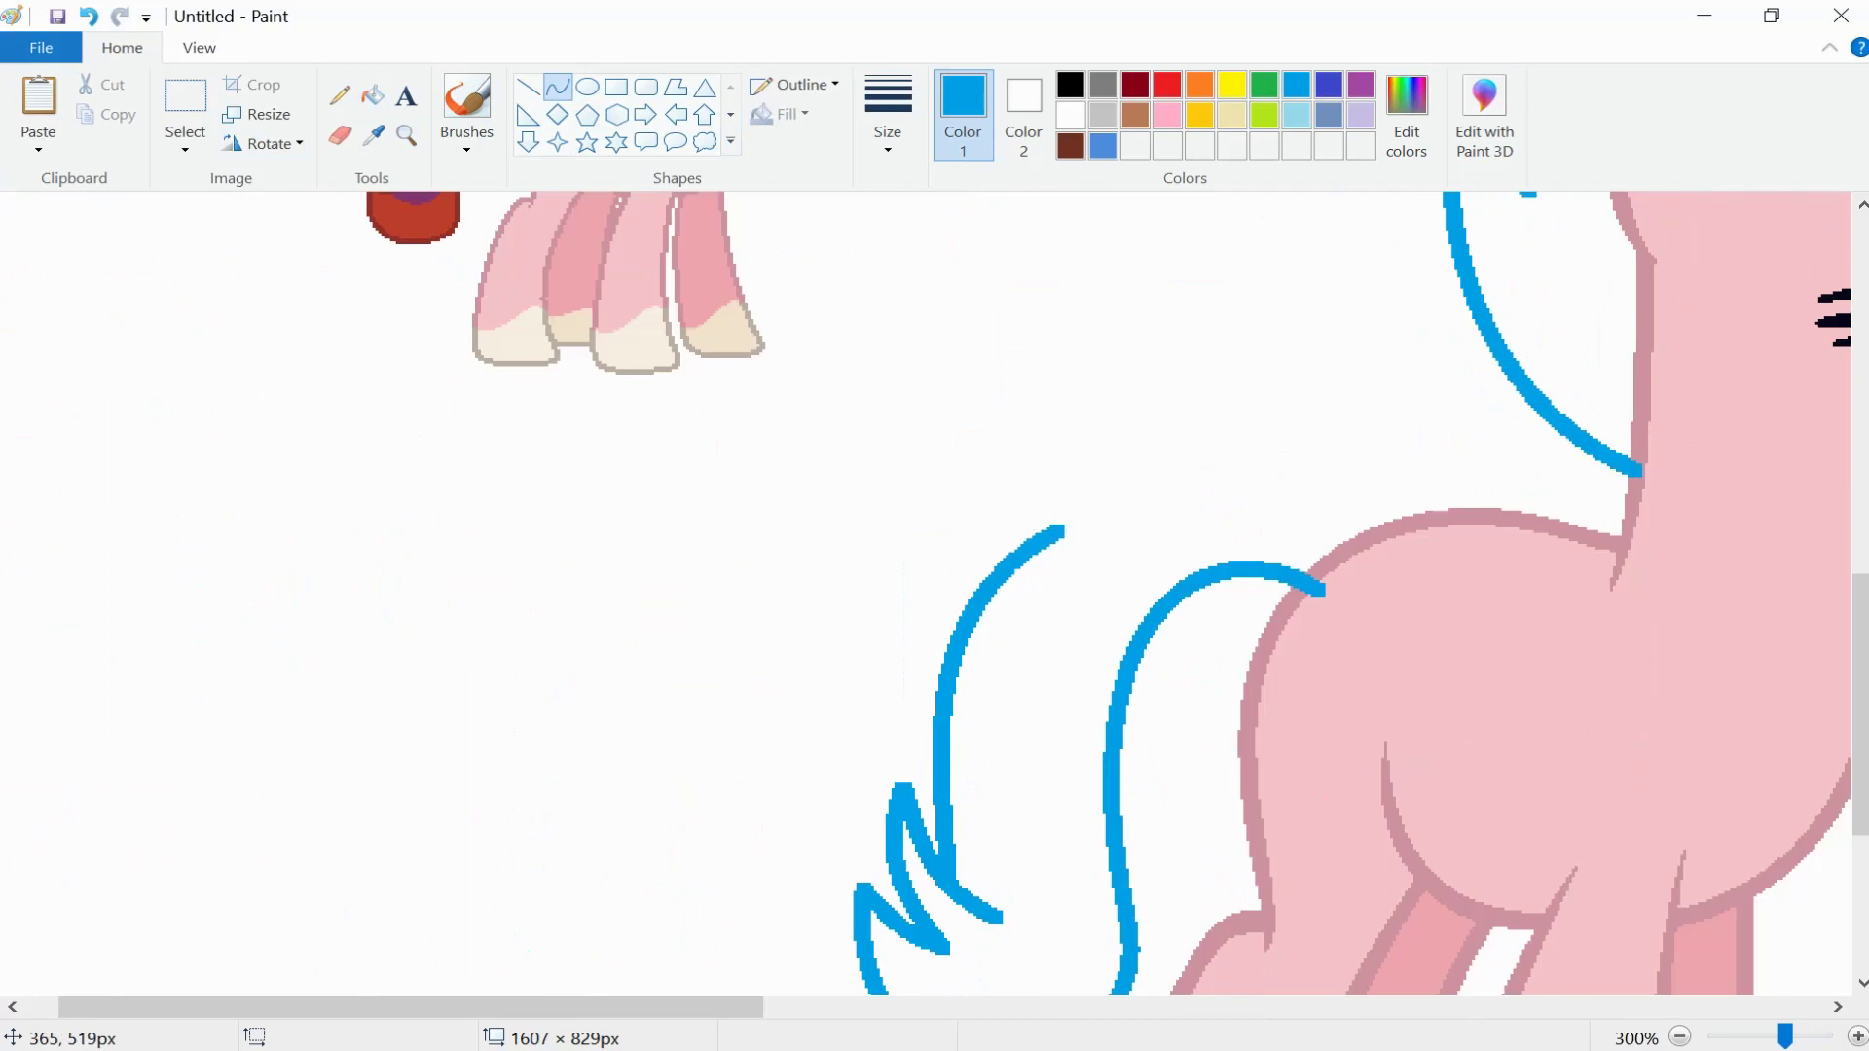
left_click_drag(964, 563, 1358, 550)
mouse_move(1107, 580)
left_mouse_down()
mouse_move(879, 423)
mouse_move(649, 723)
left_mouse_up()
- Clean up the tail lines overlapping the rump by redrawing the dark pink body outline and filling the overlaps with body colours
scroll(1252, 939, "down", 1)
left_click(406, 134)
left_click(949, 681)
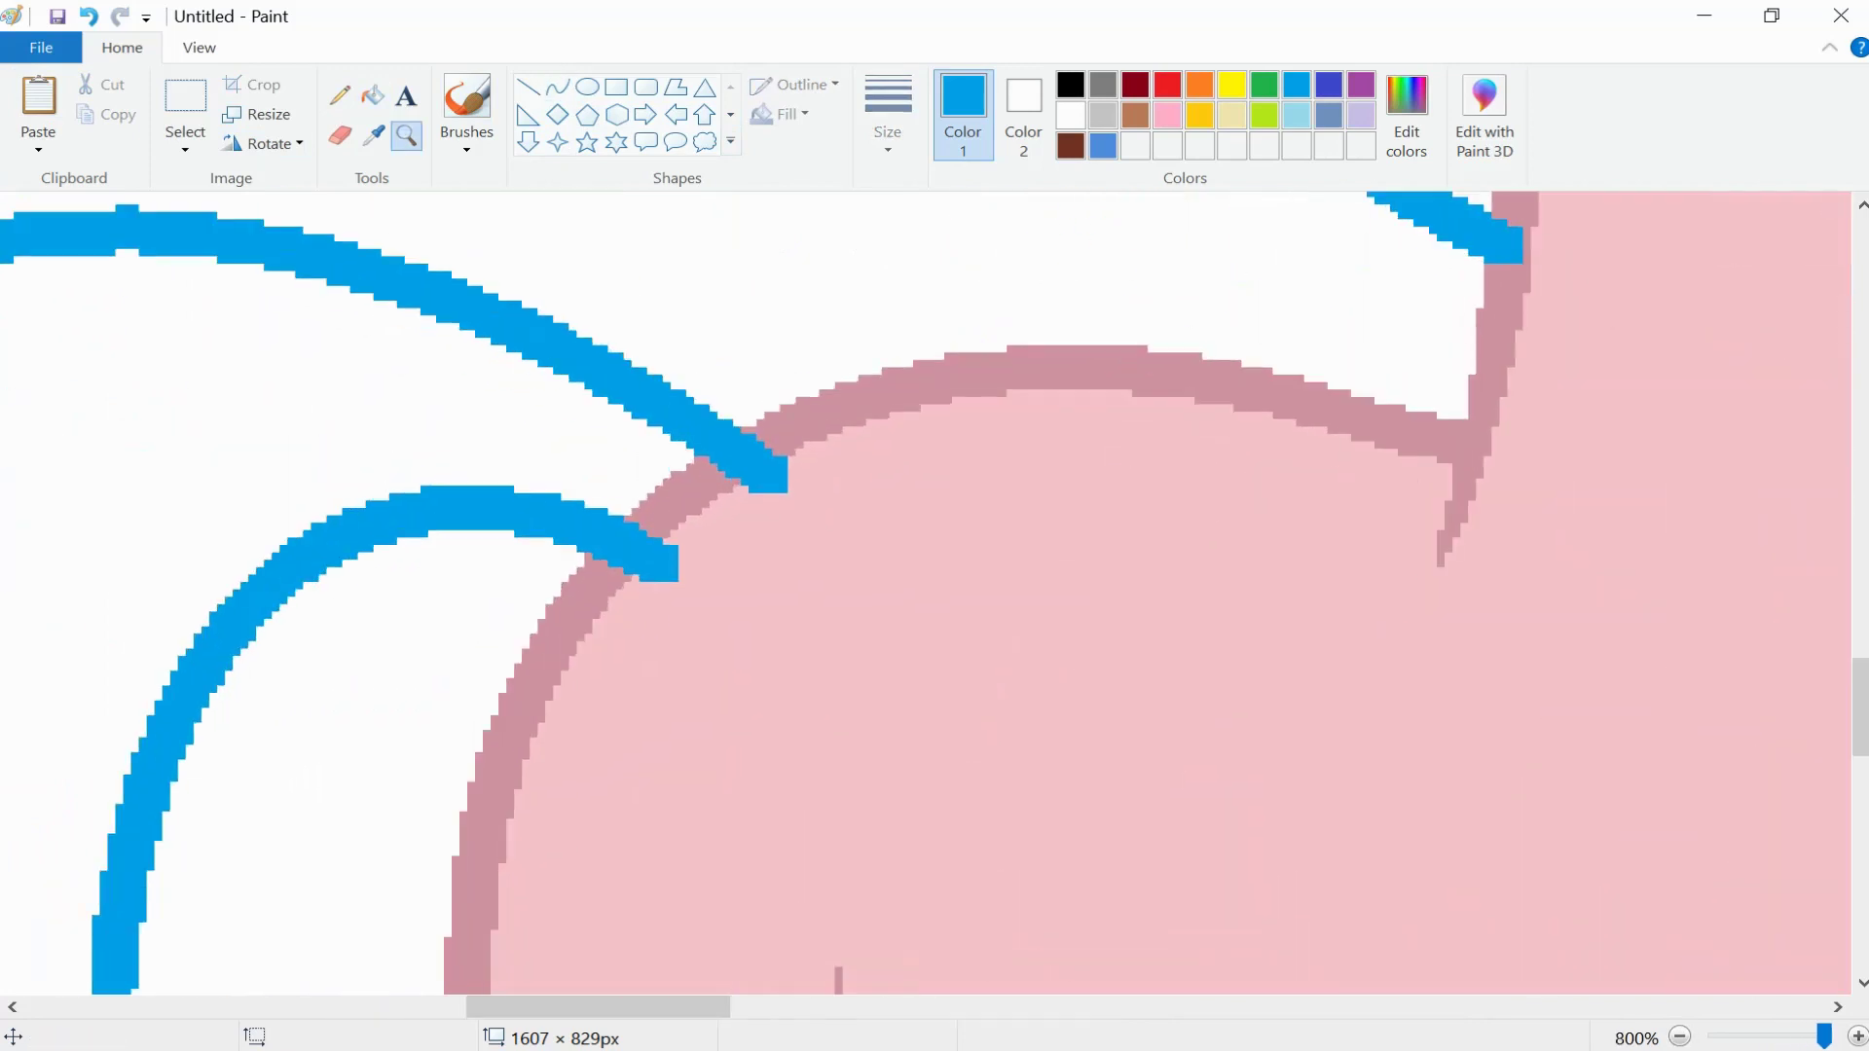
left_click(373, 135)
left_click(870, 652)
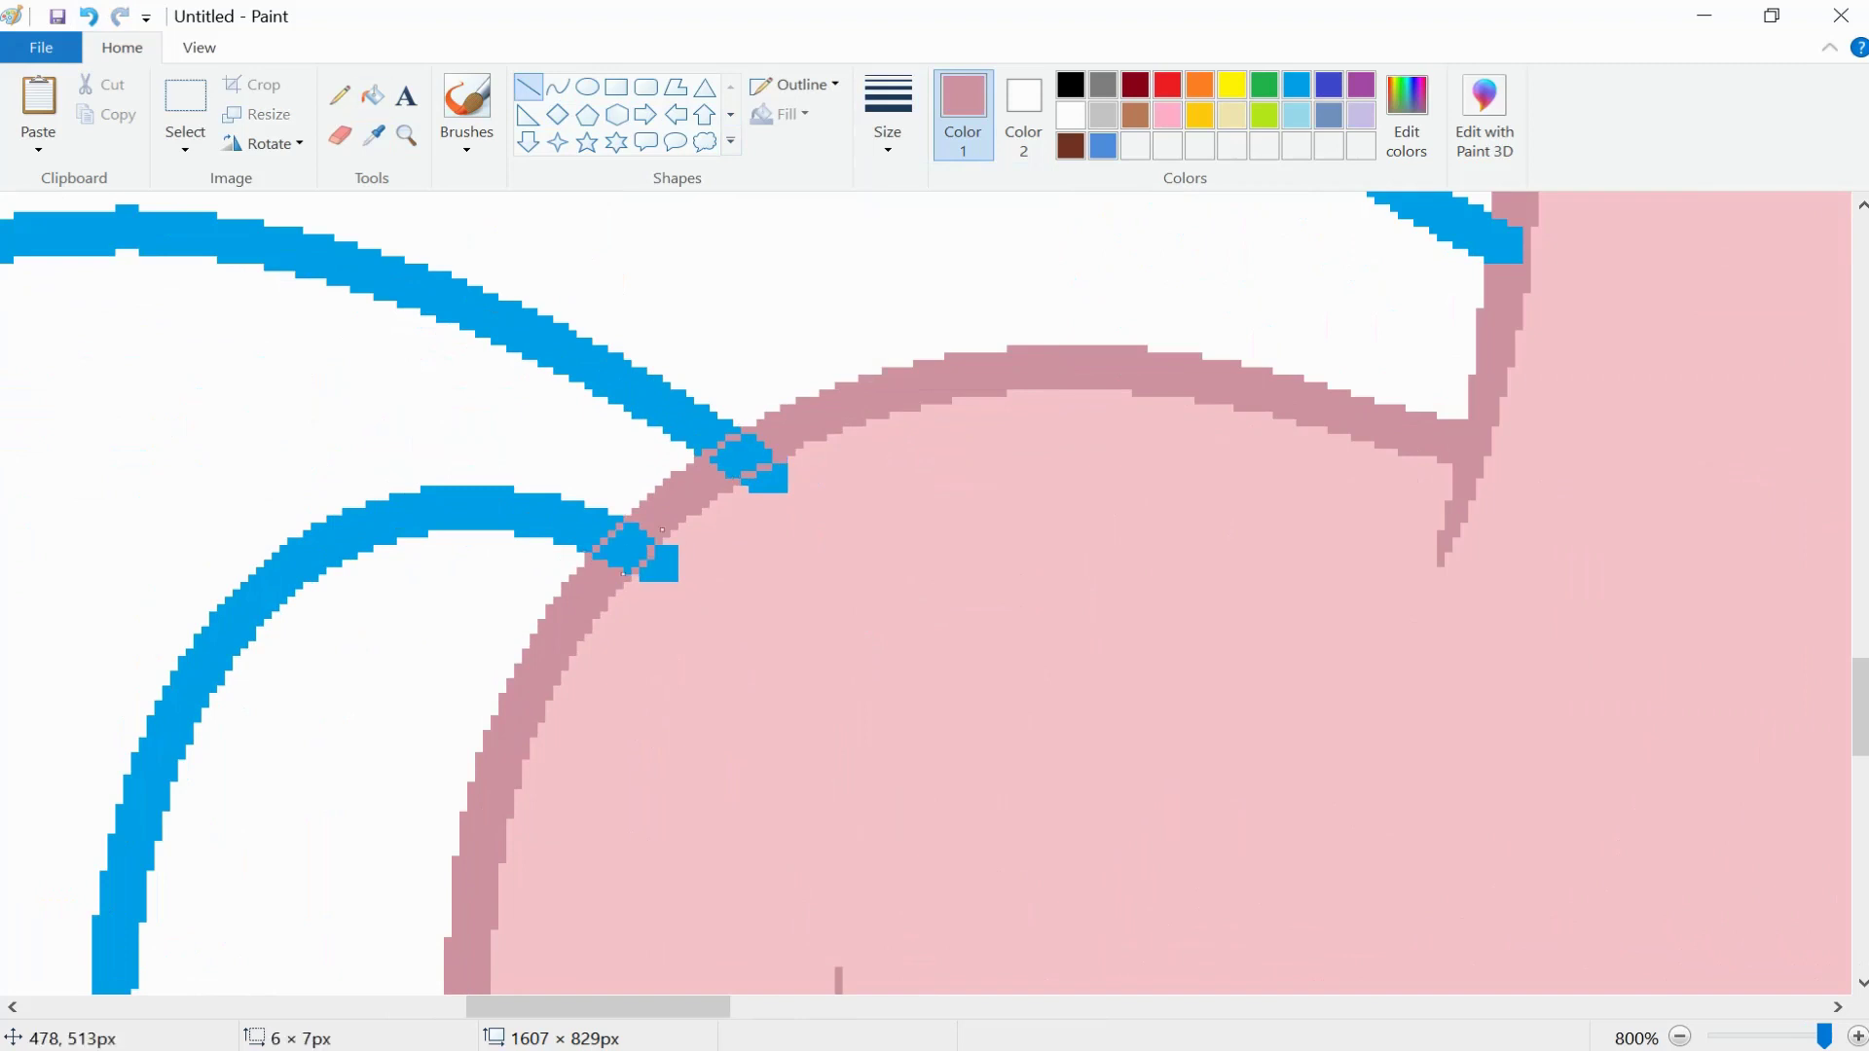
left_click(373, 95)
left_click(623, 552)
left_click(750, 458)
left_click(373, 134)
left_click(876, 681)
left_click(659, 565)
- Extend the spikes on the tail's outer edge into sharp points with thin light blue curves and fill them
scroll(643, 584, "left", 5)
scroll(643, 584, "down", 5)
left_click(372, 134)
left_click(399, 487)
left_click(557, 86)
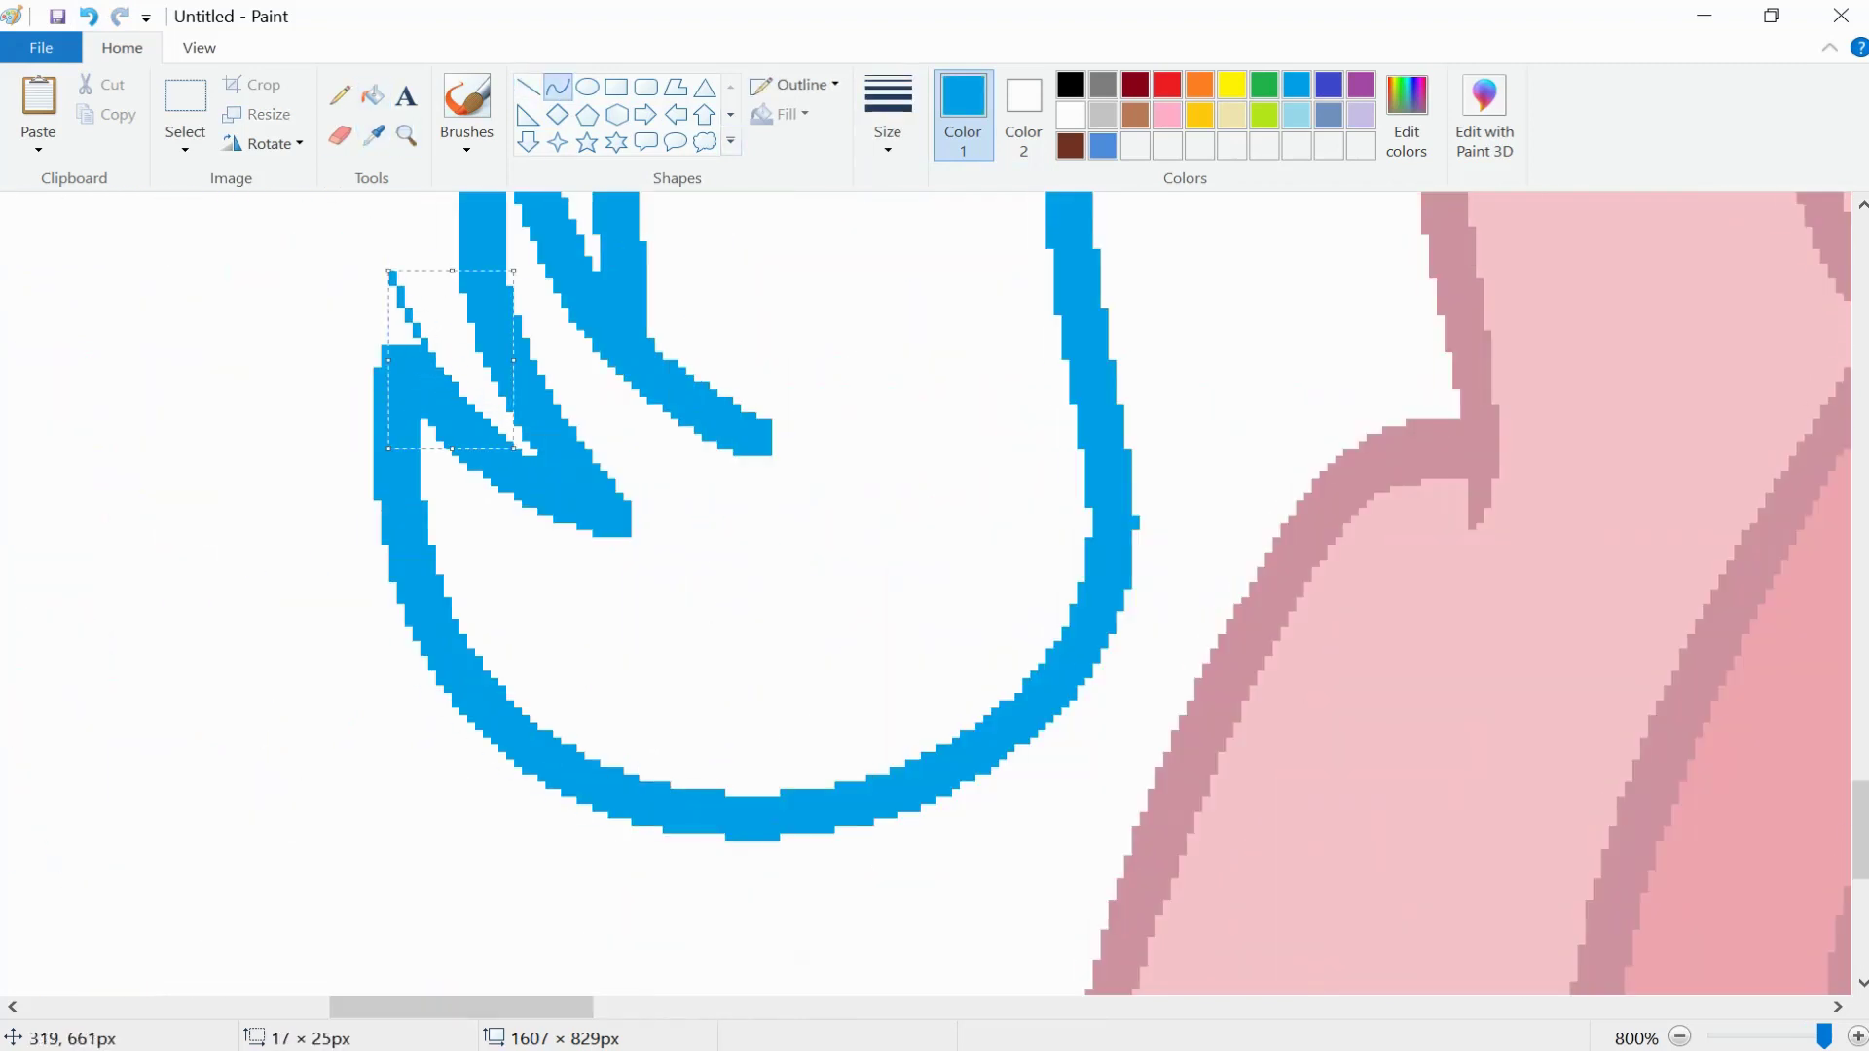
scroll(537, 449, "up", 3)
left_click_drag(592, 464, 514, 526)
scroll(522, 416, "up", 10)
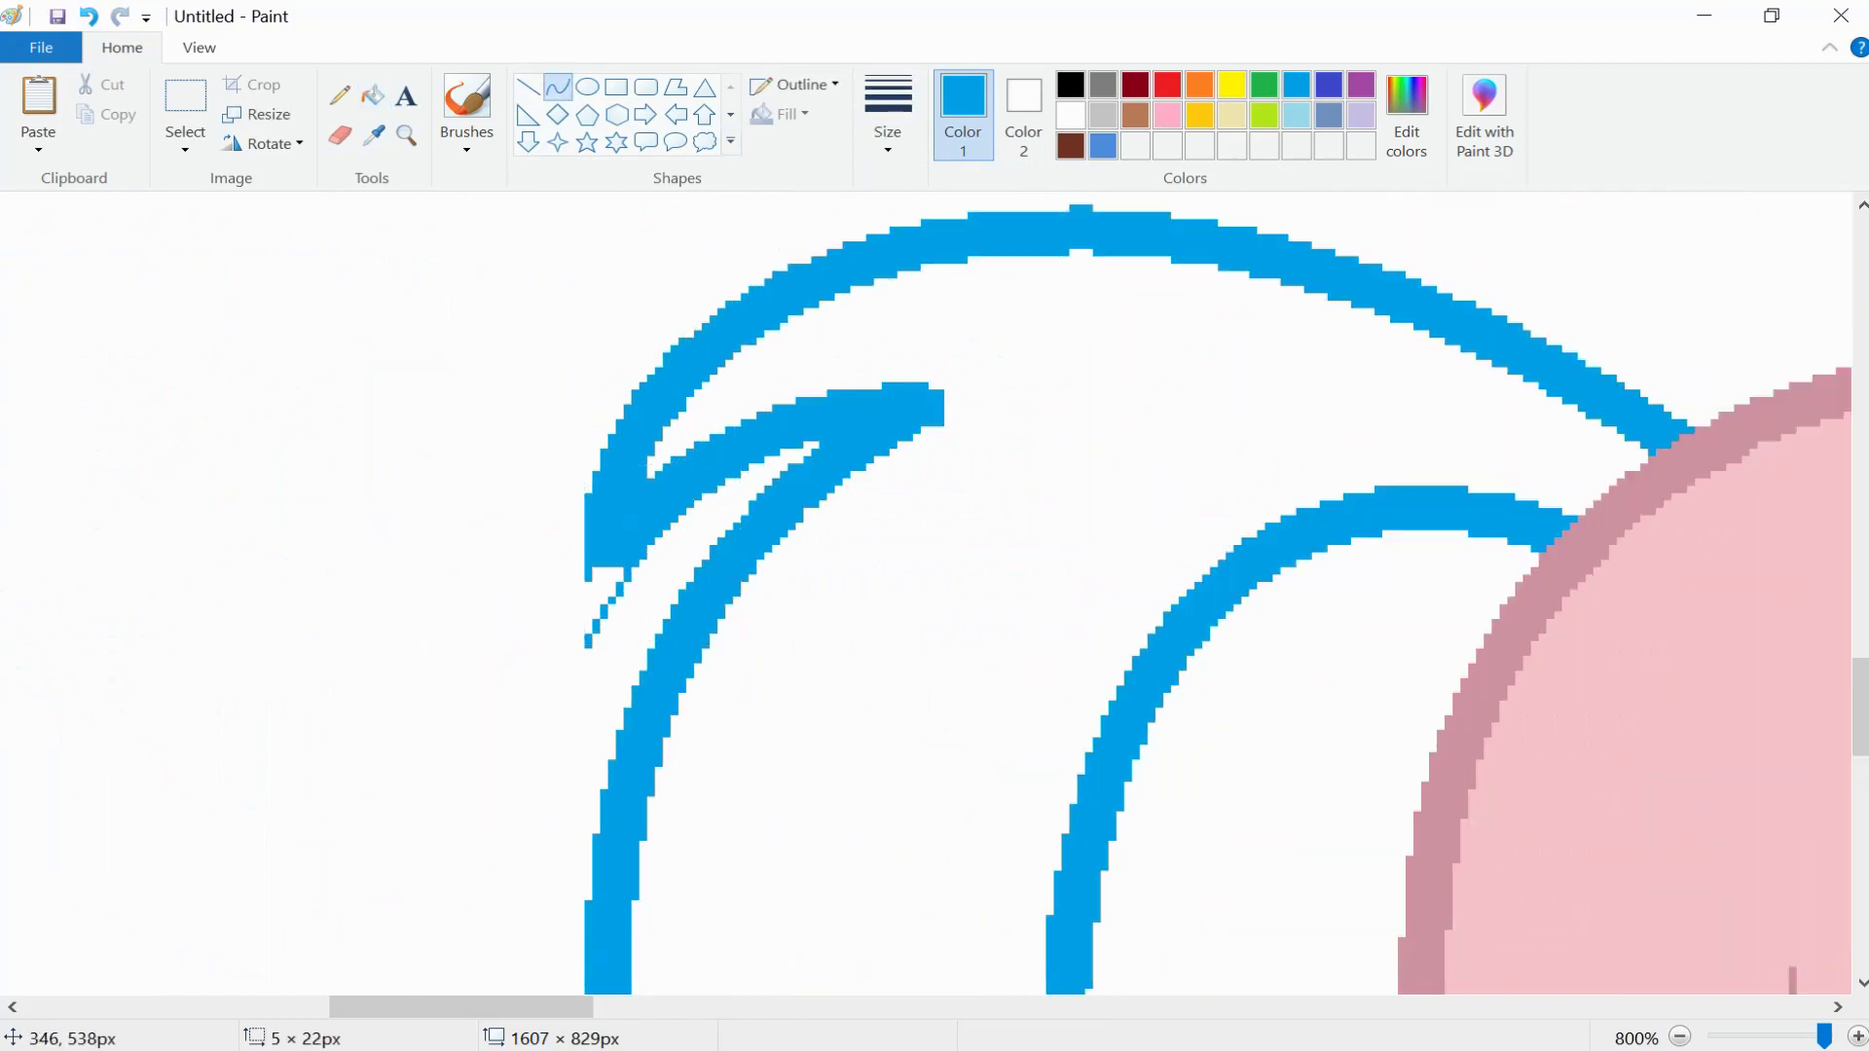
left_click(372, 94)
- Taper the blunt inner ends of the tail's notches with thin white curves and white fills
left_click(558, 87)
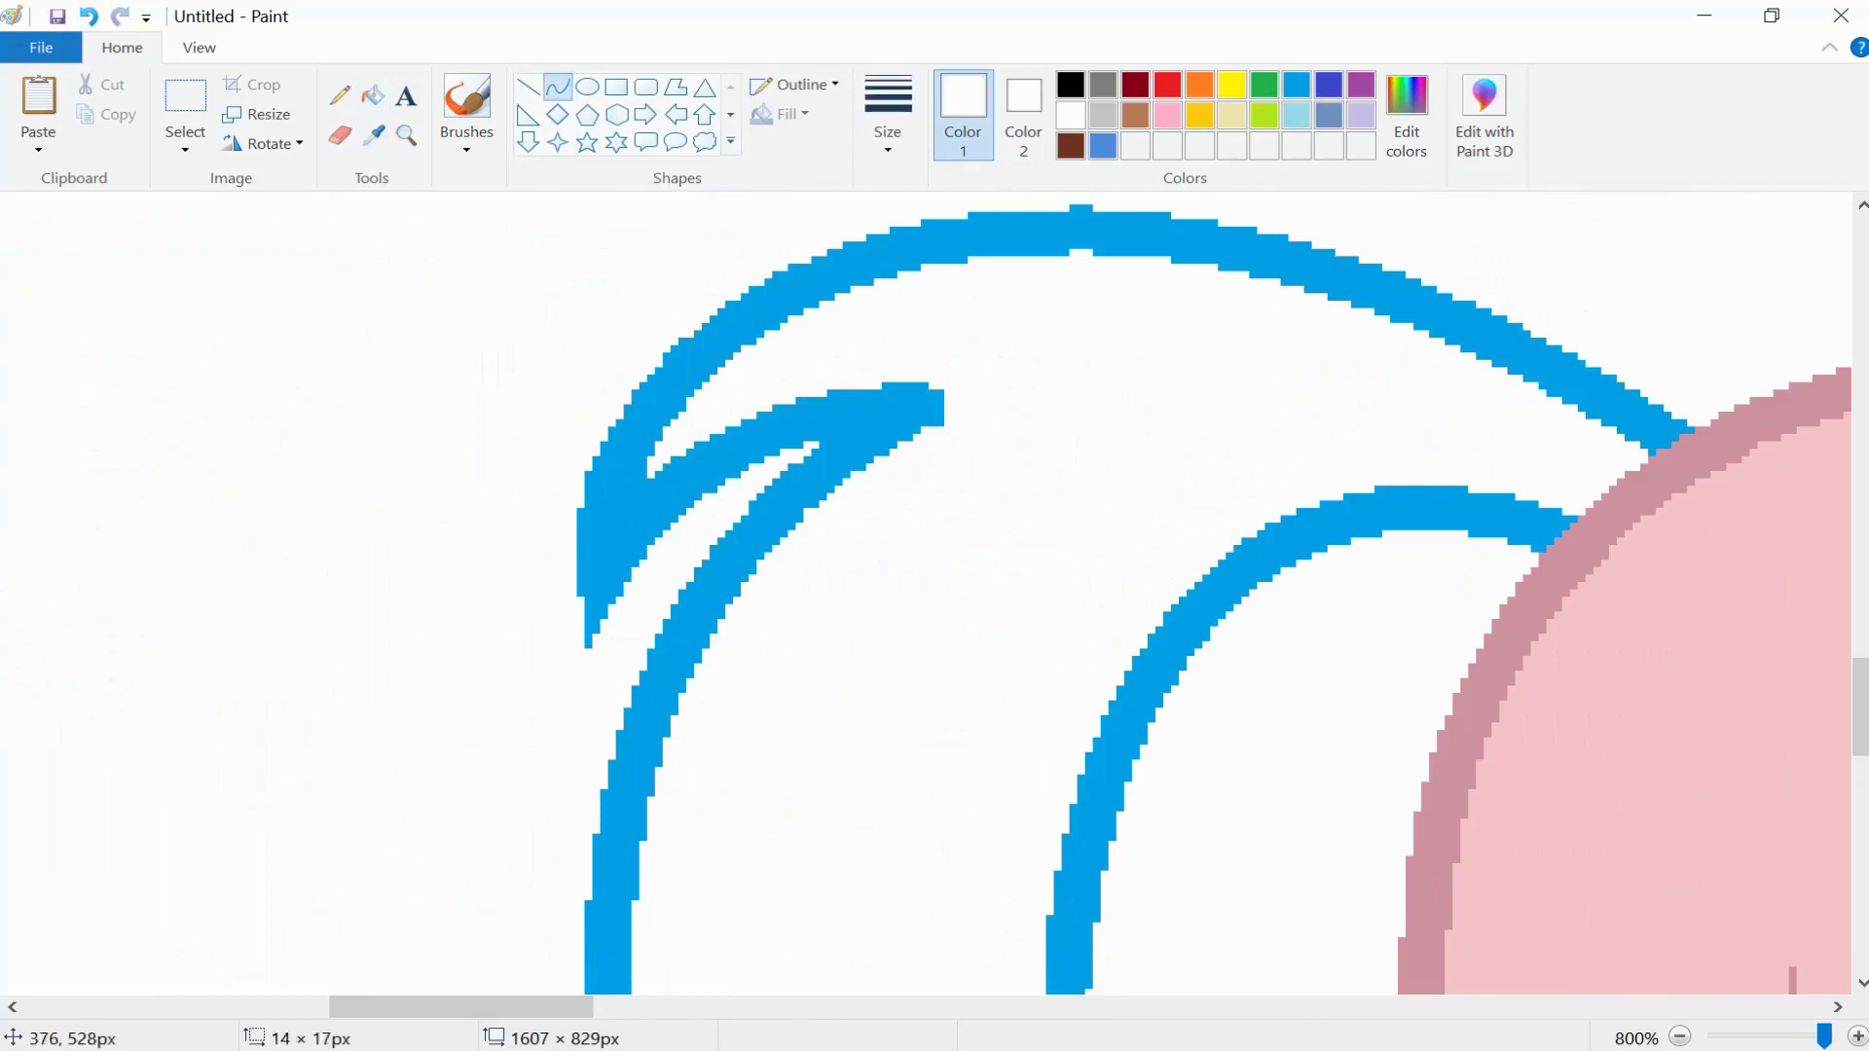
mouse_move(834, 483)
left_mouse_down()
mouse_move(810, 483)
mouse_move(904, 405)
mouse_move(888, 468)
left_mouse_up()
left_click(372, 95)
scroll(925, 594, "down", 5)
left_click(558, 87)
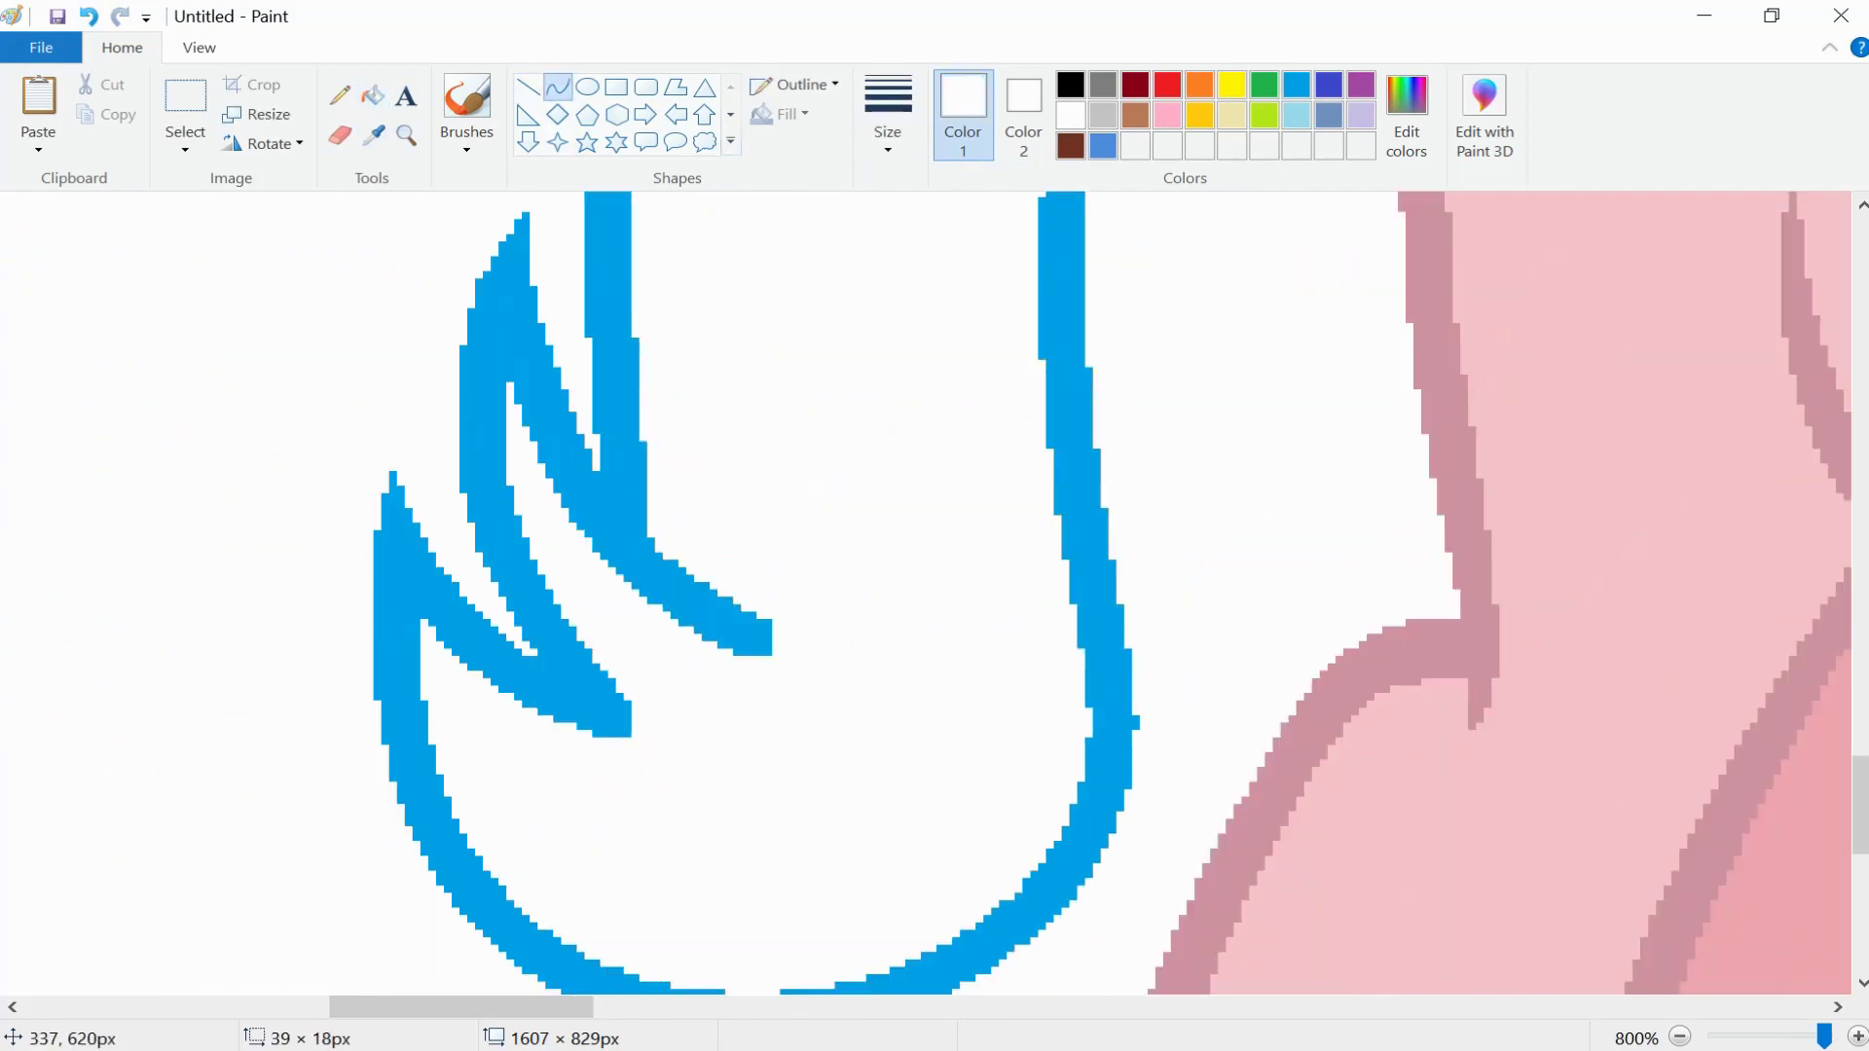
left_click_drag(783, 650, 611, 620)
left_click_drag(420, 618, 631, 730)
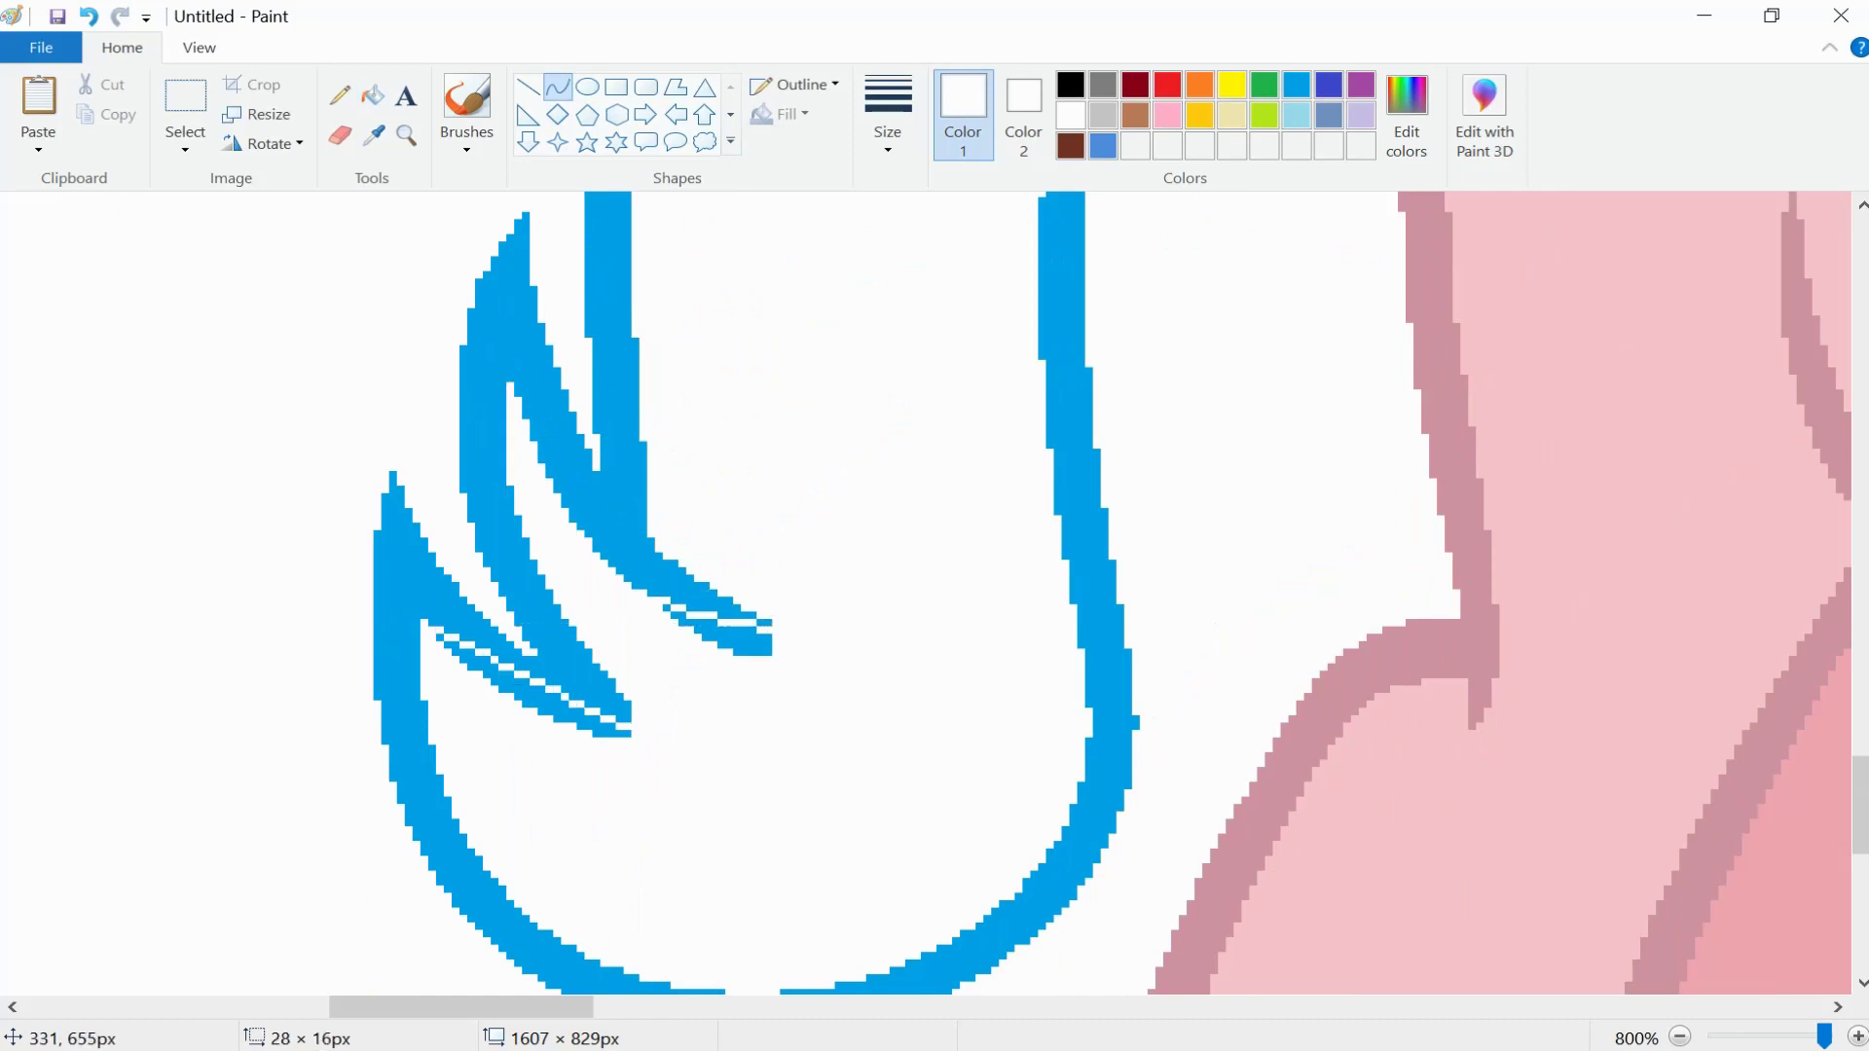
left_click(372, 94)
left_click(726, 640)
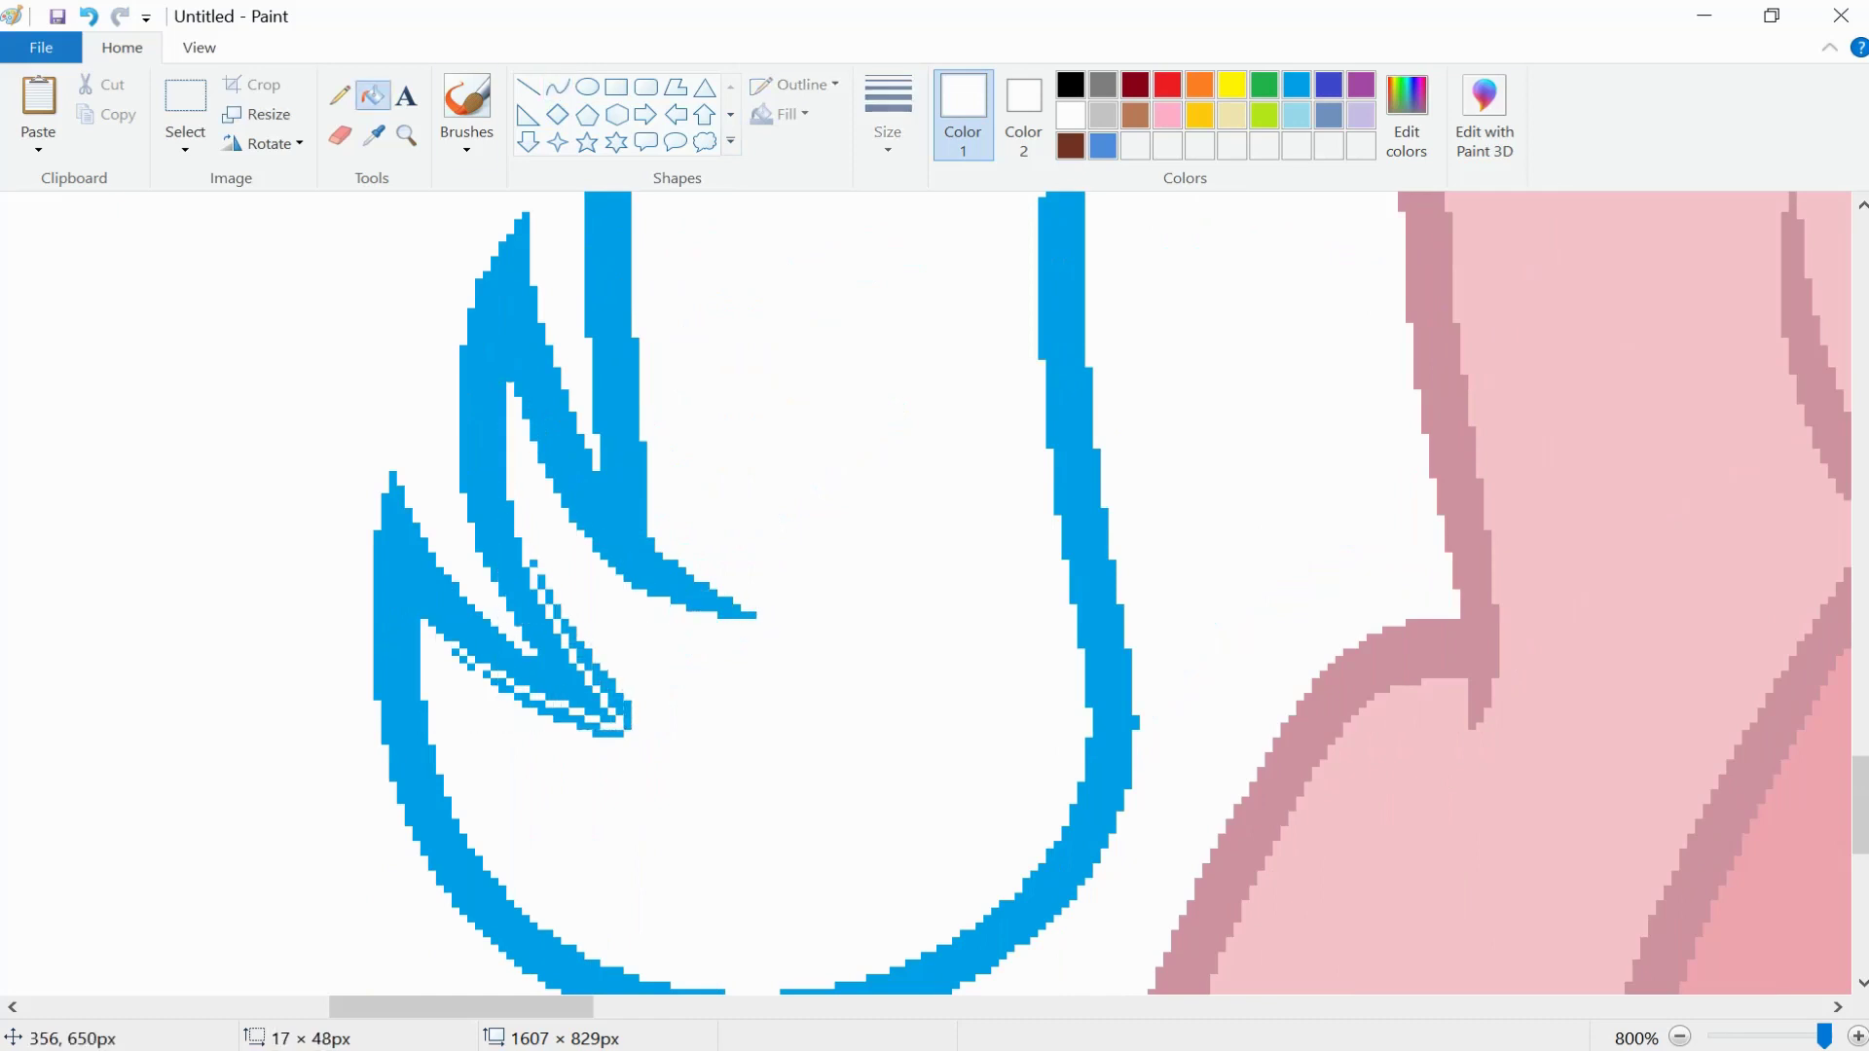
- Clean up the mane line's end at the pink pony's neck by redrawing the dark pink neck outline over it
scroll(462, 660, "down", 5)
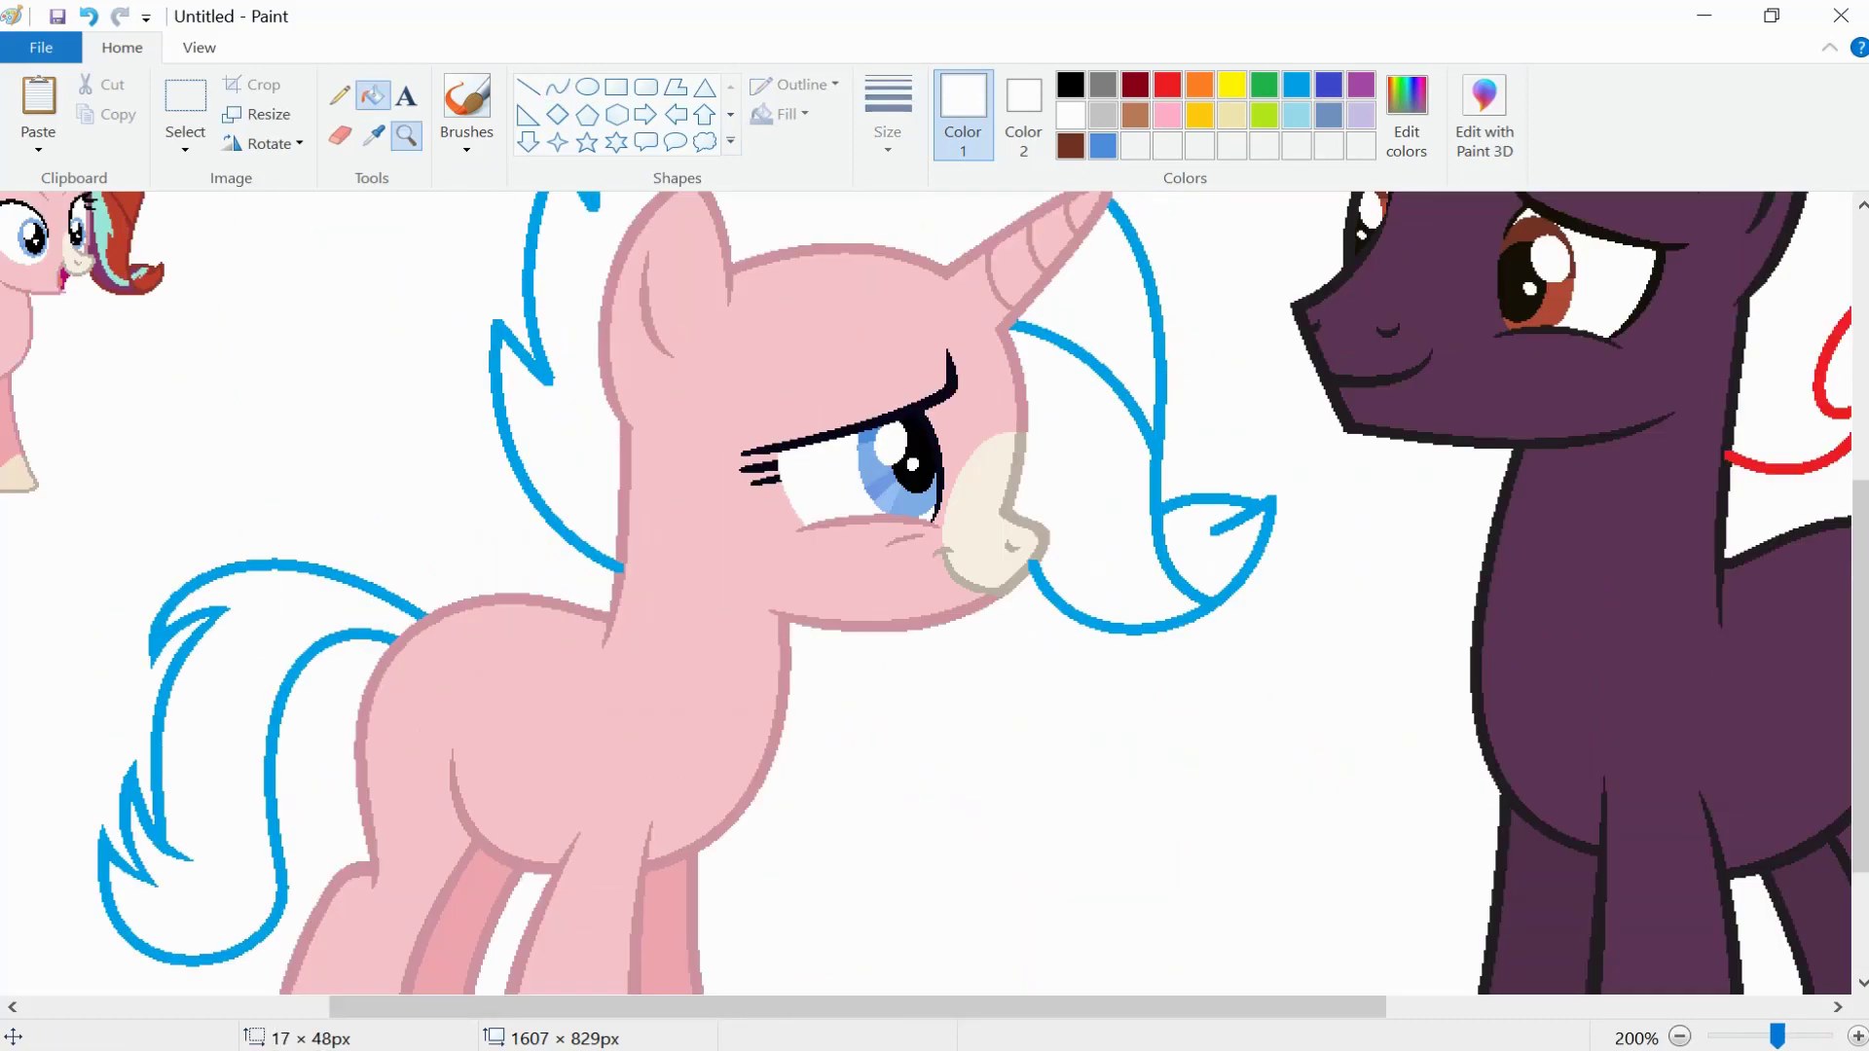
scroll(565, 477, "up", 5)
left_click(818, 486)
left_click(527, 87)
left_click_drag(788, 686, 791, 730)
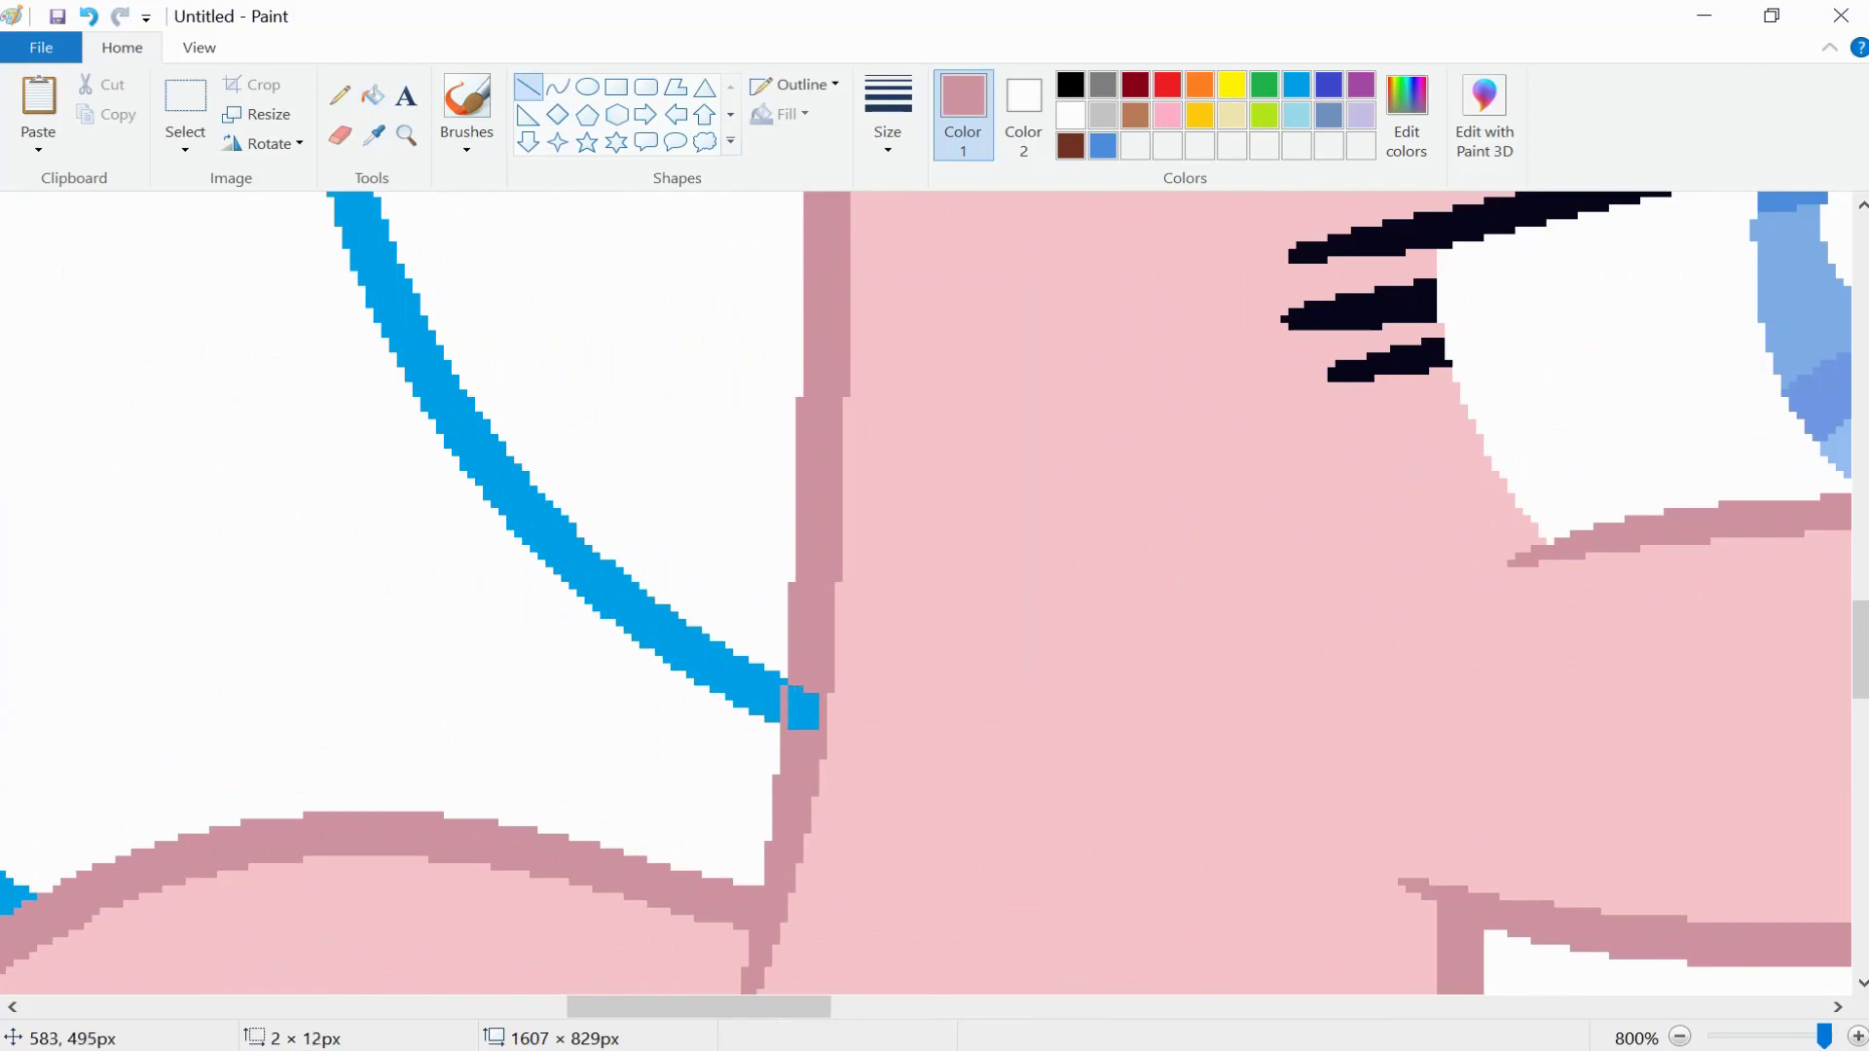
left_click(372, 95)
- Sharpen the lower spike at the mane's back in light blue and taper the notch beside it with white
scroll(924, 594, "up", 5)
left_click(374, 134)
left_click(443, 389)
left_click(556, 86)
left_click_drag(321, 435, 444, 649)
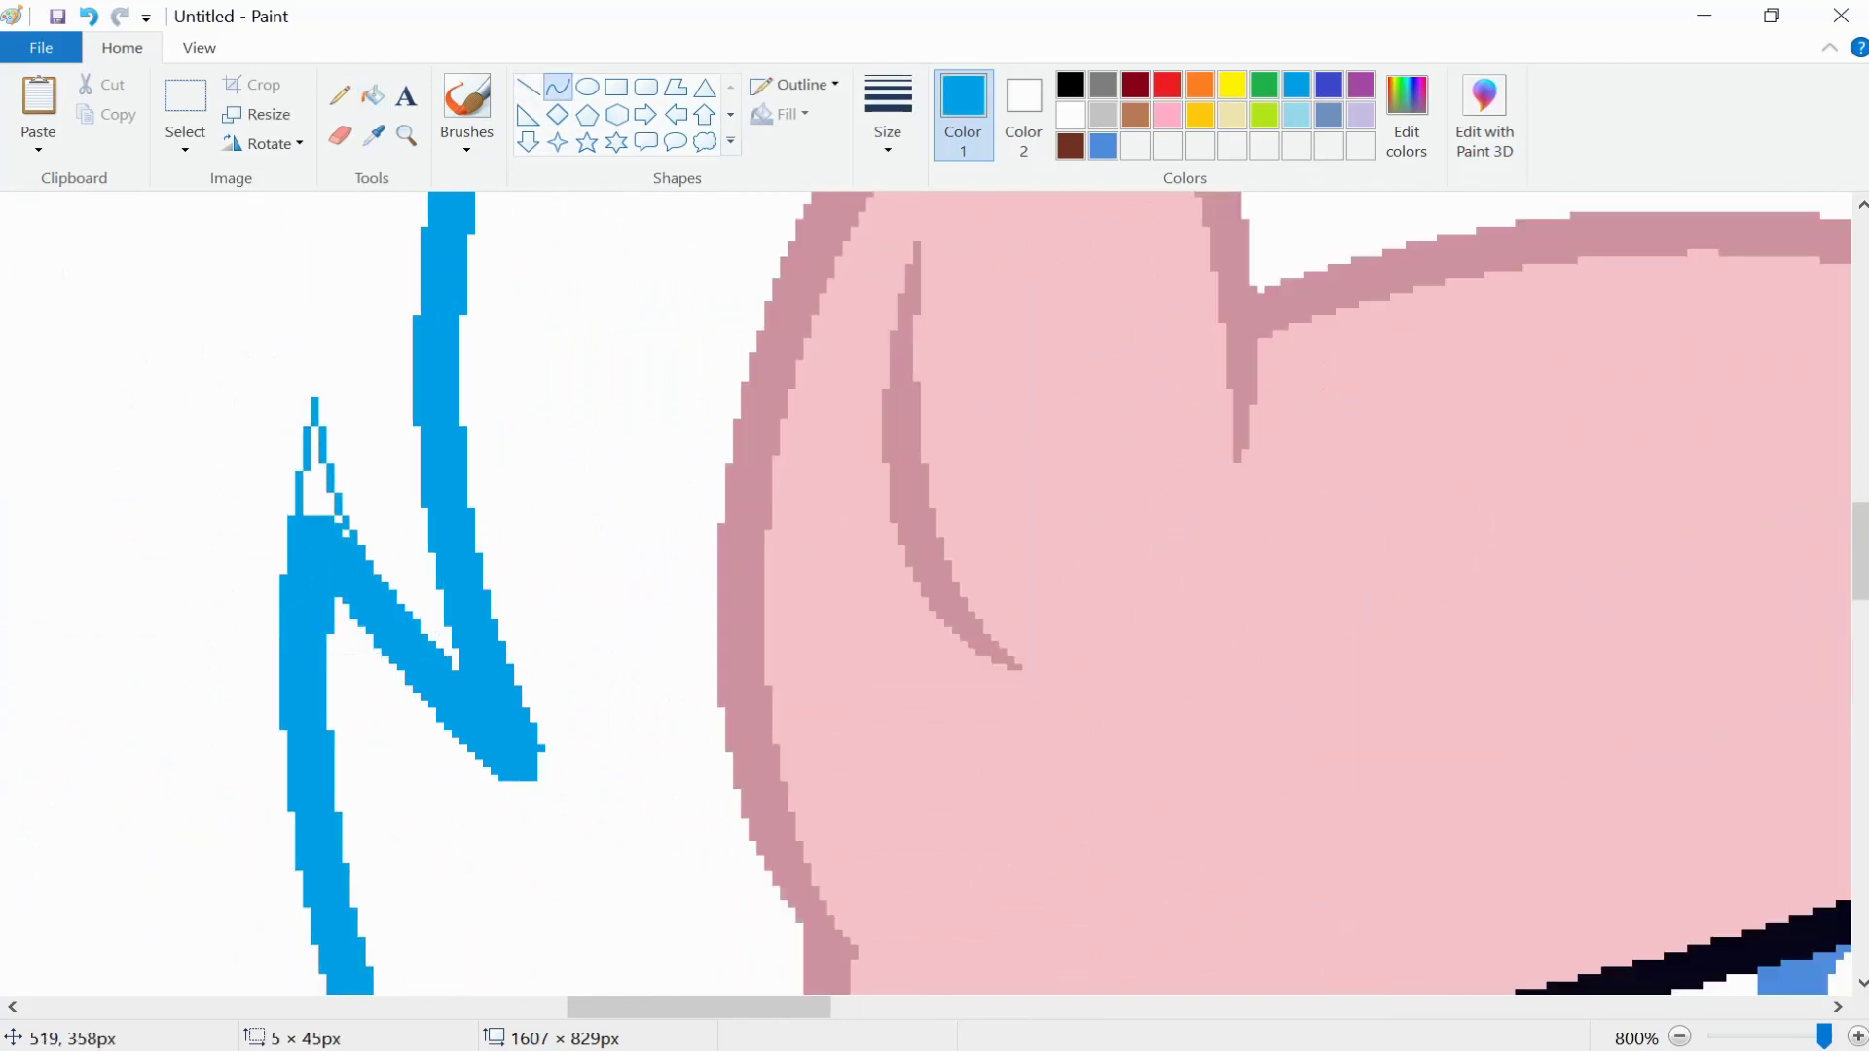
left_click(372, 95)
left_click(313, 487)
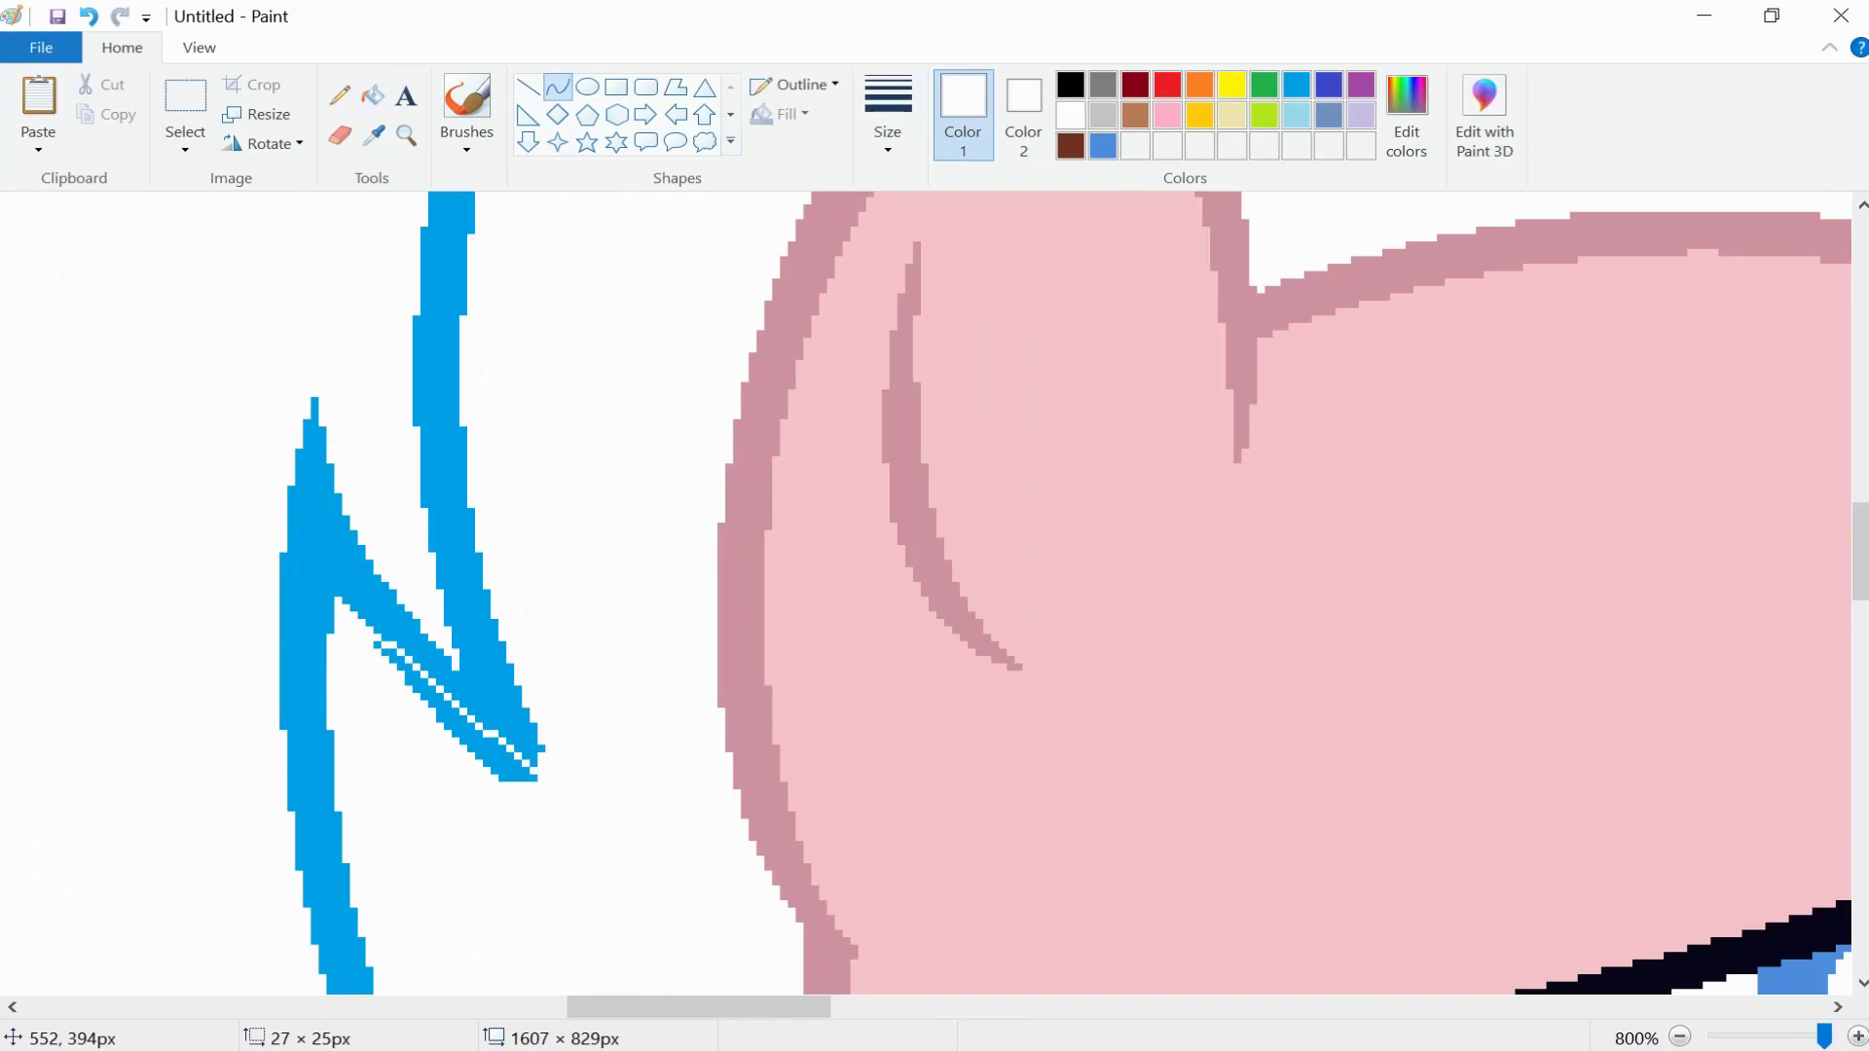
key("alt+h")
key("k")
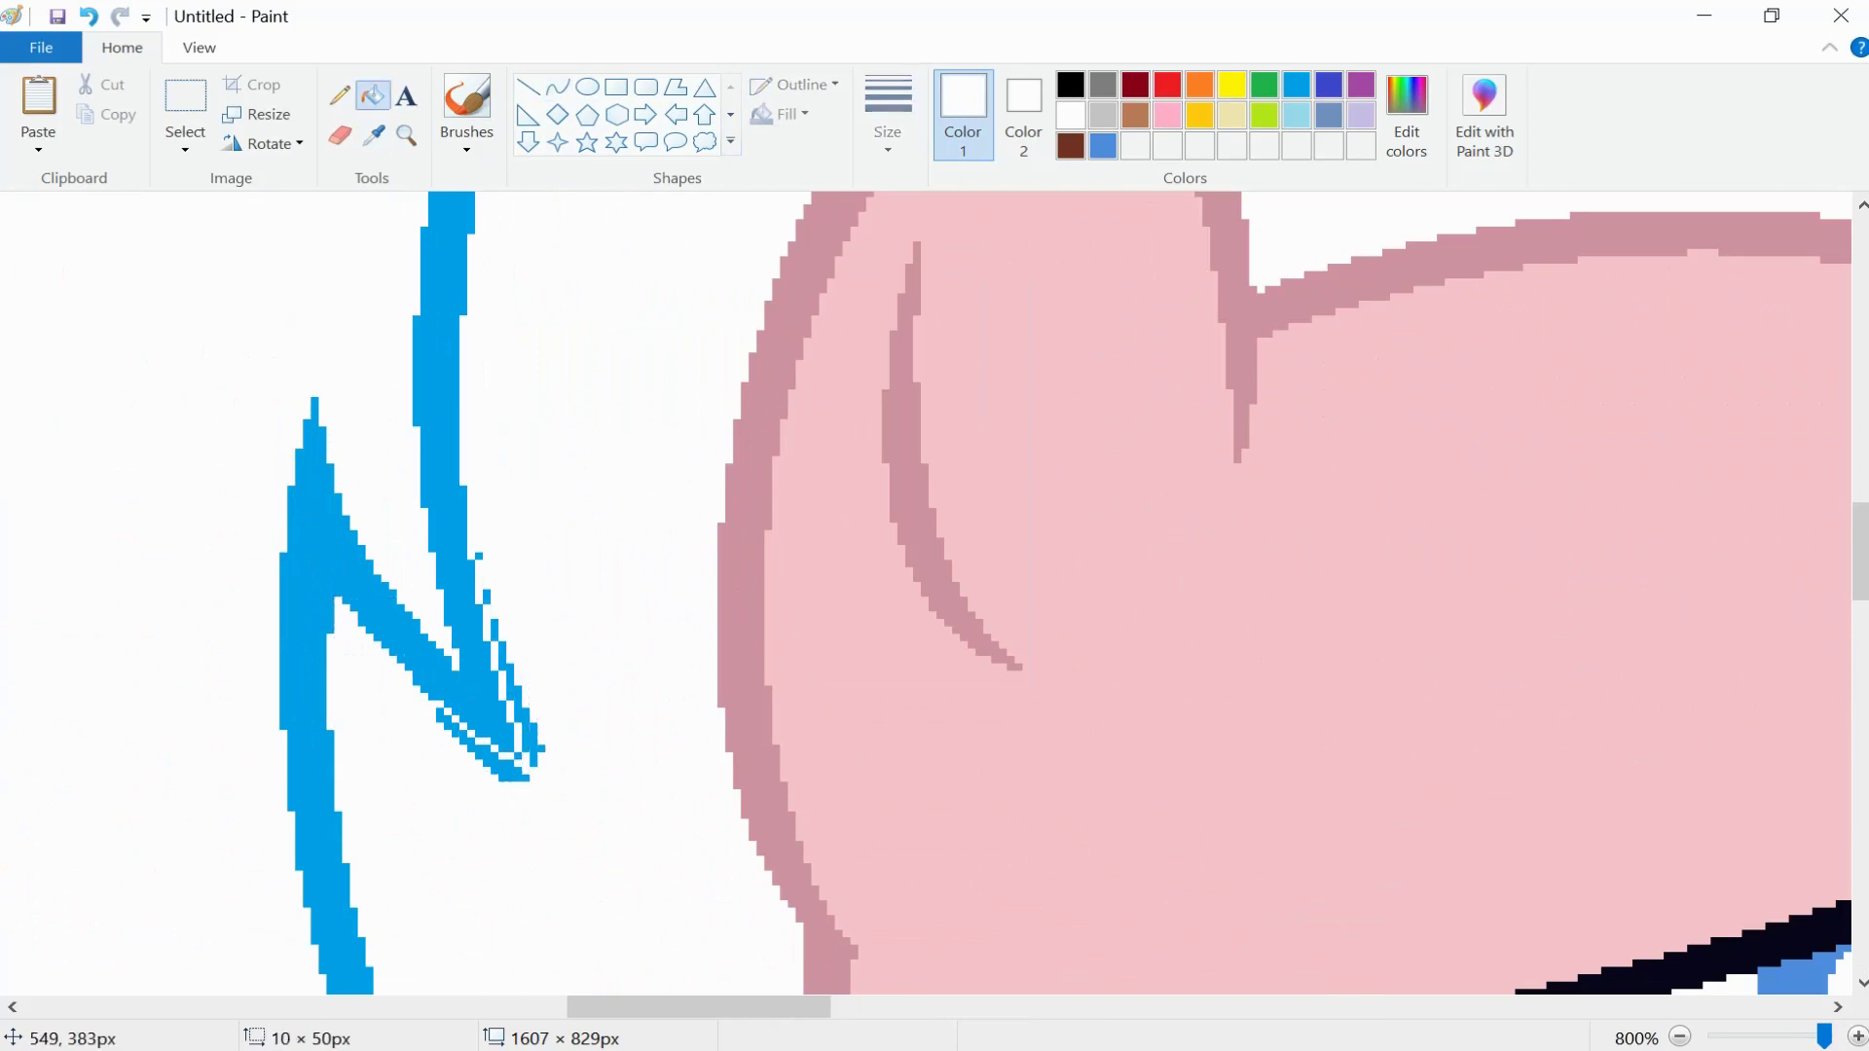
- Taper the blunt end of the mane's upper notch behind the ear with thin white curves
scroll(459, 612, "up", 5)
scroll(468, 487, "right", 1)
key("alt+h")
key("s")
key("h")
key("Right")
key("Return")
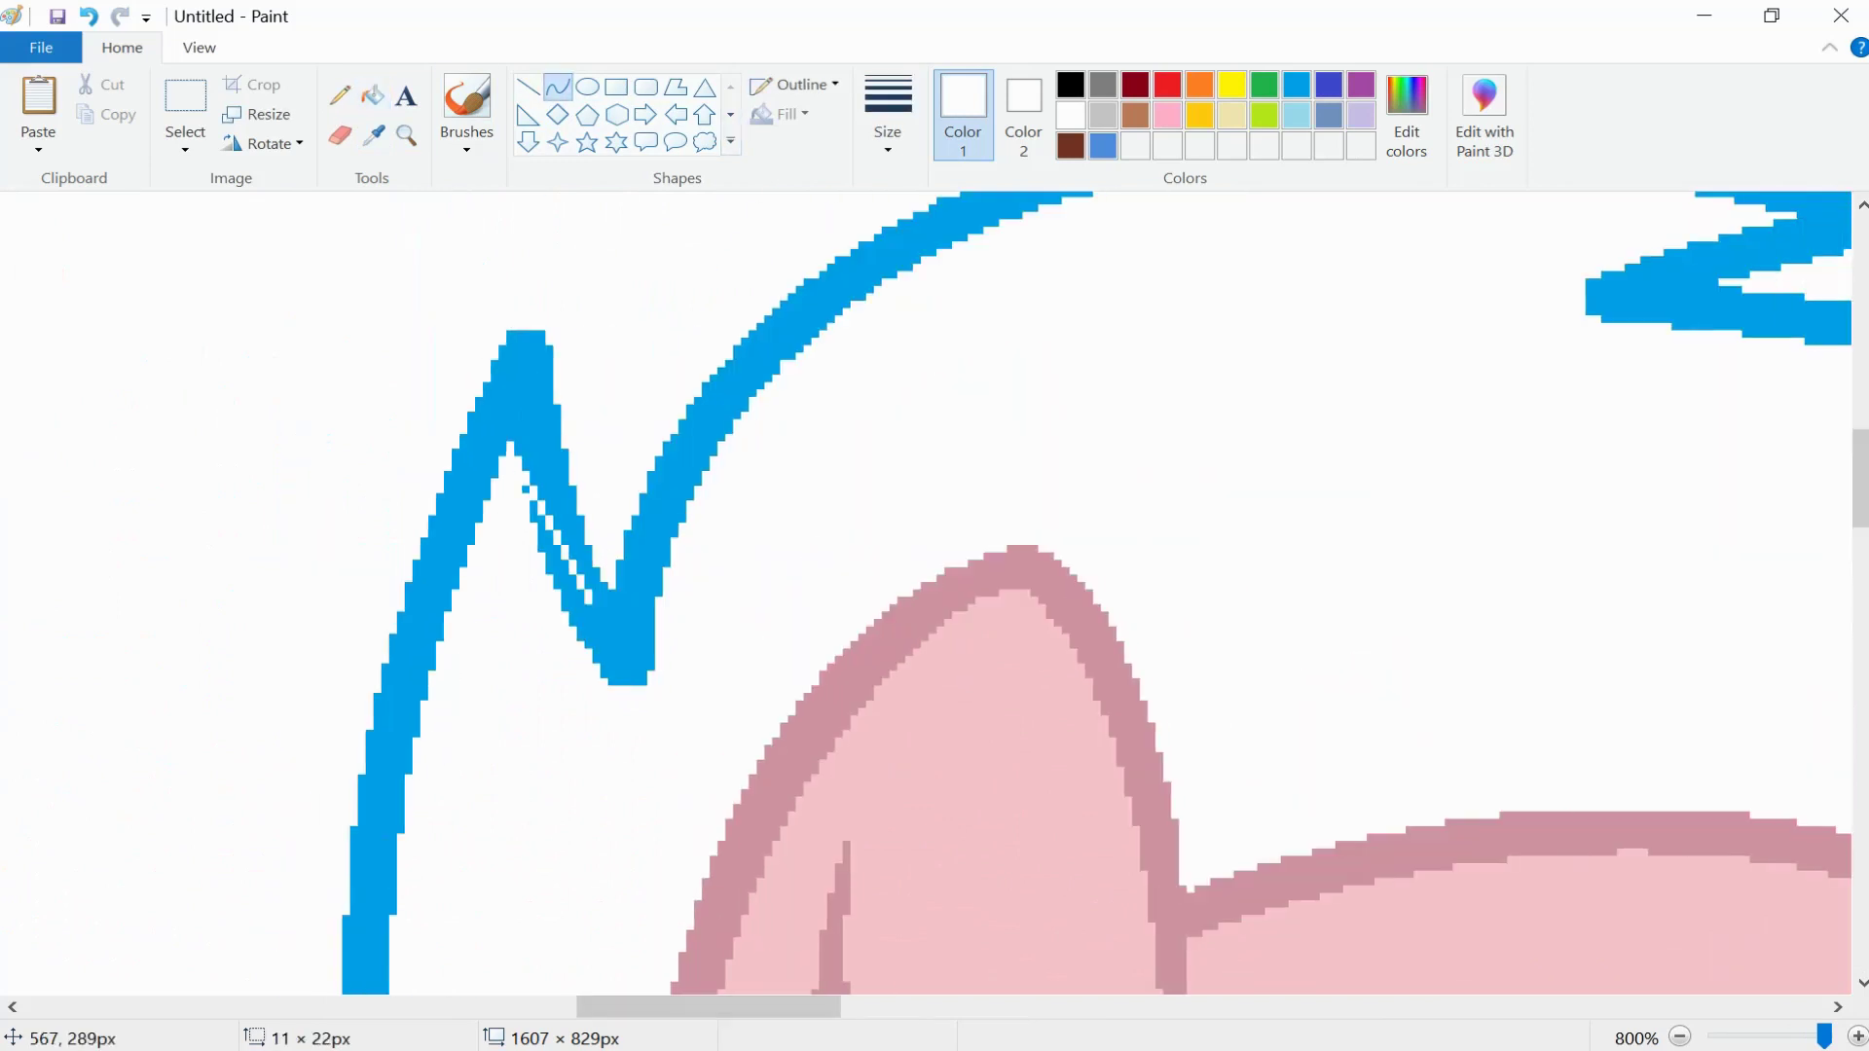
left_click_drag(507, 443, 646, 676)
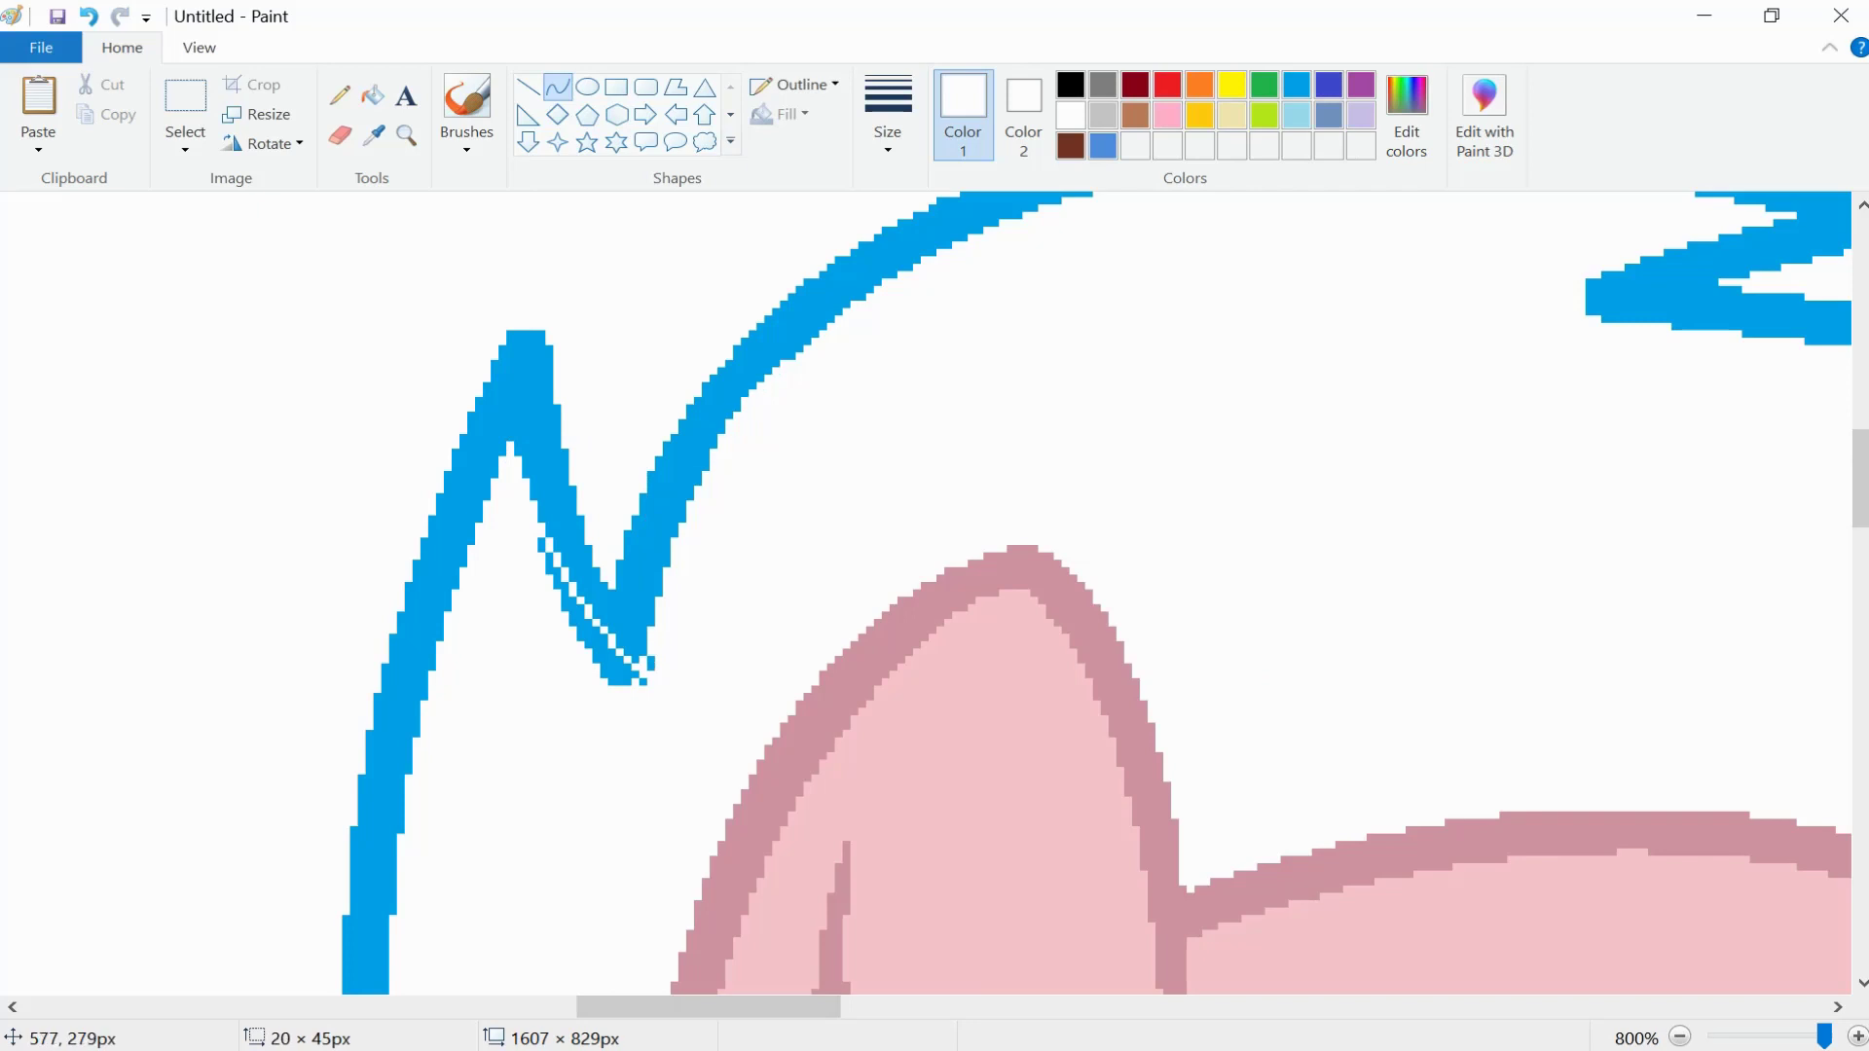
key("ctrl+z")
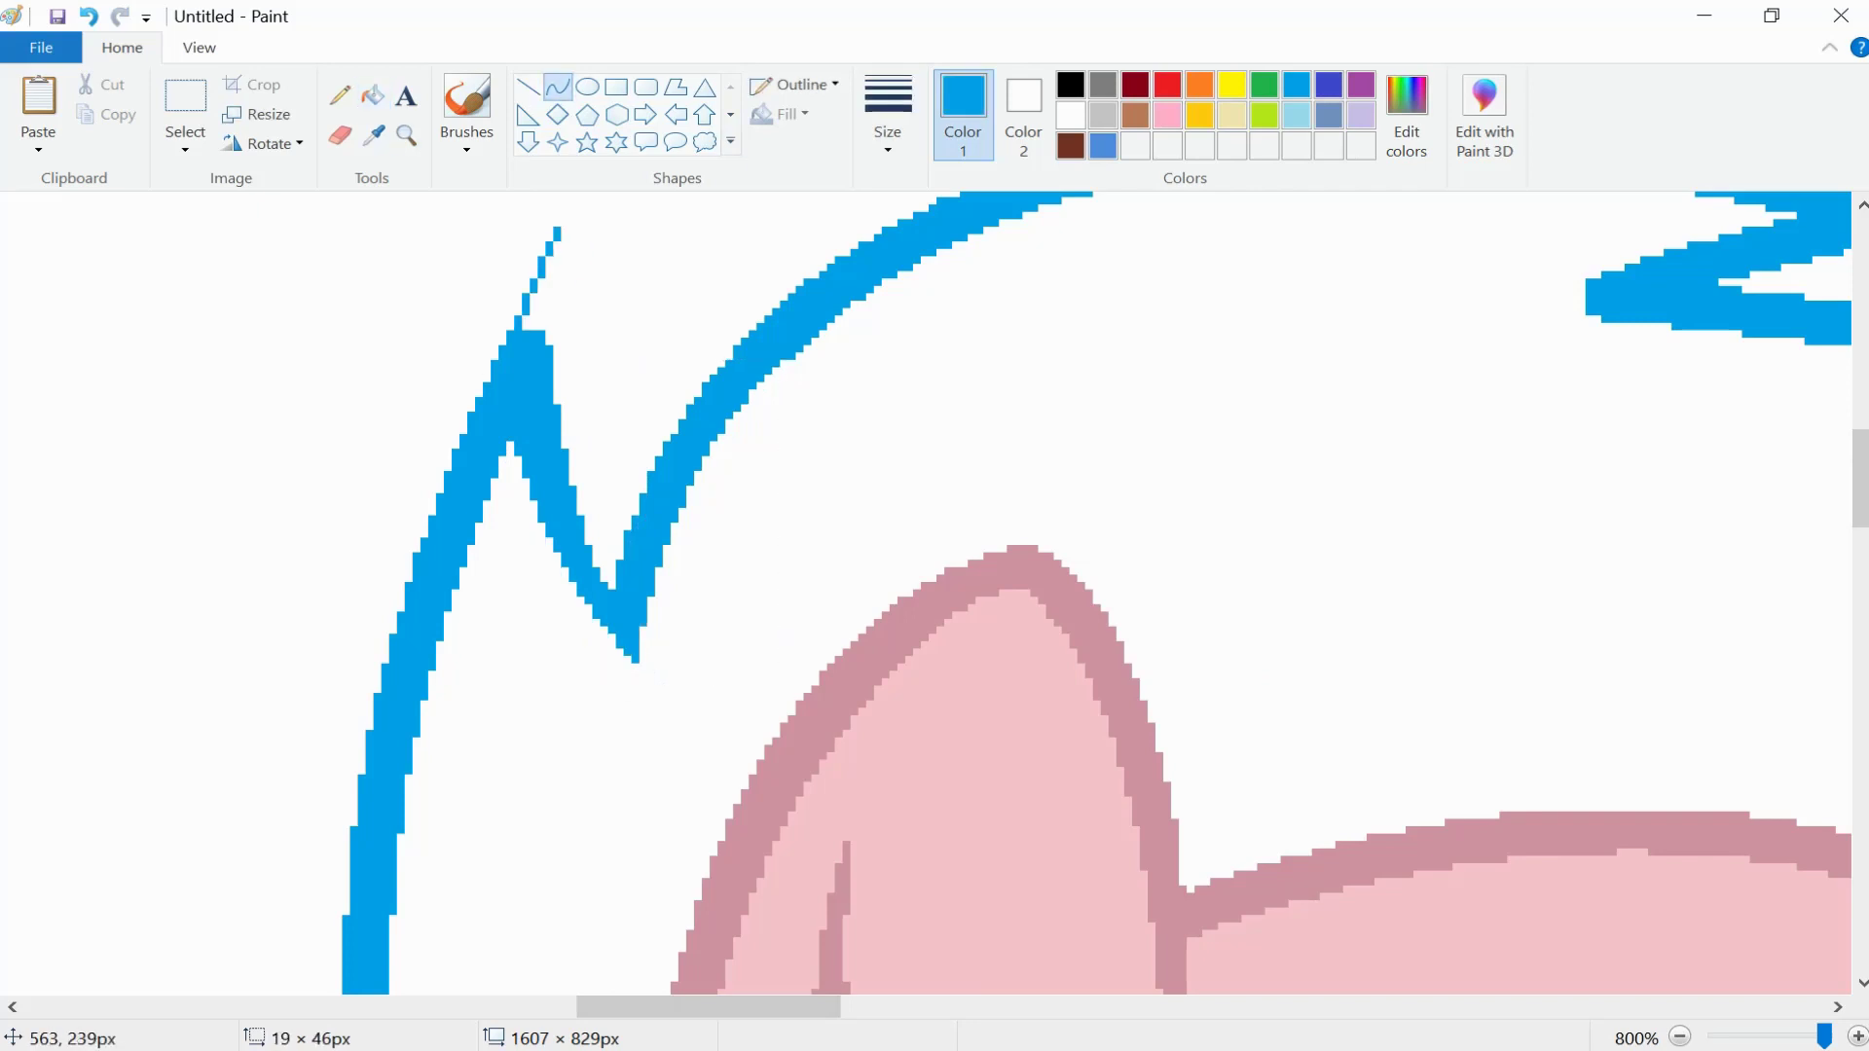
- Extend the upper spike at the mane's back and the spike on top of the mane to sharp points in light blue
left_click_drag(573, 236, 523, 331)
left_click(372, 95)
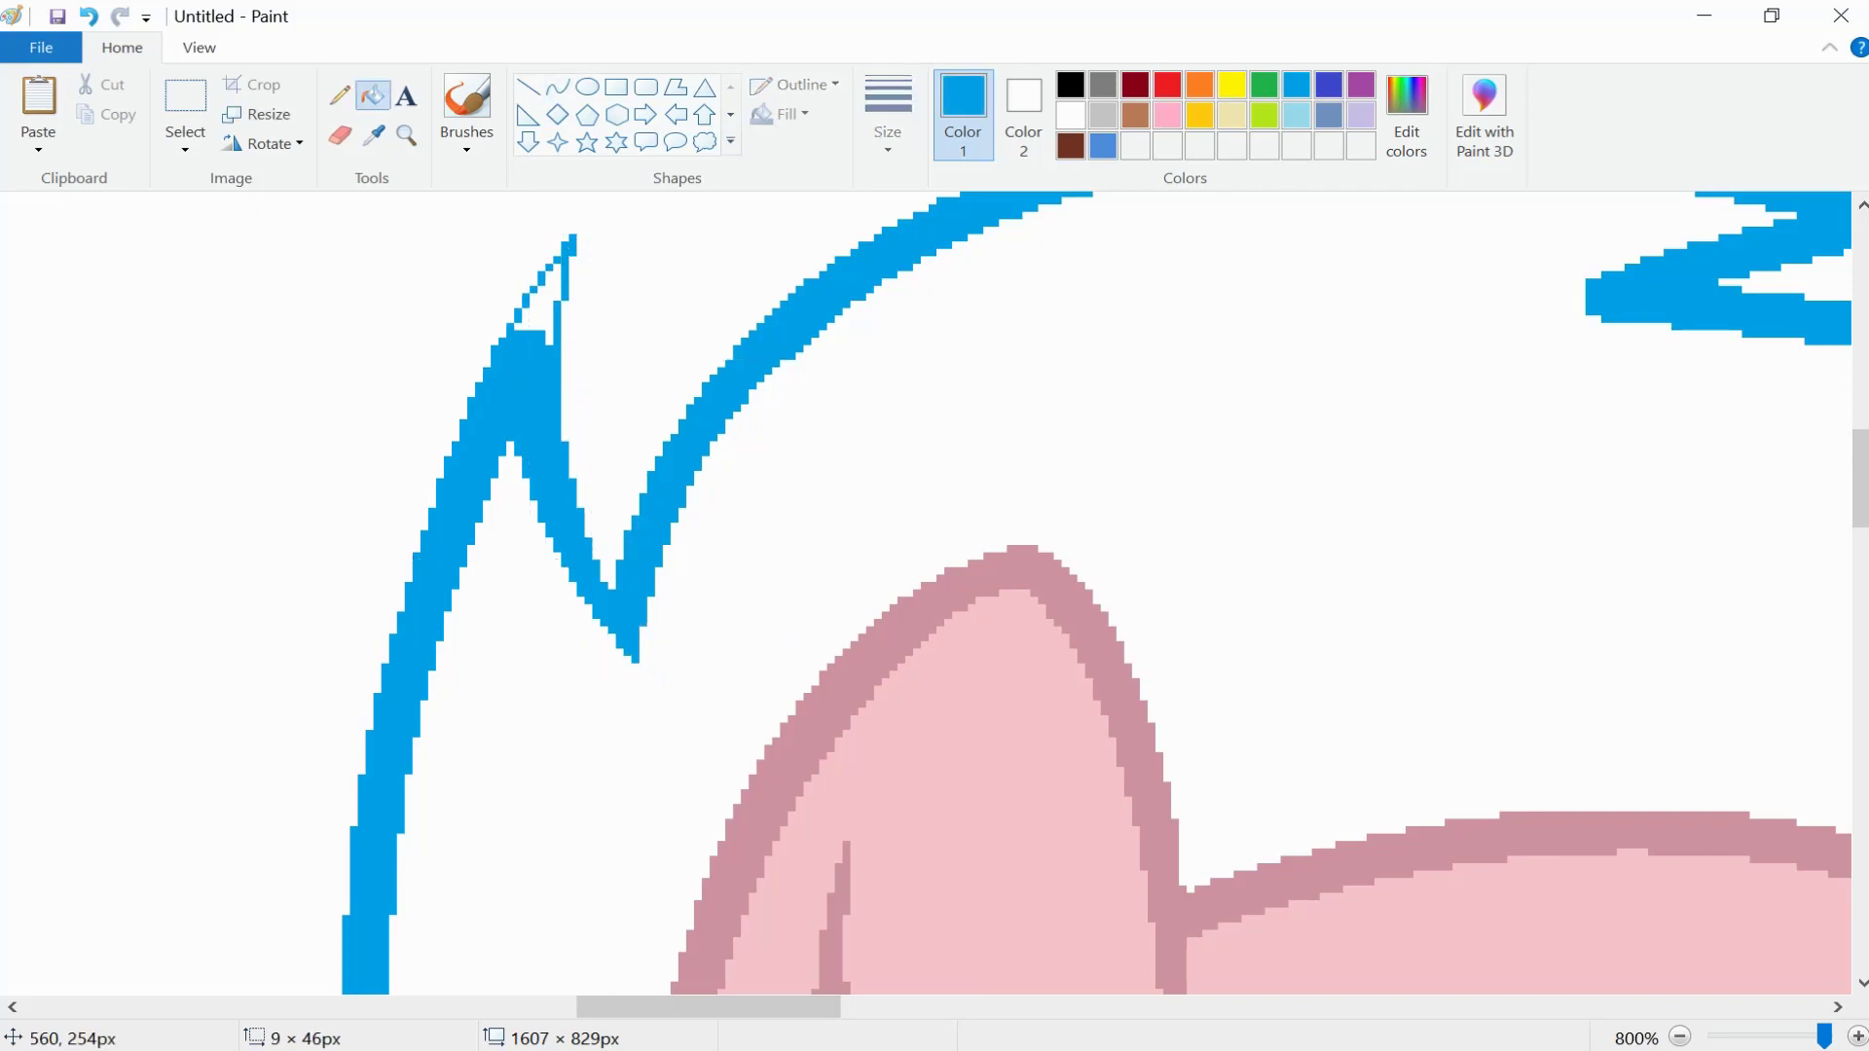
scroll(935, 594, "up", 2)
scroll(934, 594, "right", 2)
scroll(934, 594, "right", 5)
left_click(558, 87)
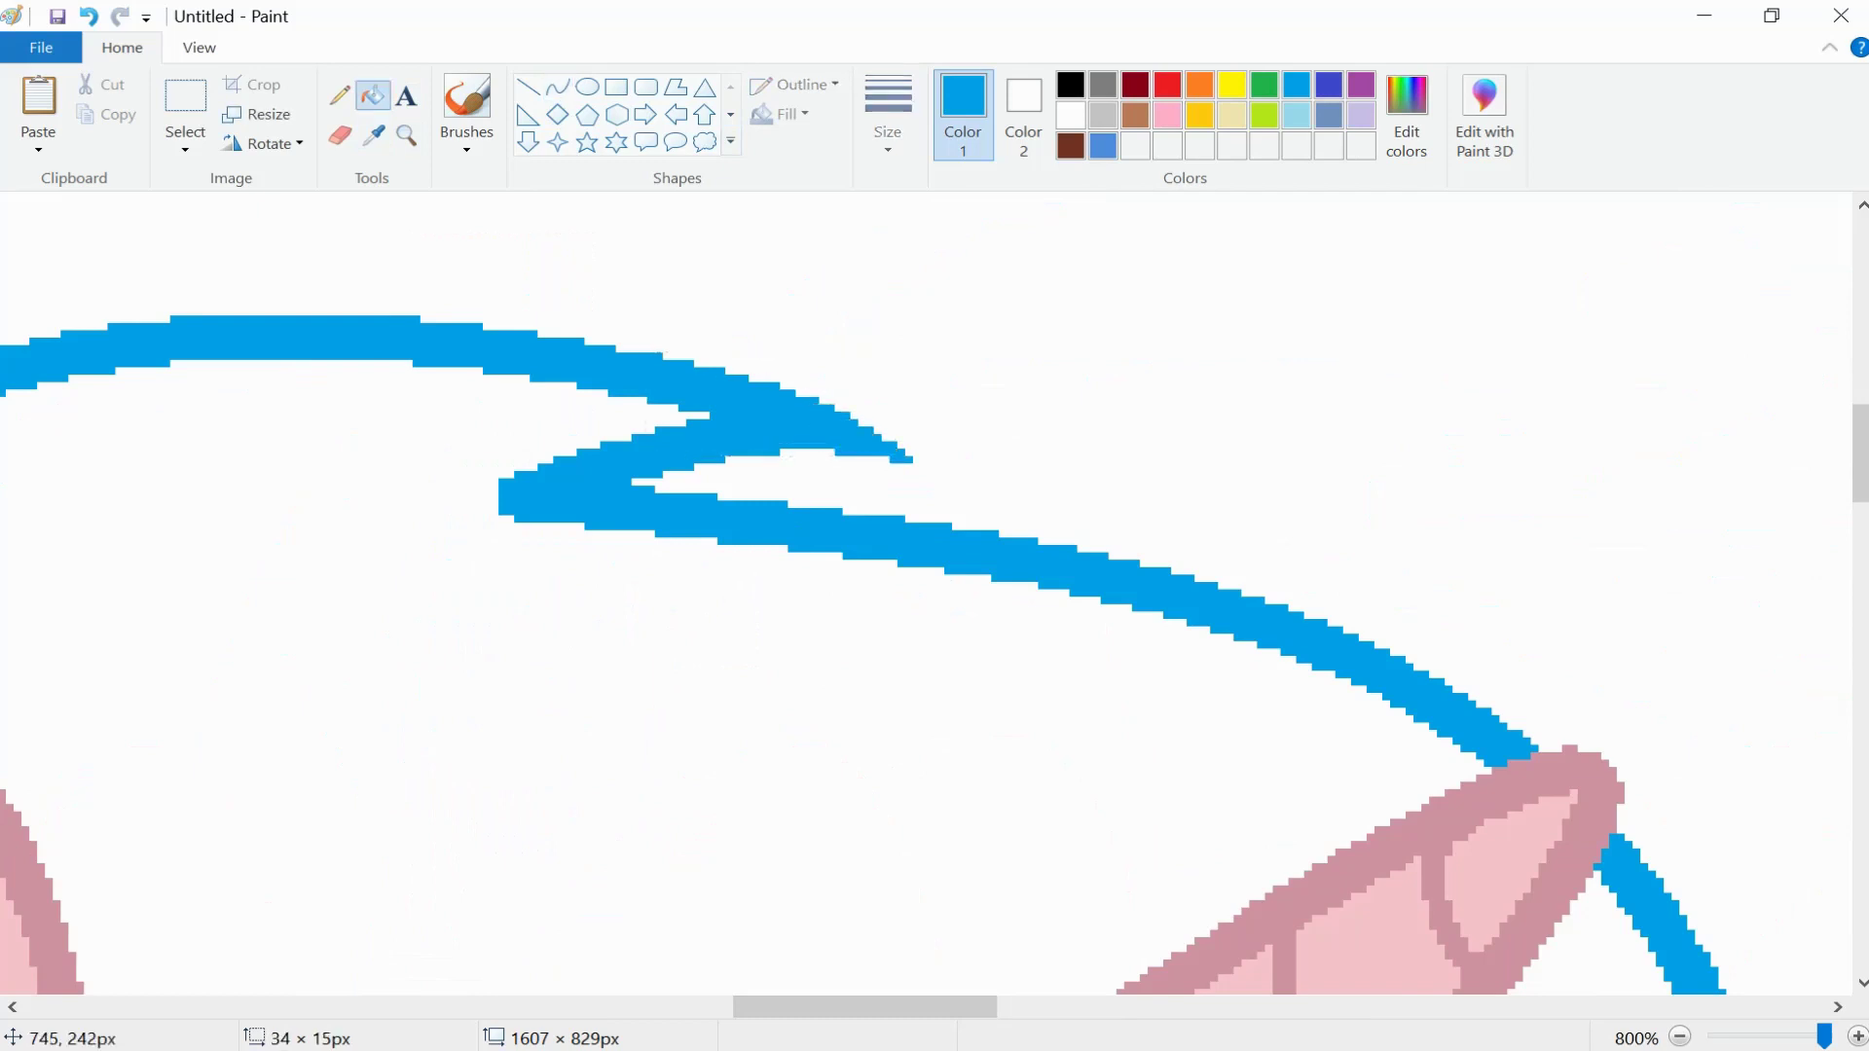
- Taper the blunt inner end of the notch on top of the mane with thin white curves and a white fill
left_click(373, 136)
left_click(1168, 292)
left_click_drag(891, 471, 514, 555)
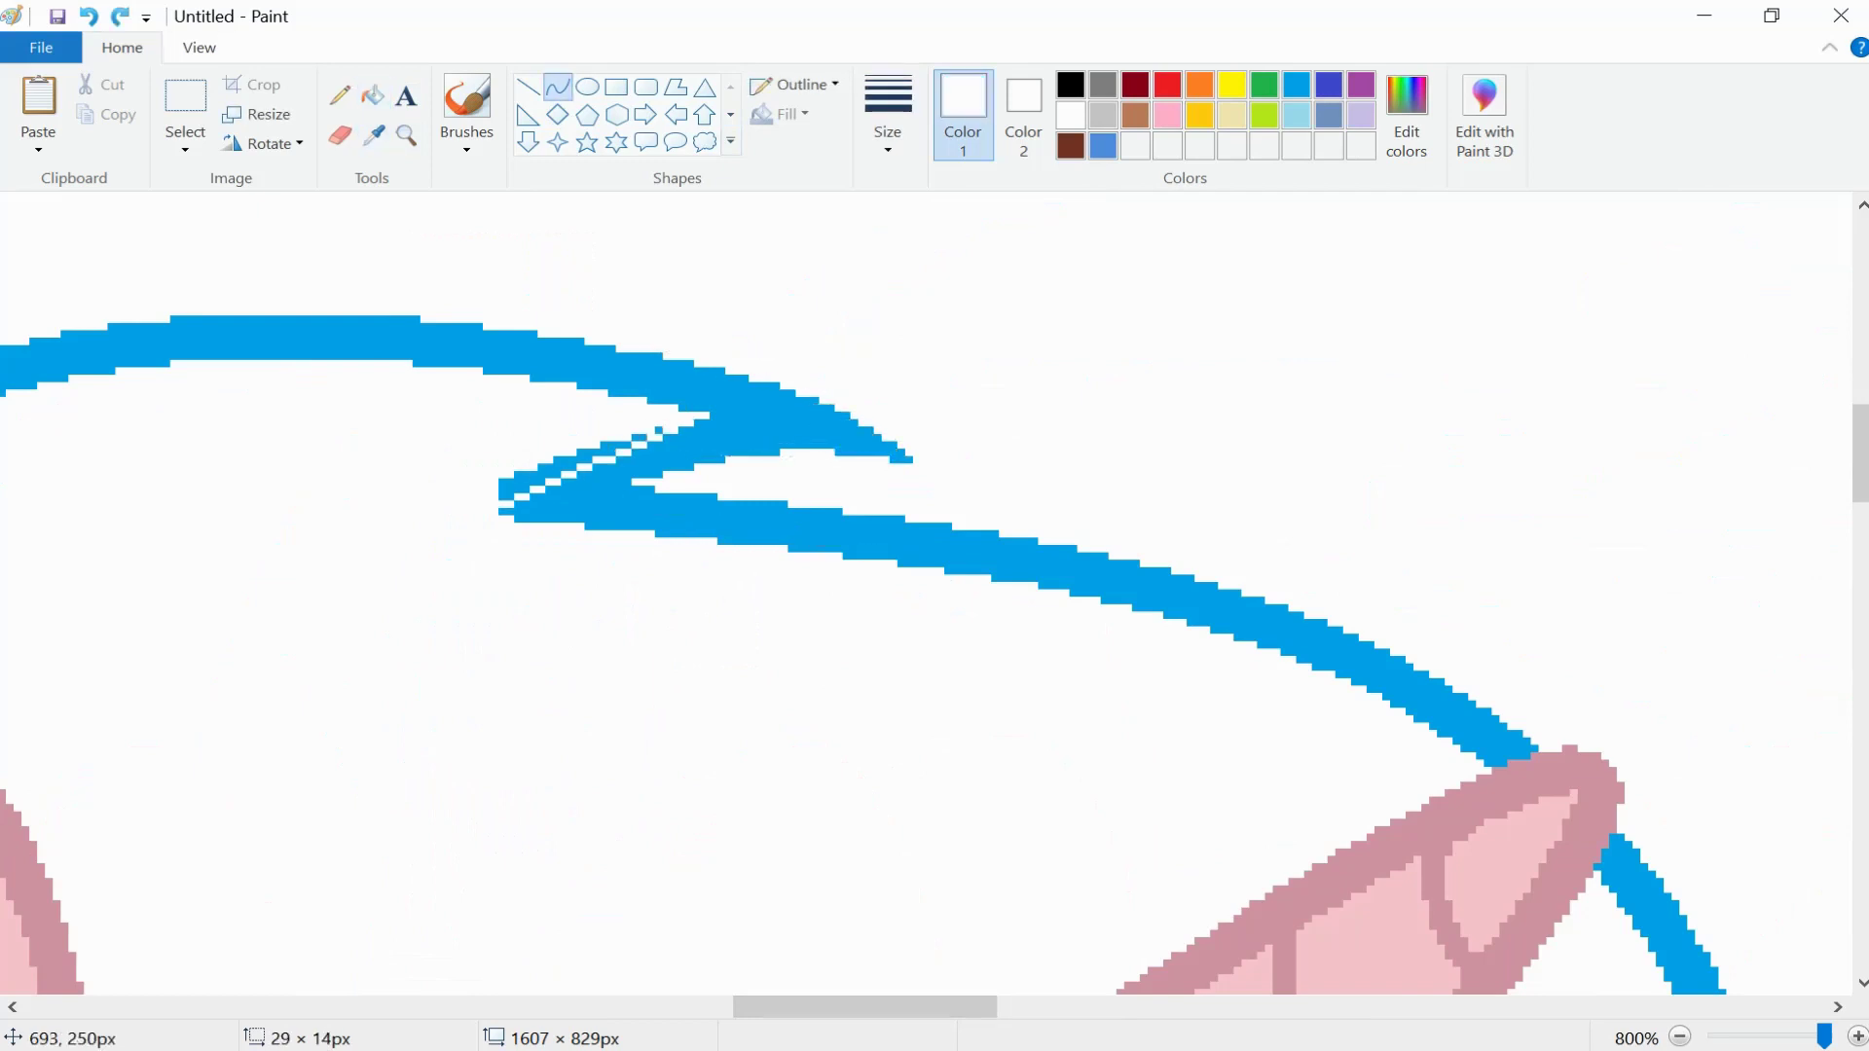
left_click(373, 95)
- Clean up the mane line's end at the pink pony's muzzle by redrawing the grey-beige muzzle outline over it
scroll(935, 594, "down", 5)
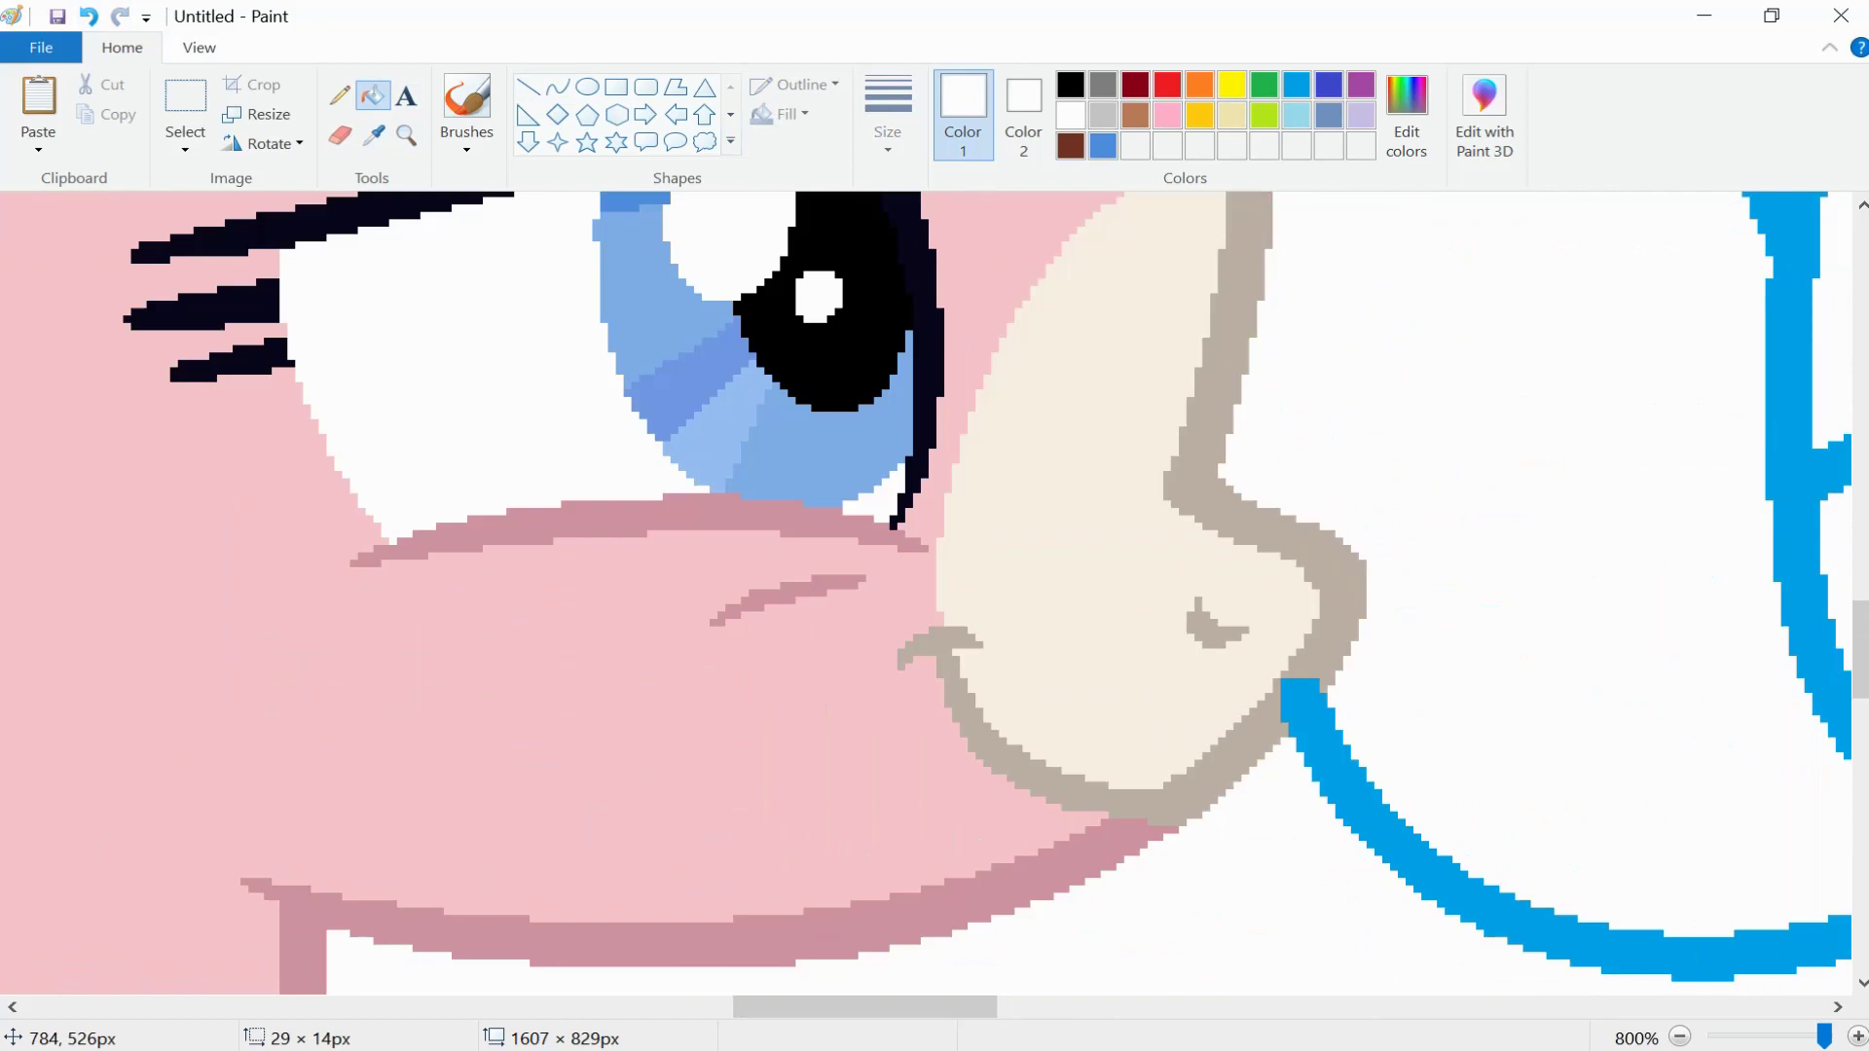
scroll(935, 593, "right", 3)
left_click(373, 135)
left_click(443, 728)
left_click(526, 86)
left_click(373, 94)
left_click(457, 699)
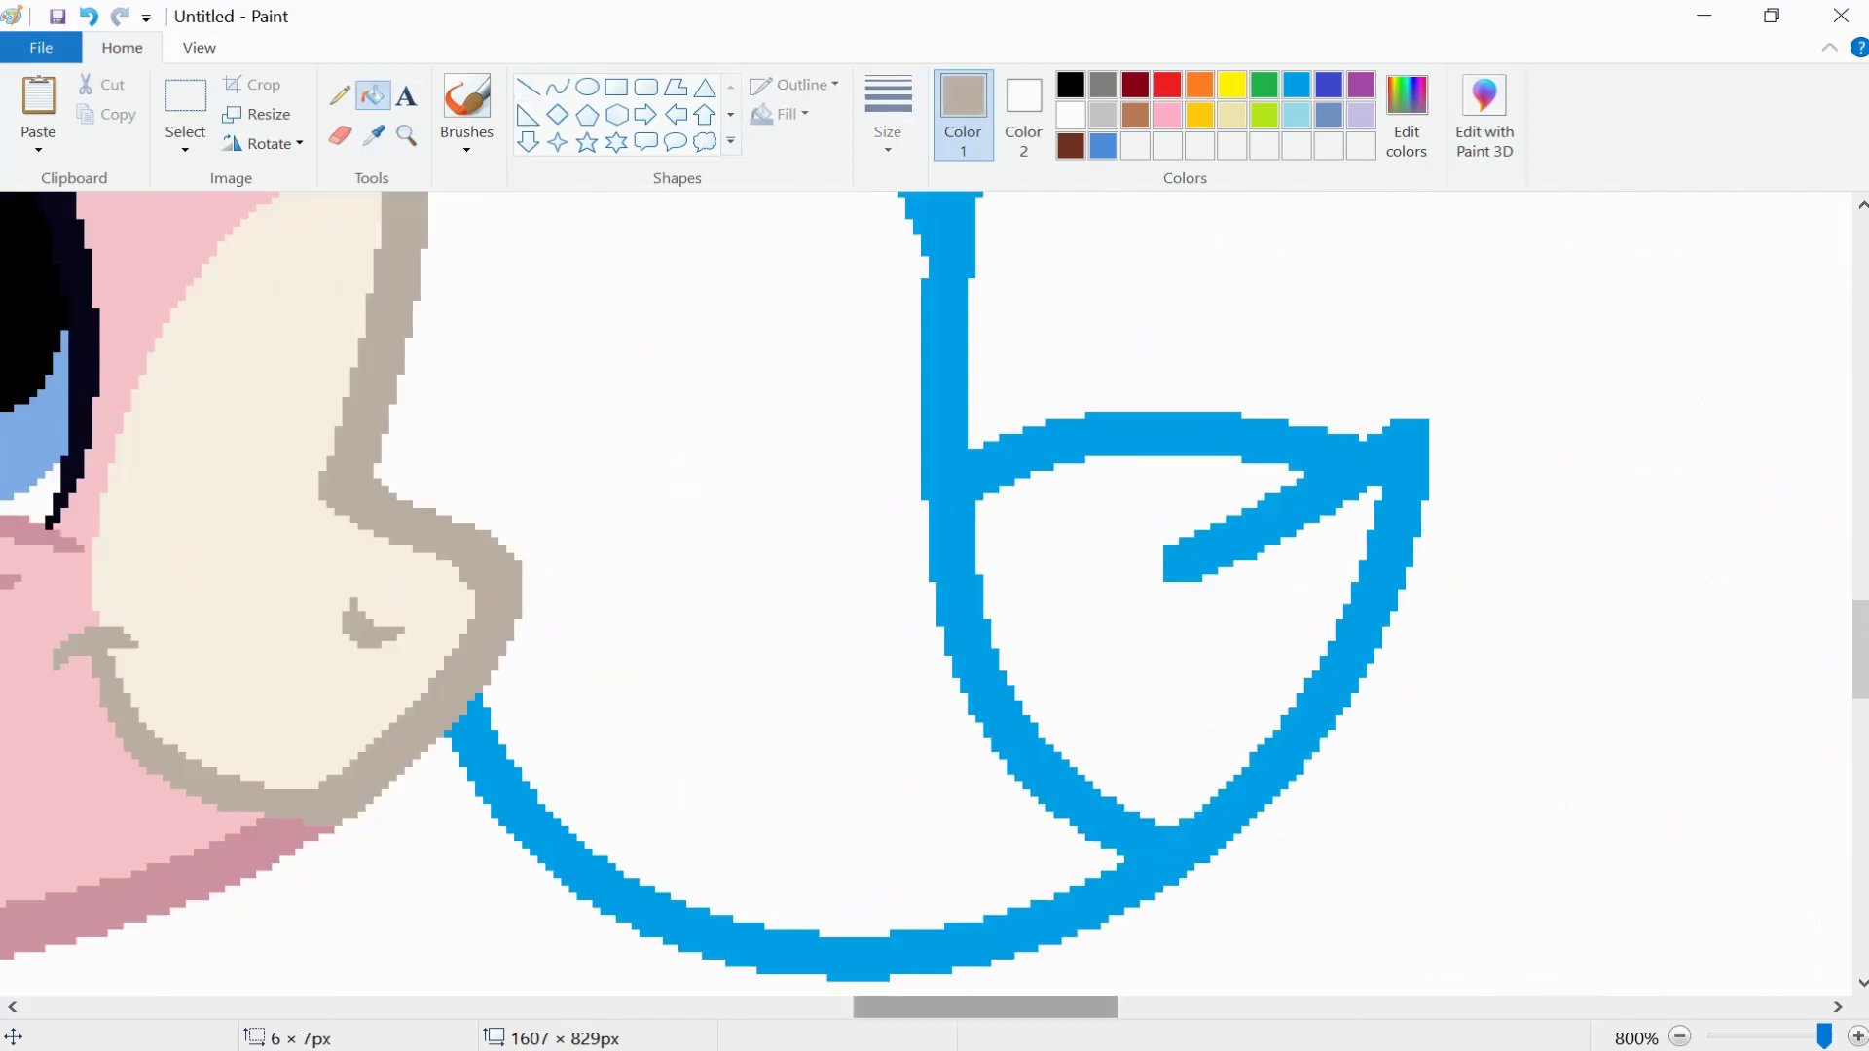
- Sharpen the tip of the forelock's curl in light blue and taper its short inner line with white
scroll(935, 593, "right", 3)
left_click(373, 135)
left_click(865, 659)
left_click(557, 87)
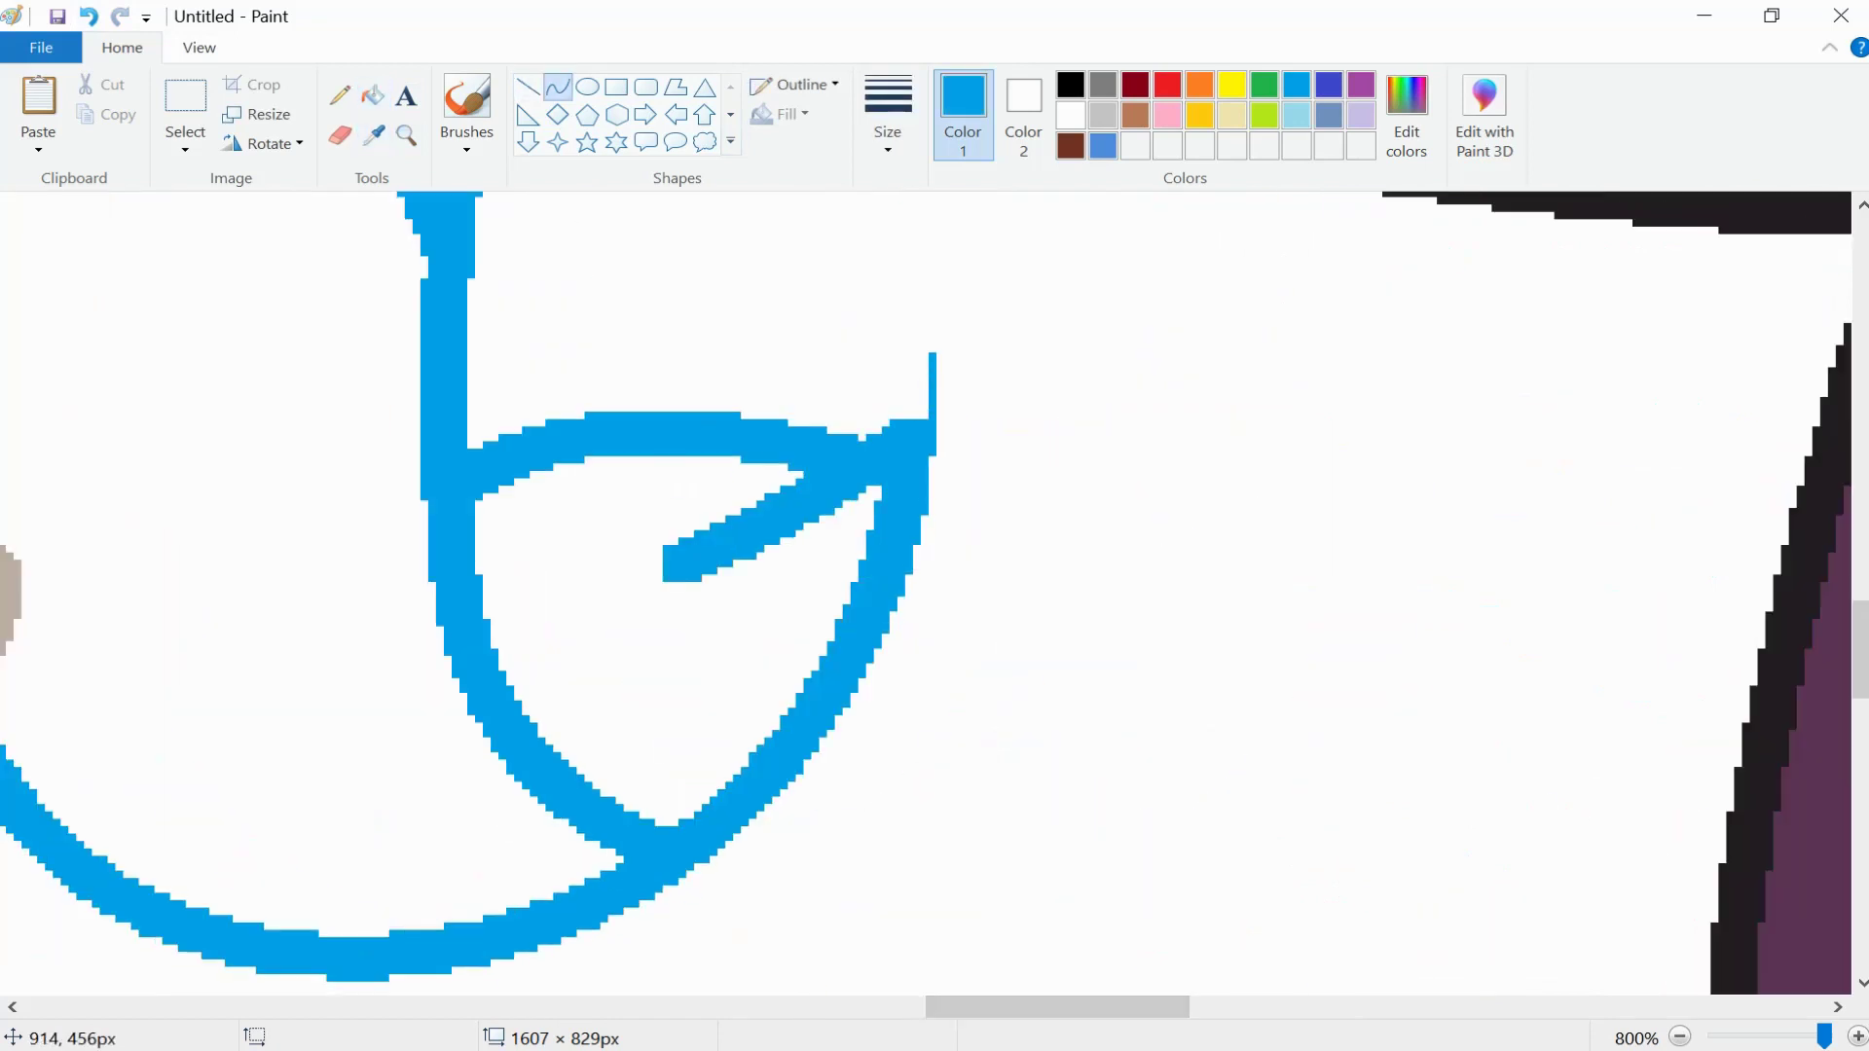
left_click(916, 405)
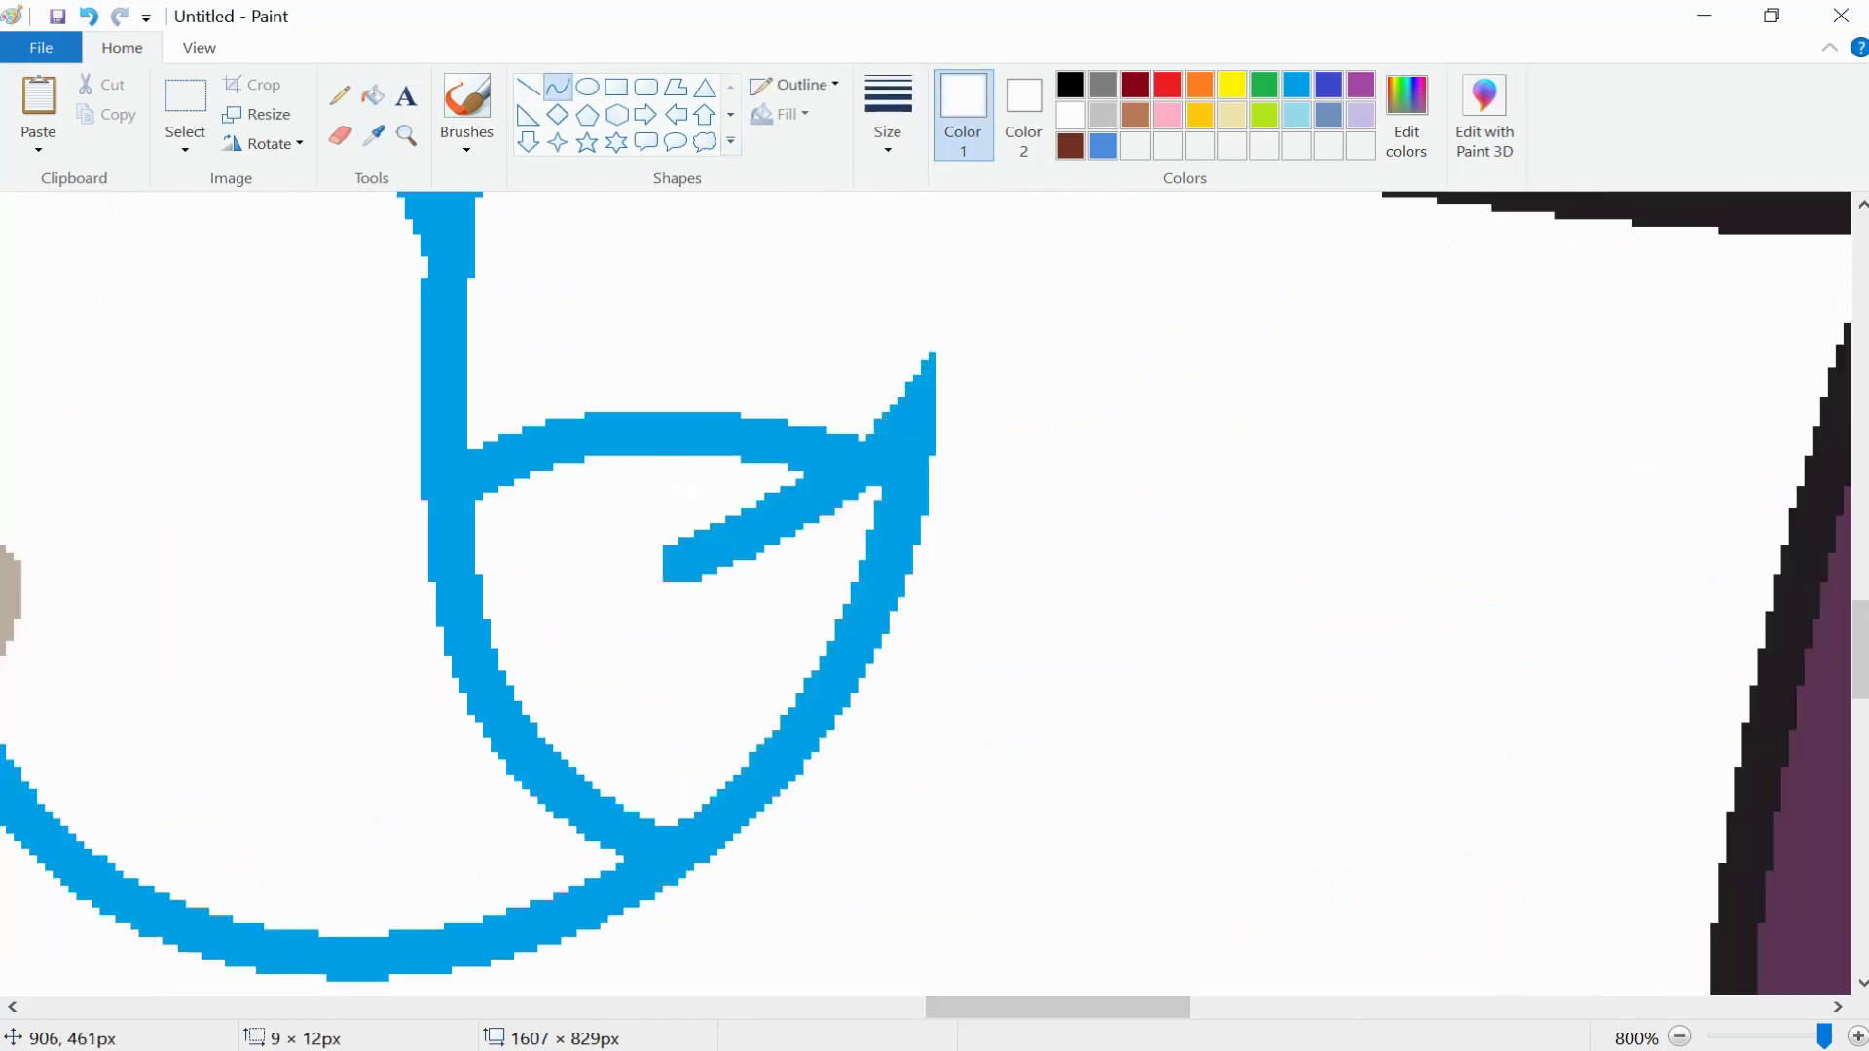
left_click(373, 95)
left_click(682, 560)
- Recolour the pink pony's mane and tail outlines with the dark red taken from the reference character
scroll(935, 594, "down", 4)
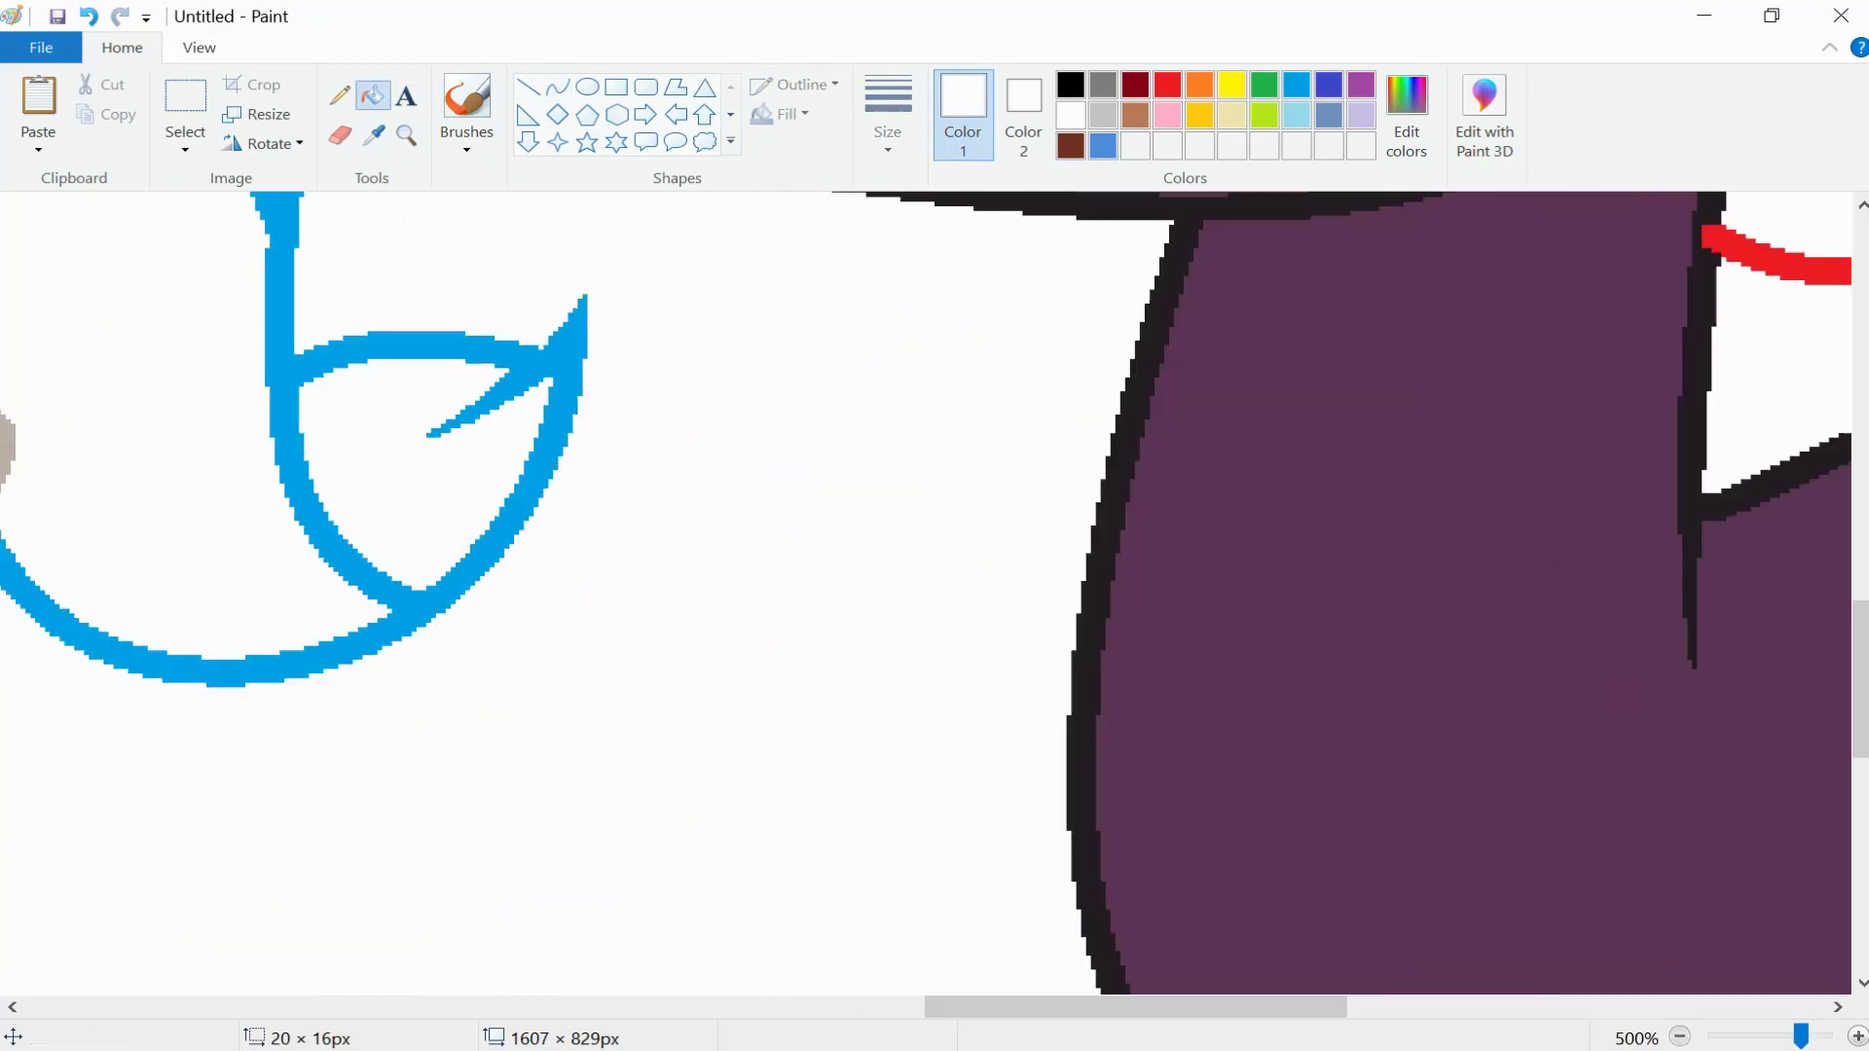
scroll(935, 593, "left", 6)
scroll(935, 594, "up", 2)
left_click(409, 230)
left_click(760, 563)
left_click(975, 331)
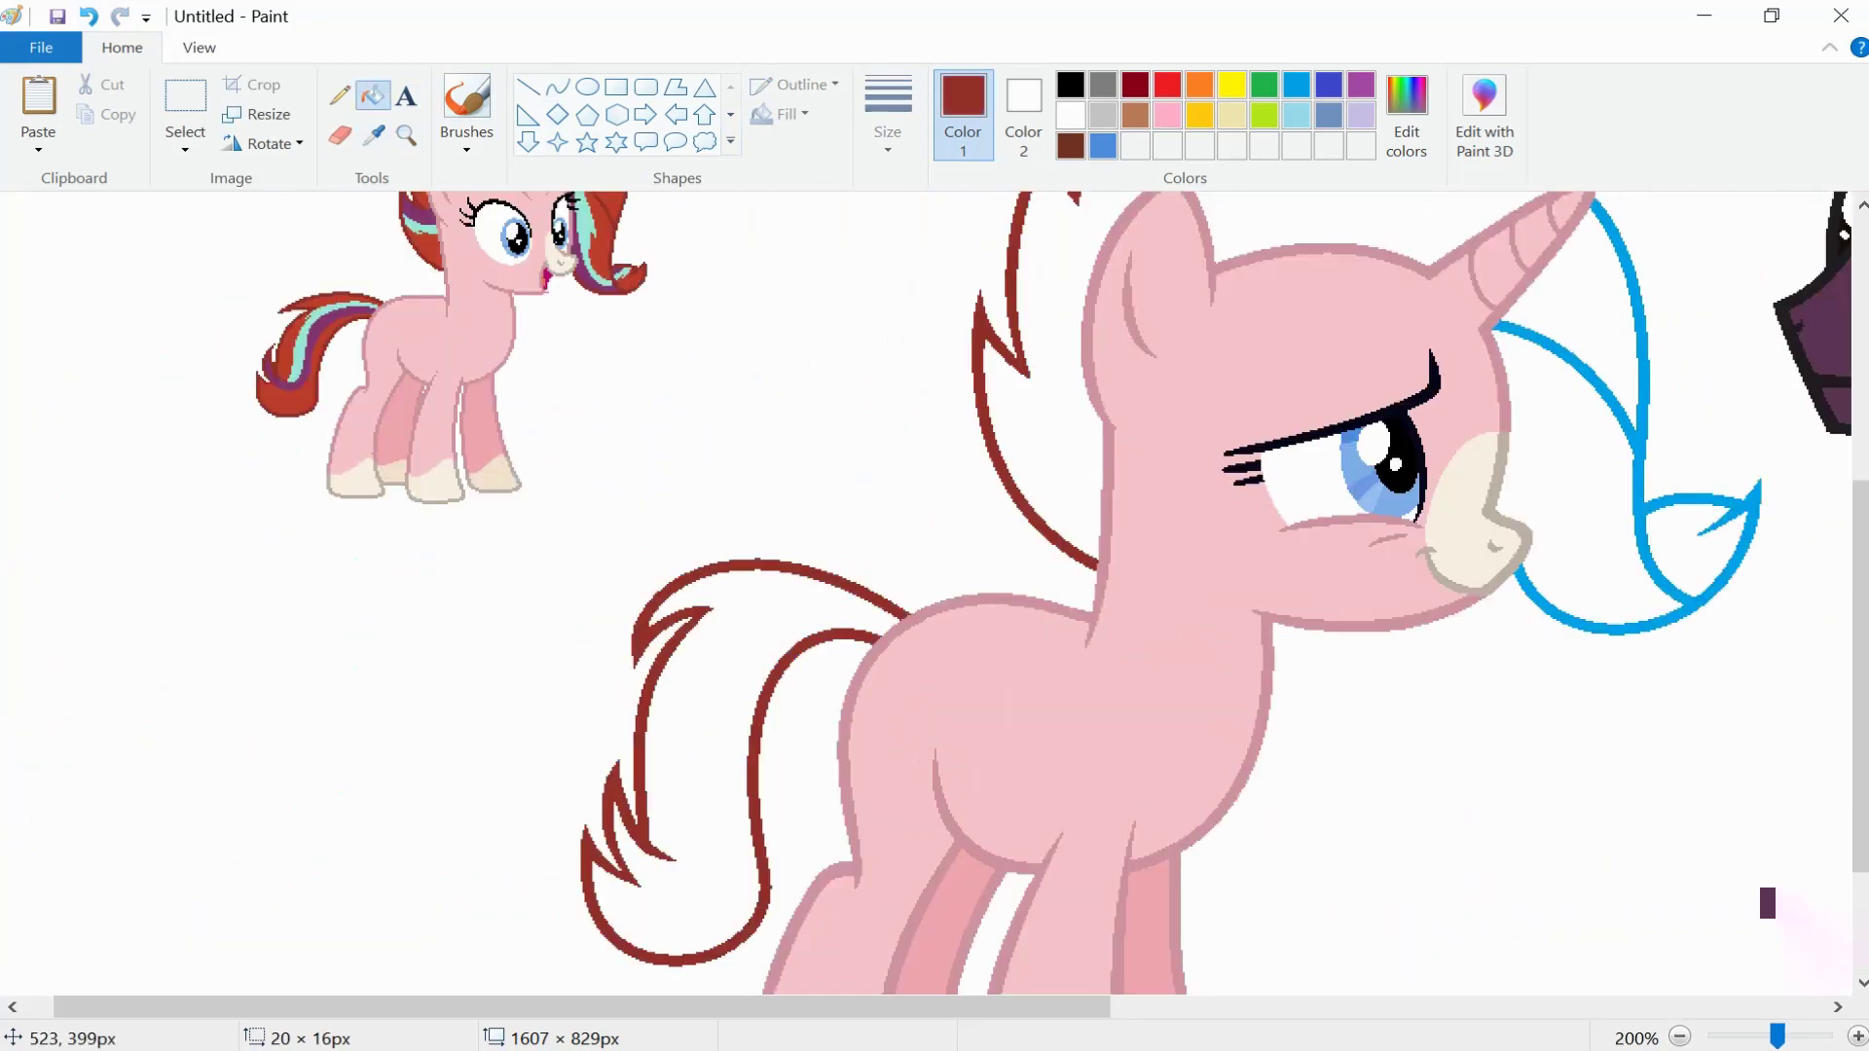
left_click(1644, 409)
- Copy the area around the pink pony, and fill its mane and tail with the reference character's red
left_click(1679, 1038)
left_click(185, 97)
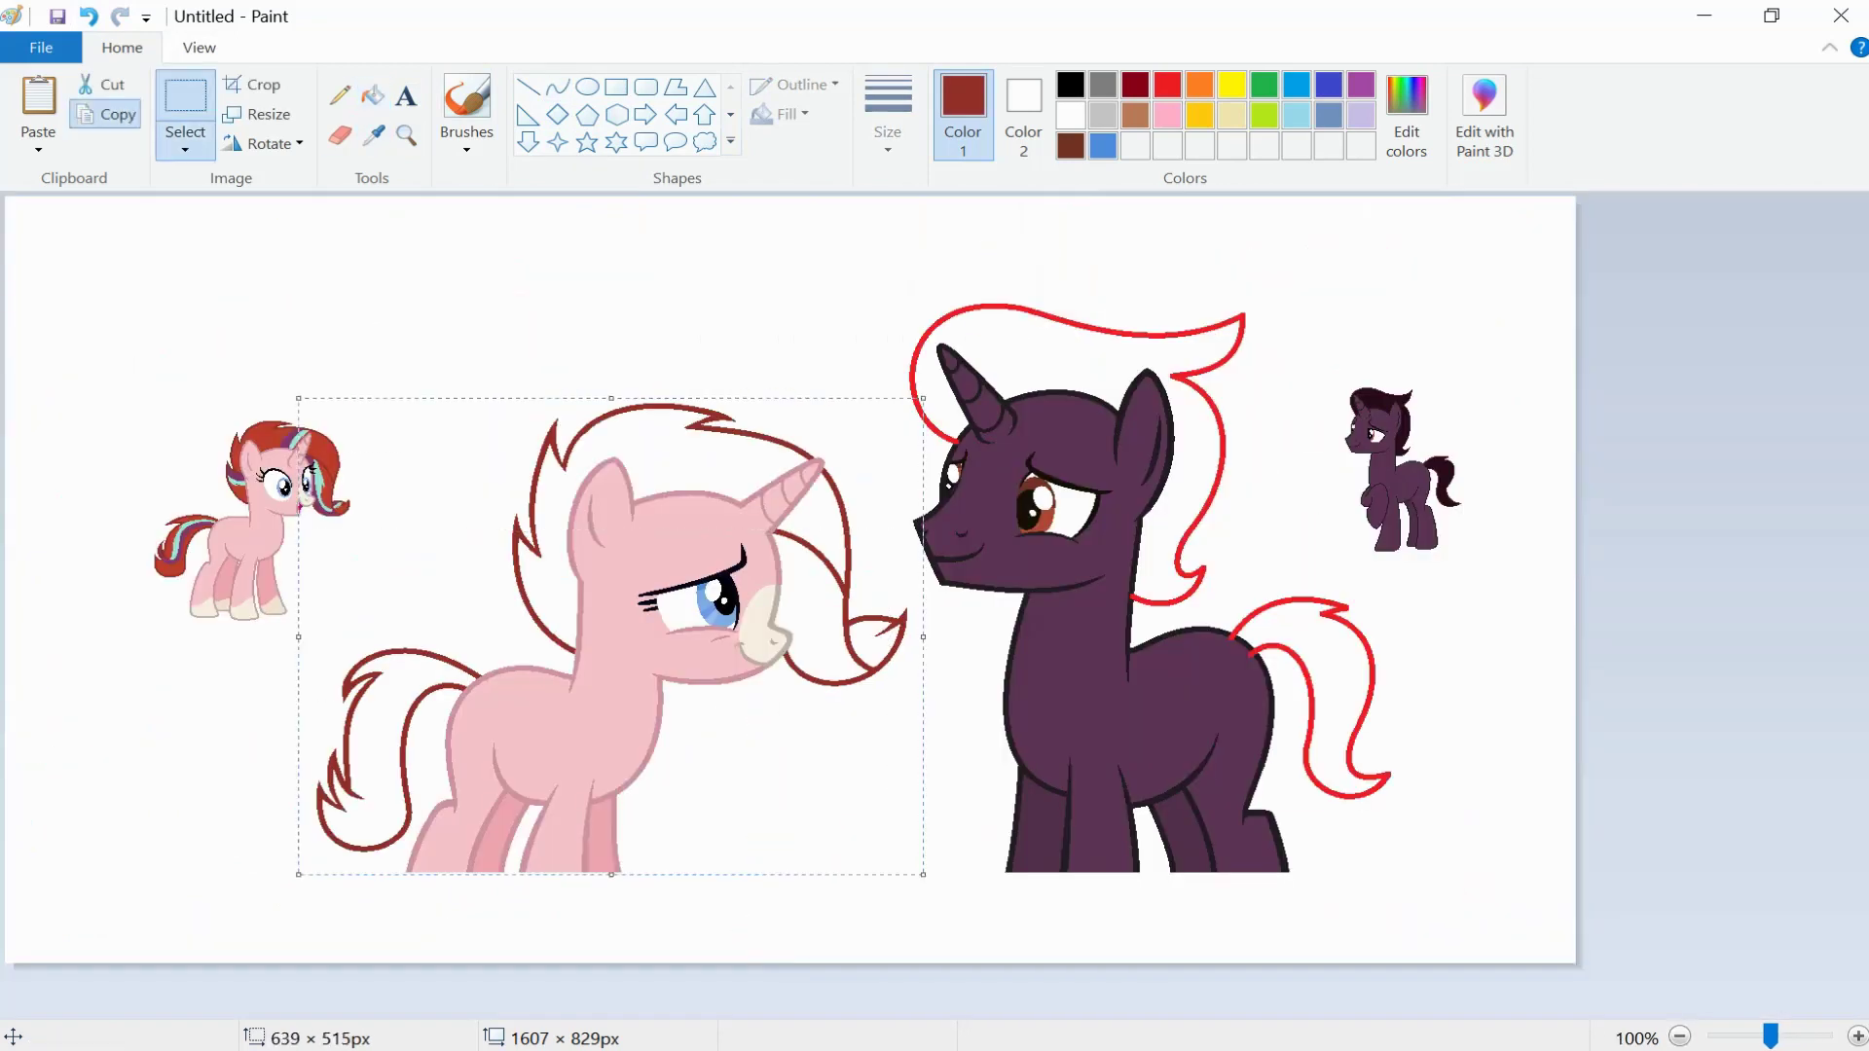
scroll(607, 698, "up", 1)
left_click(373, 94)
left_click(1370, 382)
left_click(503, 851)
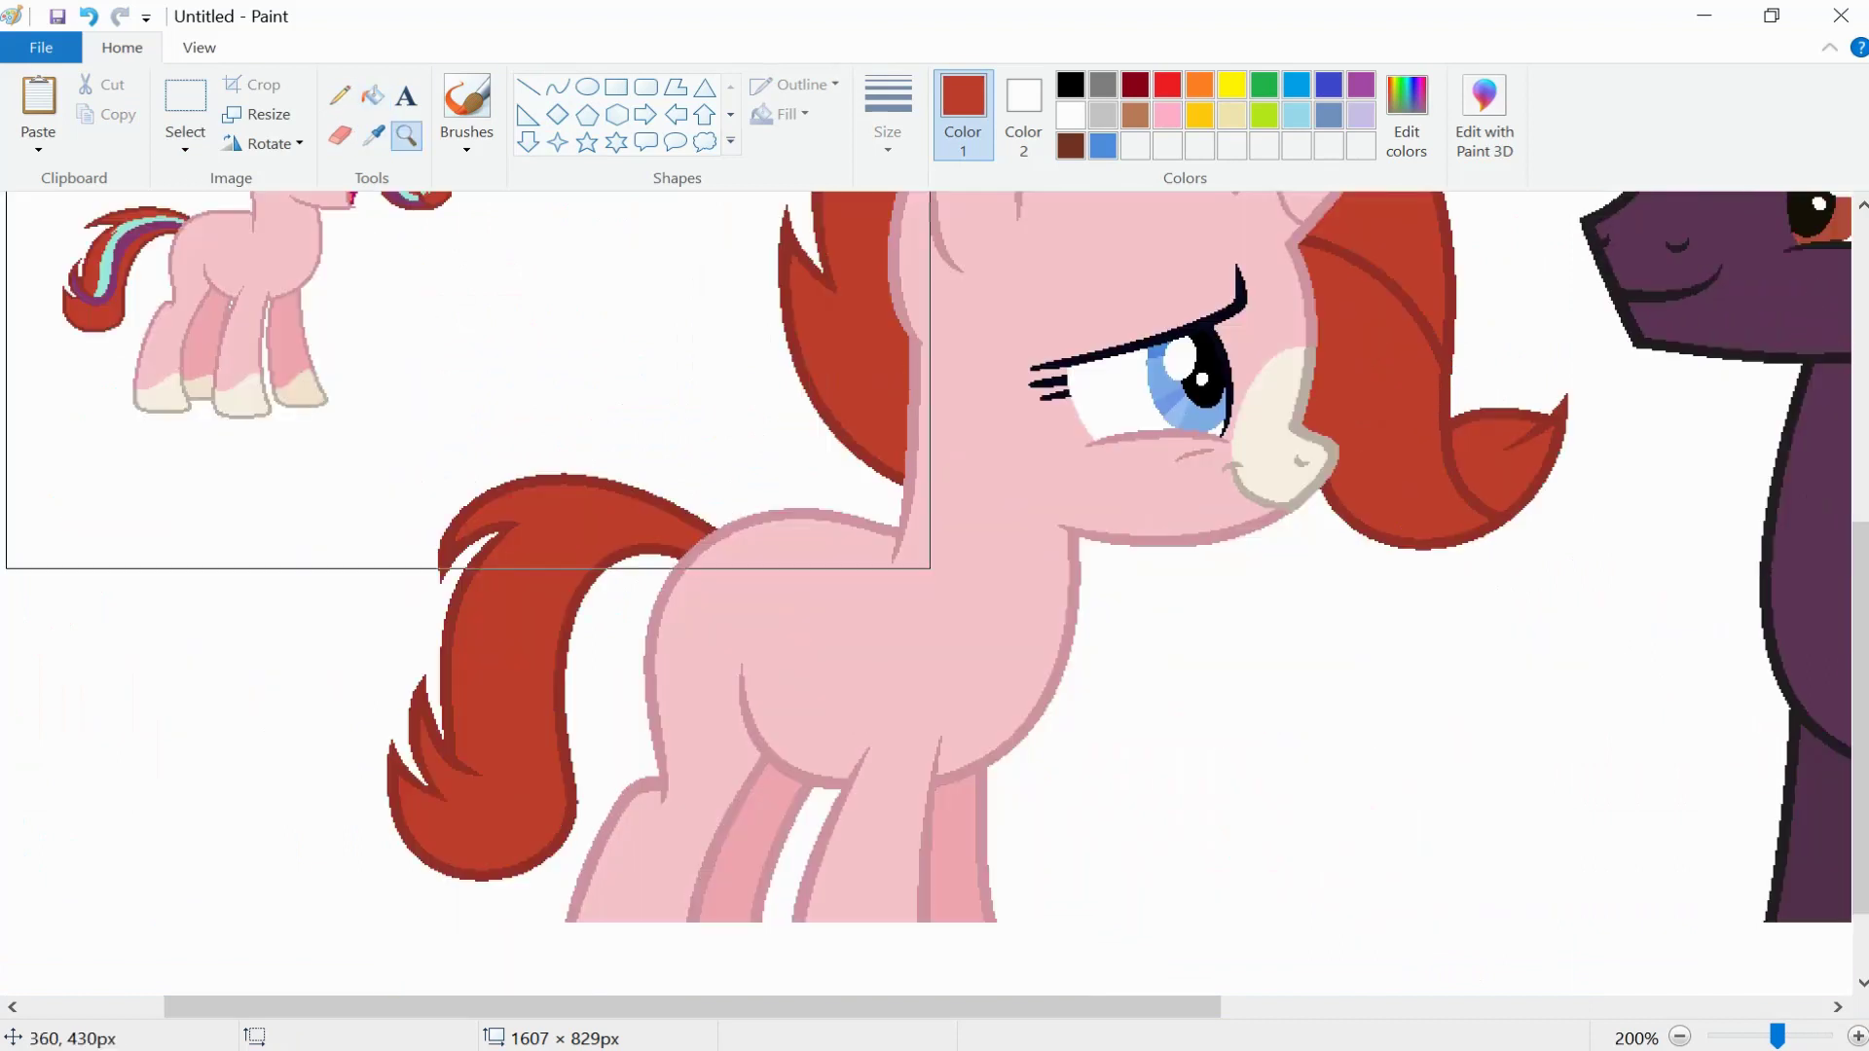
- Draw a curved stripe along the tail from the rump to the lower spikes in the reference's purple
left_click(682, 506)
left_click(373, 135)
left_click(584, 208)
left_click(558, 87)
scroll(935, 594, "up", 2)
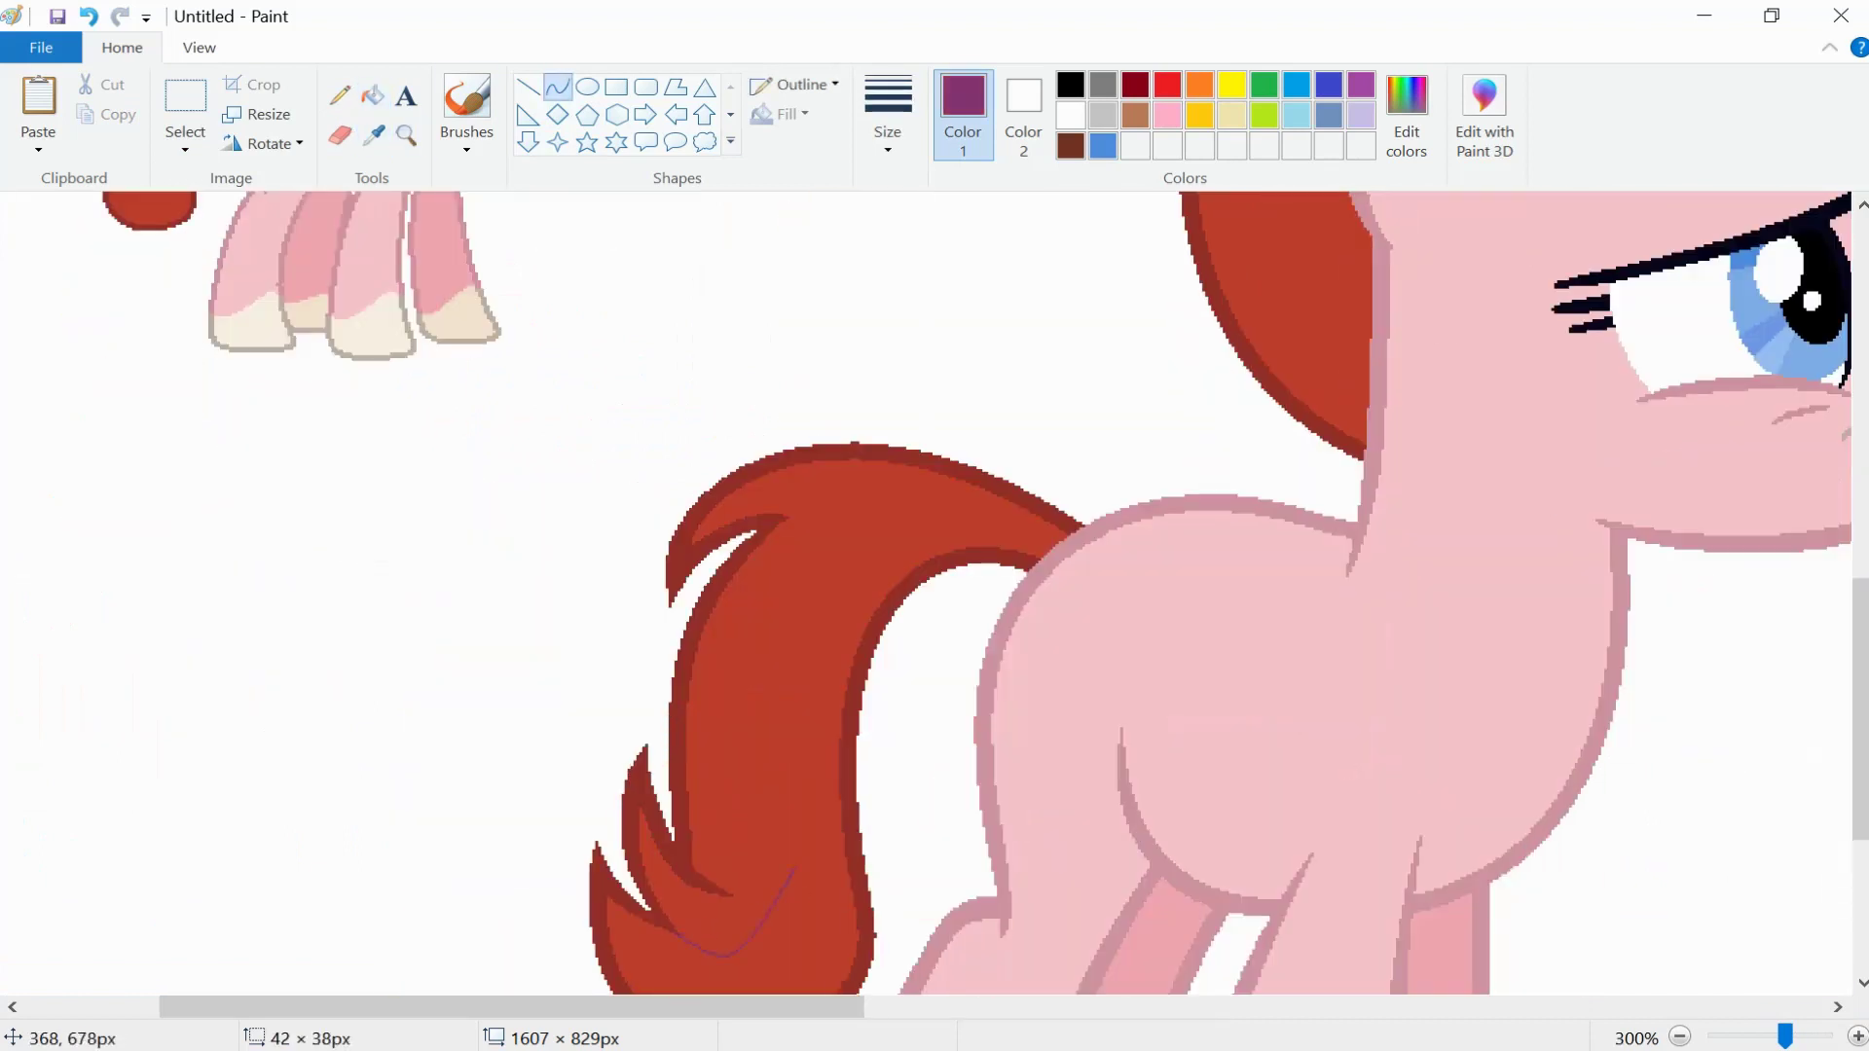
scroll(823, 541, "up", 2)
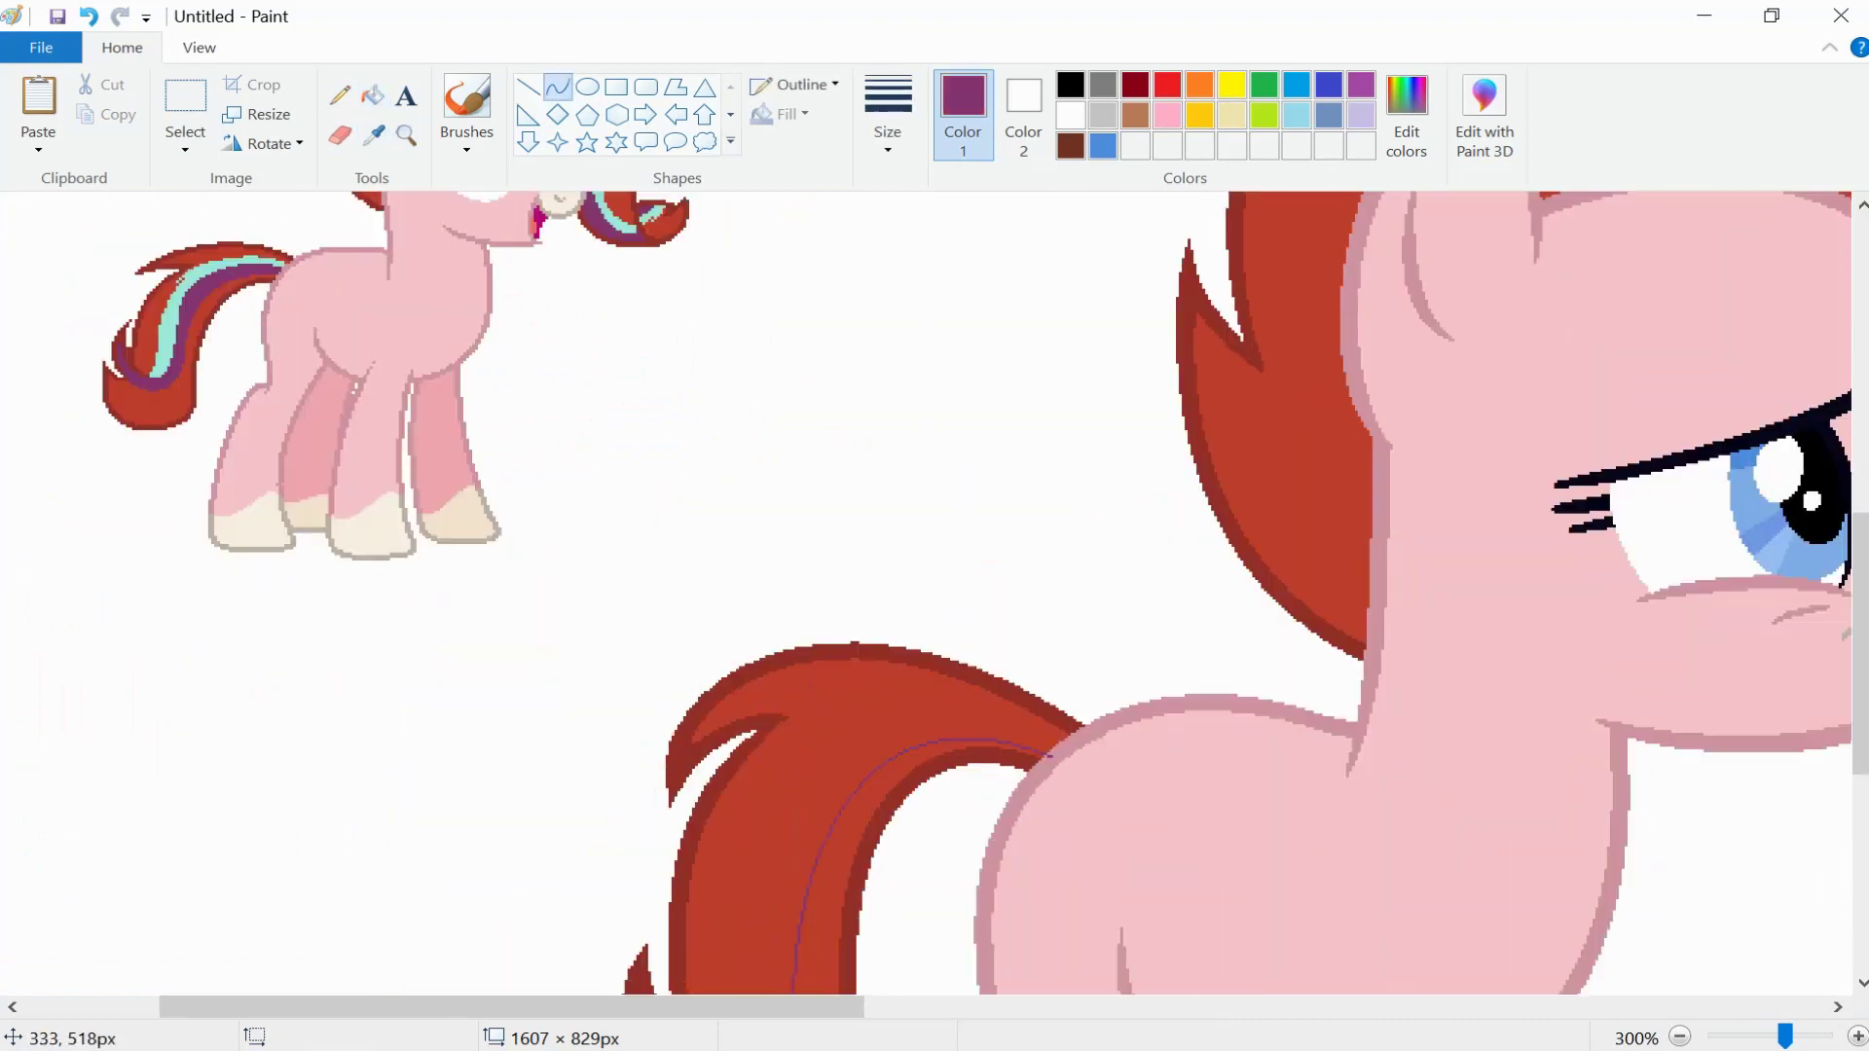
scroll(656, 856, "down", 2)
left_click_drag(731, 894, 765, 832)
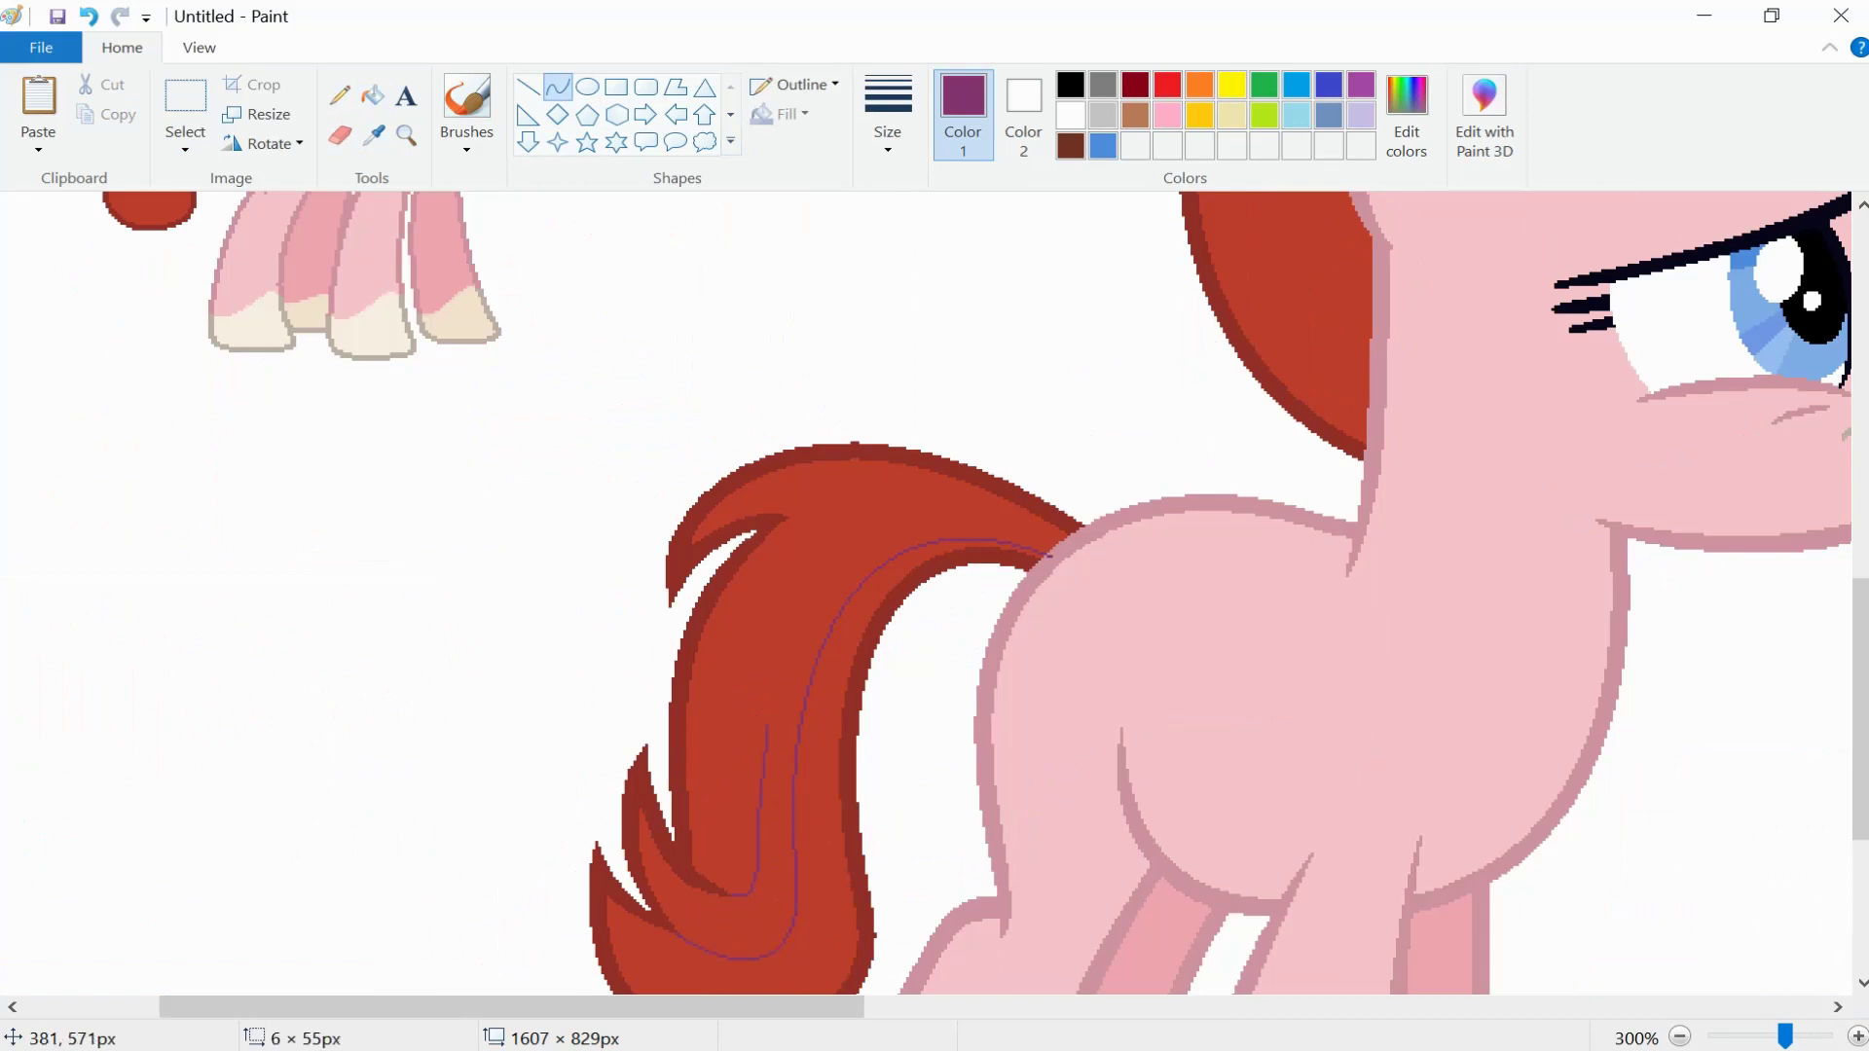
- Add purple stripes to the mane's back spike, the top of the mane and the inner edge of the forelock
scroll(1052, 553, "up", 4)
scroll(1071, 506, "right", 2)
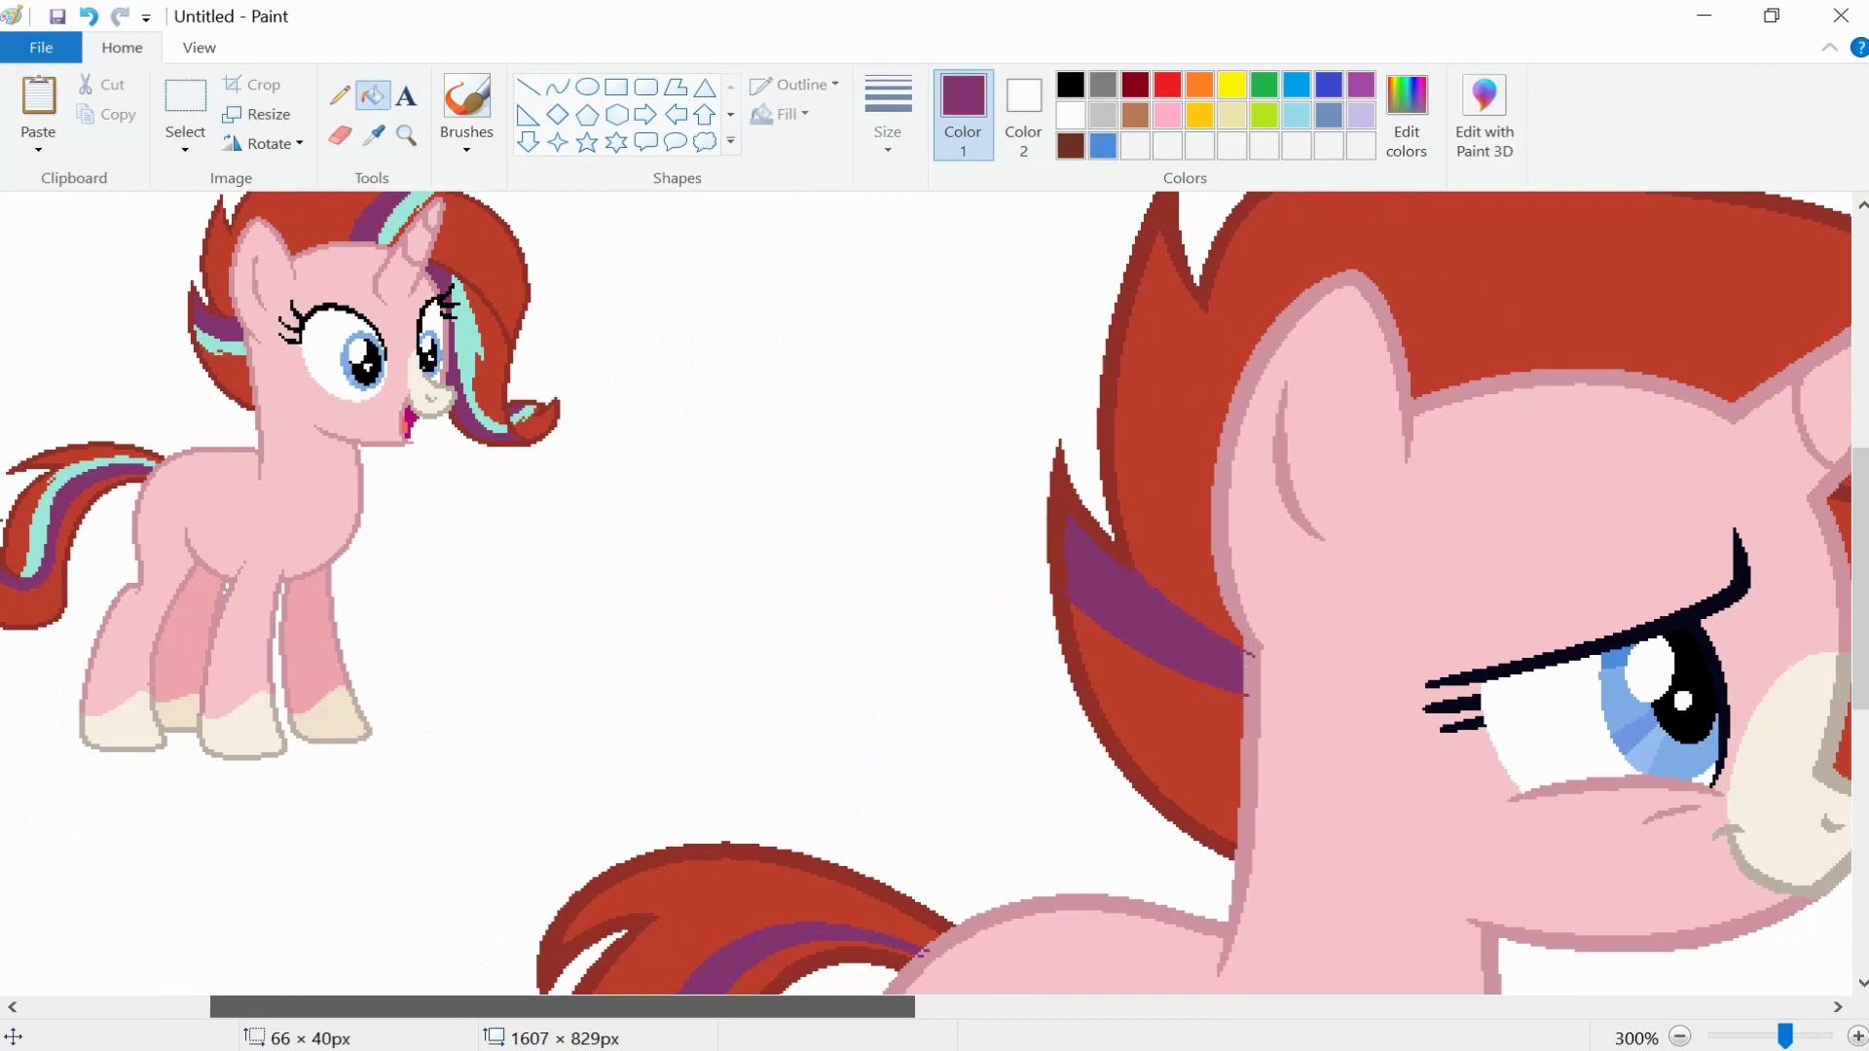
scroll(925, 594, "up", 2)
scroll(924, 594, "right", 4)
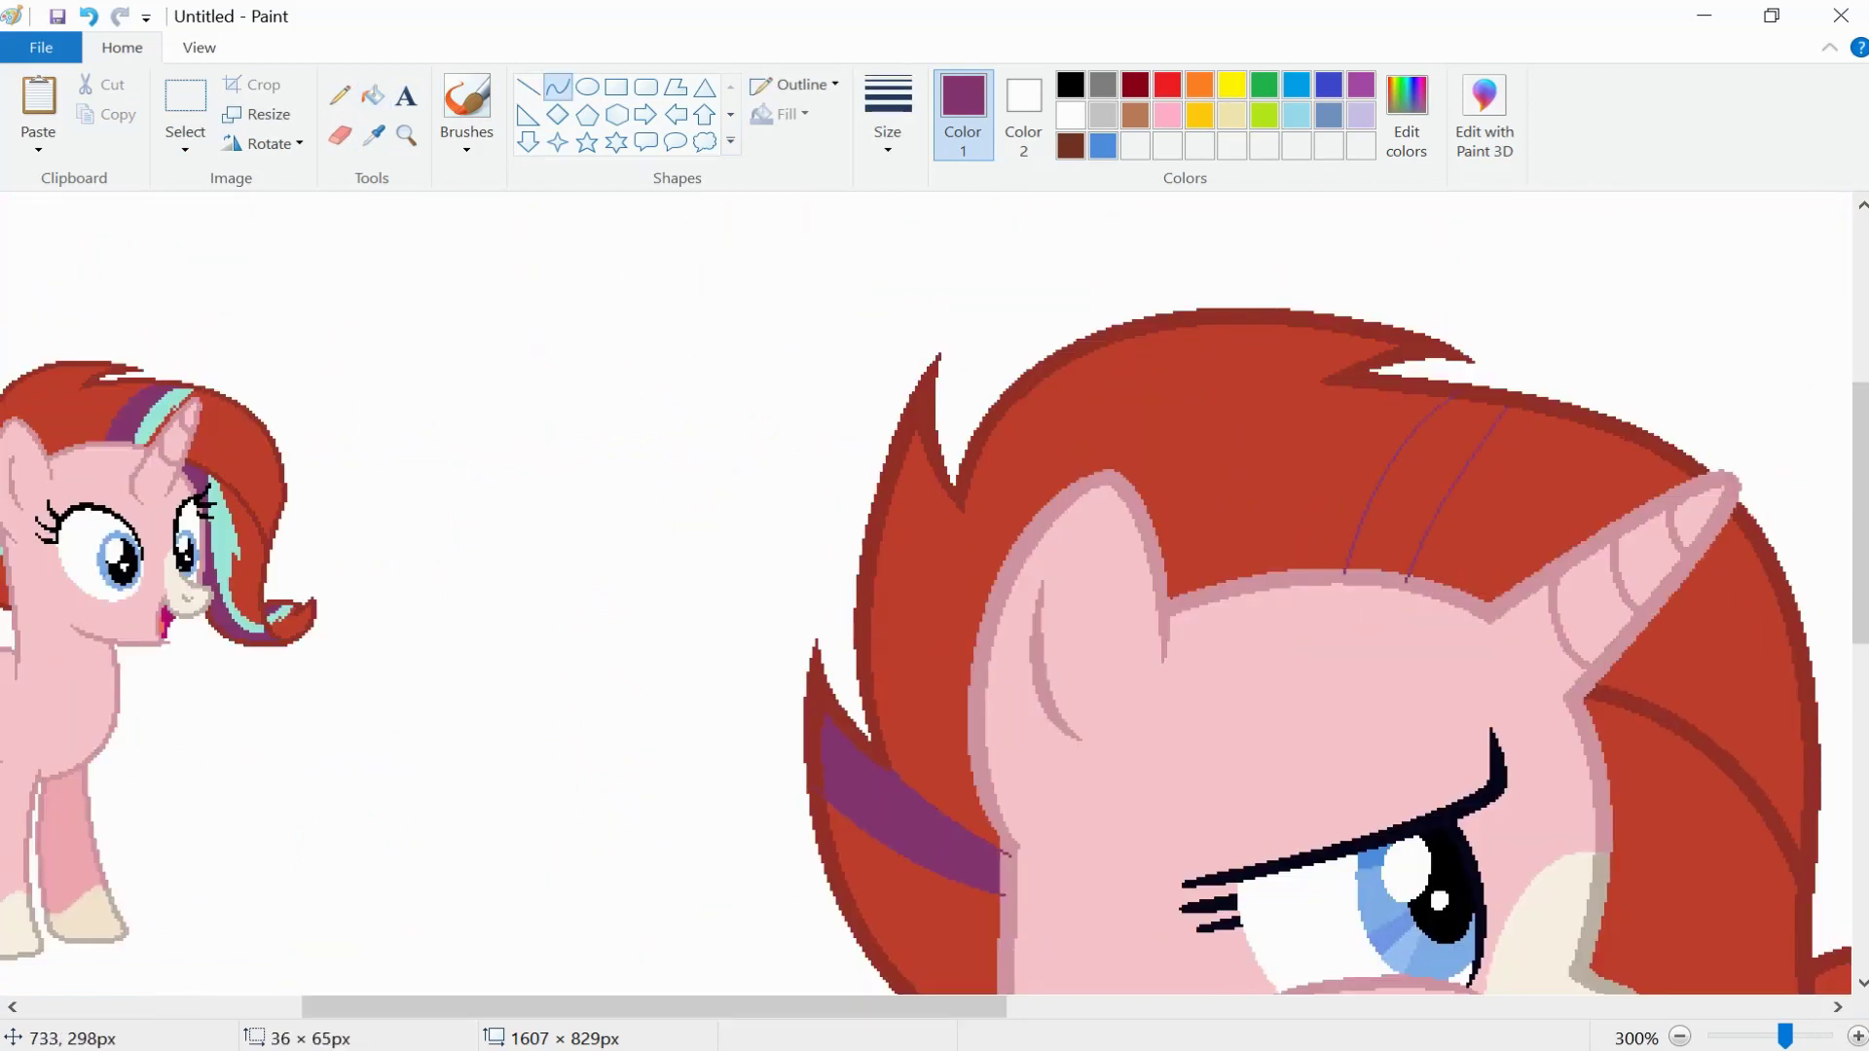
scroll(1411, 516, "down", 2)
scroll(1421, 531, "right", 3)
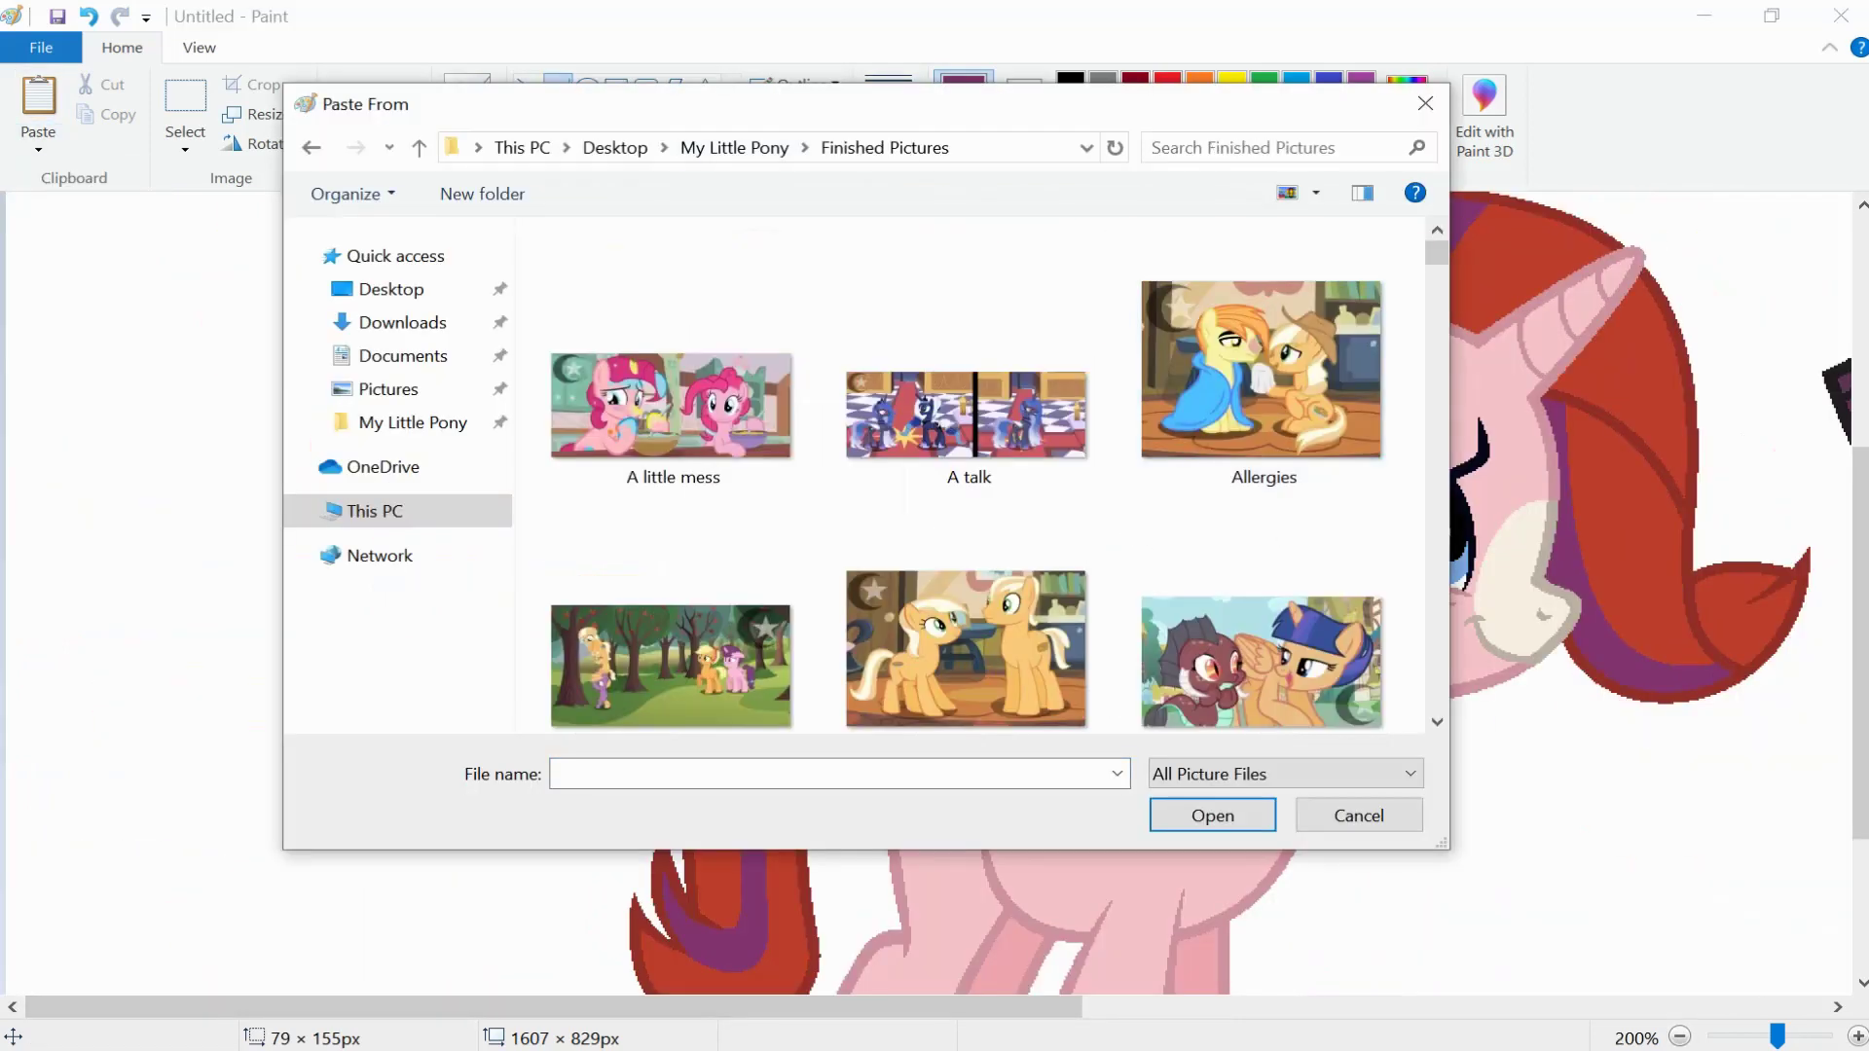
- Browse the saved pictures in the Finished Pictures folder
scroll(1358, 638, "down", 10)
scroll(1358, 637, "down", 15)
scroll(1358, 638, "down", 12)
double_click(1359, 637)
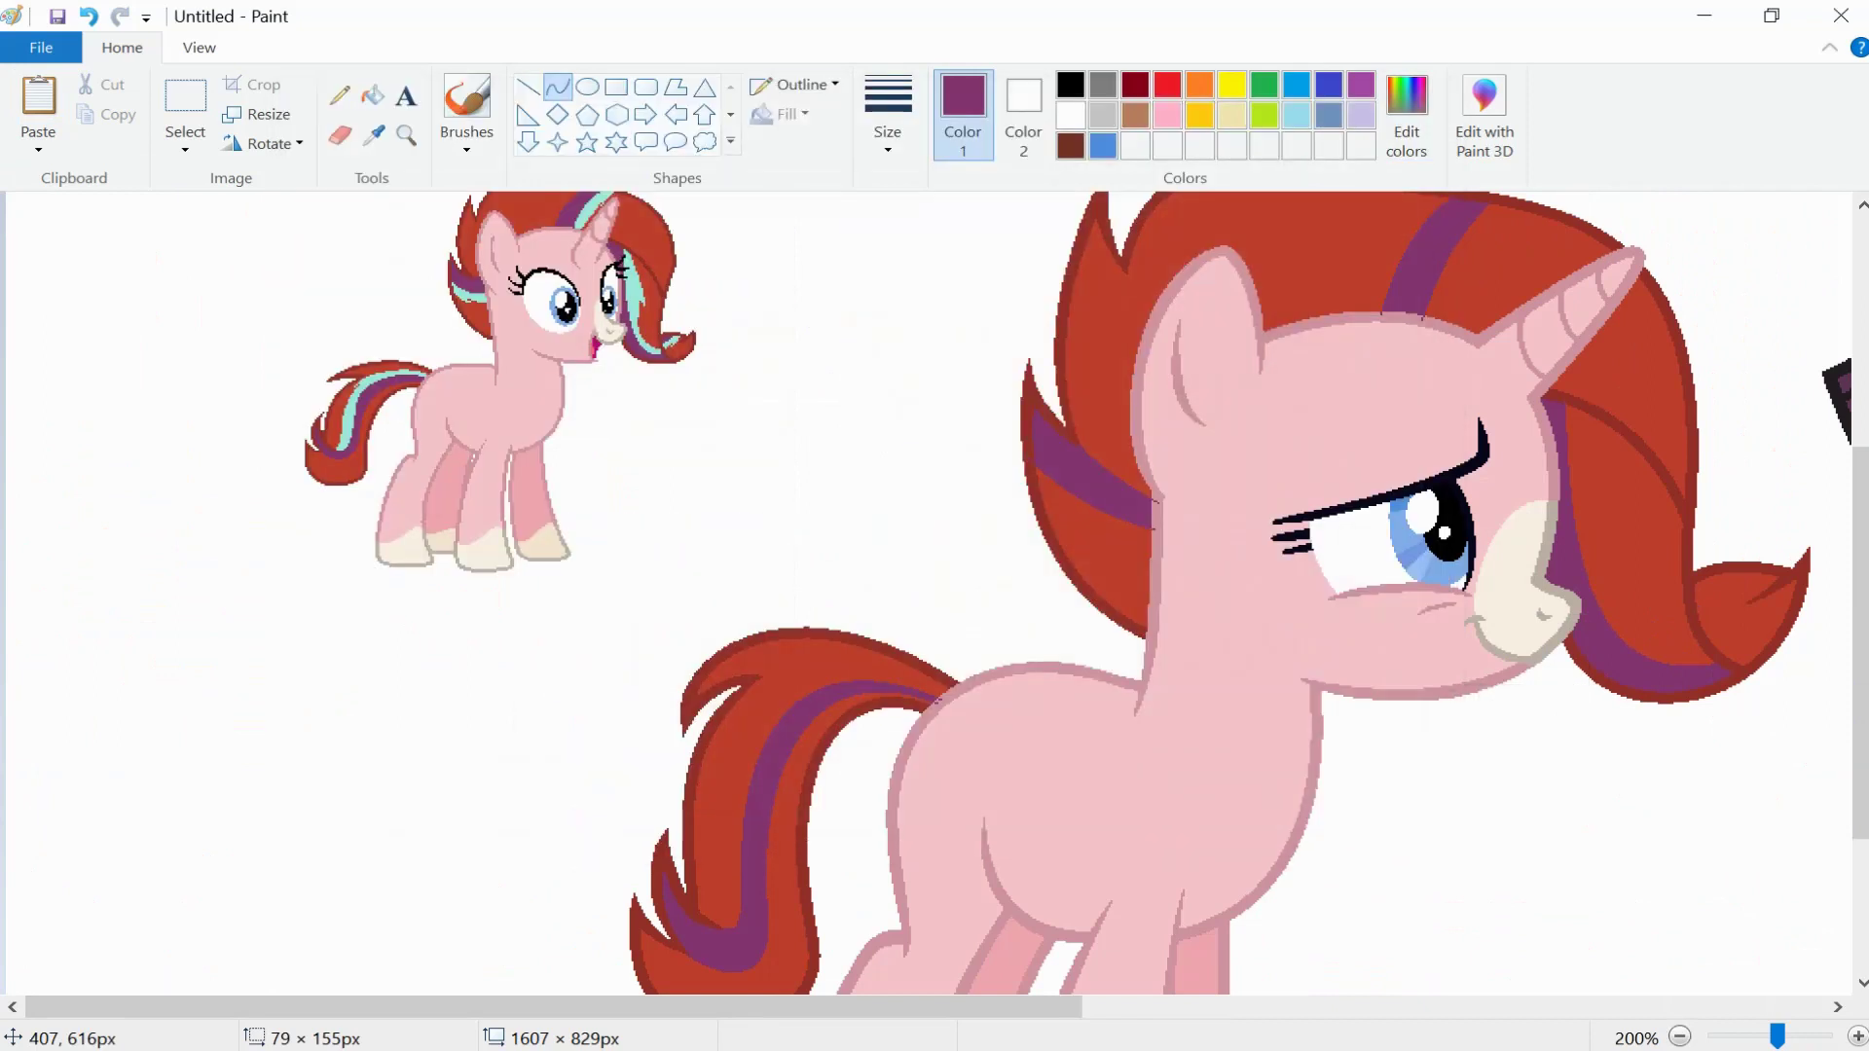
- Add a purple patch at the upper base of the forelock's curl
scroll(926, 593, "right", 5)
left_click(1344, 628)
scroll(1343, 628, "up", 2)
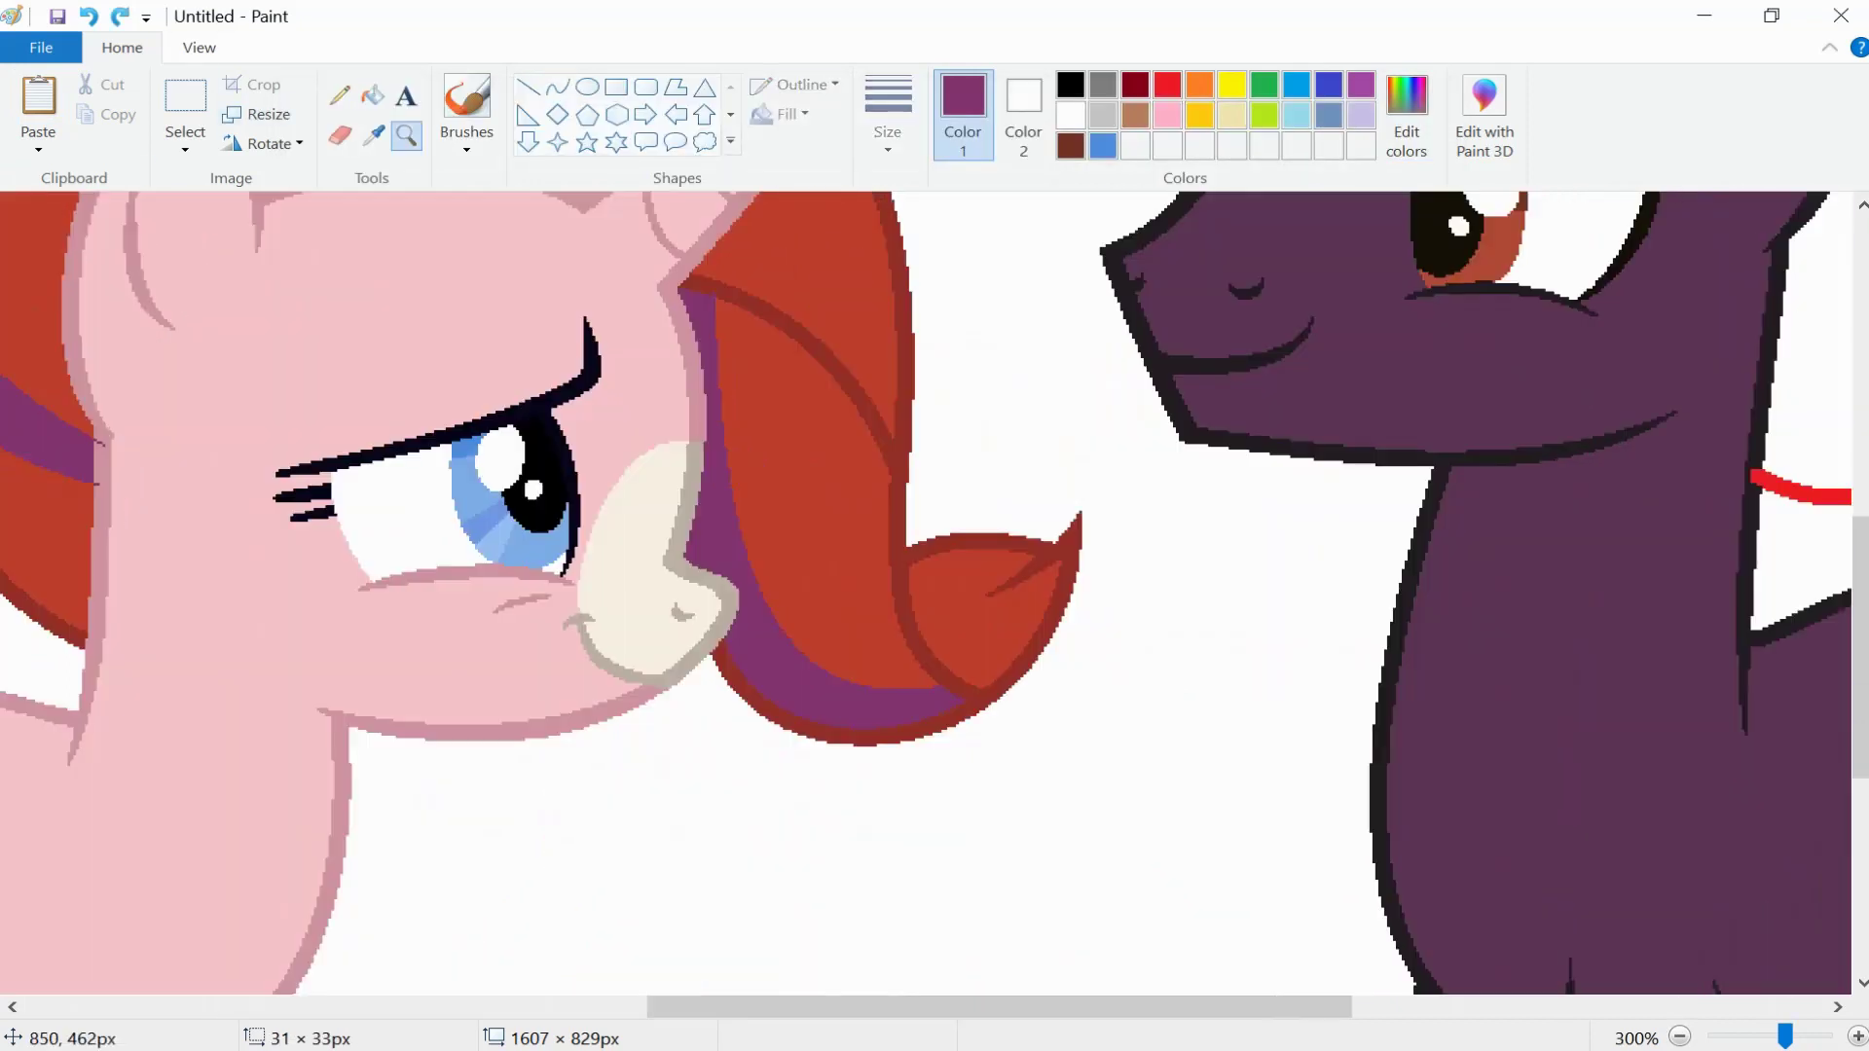
left_click(373, 94)
- Draw the upper edge of a second tail stripe above the purple one in the reference's light teal
scroll(926, 593, "left", 10)
left_click(373, 134)
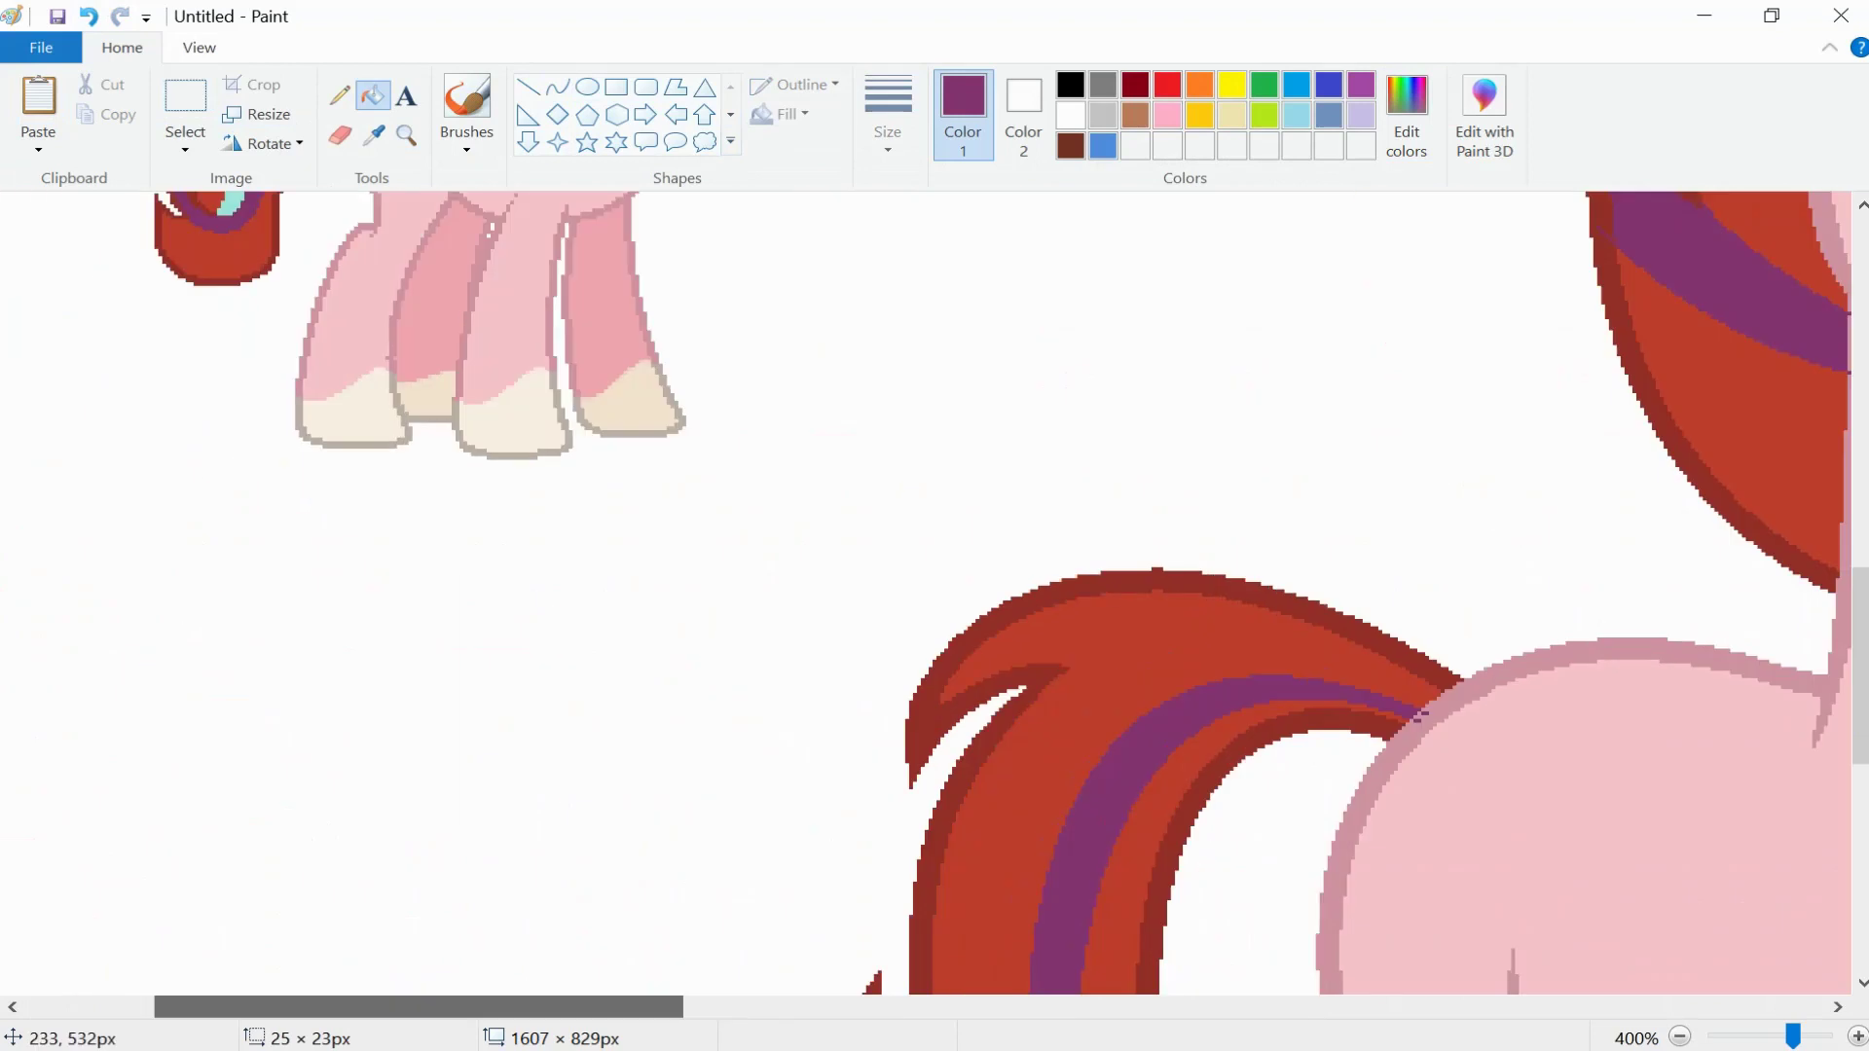
left_click(522, 292)
scroll(926, 592, "right", 5)
left_click(557, 87)
scroll(954, 667, "up", 5)
left_click_drag(876, 758, 1270, 684)
left_click_drag(973, 701, 954, 577)
left_click(954, 578)
- Draw the lower part of the teal tail stripe's edge and fill the stripe with light teal
scroll(799, 876, "down", 3)
left_click_drag(808, 959, 916, 533)
left_click_drag(861, 740, 812, 659)
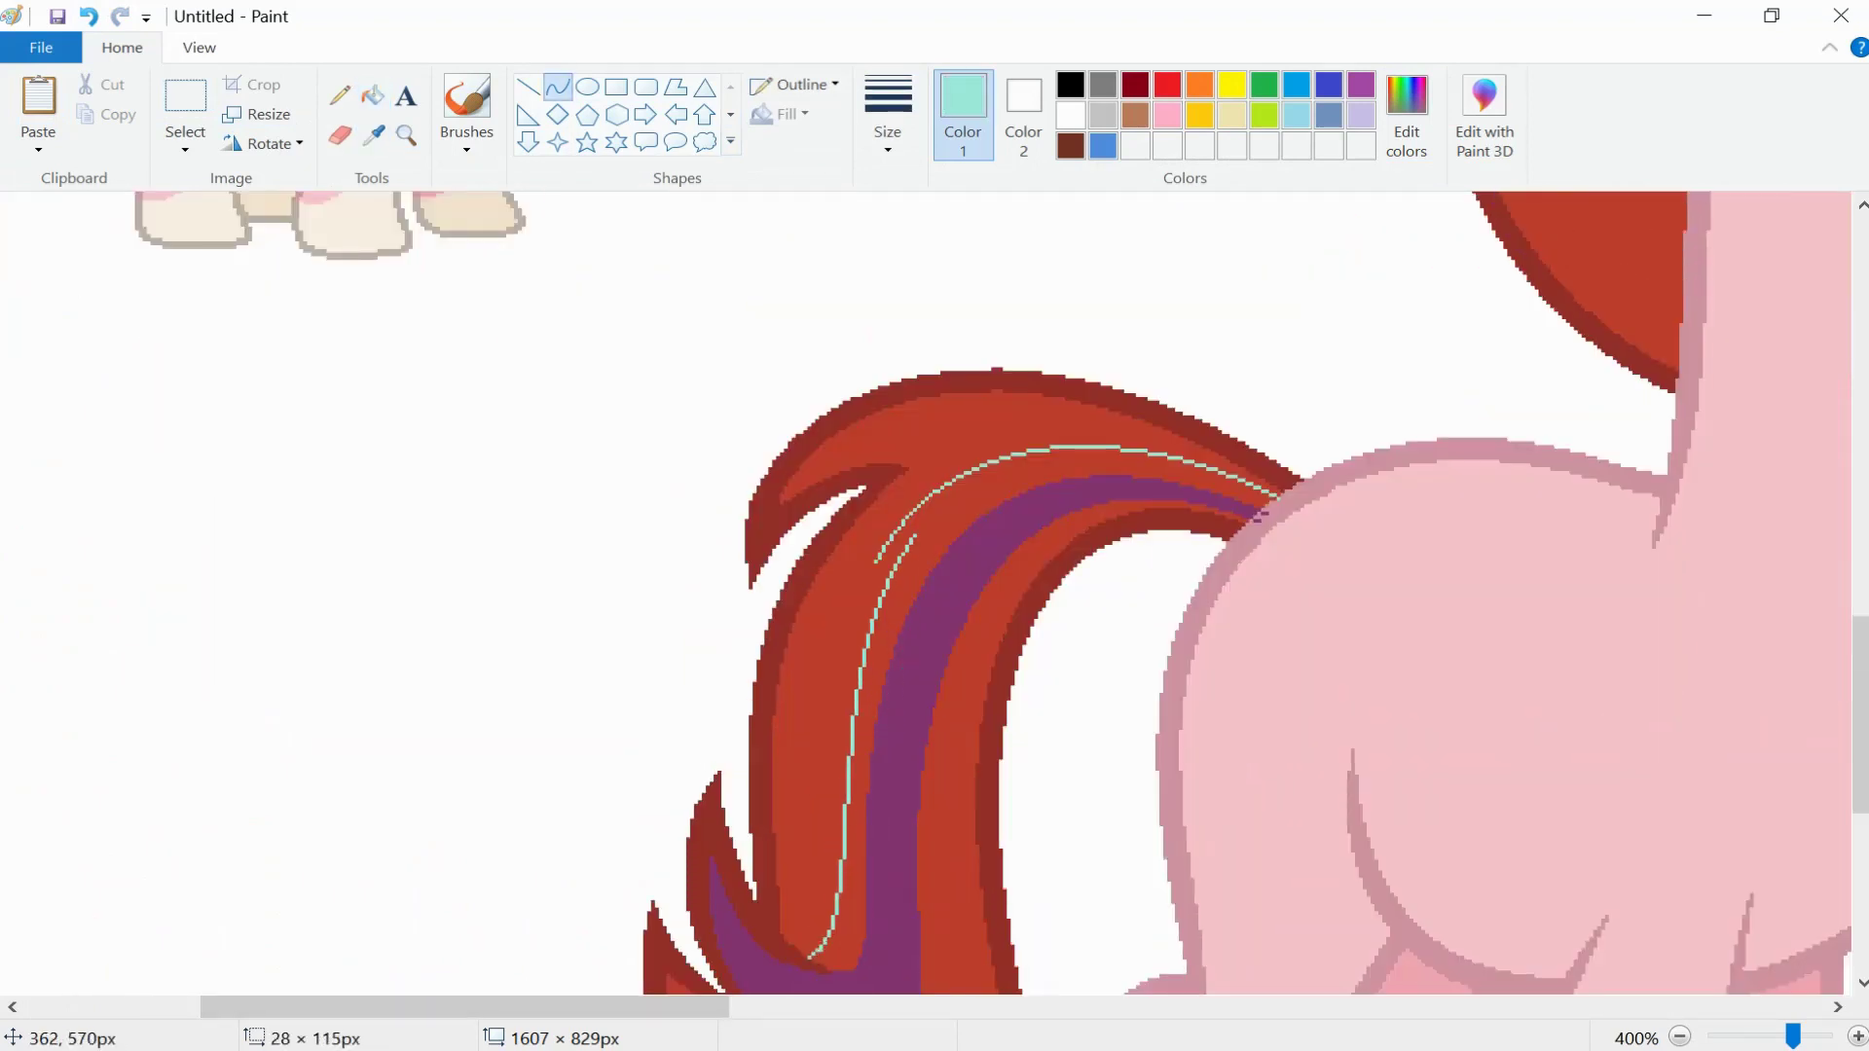
left_click(373, 95)
left_click(870, 682)
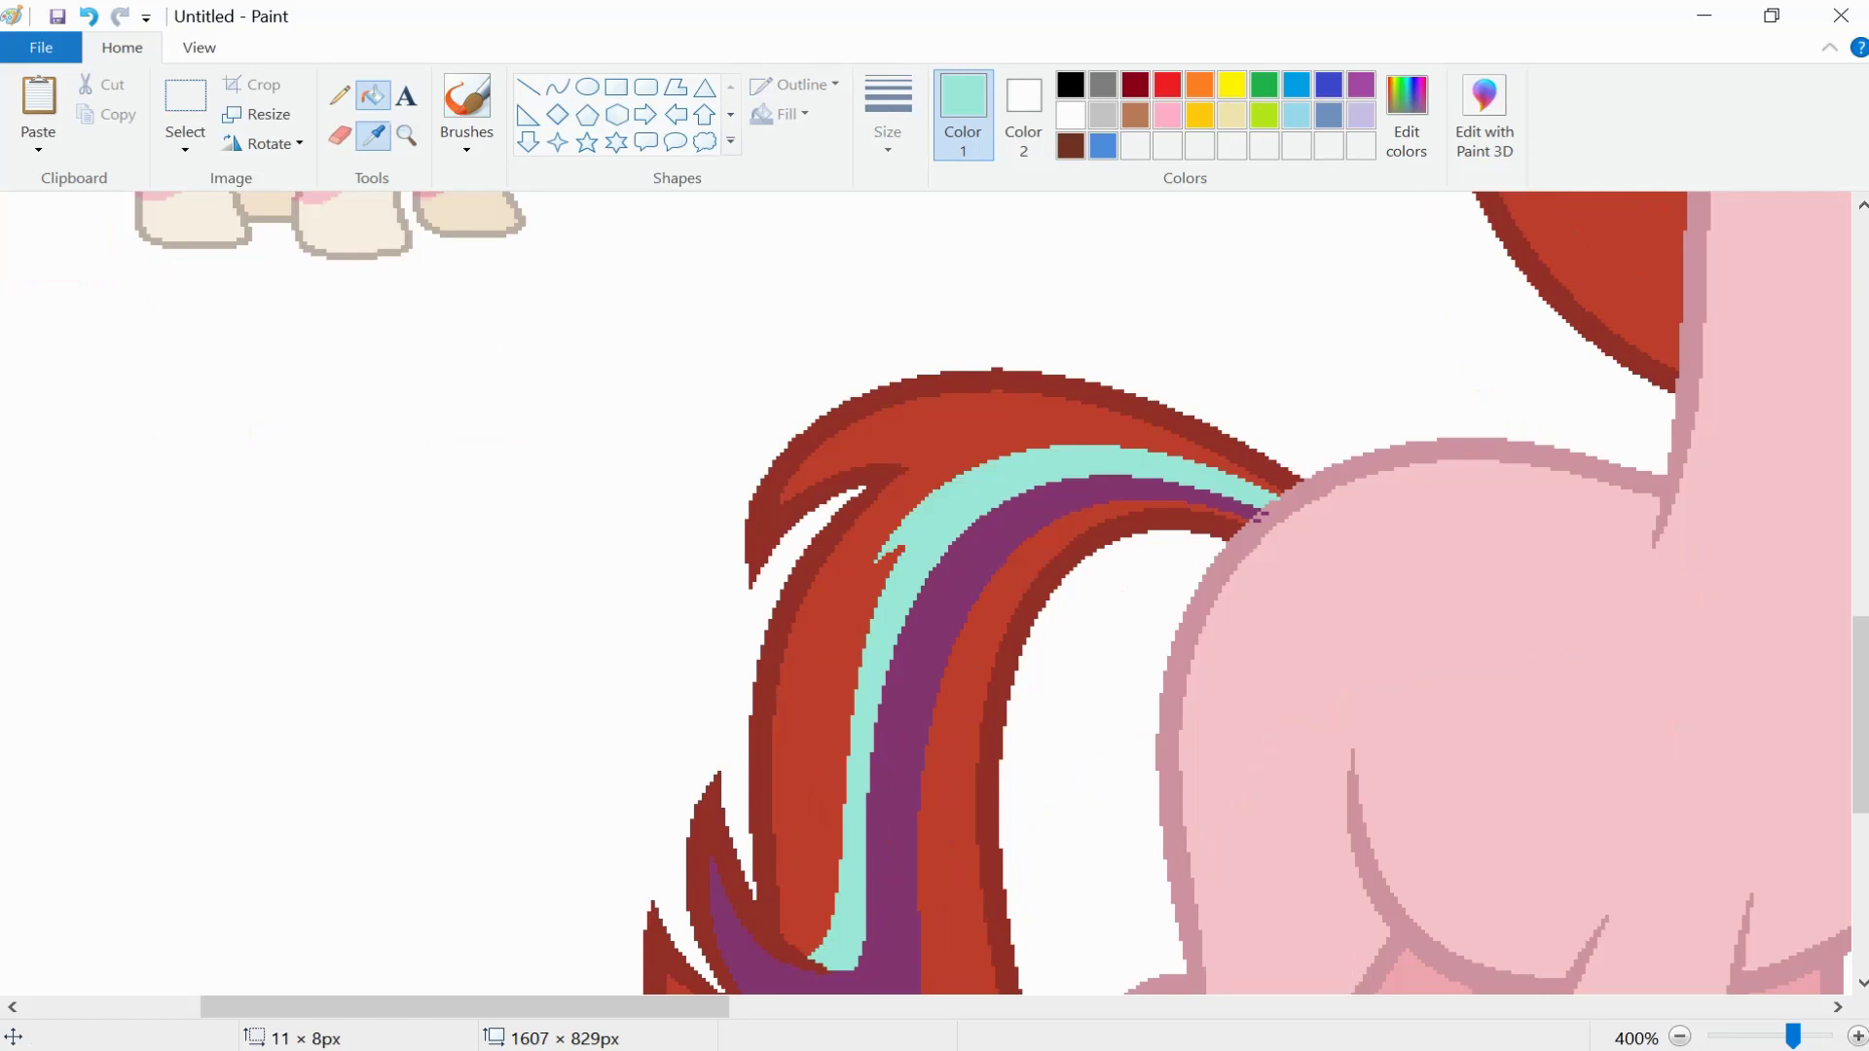
- Draw a notched light teal stripe below the purple one at the mane's back and fill it
left_click(857, 682)
scroll(925, 584, "up", 6)
scroll(925, 585, "right", 1)
left_click(557, 87)
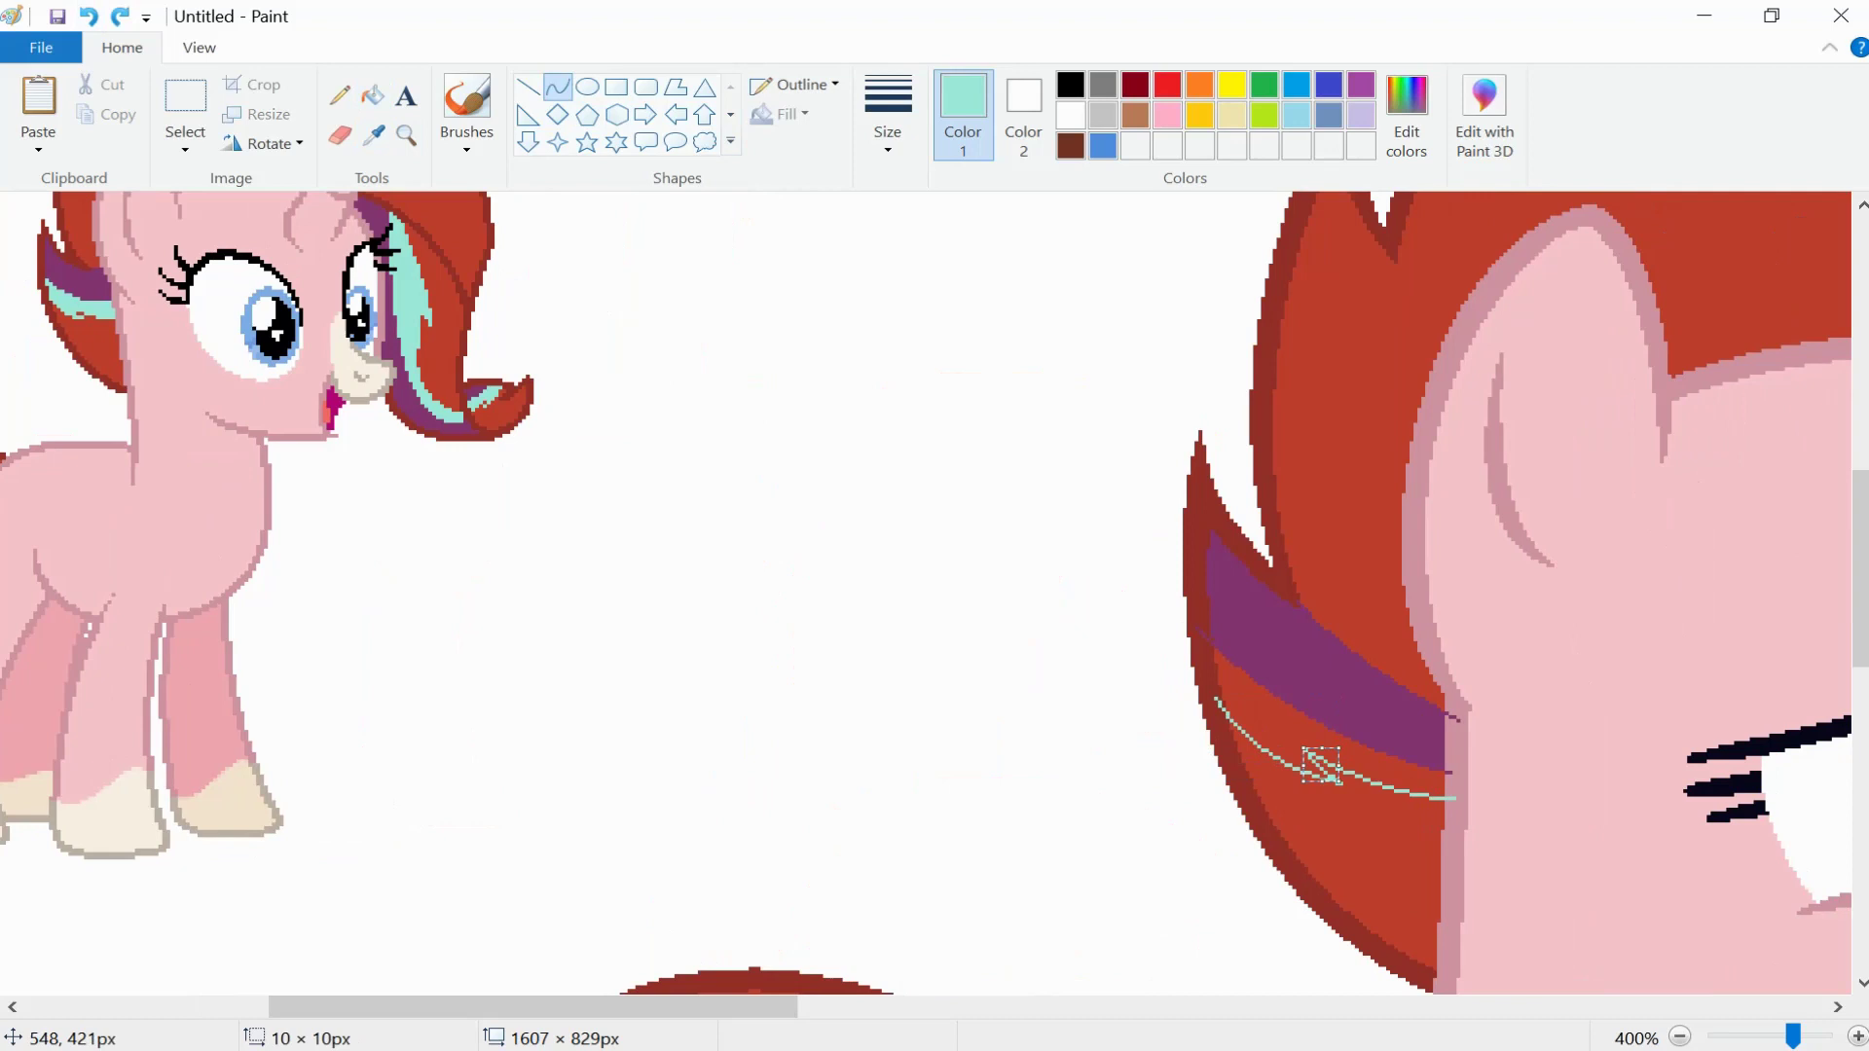
left_click(373, 94)
left_click(1364, 769)
- Draw a notched light teal stripe beside the purple one on top of the mane and fill it
scroll(924, 584, "up", 5)
scroll(925, 585, "right", 6)
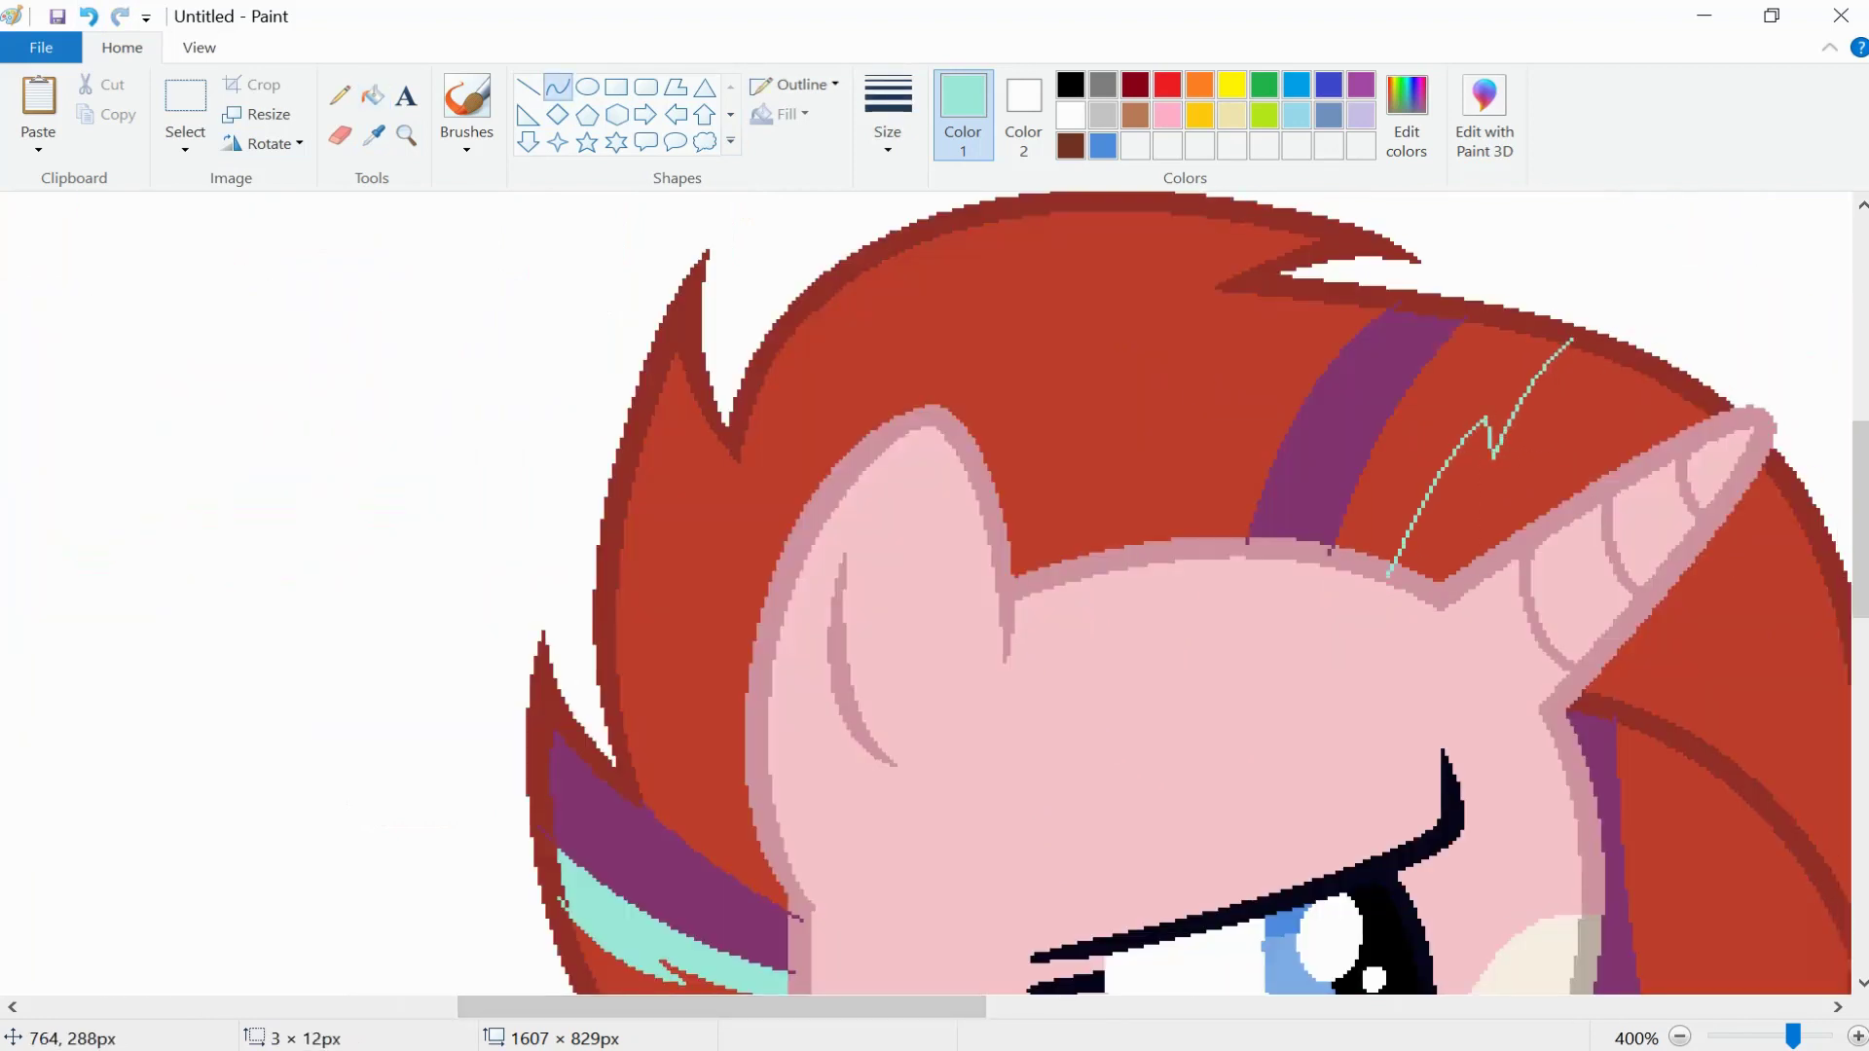
left_click(372, 95)
left_click(1417, 458)
- Draw a notched light teal stripe along the forelock's purple stripe and fill it
scroll(925, 585, "right", 5)
scroll(925, 584, "down", 4)
left_click(557, 86)
left_click_drag(1180, 557, 1397, 808)
left_click_drag(1288, 683, 1219, 697)
left_click_drag(1183, 448, 1210, 393)
left_click(373, 95)
left_click(1169, 545)
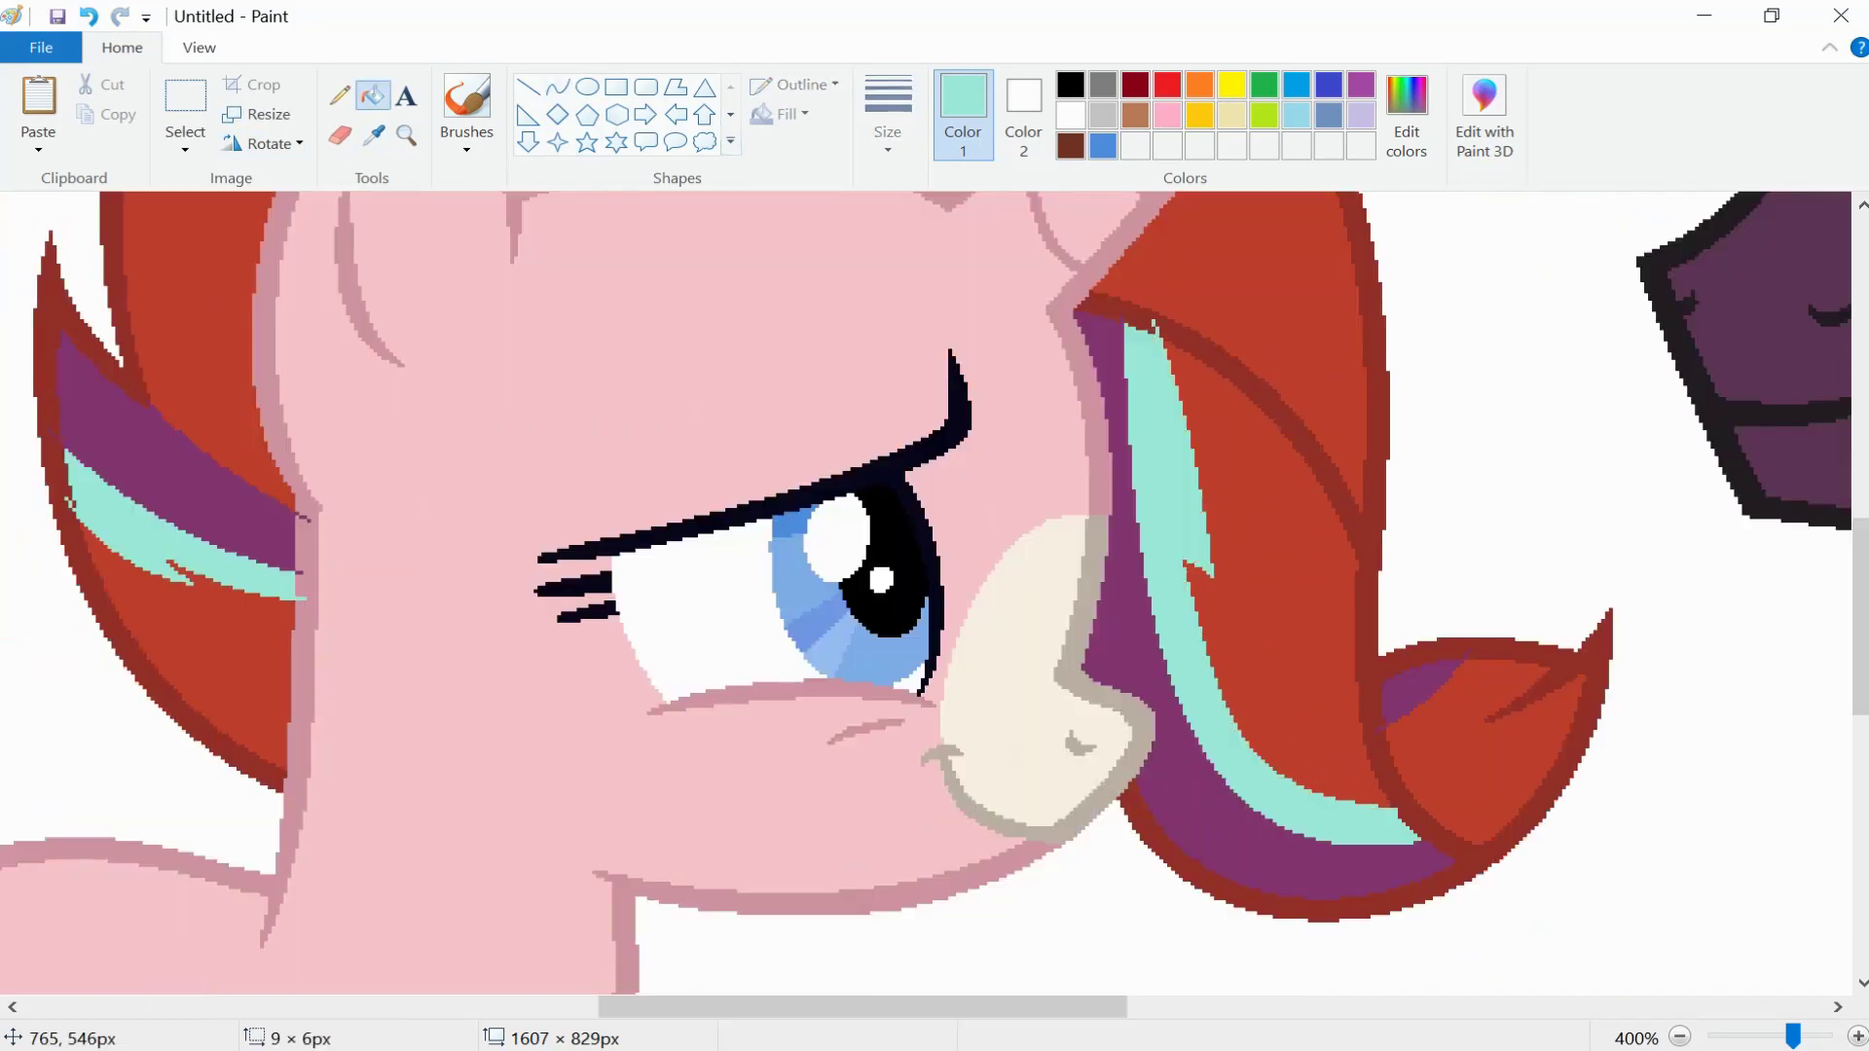
- Add a light teal stripe next to the purple patch in the forelock's curl
left_click(558, 87)
scroll(925, 584, "right", 3)
scroll(925, 584, "up", 2)
left_click_drag(531, 633, 656, 551)
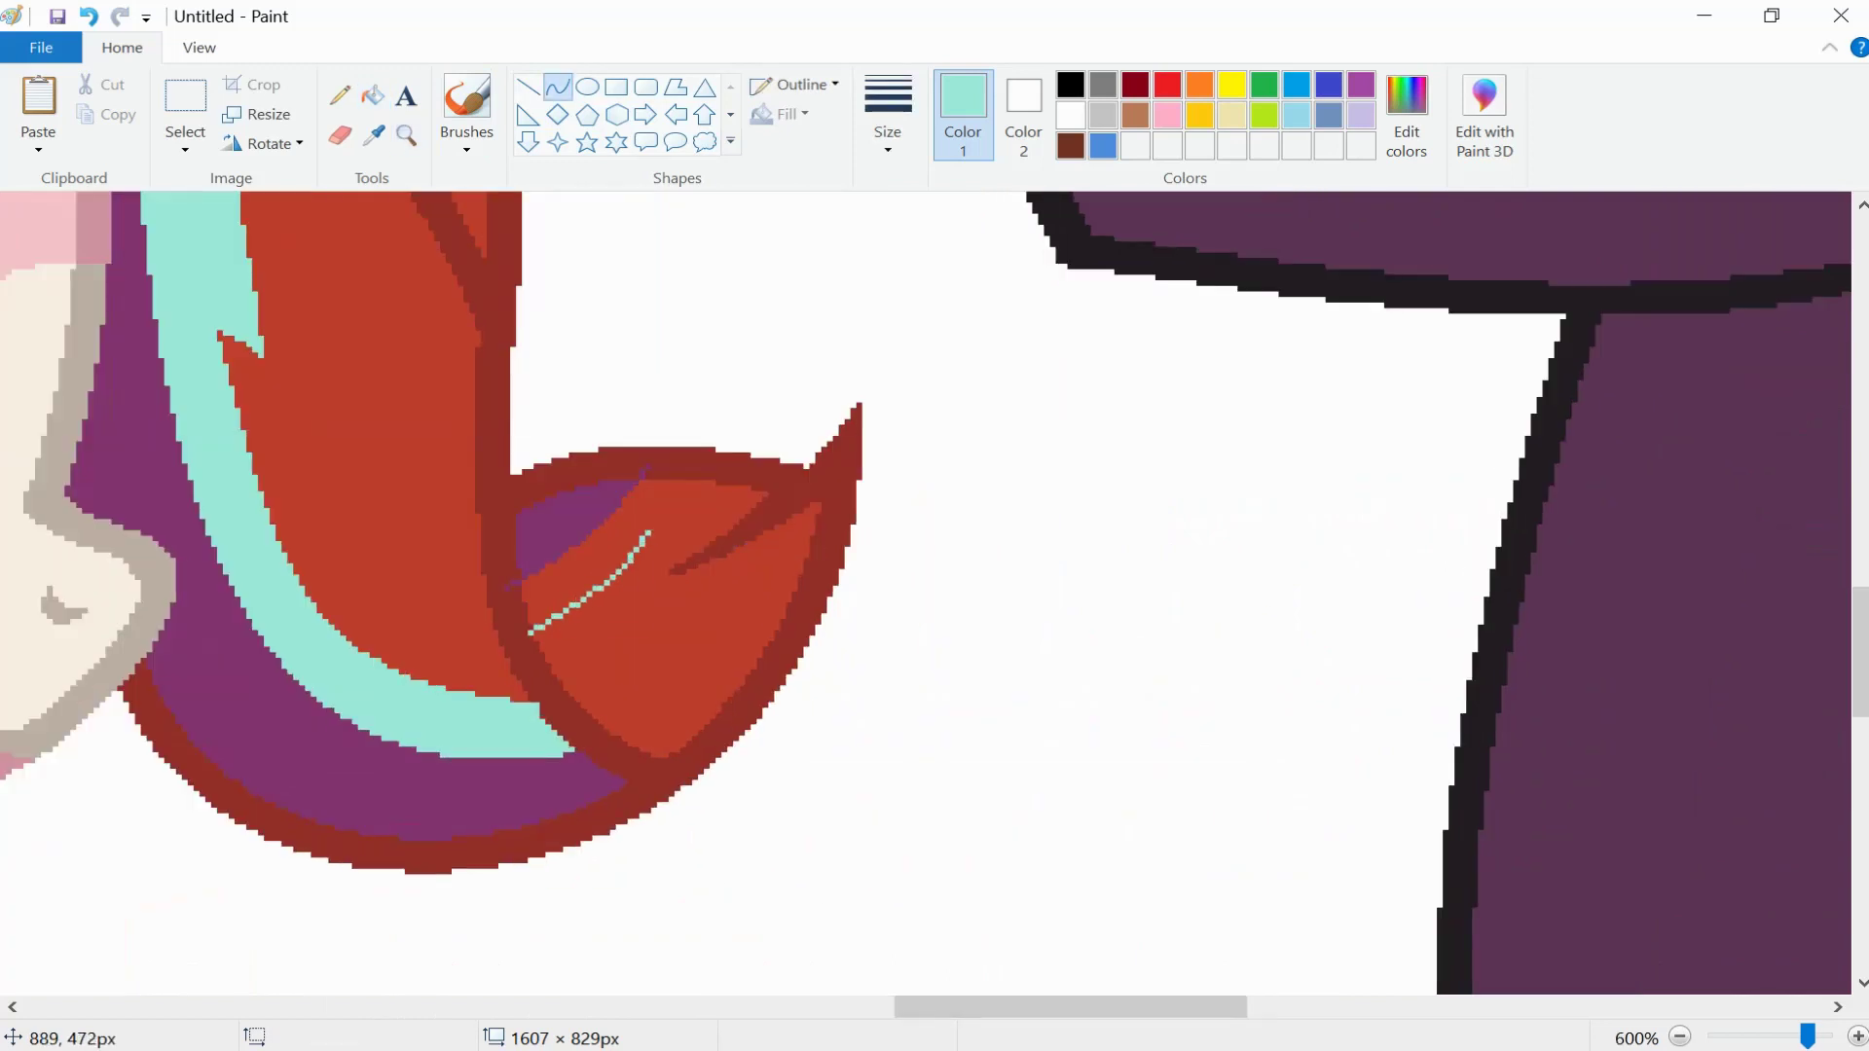
left_click(373, 94)
left_click(564, 531)
- Try replacing the outline colour at the horn's tip with red, and undo it
scroll(935, 584, "up", 5)
scroll(934, 585, "left", 5)
left_click(373, 136)
left_click(1023, 321)
left_click(1023, 112)
left_click(1167, 86)
left_click(340, 137)
left_click_drag(969, 321, 1018, 389)
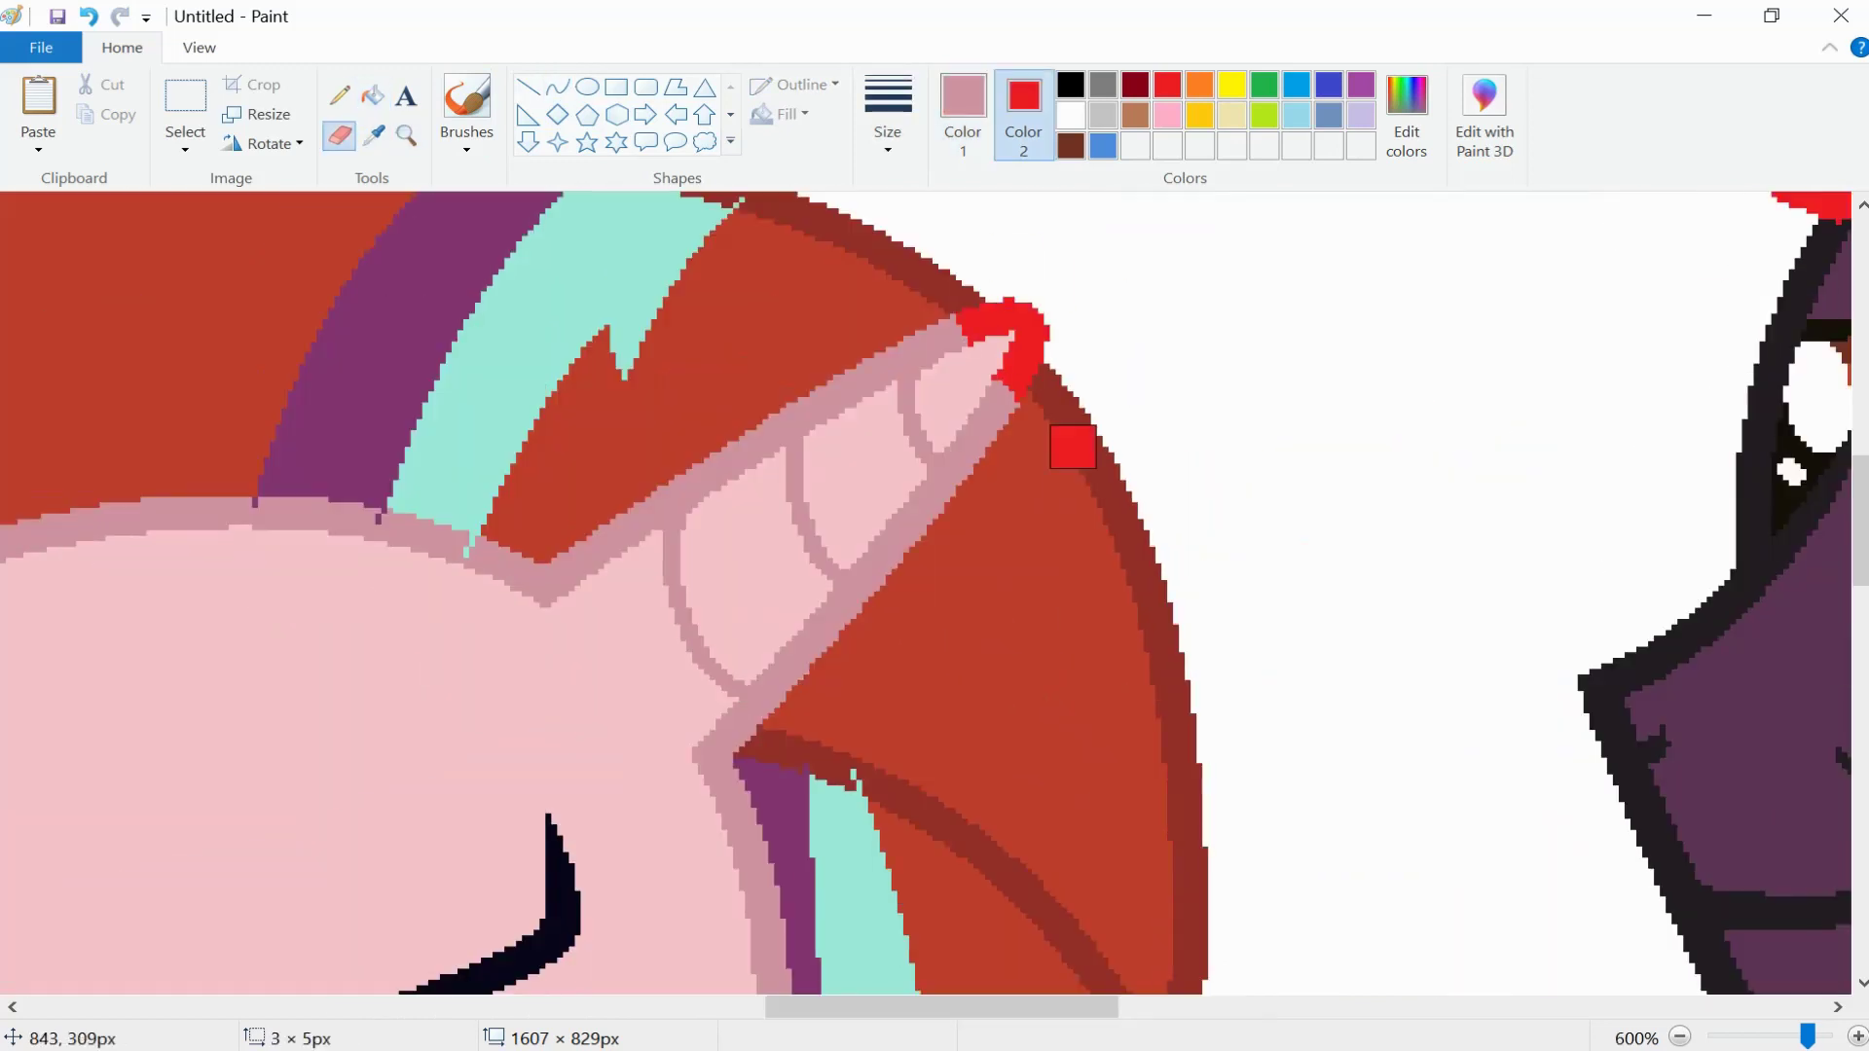
scroll(934, 584, "down", 4)
key("ctrl+z")
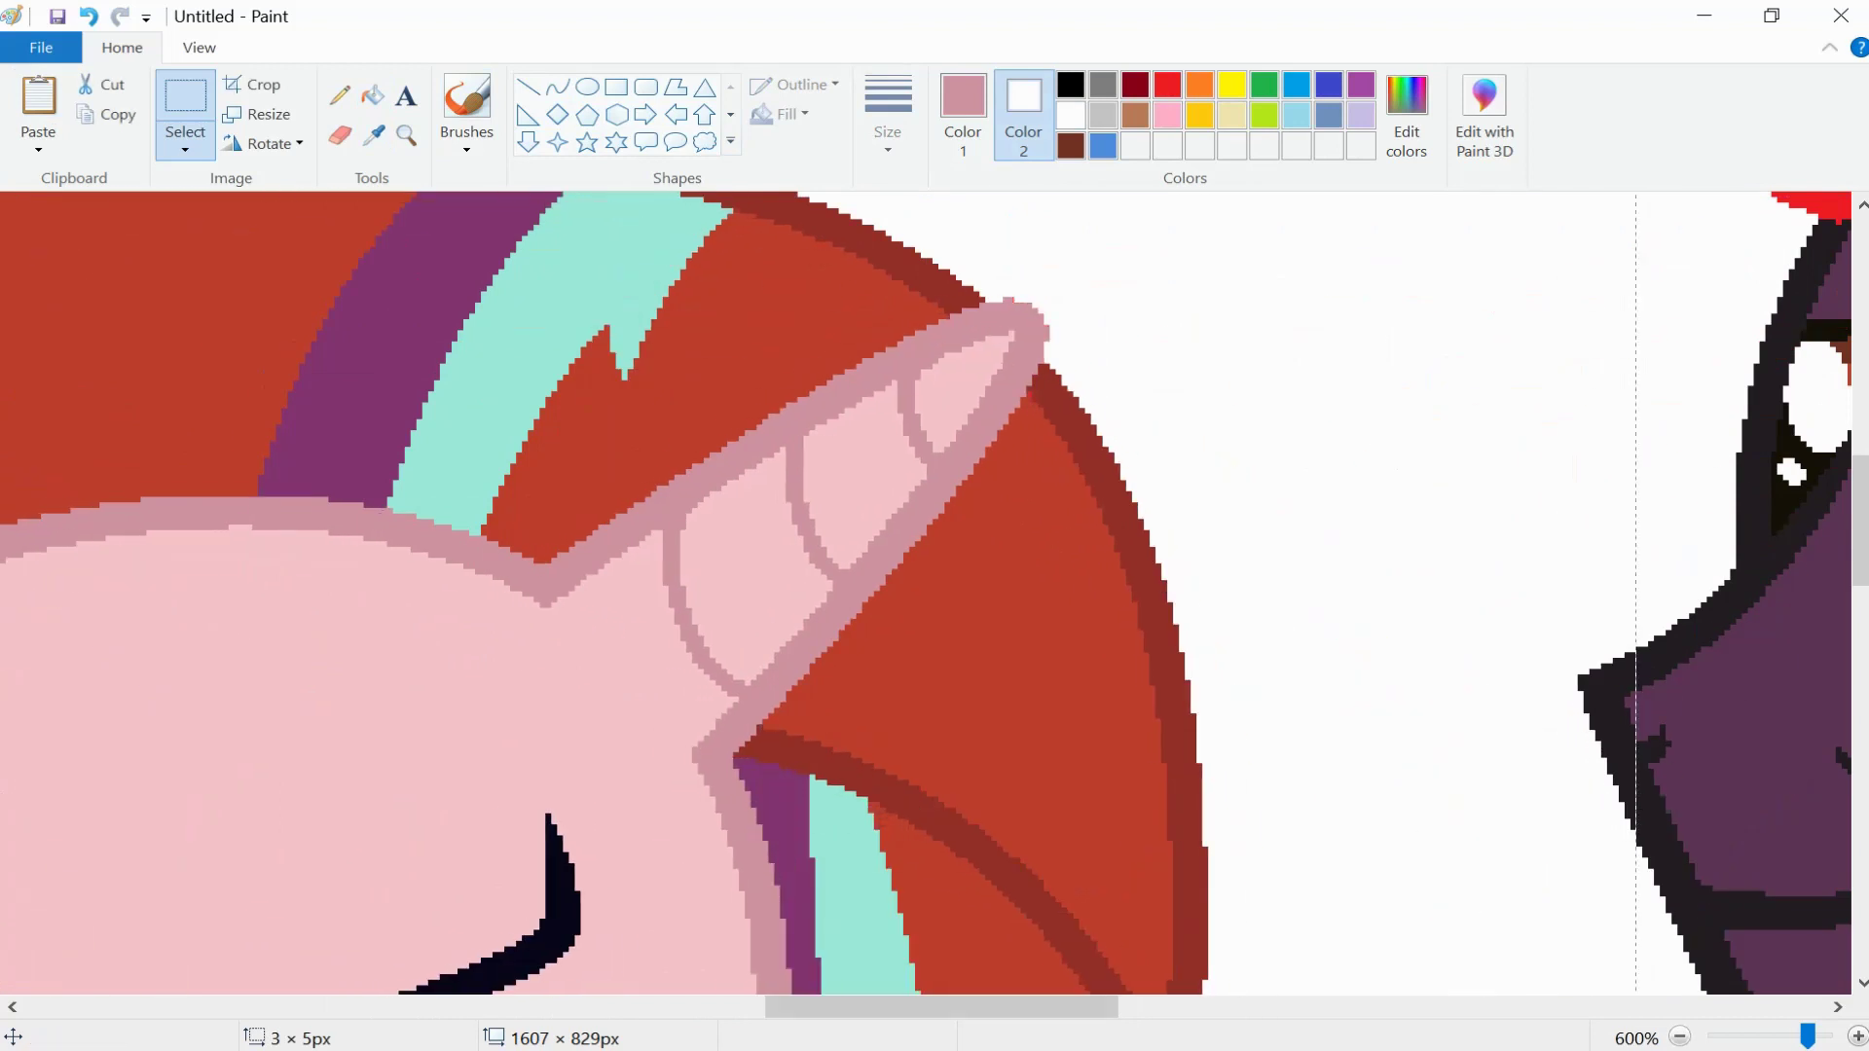
- Redraw the dark pony's near-black forehead outline over the end of the red mane line
scroll(934, 584, "right", 5)
left_click(406, 136)
left_click(934, 487)
left_click(373, 136)
left_click(623, 409)
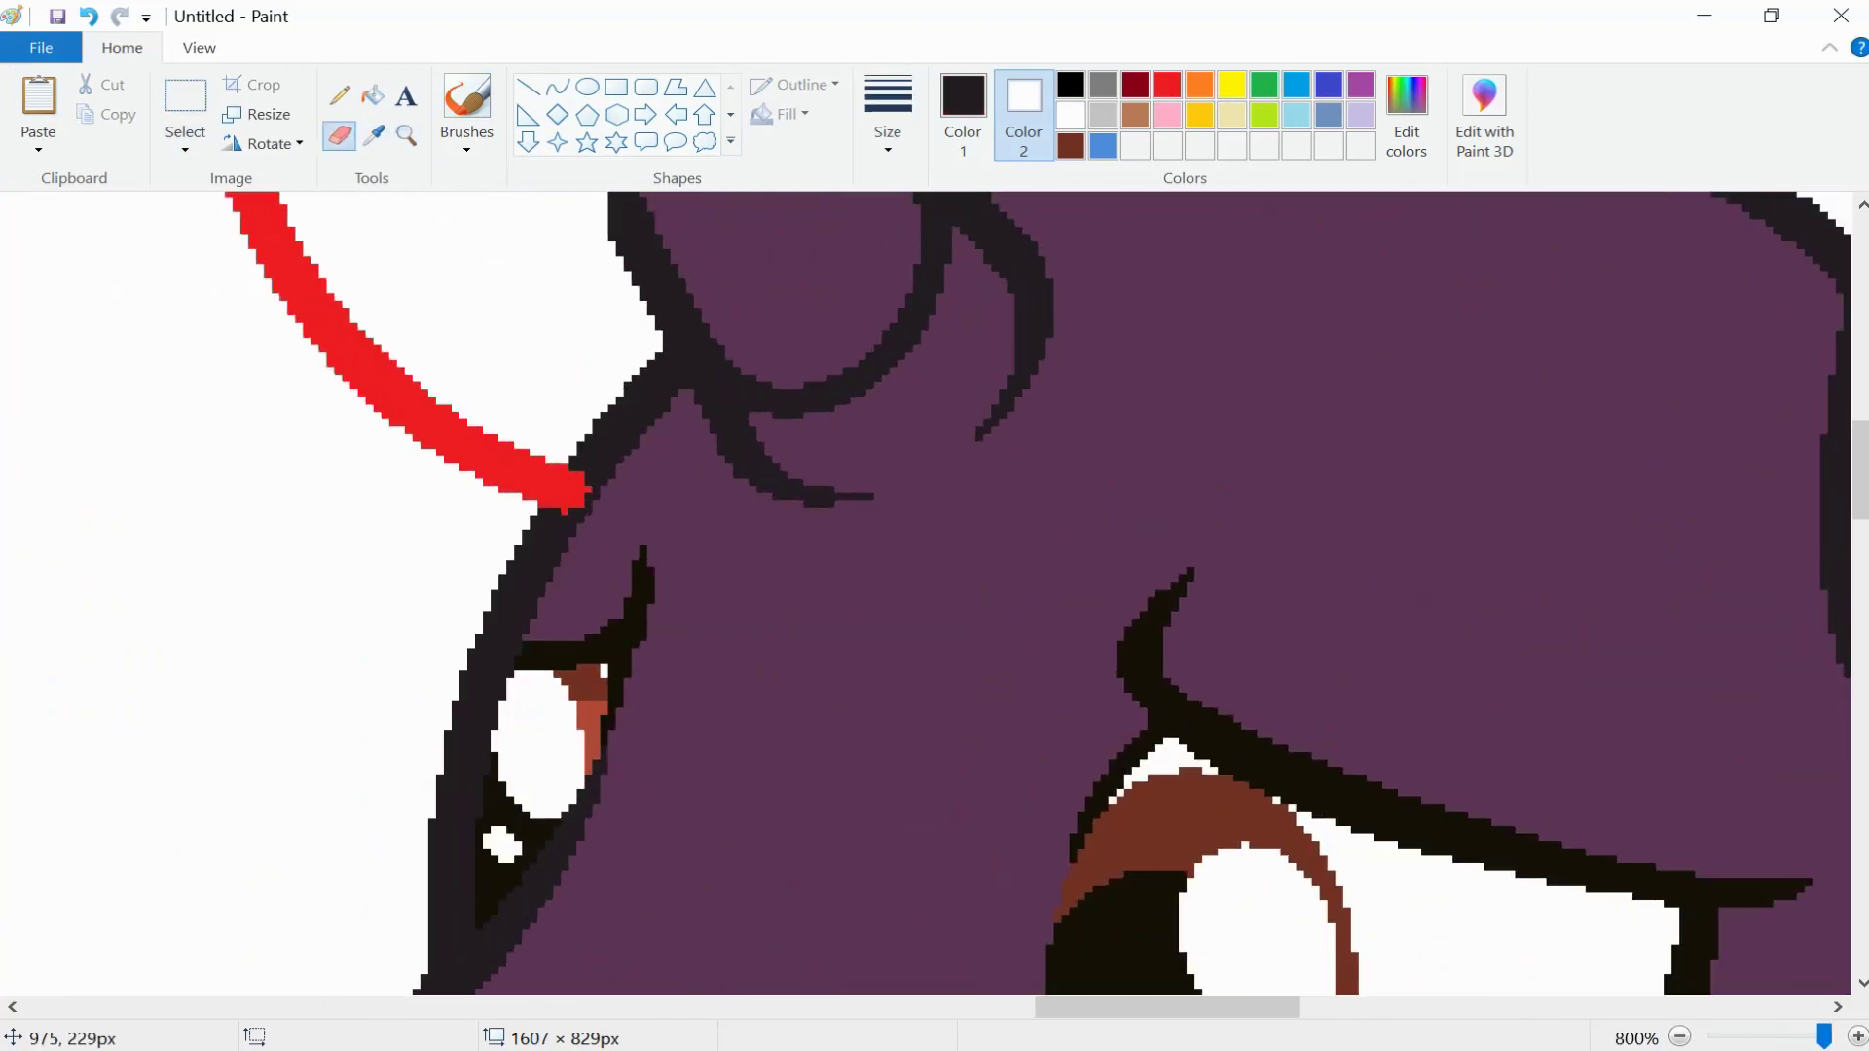
left_click(528, 86)
left_click(963, 112)
left_click_drag(547, 466, 582, 508)
- Redraw the dark pony's near-black neck outline over the lower end of the red mane line
scroll(935, 584, "right", 5)
scroll(935, 585, "down", 5)
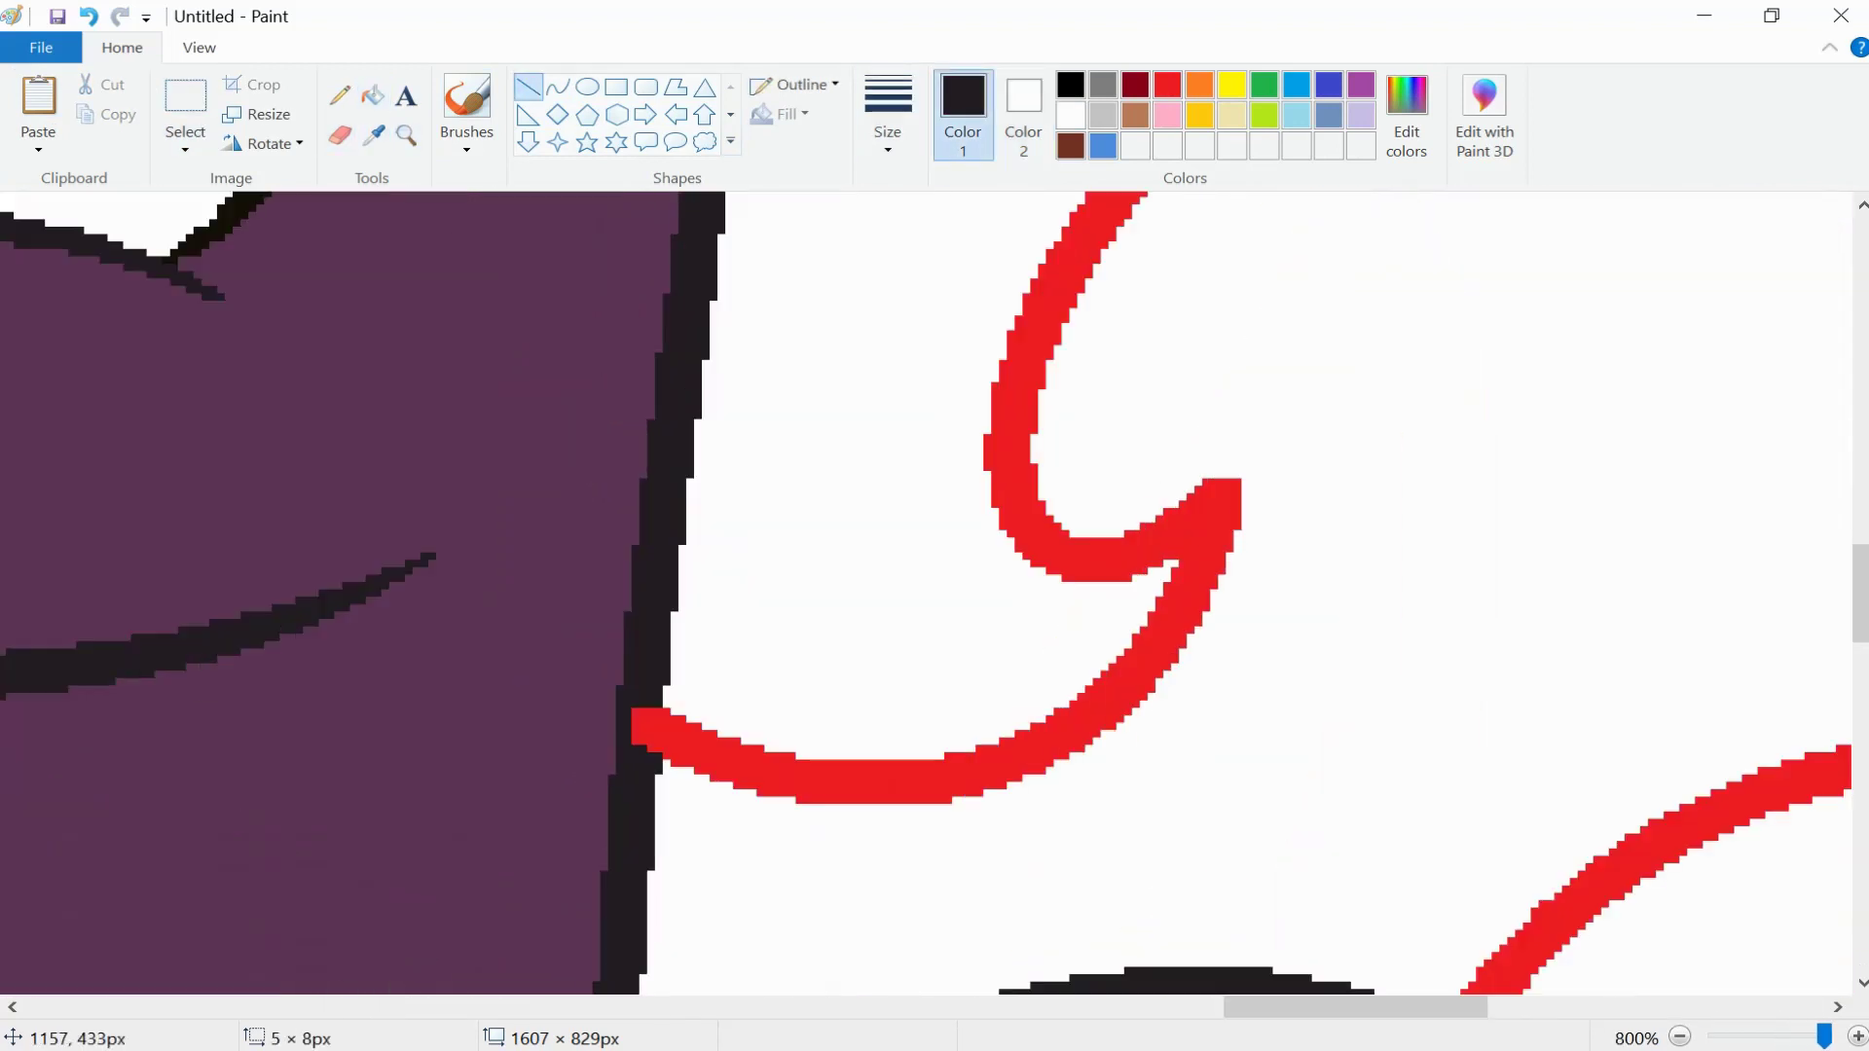
left_click(557, 87)
- Extend the lower spike of the dark pony's mane to a sharp point with thin red curves and a red fill
scroll(934, 585, "right", 5)
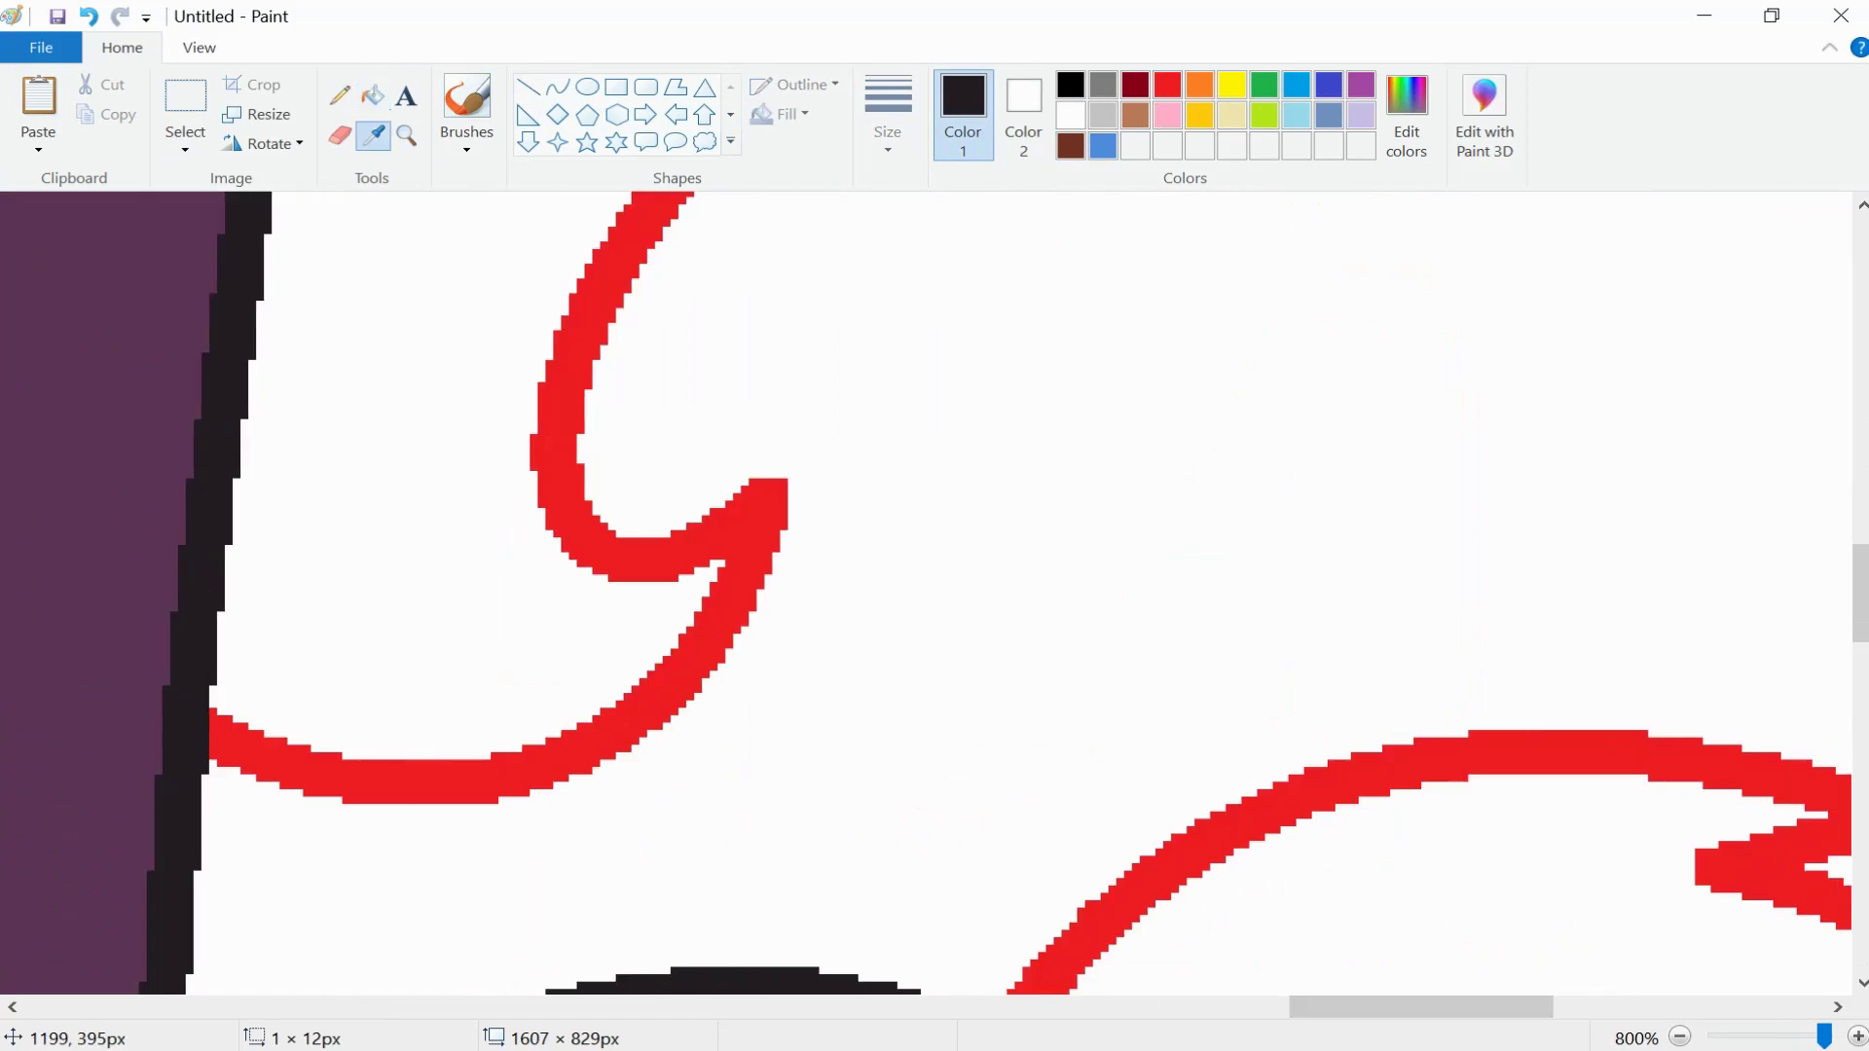
left_click(1167, 85)
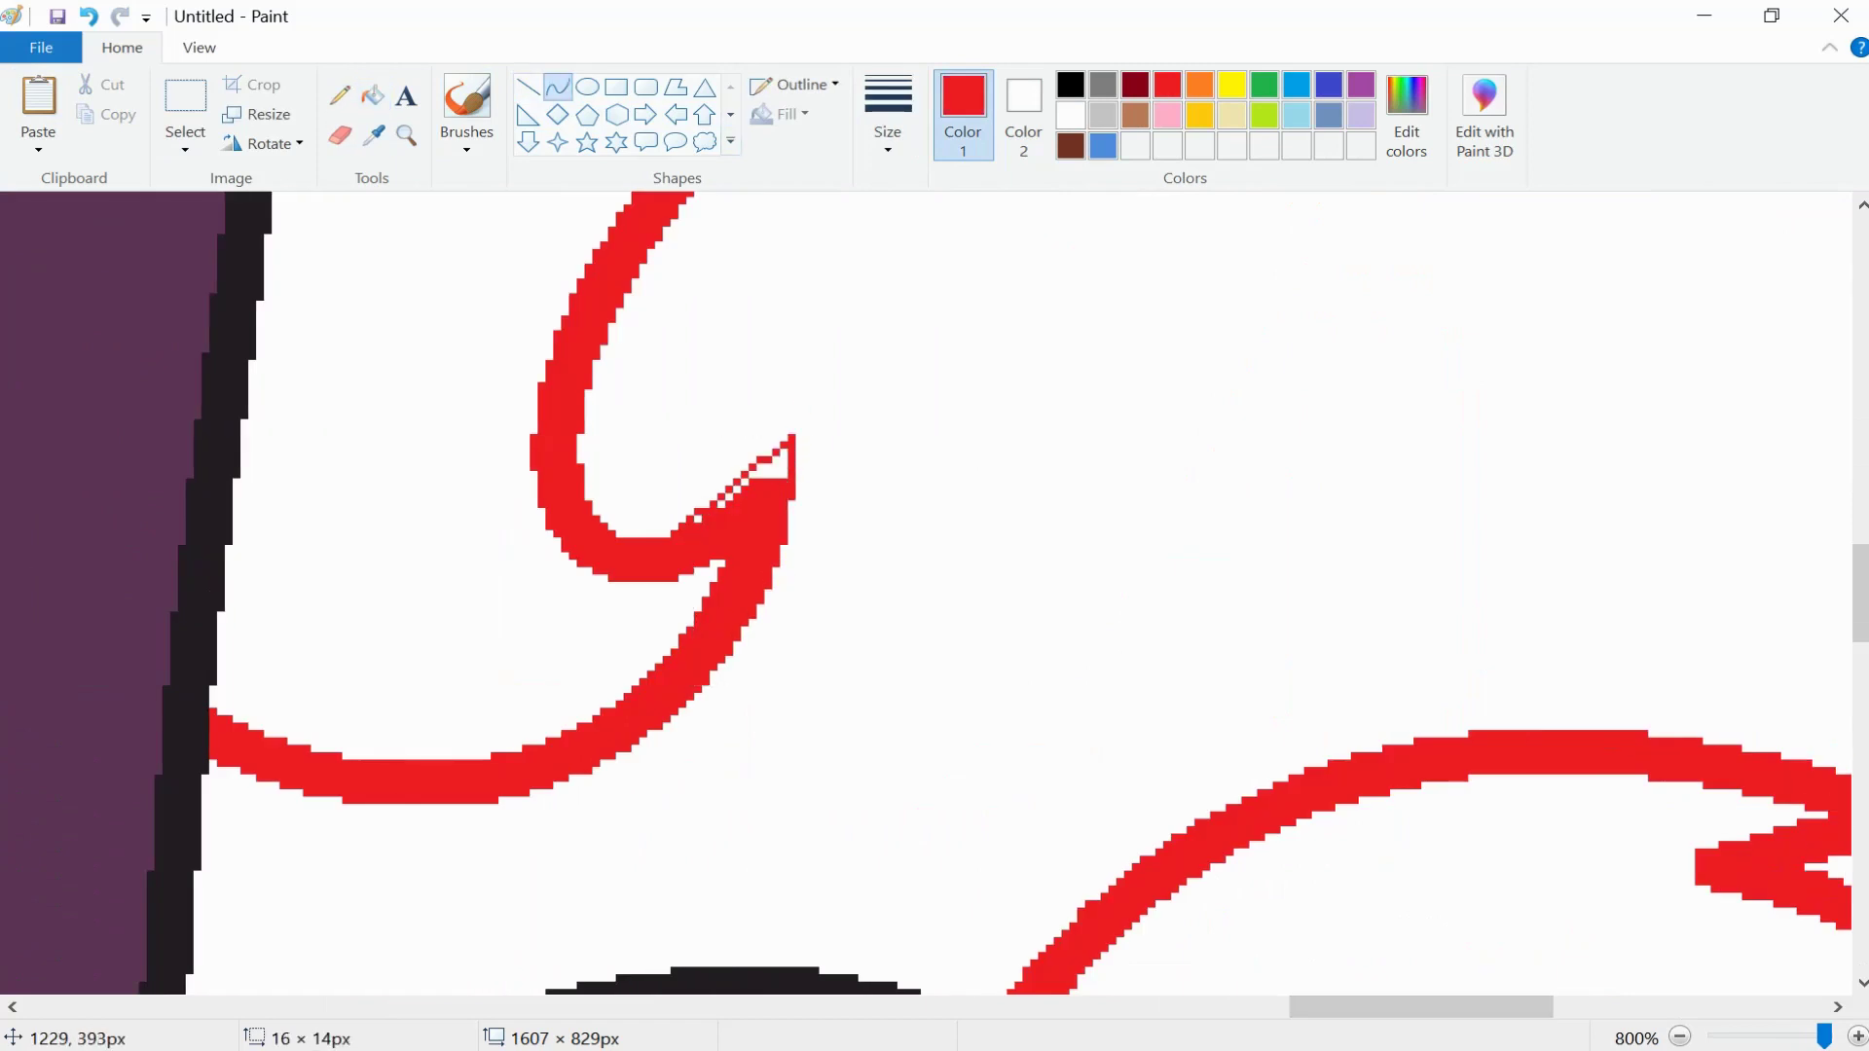
left_click(373, 94)
left_click(775, 466)
- Extend the top spike of the dark pony's mane to a sharp point in red
scroll(934, 594, "up", 10)
scroll(935, 594, "right", 2)
left_click(557, 86)
left_click_drag(838, 405, 584, 541)
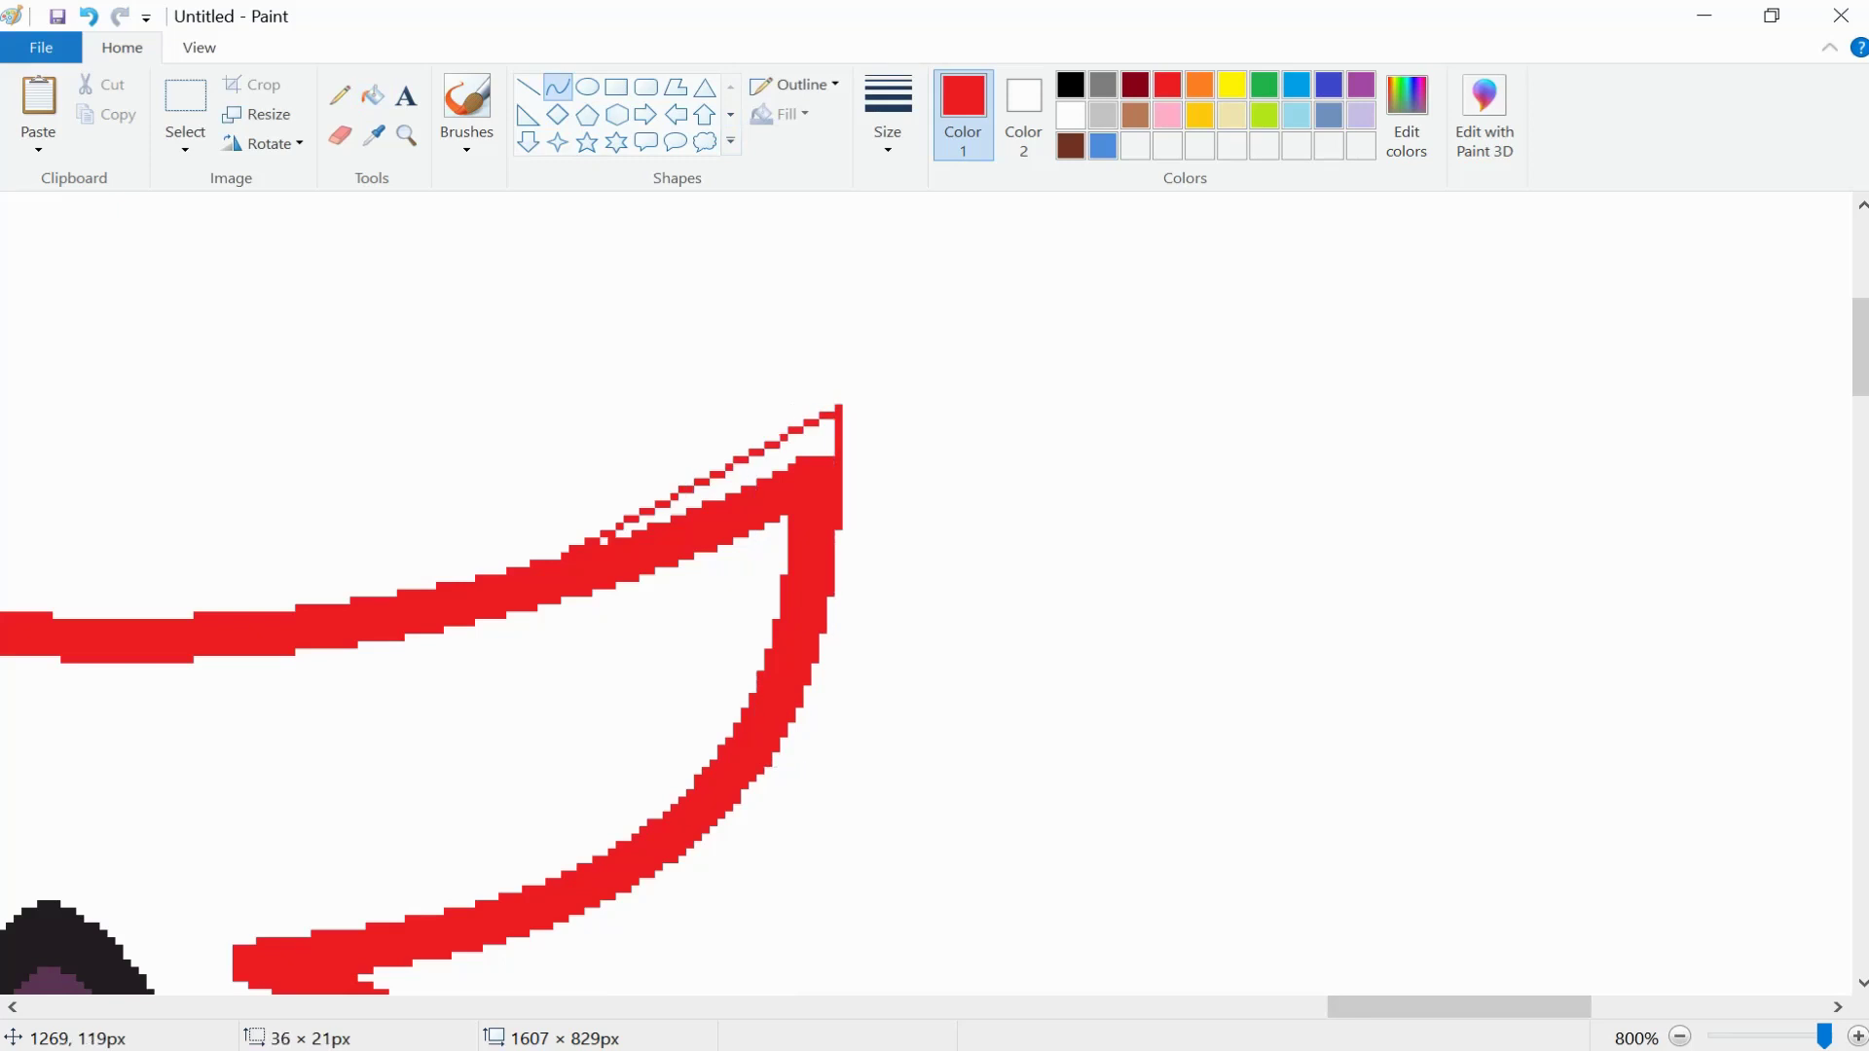
key("ctrl+z")
left_click(373, 94)
- Trim the notch between the dark pony's two mane spikes to a sharp point with white curves and a white fill
scroll(935, 594, "down", 5)
left_click(1070, 115)
scroll(935, 594, "down", 5)
scroll(934, 594, "left", 4)
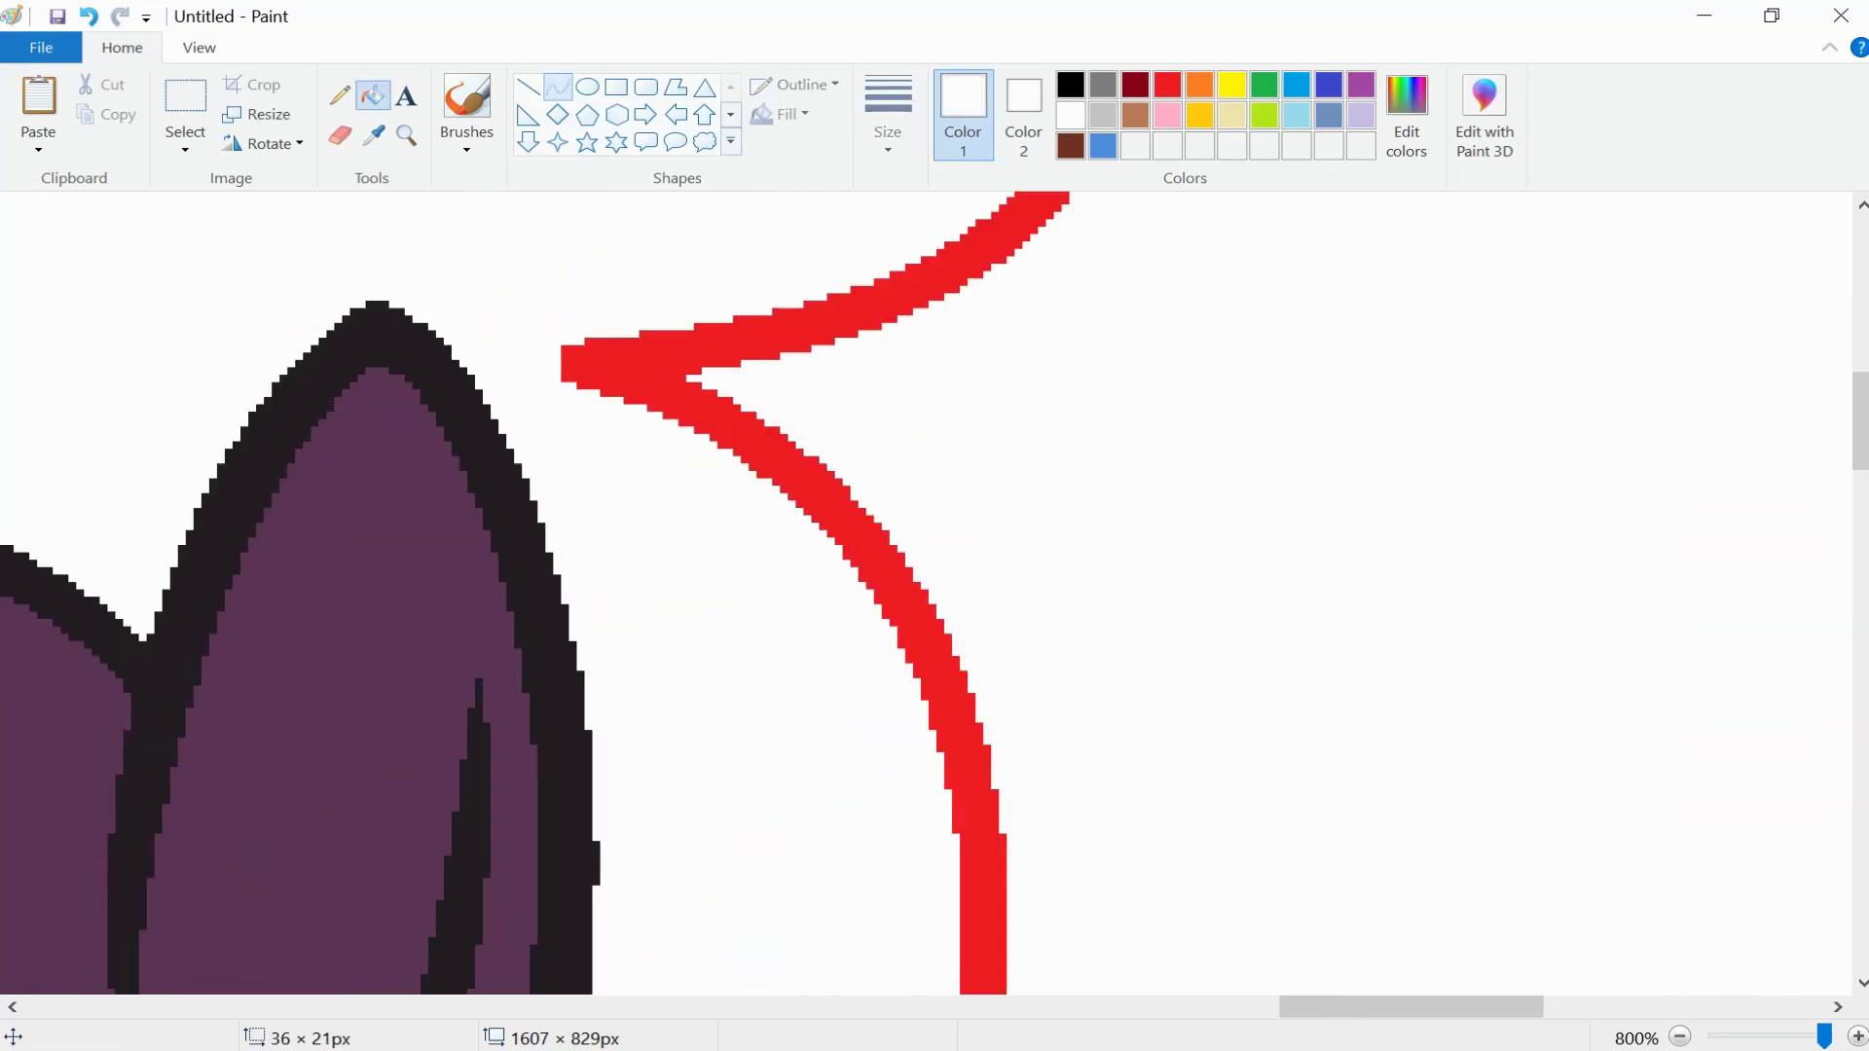
left_click(557, 87)
left_click_drag(919, 643, 826, 487)
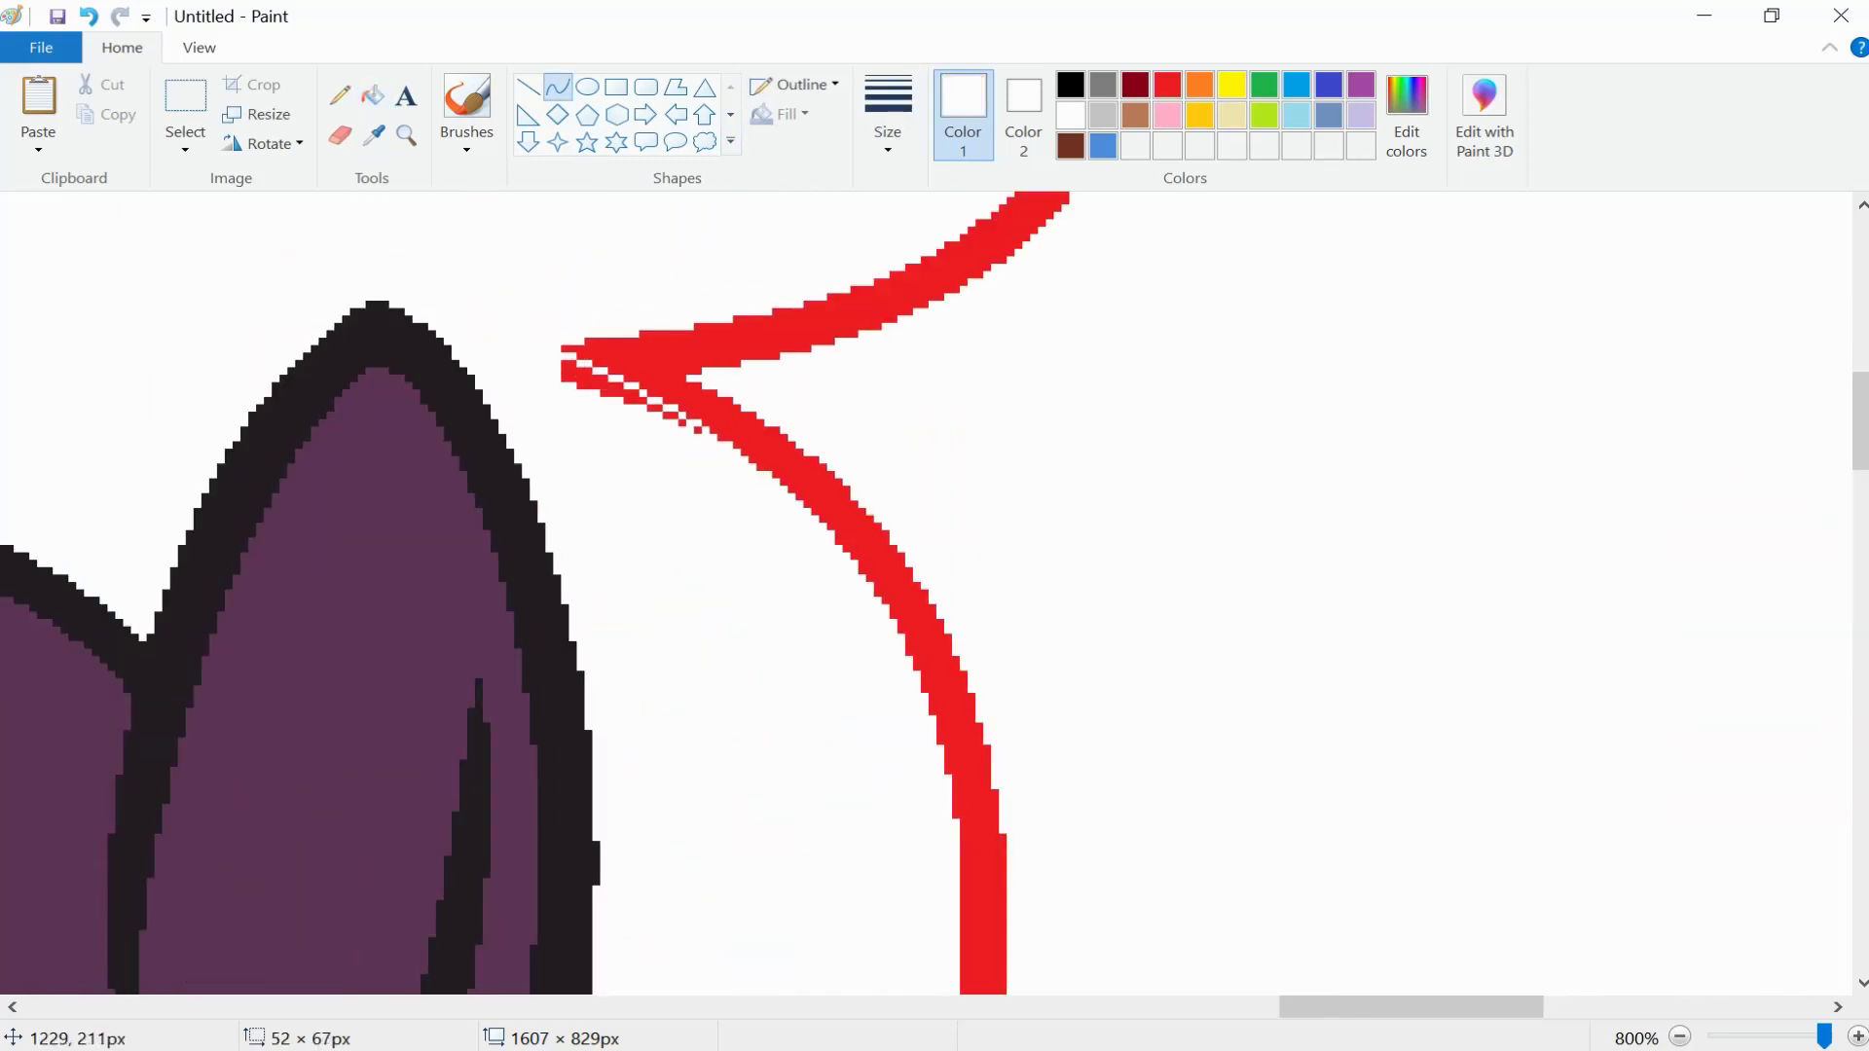
left_click(373, 95)
left_click(594, 380)
left_click(662, 414)
- Redraw the dark pony's near-black rump outline over the ends of both red tail lines and fill the gaps
scroll(935, 593, "down", 10)
scroll(935, 594, "right", 3)
scroll(934, 594, "down", 2)
left_click(1070, 85)
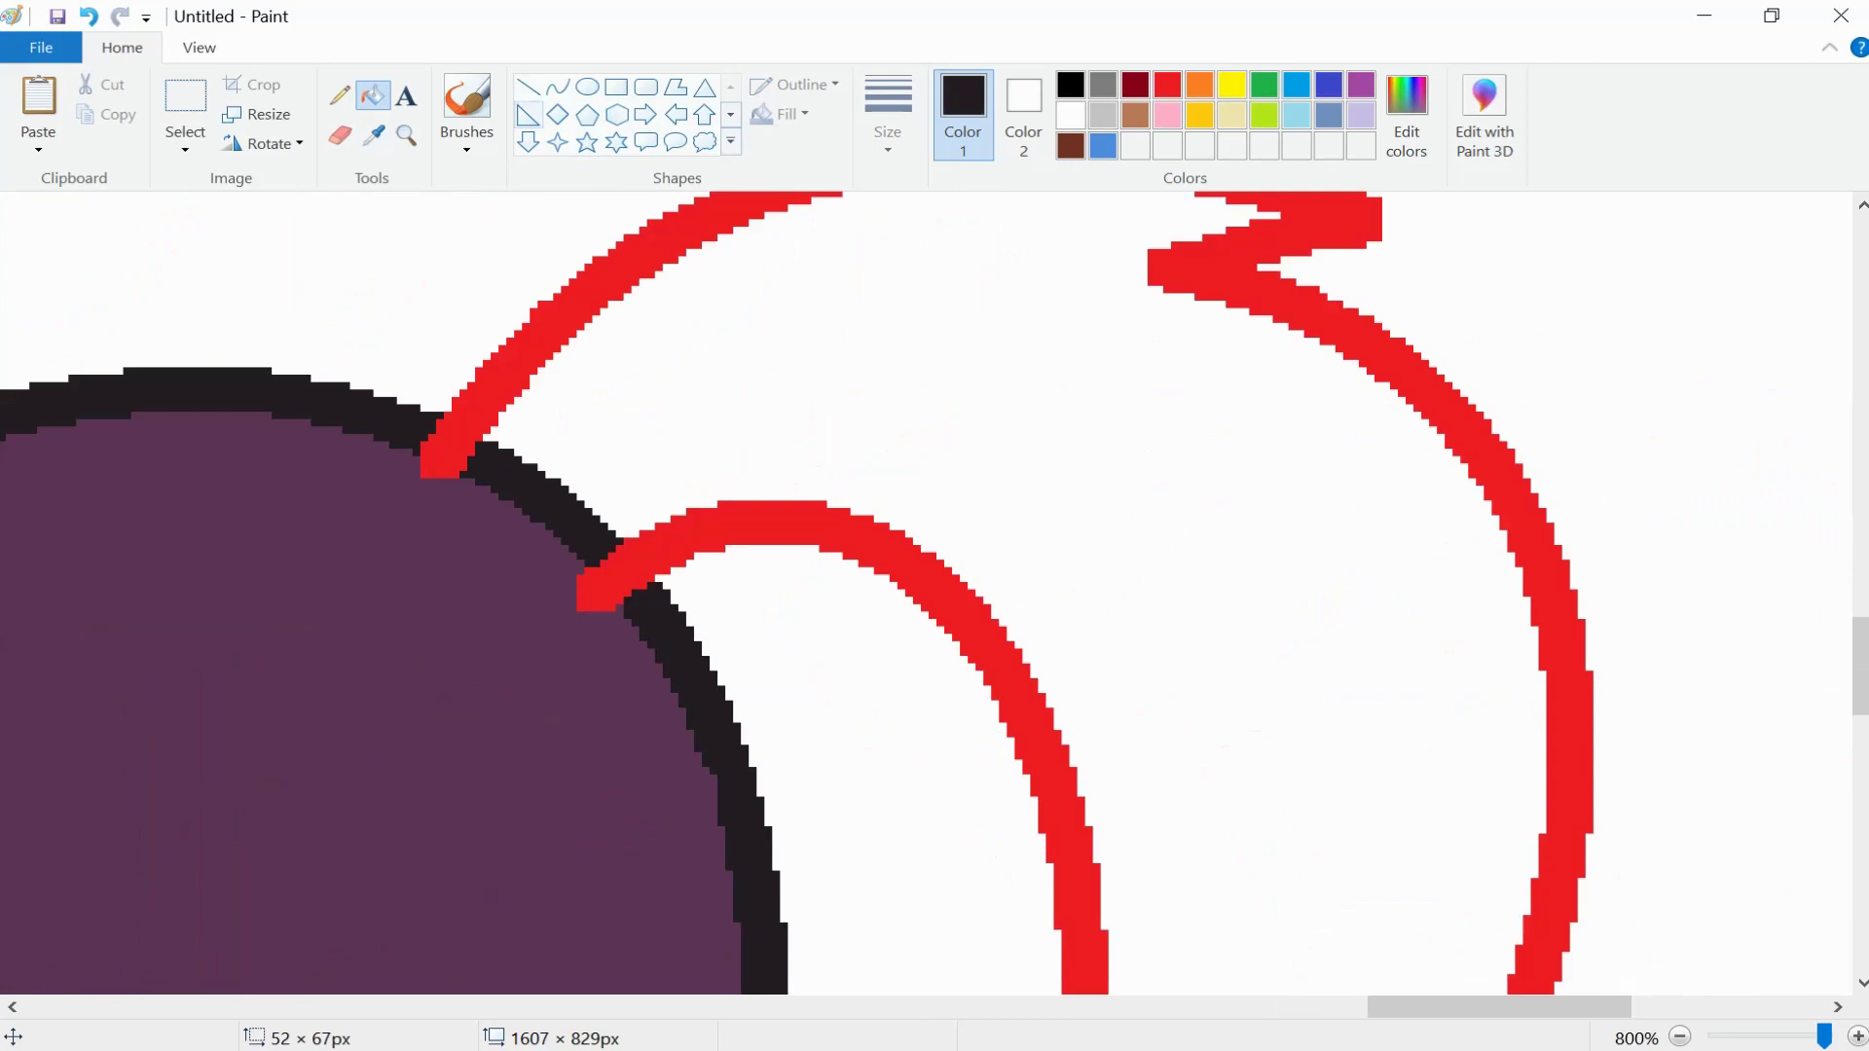
left_click(527, 87)
left_click_drag(425, 449, 456, 470)
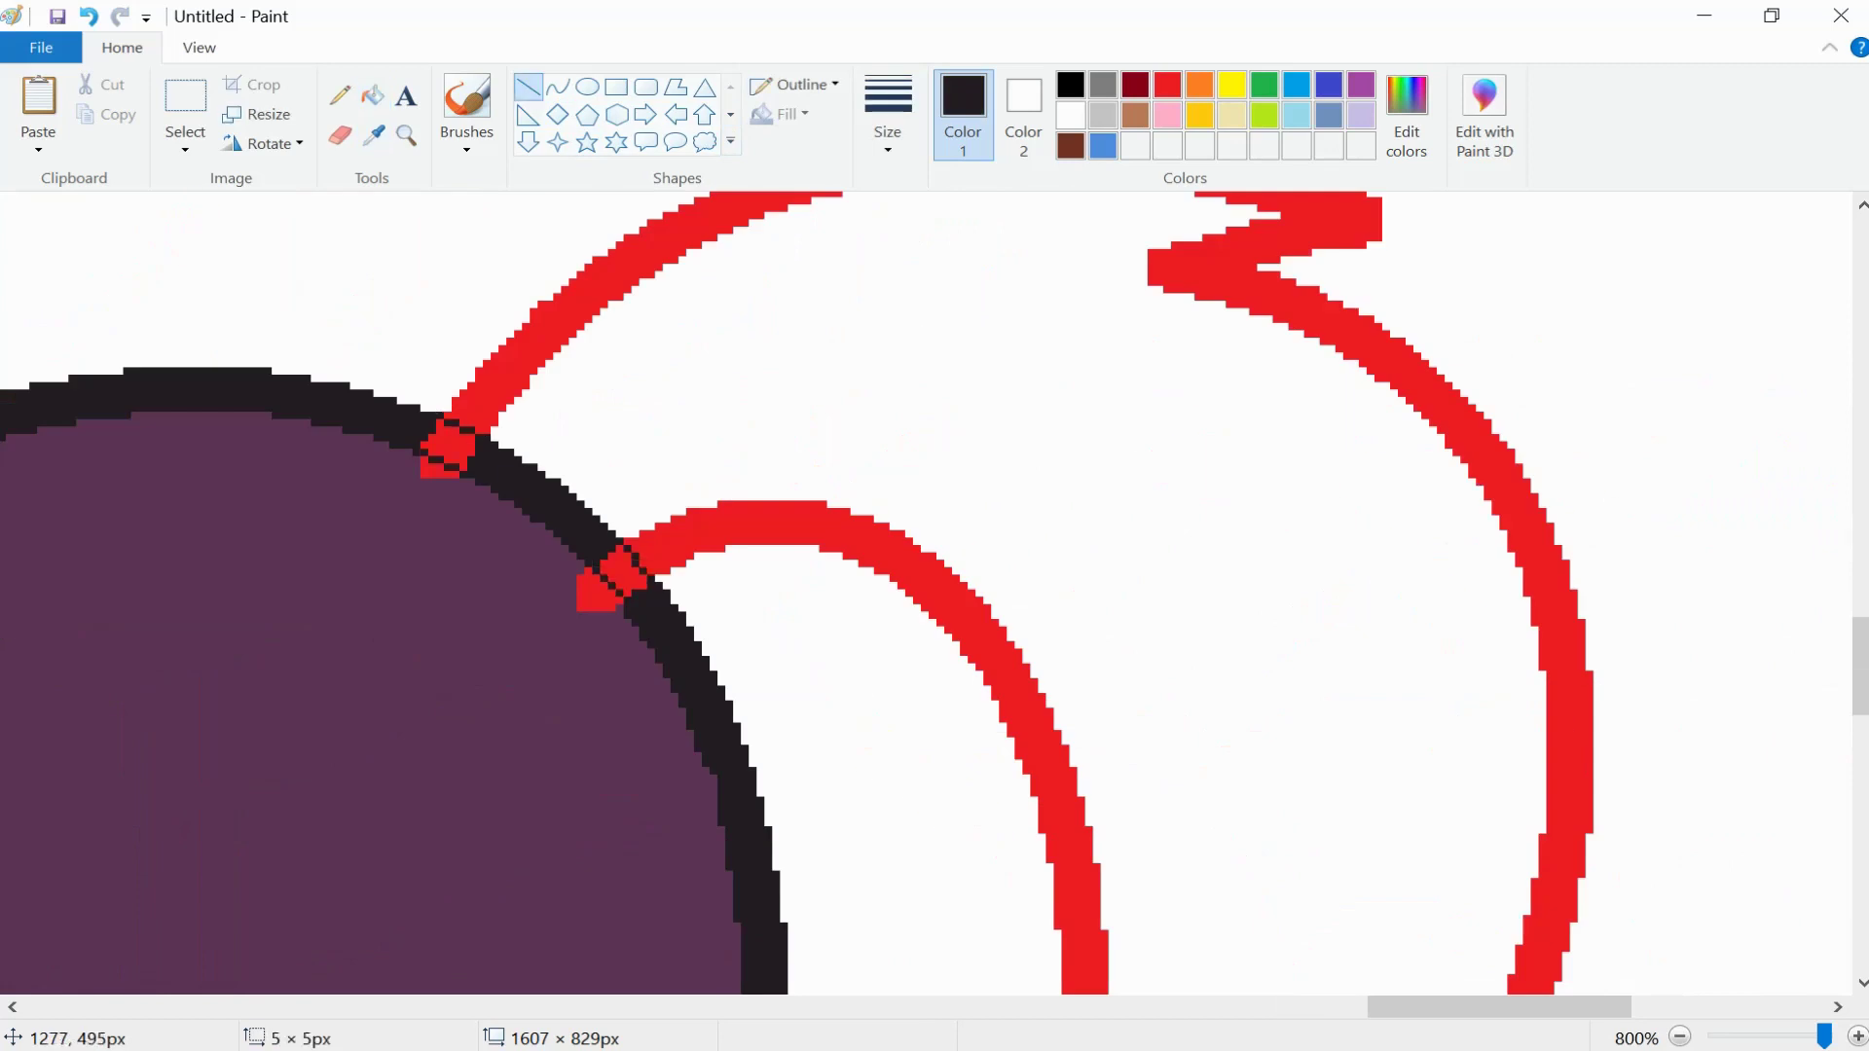
left_click(373, 94)
left_click(453, 440)
- Trim the inner notch at the top of the dark pony's tail to a sharp point with white curves
scroll(935, 594, "right", 5)
left_click(1070, 115)
left_click(557, 87)
mouse_move(662, 255)
left_mouse_down()
mouse_move(925, 316)
mouse_move(896, 379)
mouse_move(832, 338)
left_mouse_up()
left_click(373, 94)
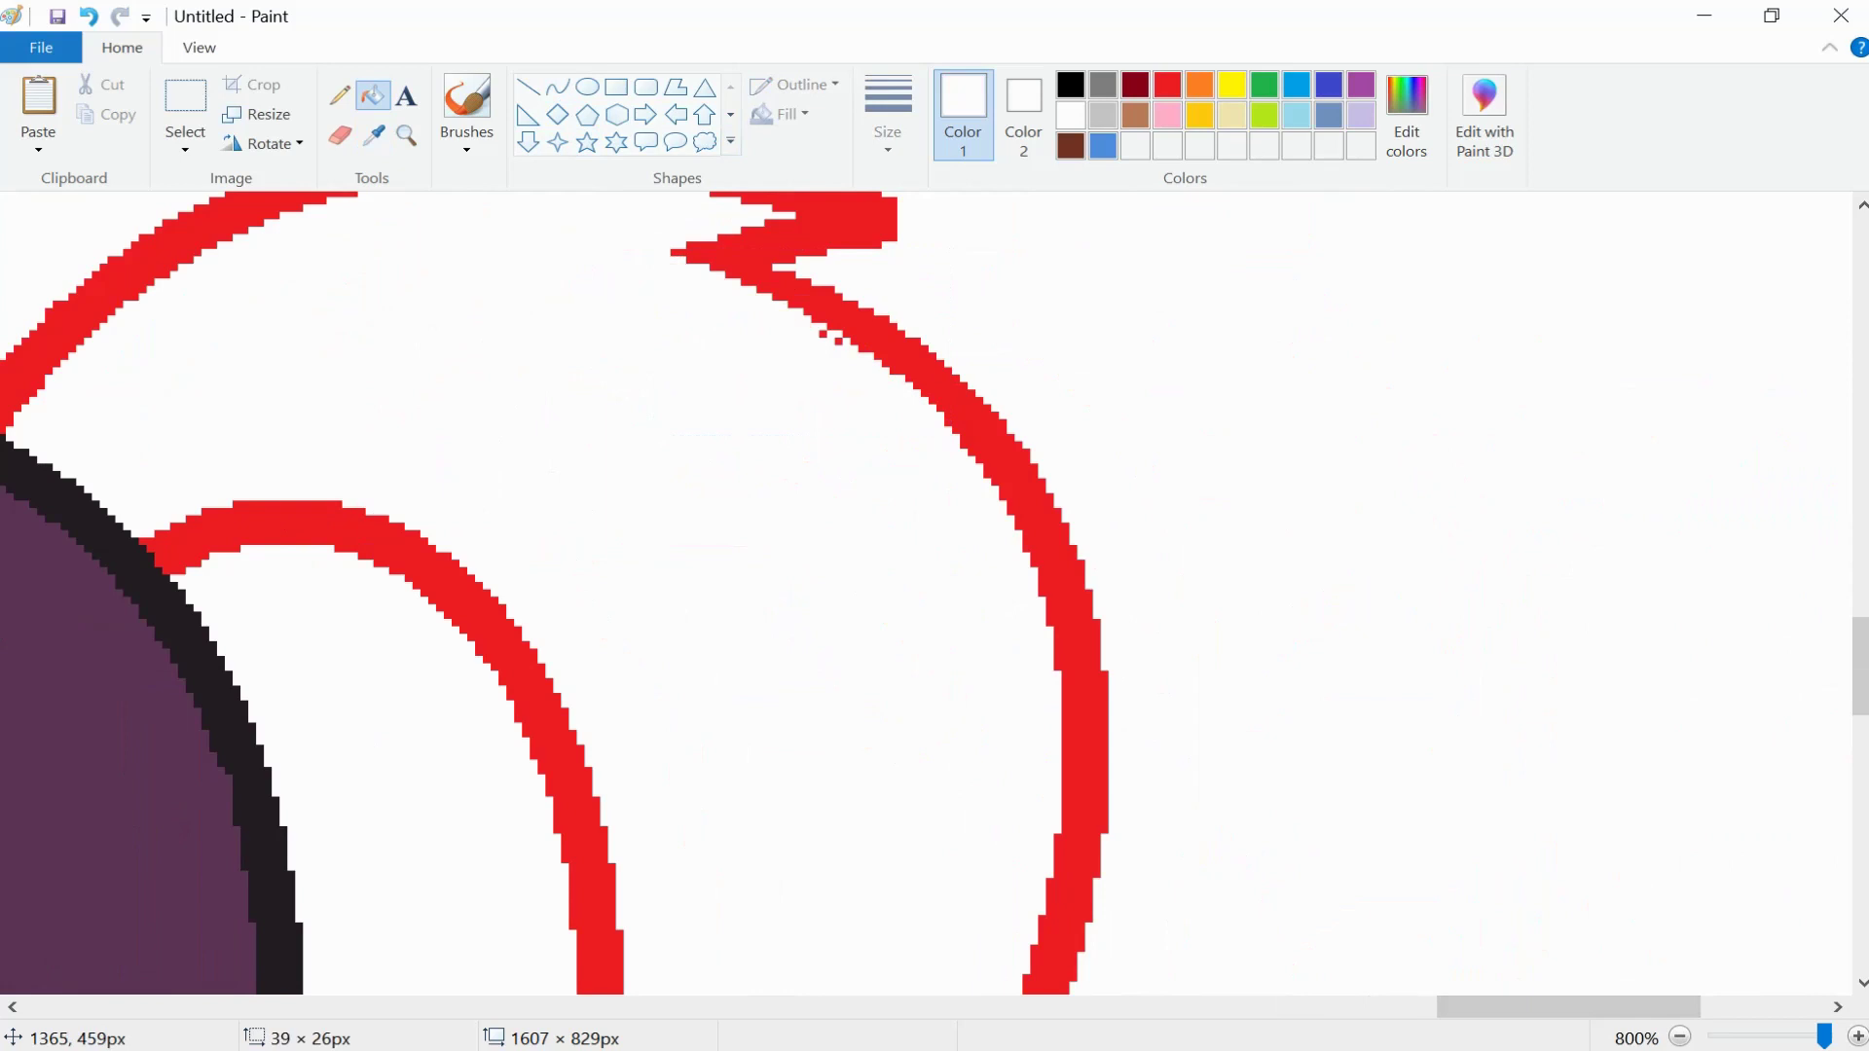
- Extend the upper spike and the lower tip of the dark pony's tail to sharp points in red
left_click(1168, 85)
left_click(557, 87)
scroll(555, 594, "up", 2)
left_click_drag(967, 445, 971, 437)
scroll(925, 594, "down", 12)
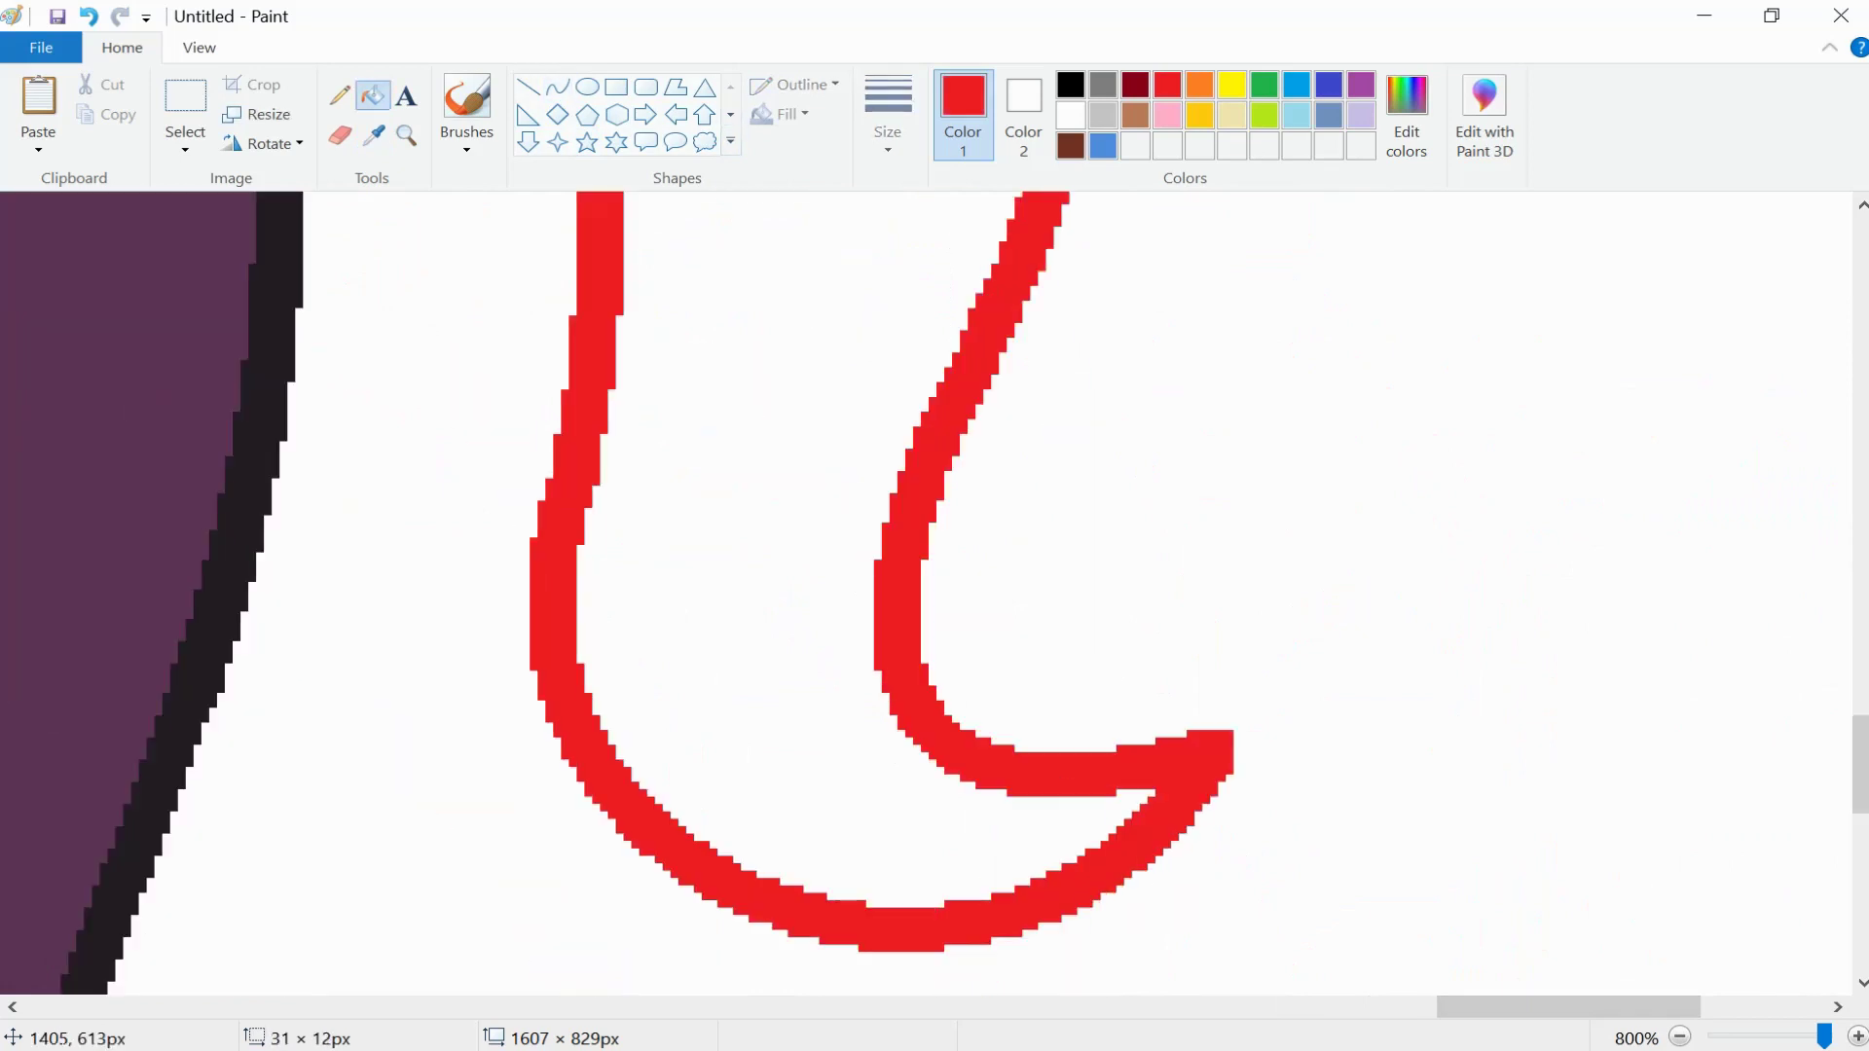
scroll(924, 594, "right", 5)
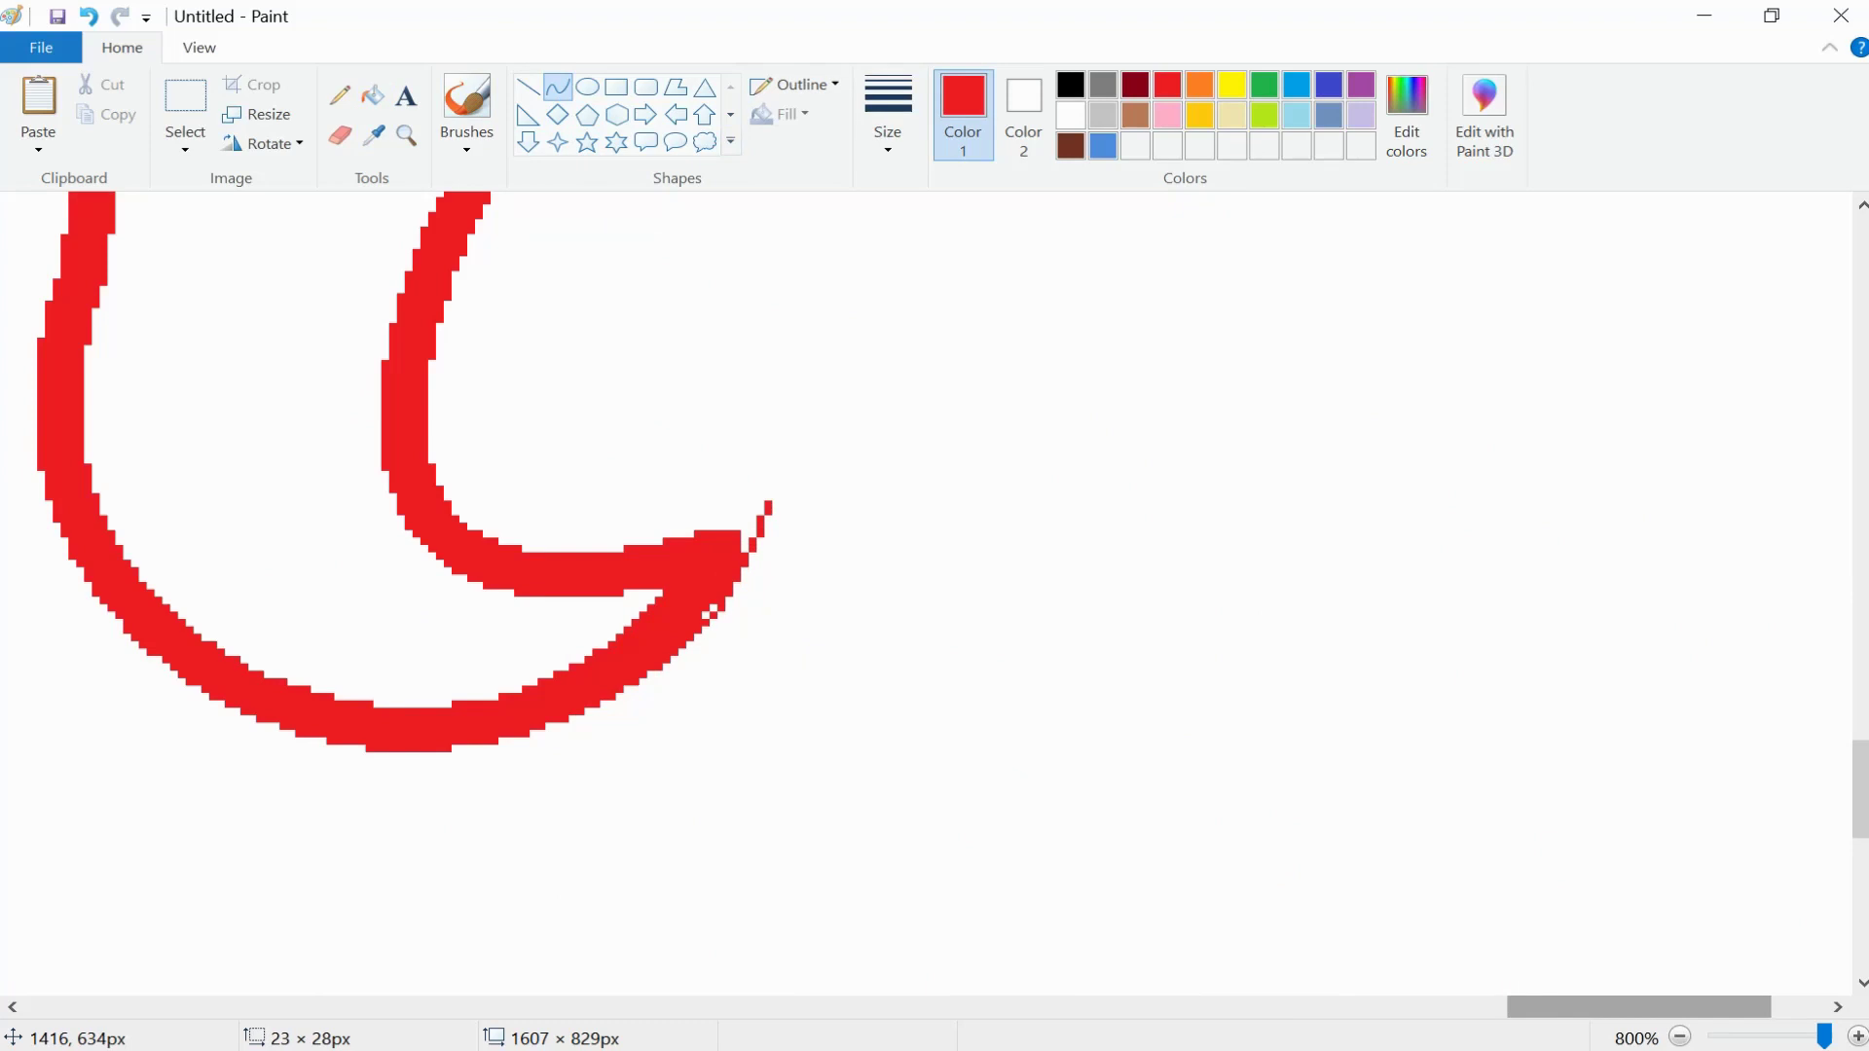
left_click(373, 94)
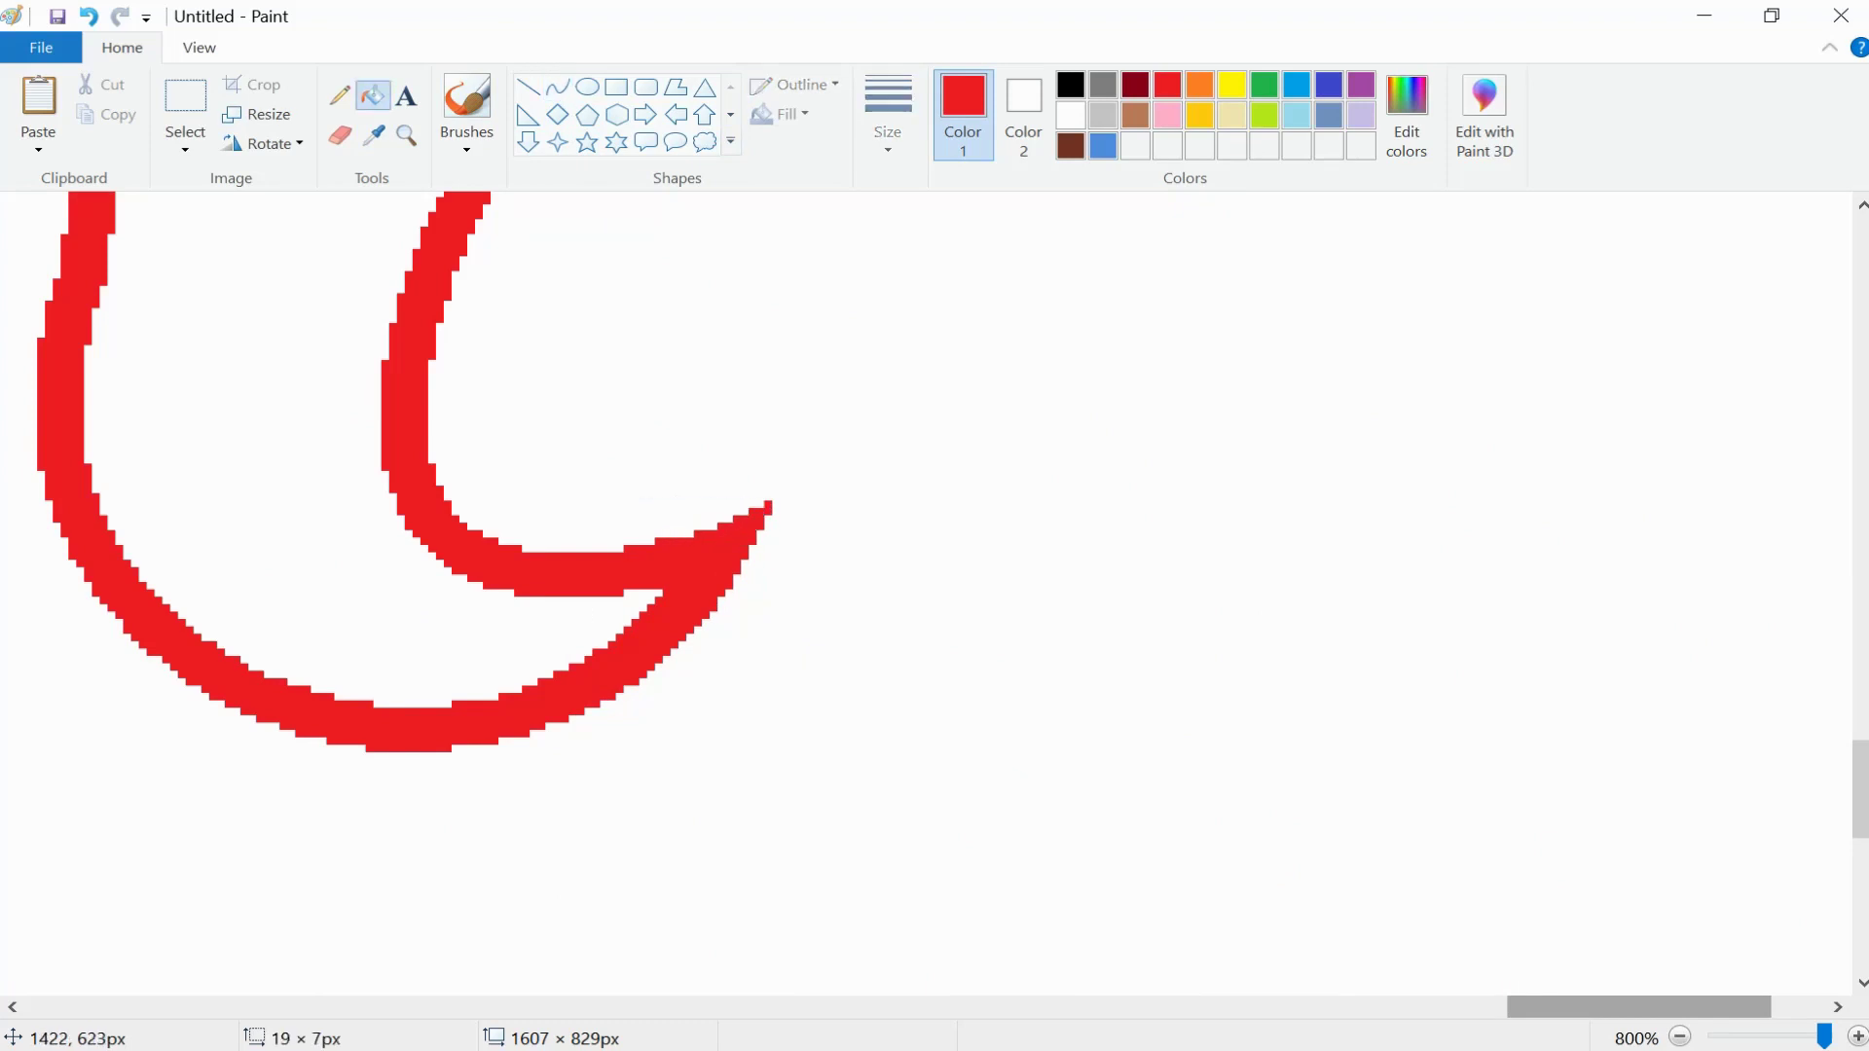
- Recolour the dark pony's red mane and tail outlines maroon and fill both with the reference pony's dark maroon
scroll(840, 524, "down", 4)
left_click(1316, 288)
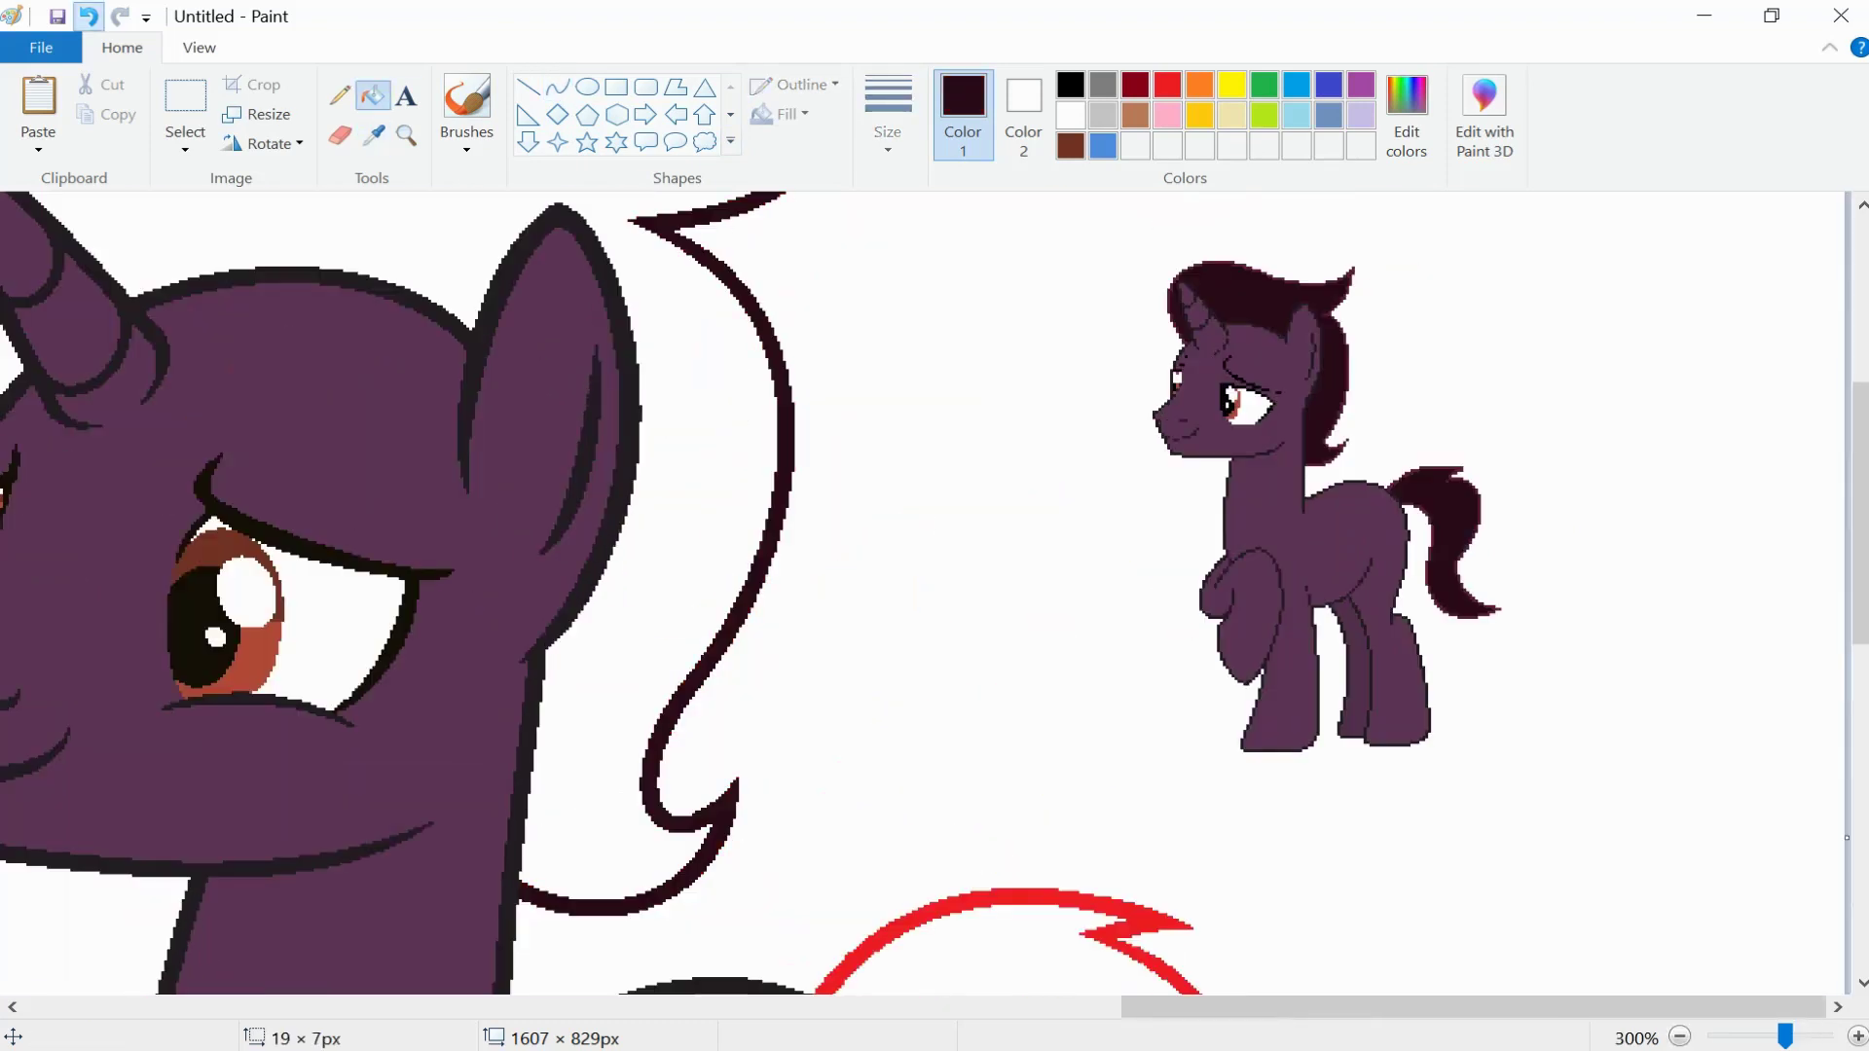
left_click(765, 278)
scroll(925, 594, "up", 5)
scroll(925, 594, "down", 8)
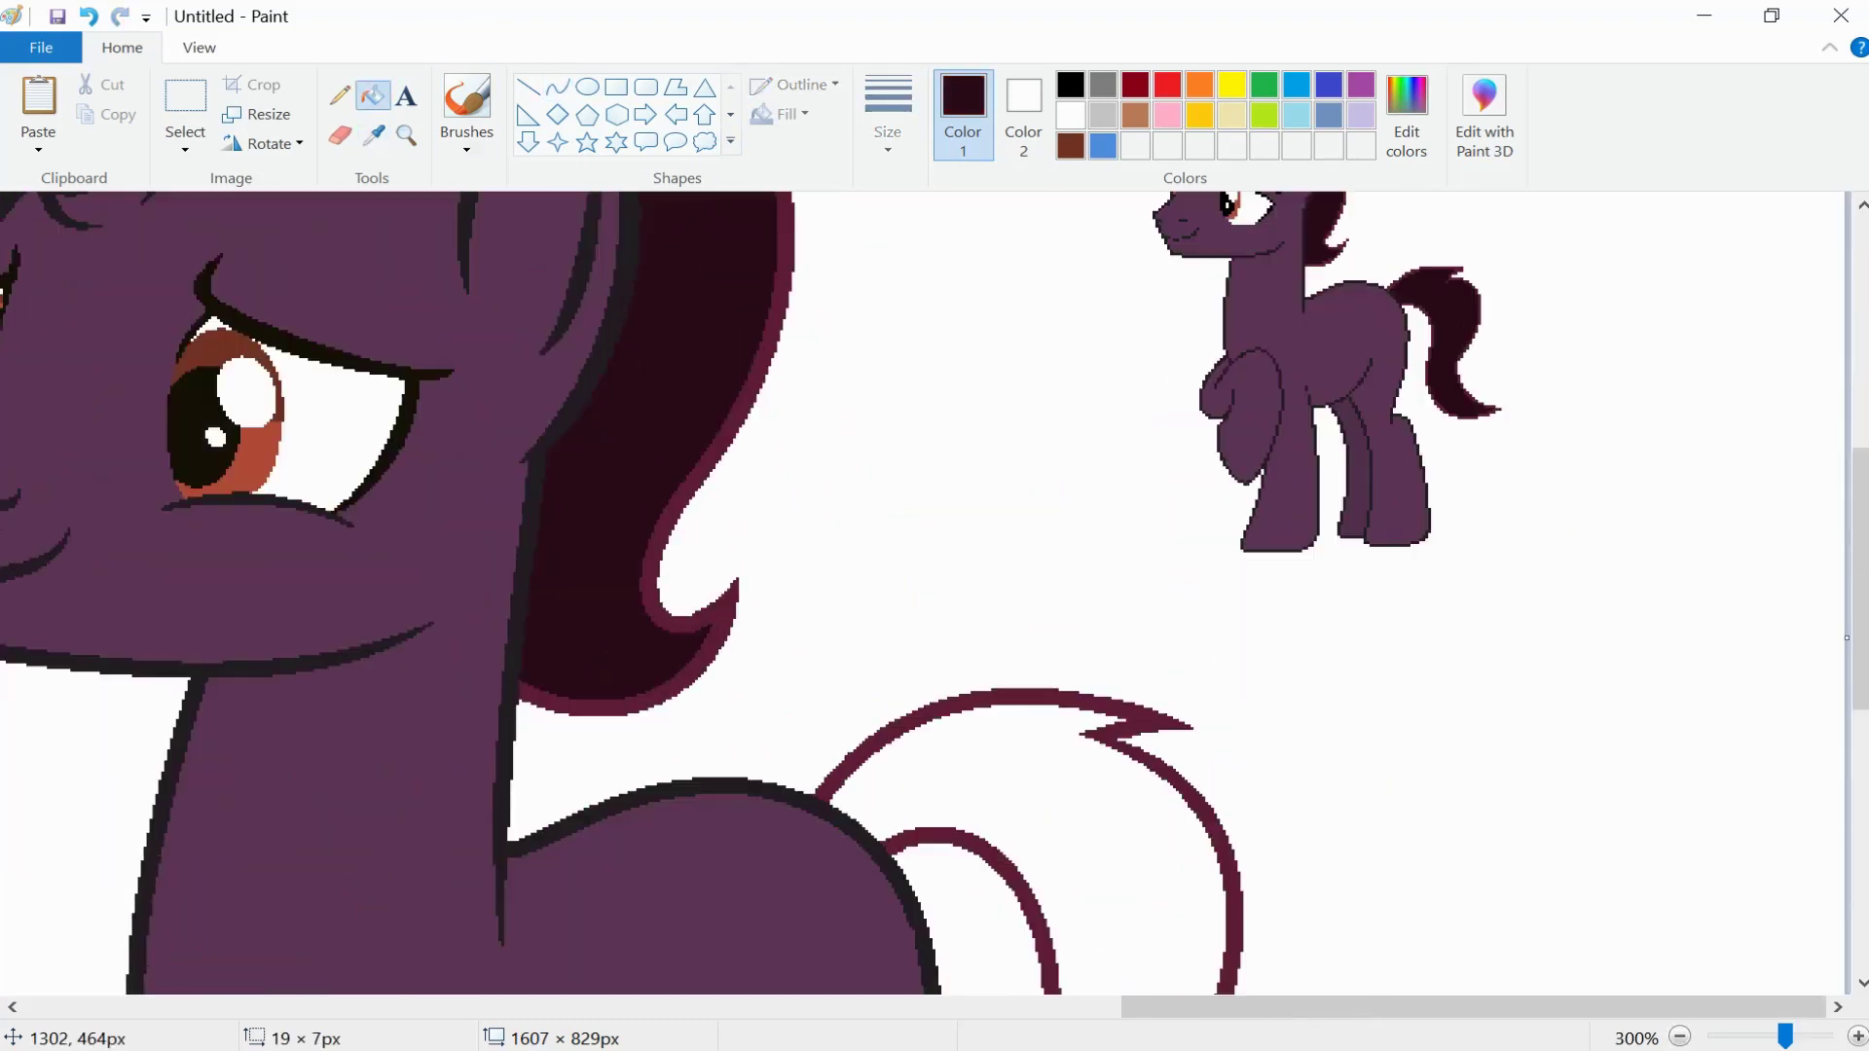
scroll(925, 594, "down", 3)
- Delete the reference pictures beside the pink pony and the dark pony
left_click(185, 97)
left_click_drag(113, 389, 378, 635)
key("Delete")
left_click_drag(1327, 347, 1471, 574)
key("Delete")
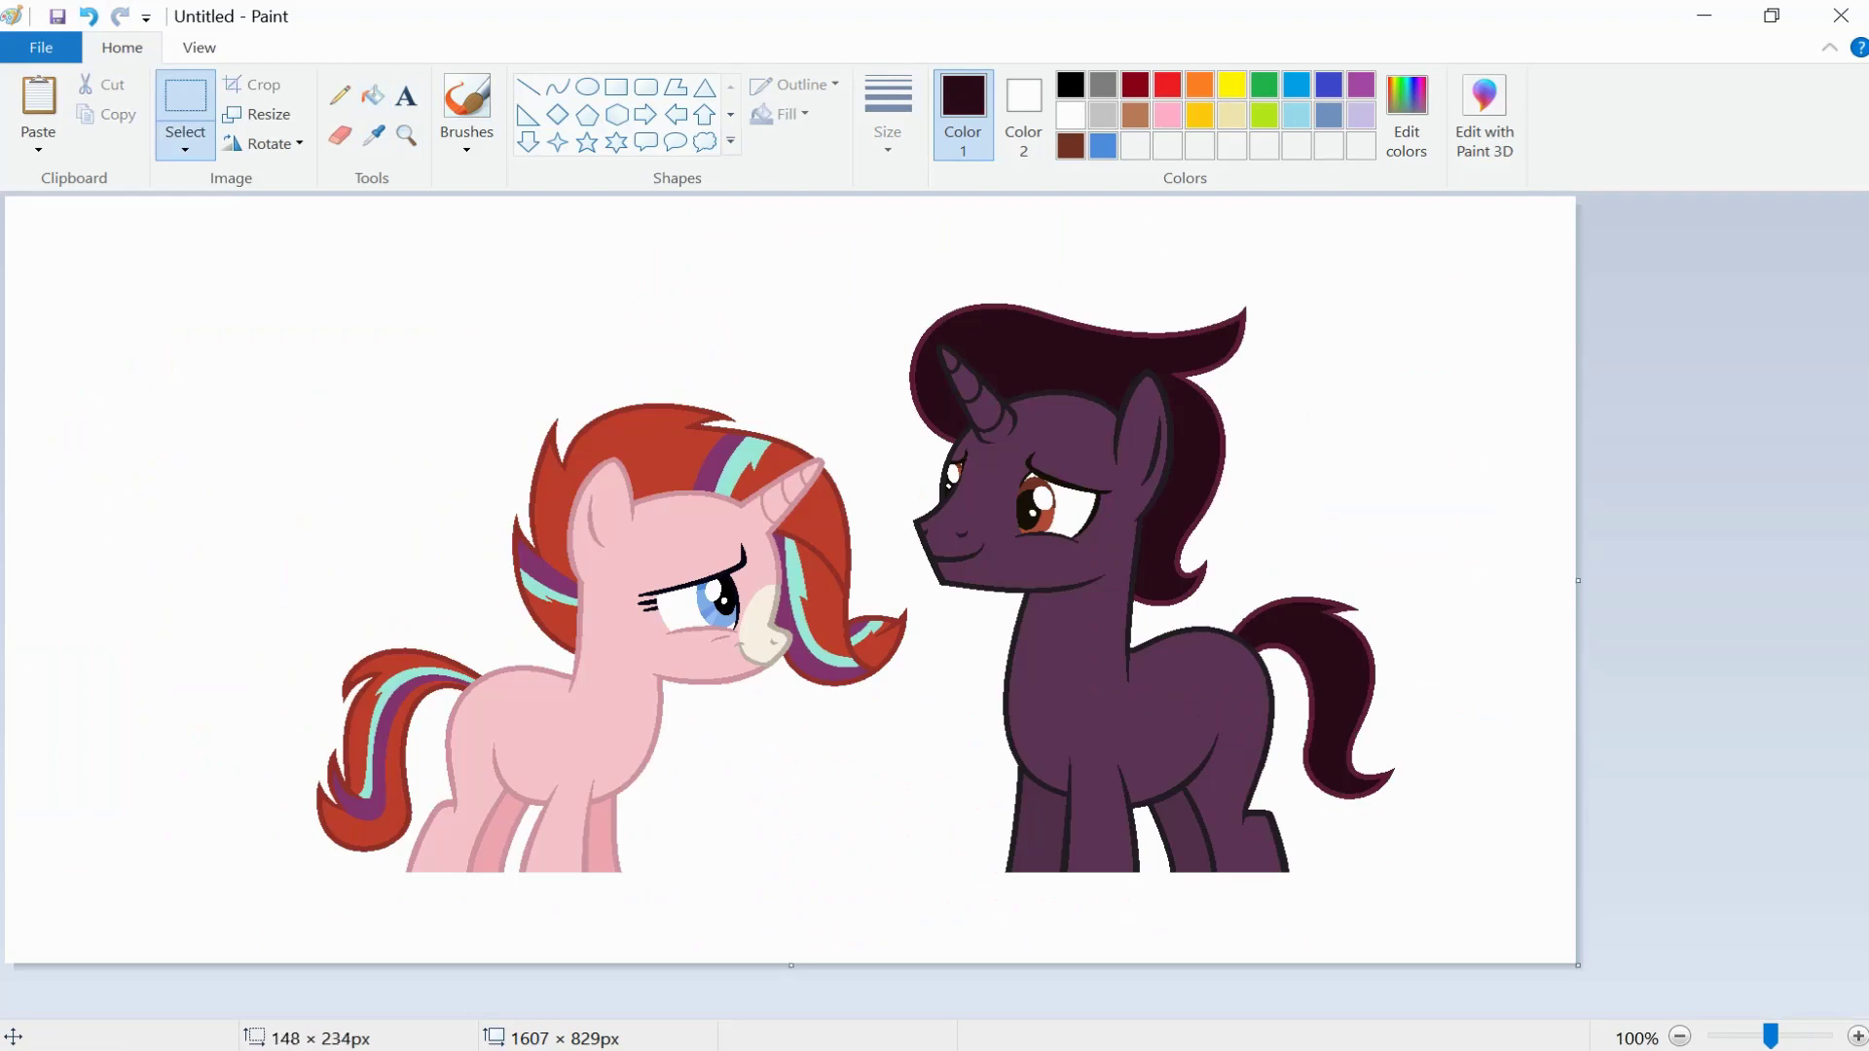
- Crop the canvas closely around the two ponies to 1182 × 648 px and save the picture as Date
key("ctrl+shift+x")
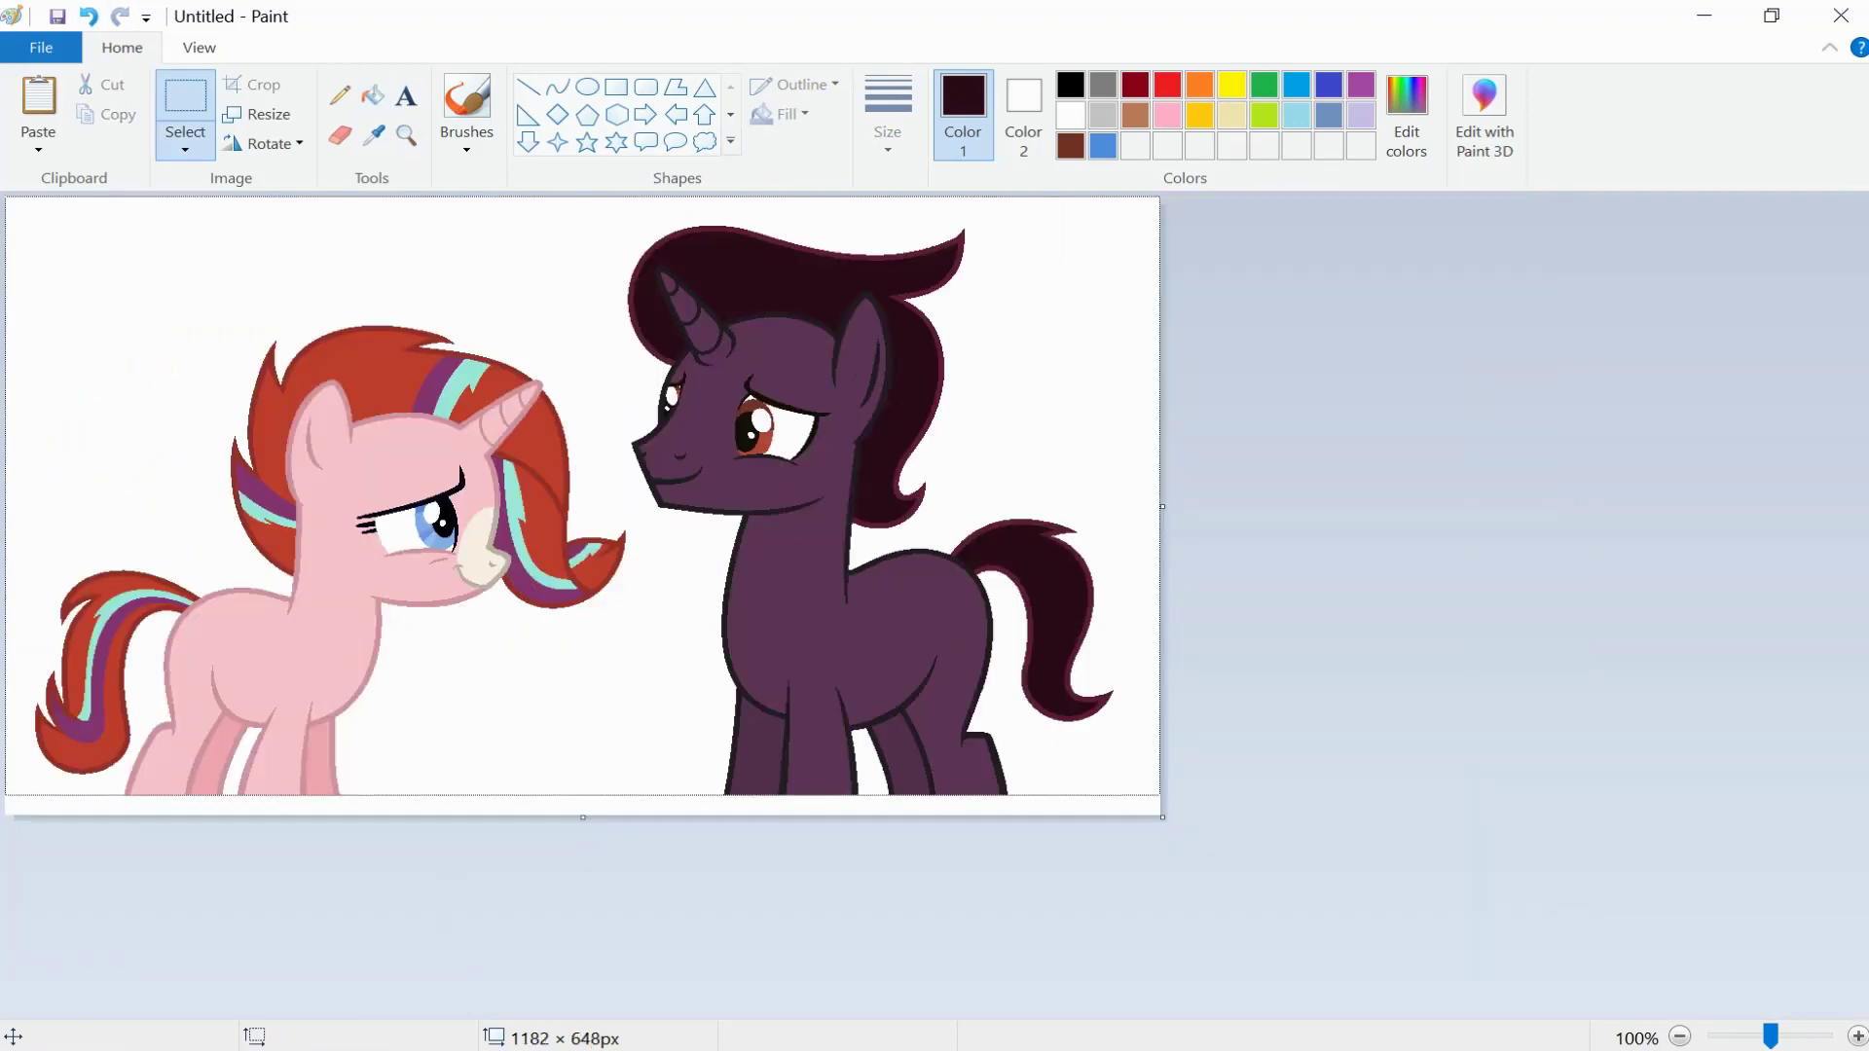
key("alt+f")
type("aDate")
key("Return")
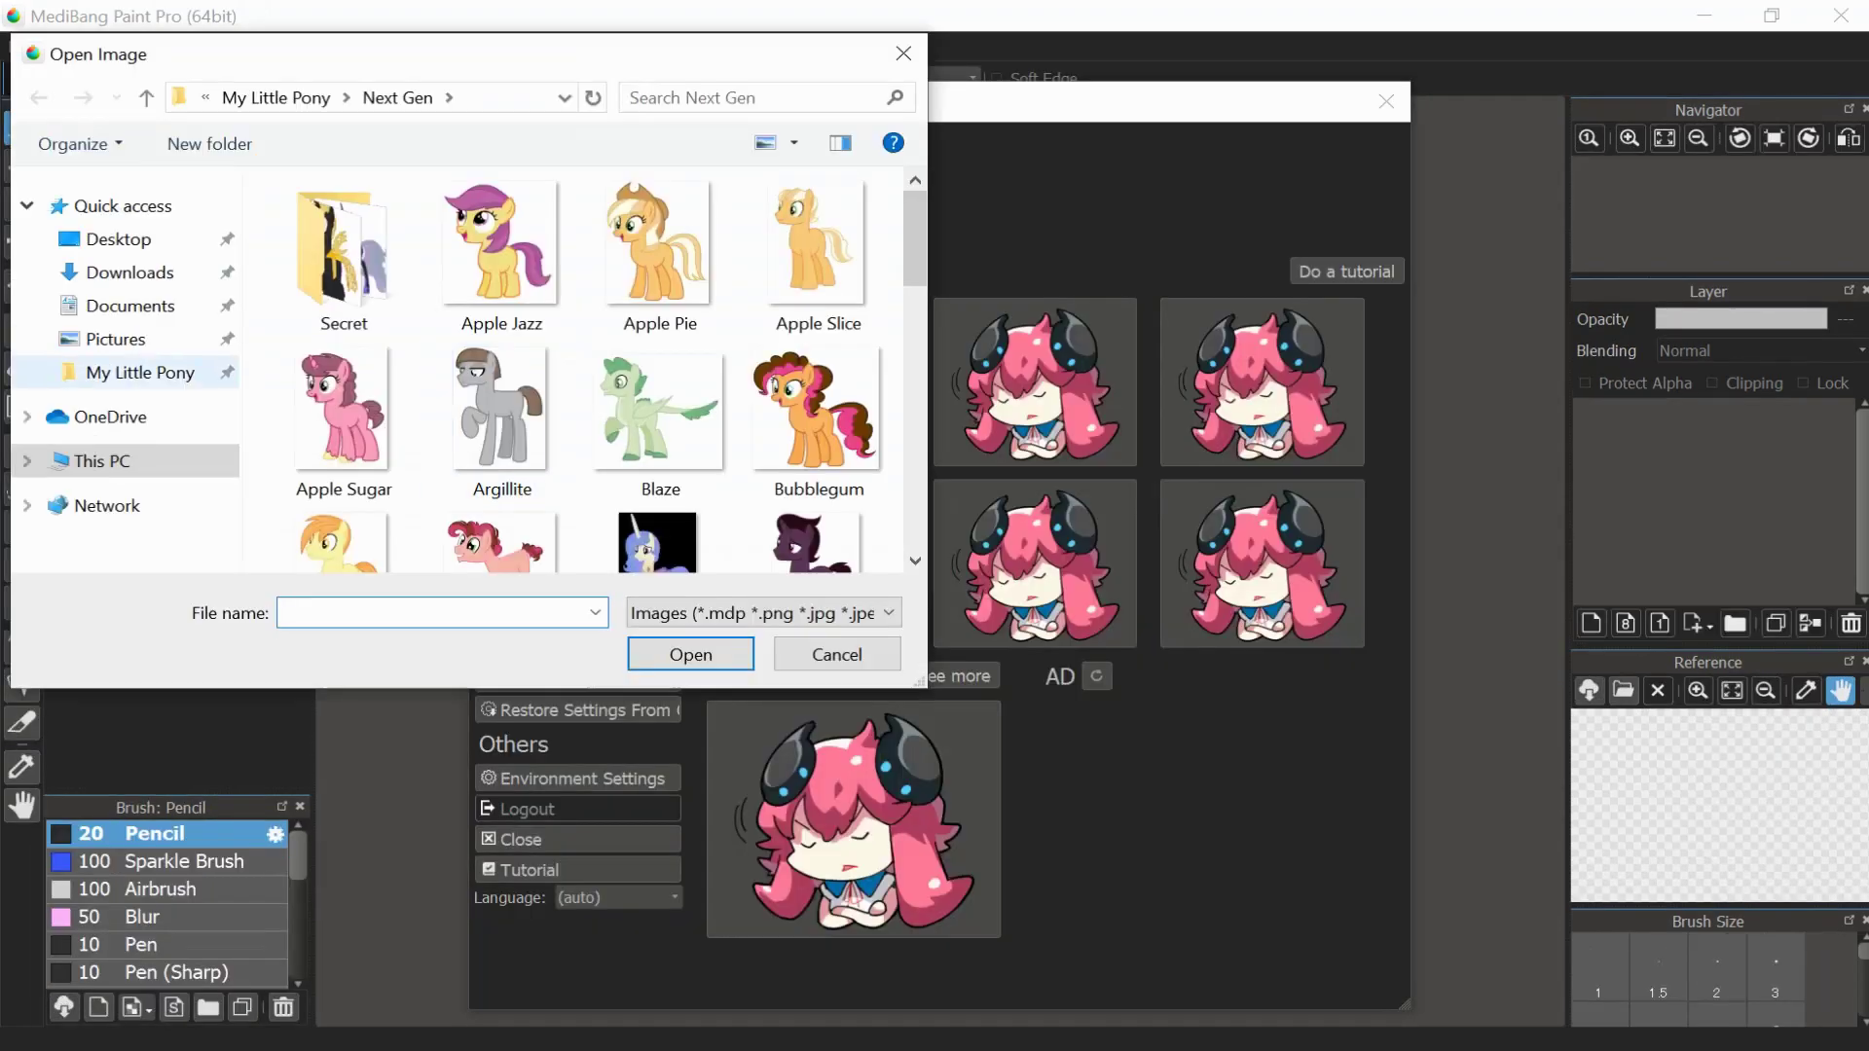
- Open Date.png in MediBang Paint Pro and clear the white areas around the ponies to transparency with the Bucket
key("g")
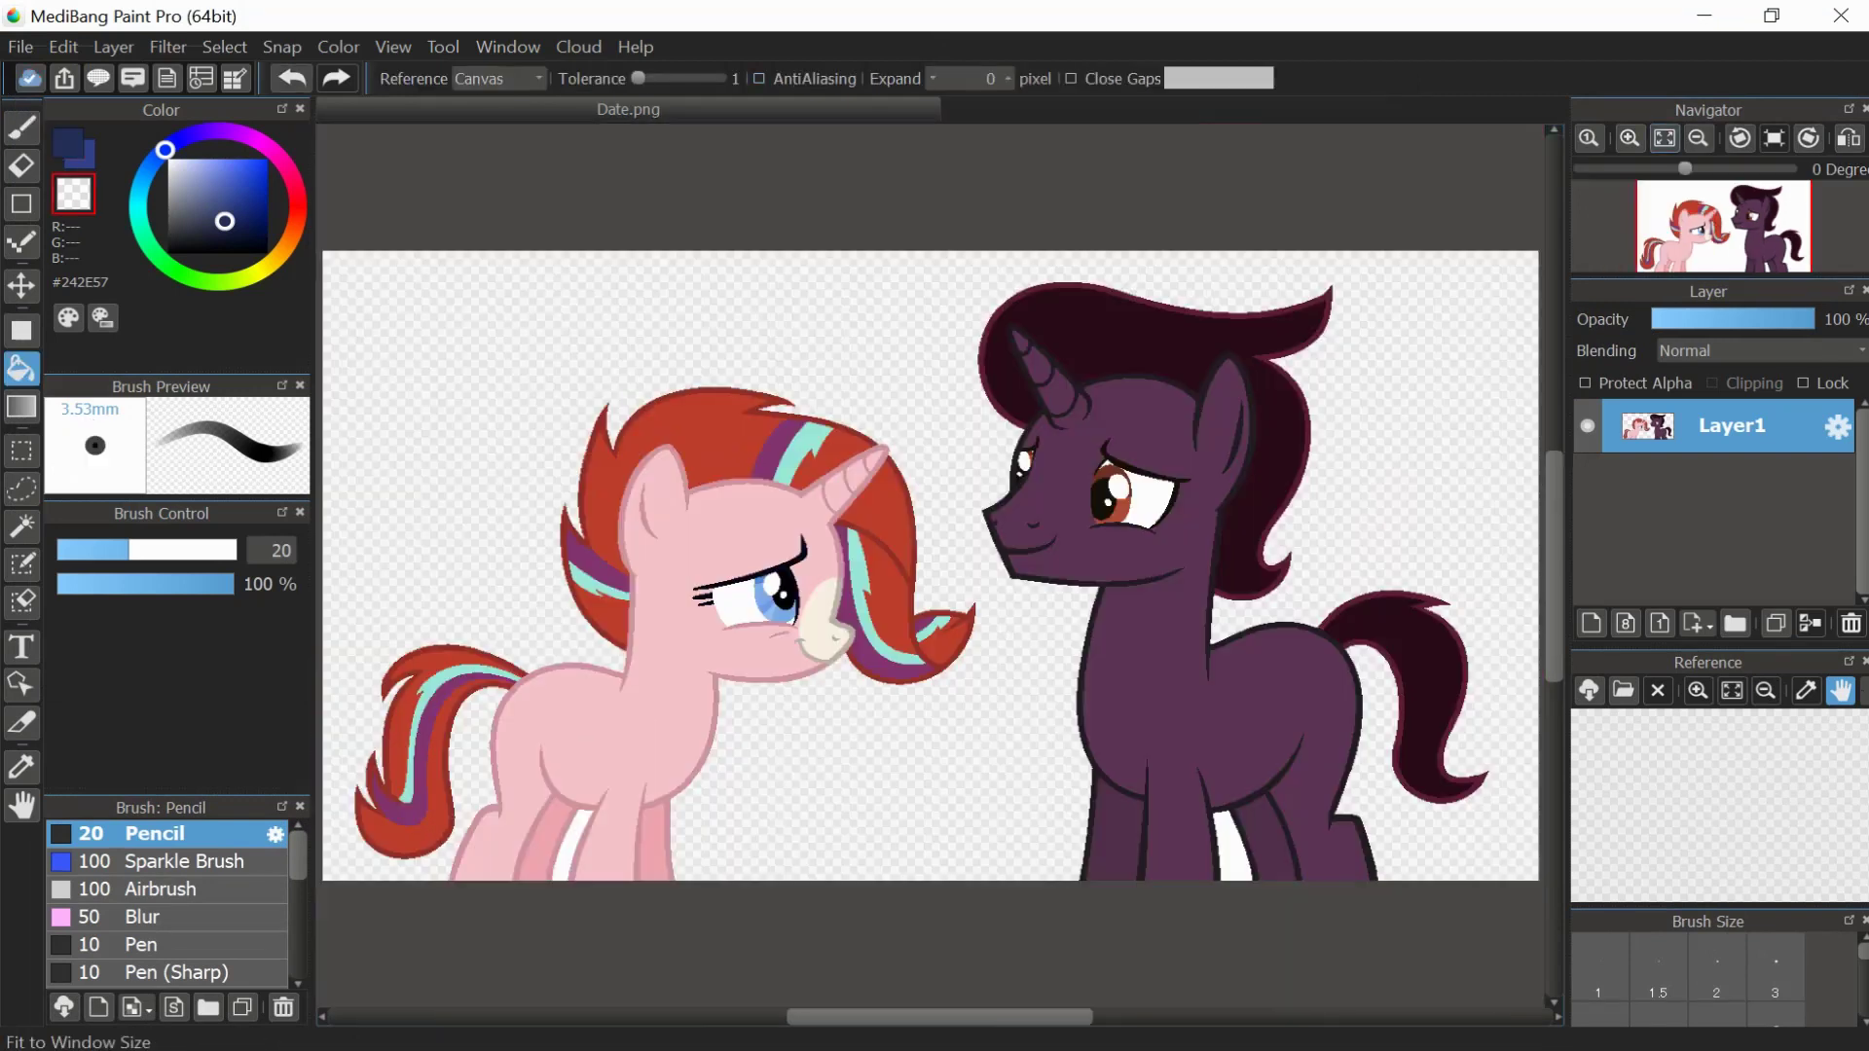
- Bring the Crystal Empire background picture into Date.png on a new layer beneath the ponies
key("alt+f")
key("ctrl+o")
key("alt+Up")
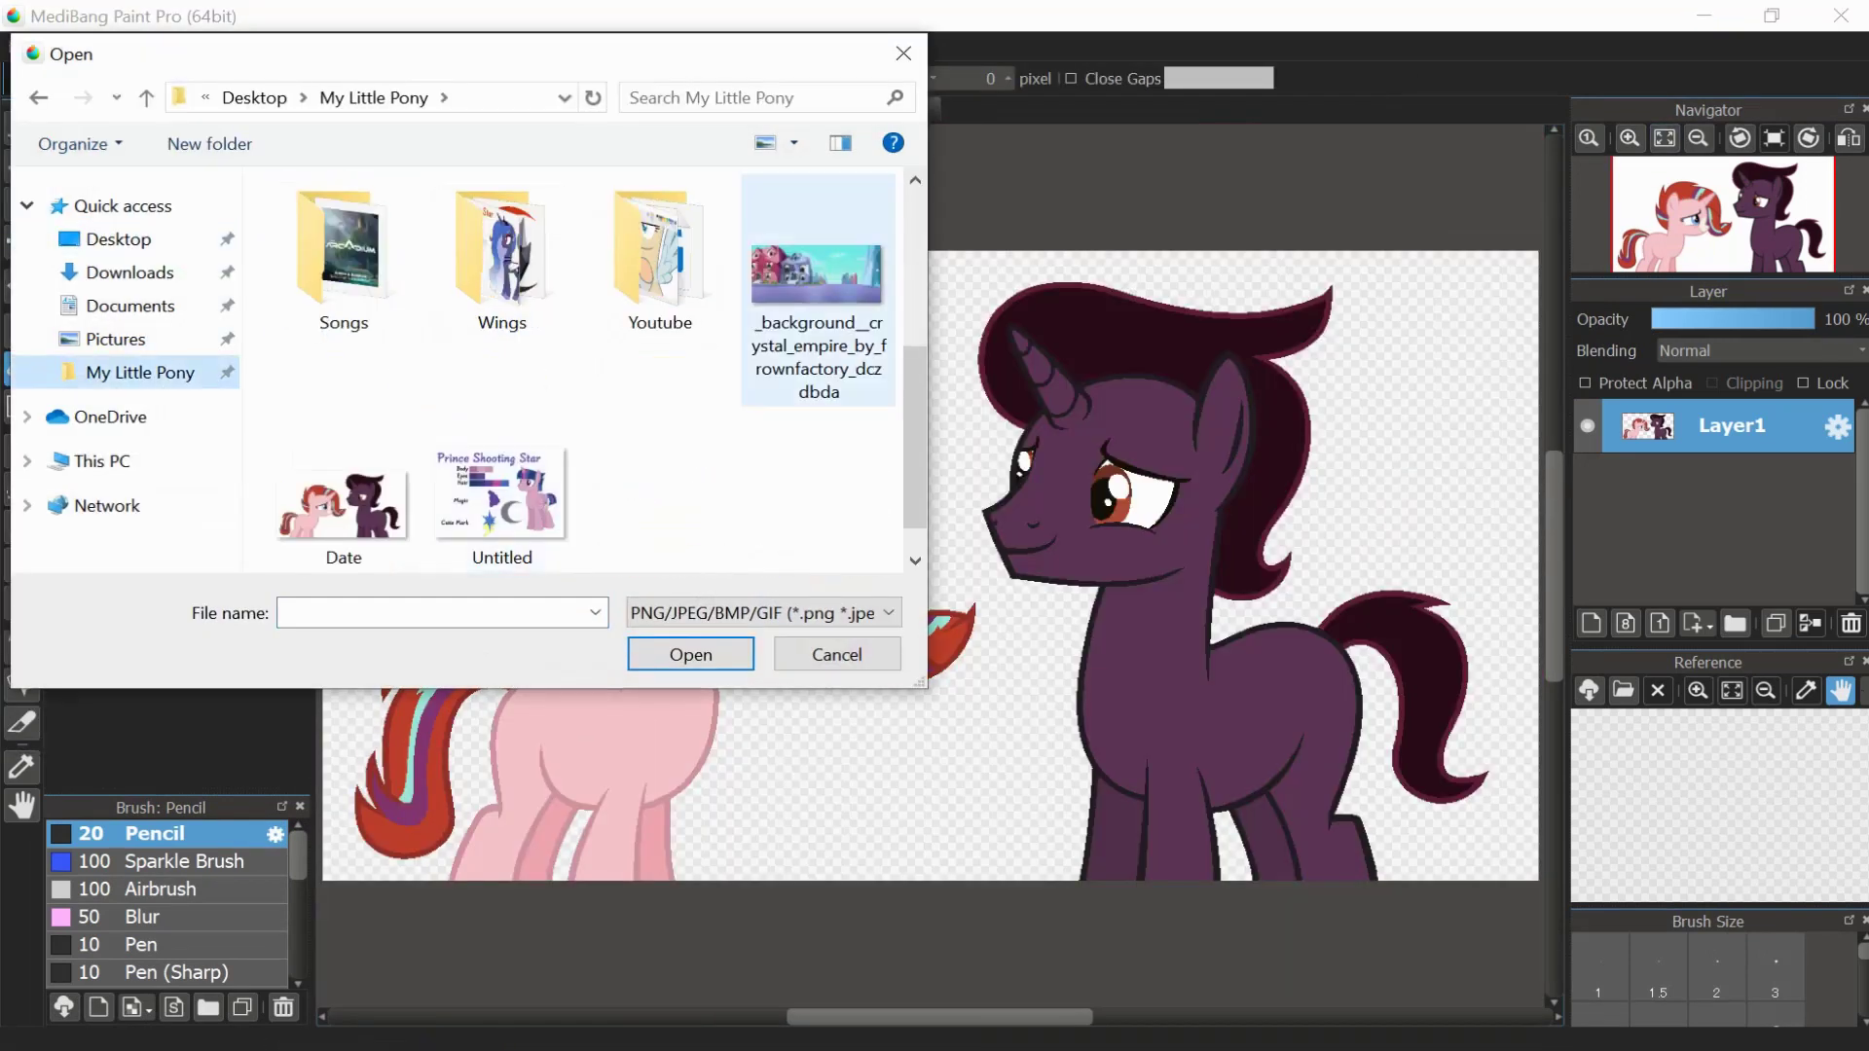
key("Escape")
key("ctrl+v")
key("ctrl+minus")
key("alt+s")
key("Escape")
- Scale and position the Crystal Empire background so it covers the whole canvas behind the ponies
key("ctrl+t")
key("ctrl+minus")
key("ctrl+minus")
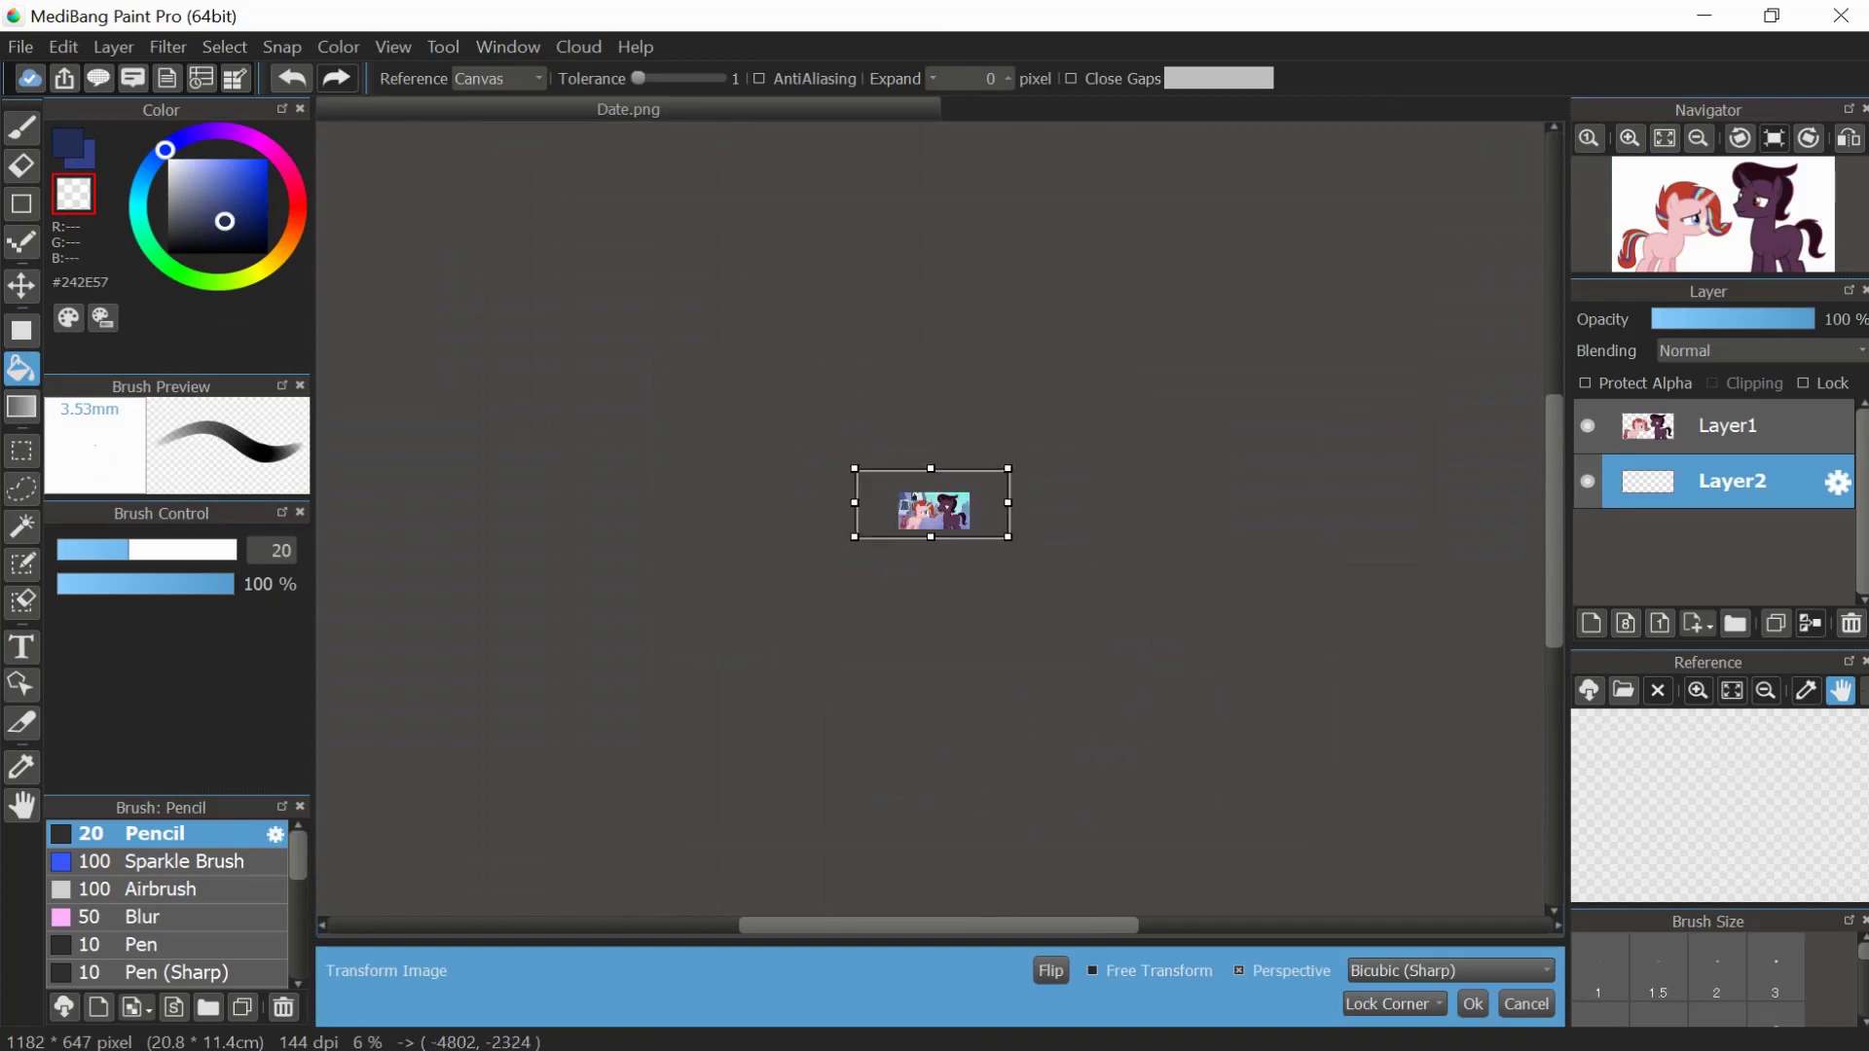
key("ctrl+alt+0")
key("ctrl+minus")
key("ctrl+minus")
key("ctrl+minus")
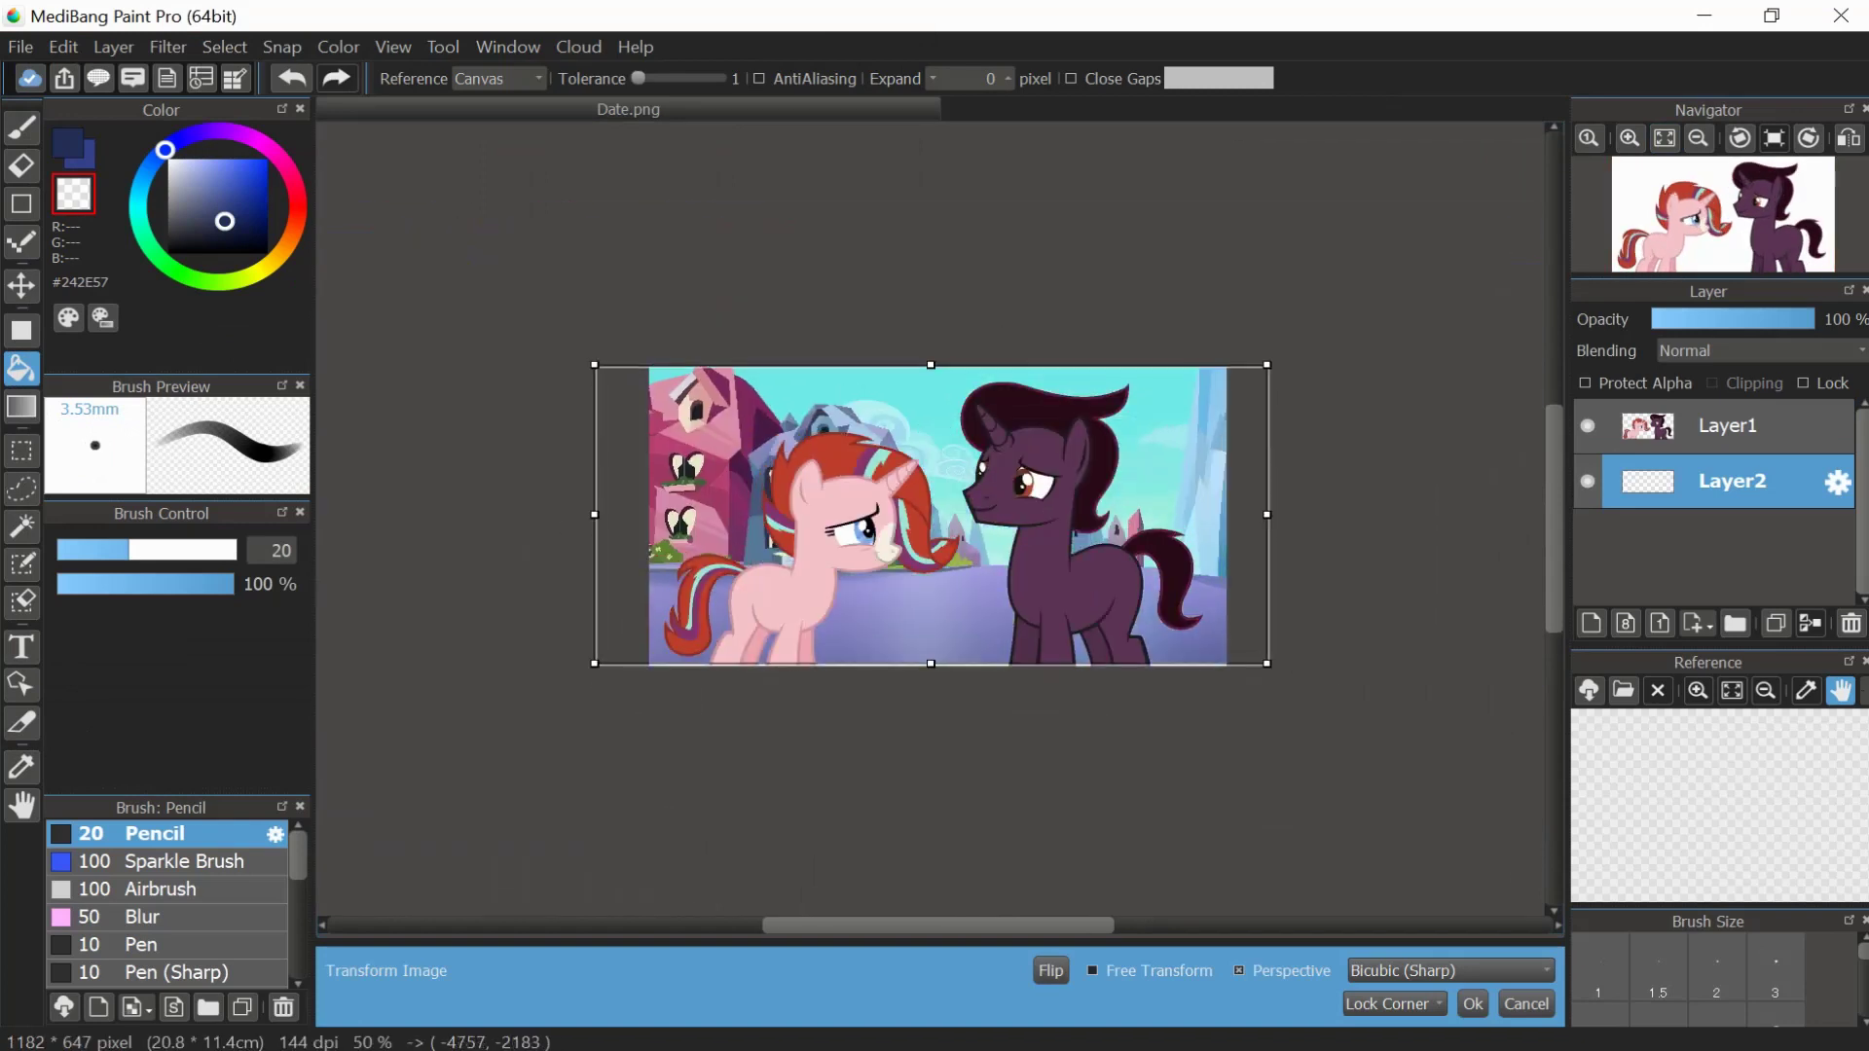
left_click_drag(658, 369, 634, 361)
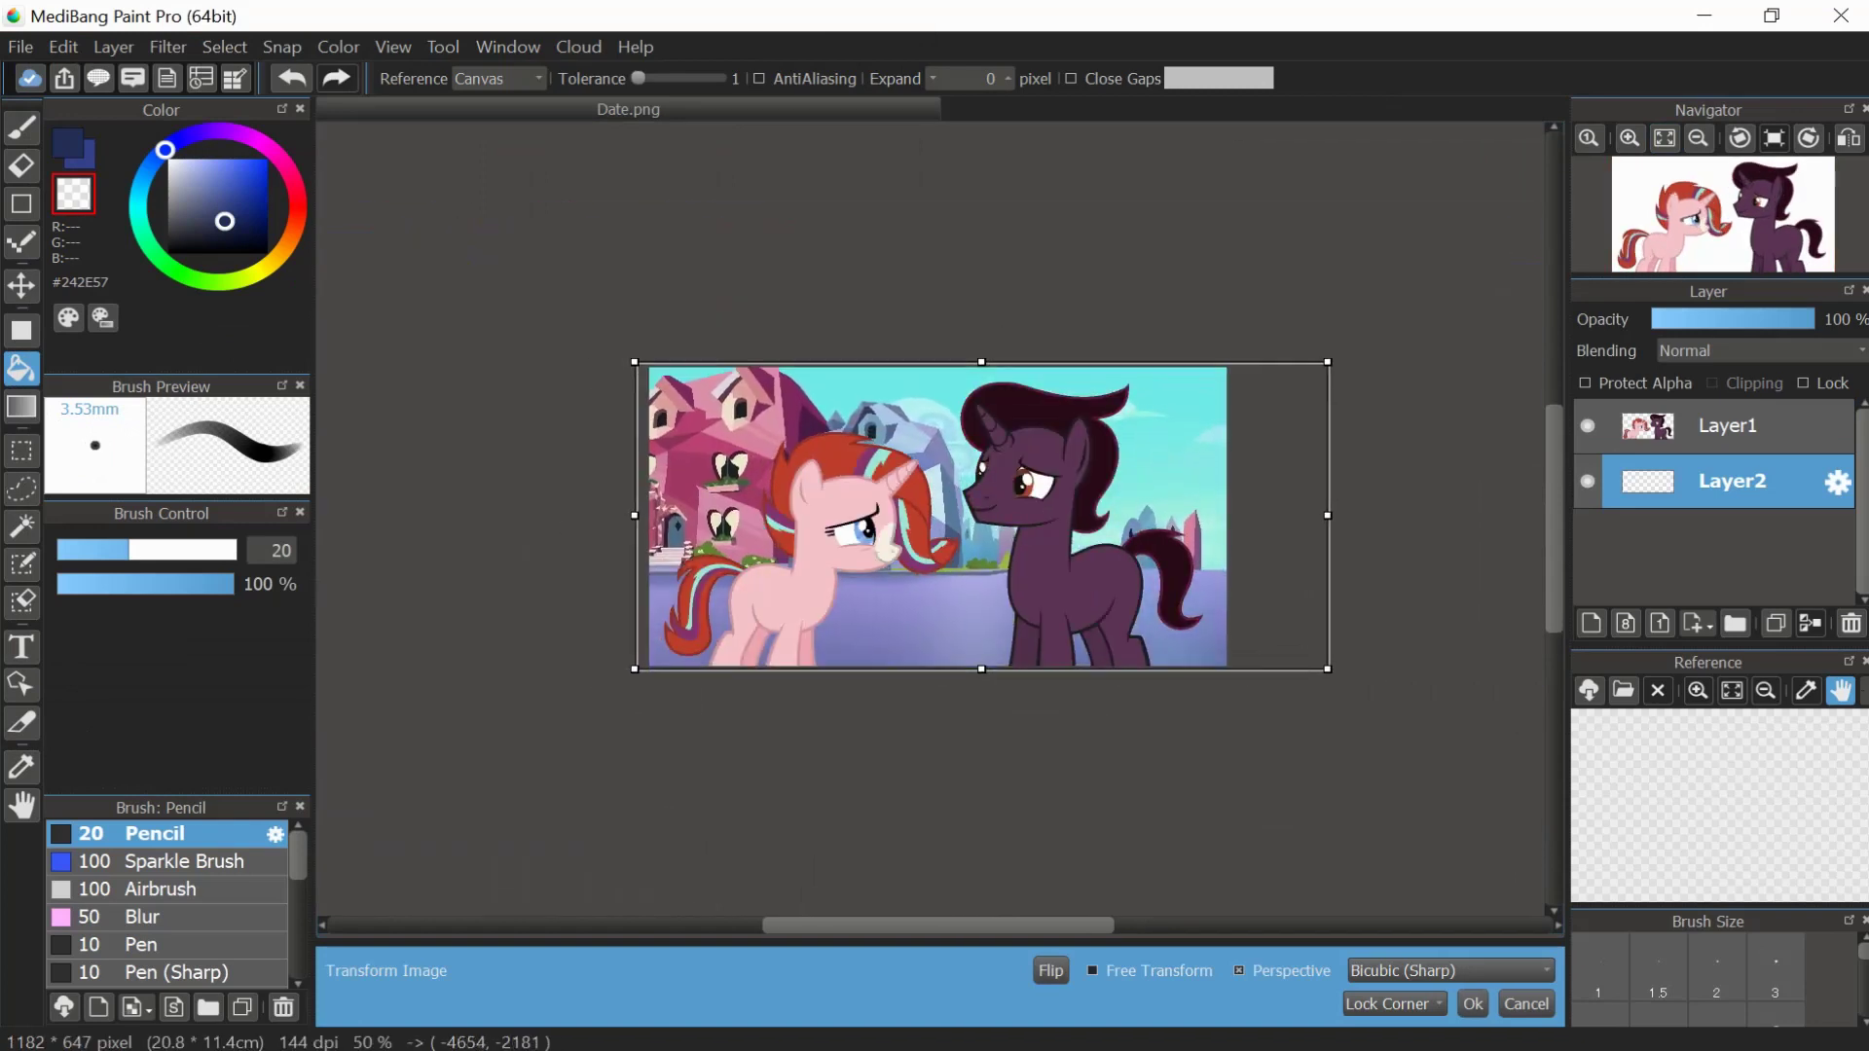
key("Return")
- Insert the red firework cutie mark on a new layer and scale it down onto the dark pony's flank
left_click(20, 47)
left_click(87, 284)
double_click(805, 292)
left_click(334, 397)
left_click(688, 651)
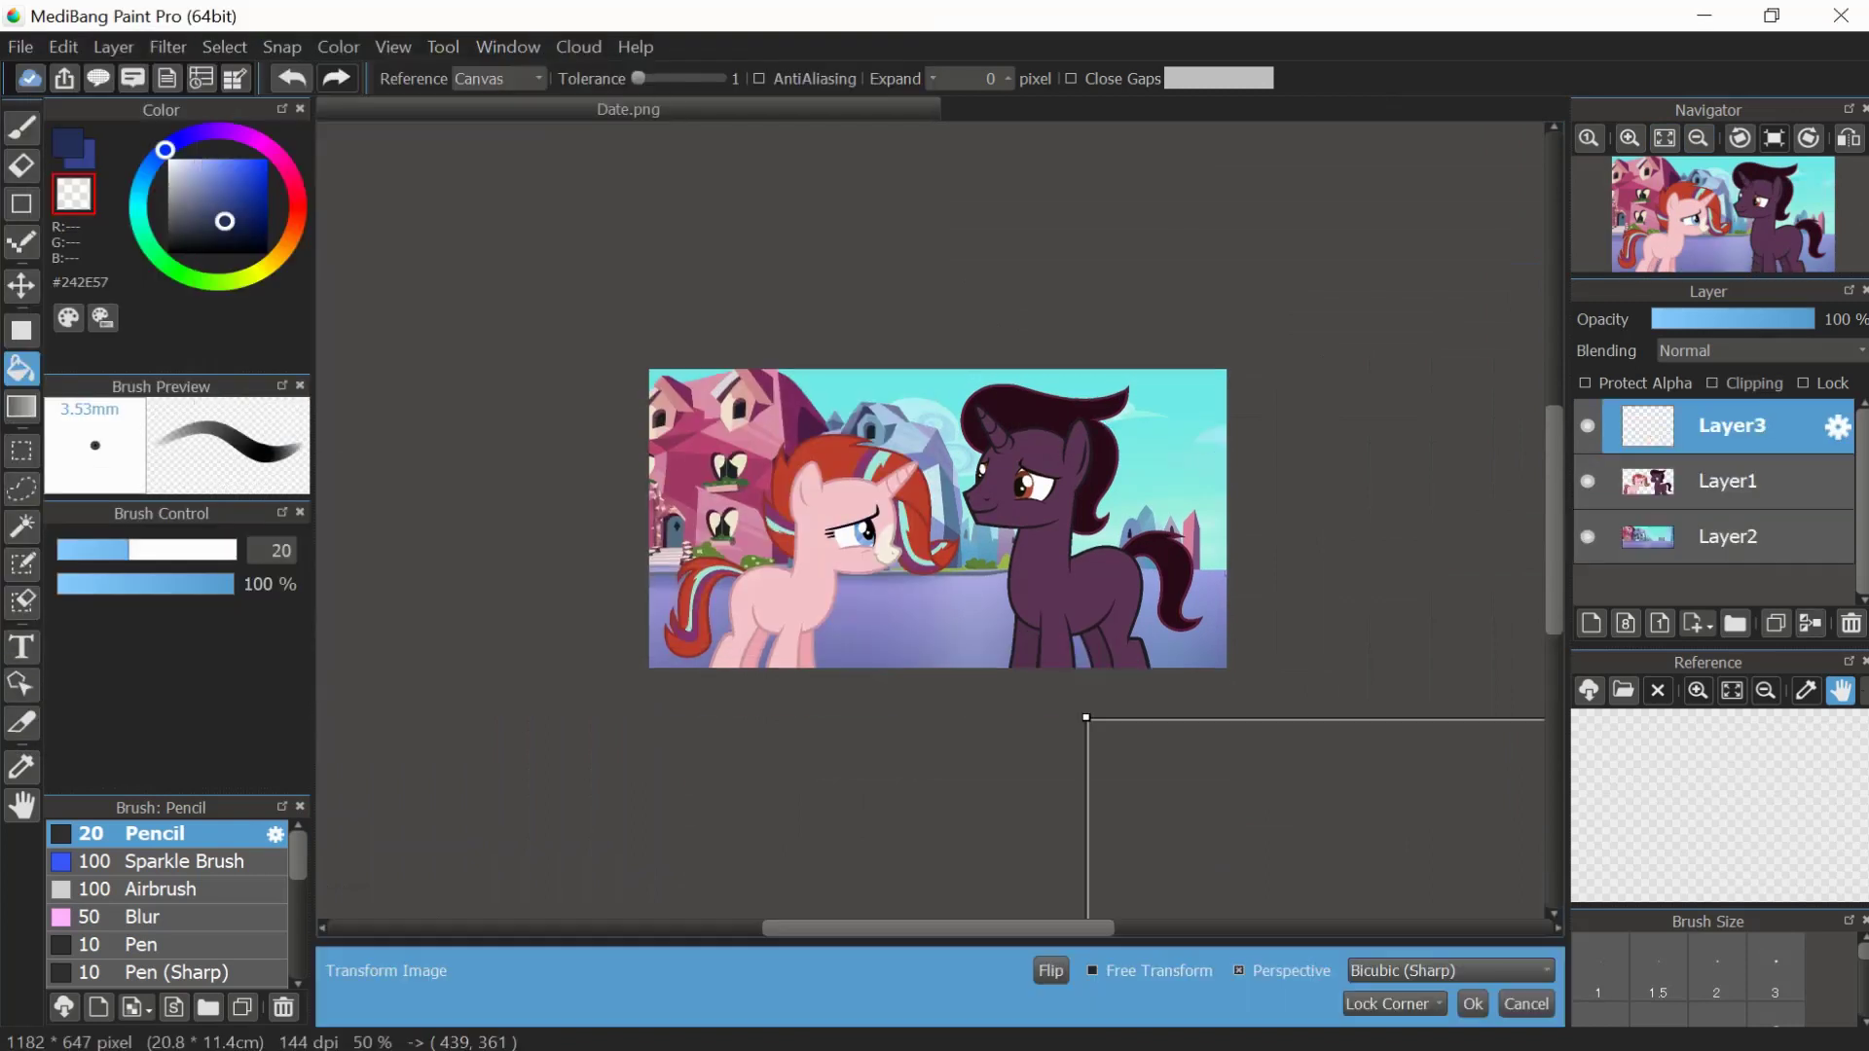
scroll(1252, 764, "up", 4)
left_click_drag(1256, 827, 857, 641)
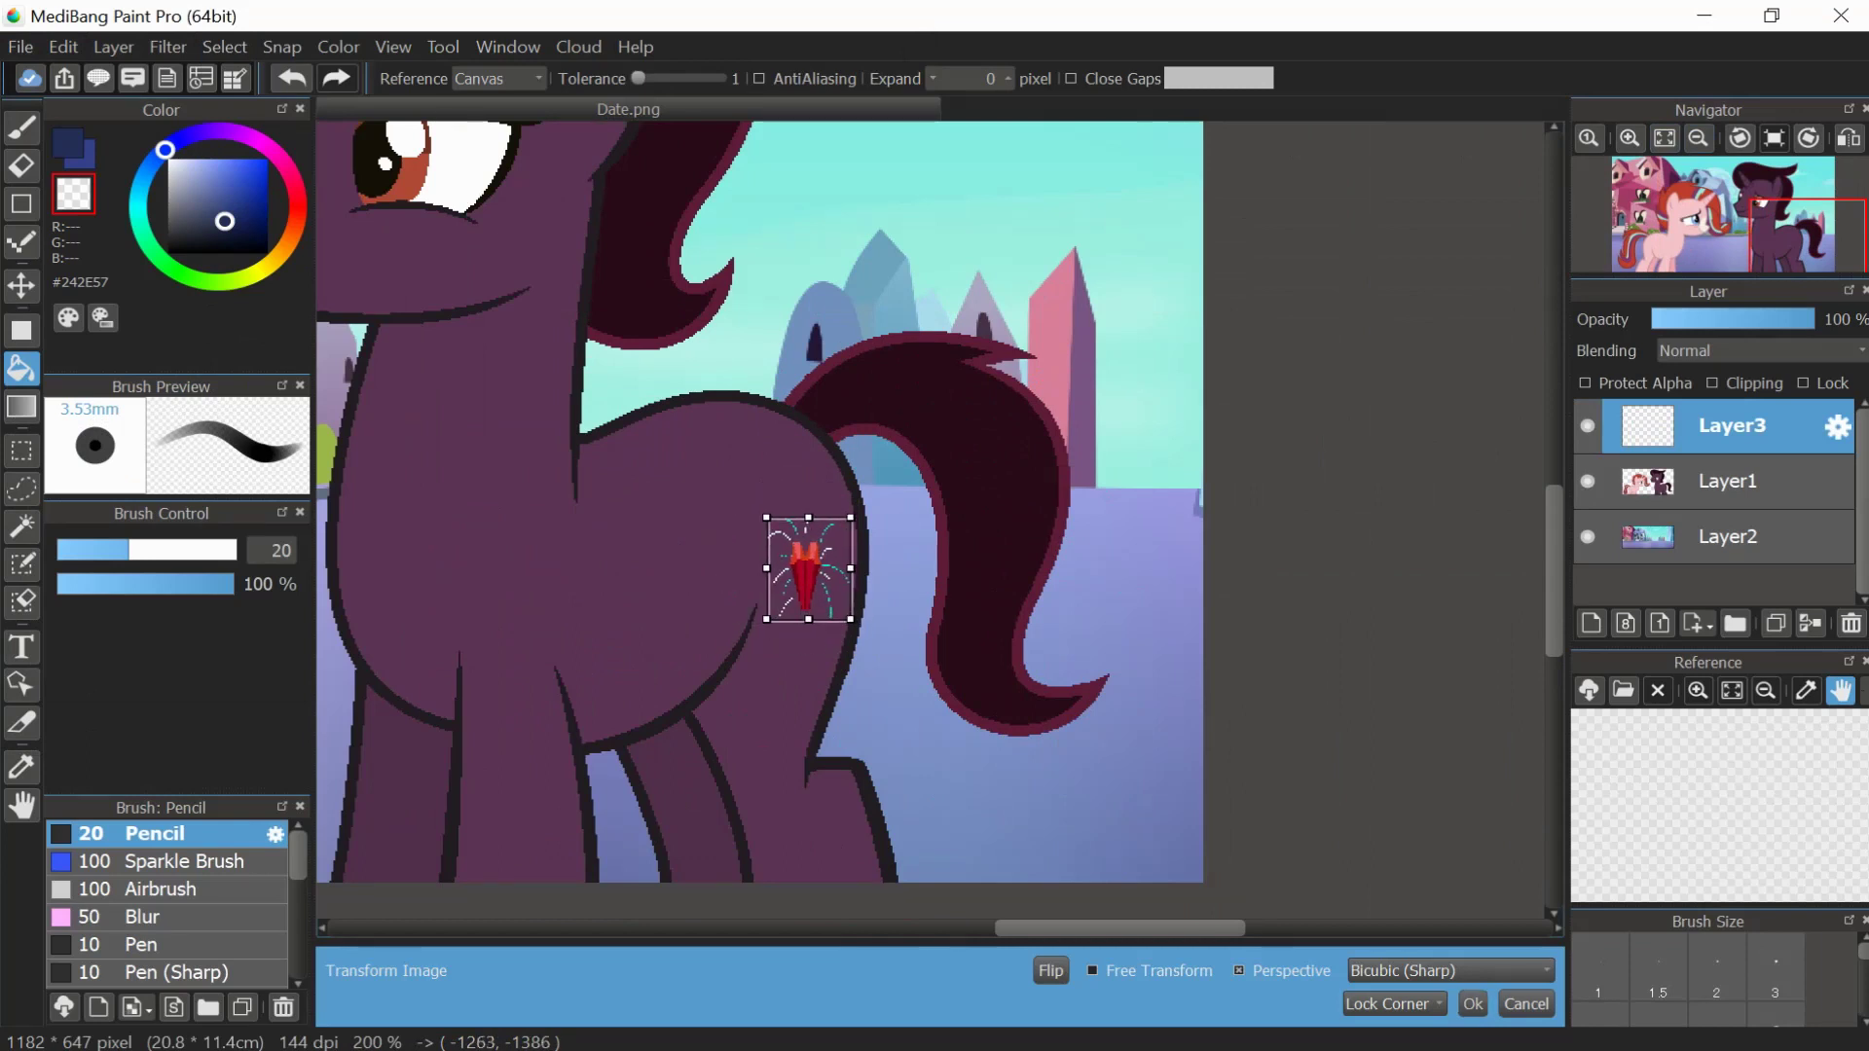
key("Return")
- Insert the teal-and-white cutie mark with the small star on a new layer and fit it onto the pink pony's flank
scroll(934, 525, "down", 2)
left_click(20, 47)
left_click(88, 283)
scroll(584, 389, "down", 5)
left_click(502, 326)
left_click(689, 650)
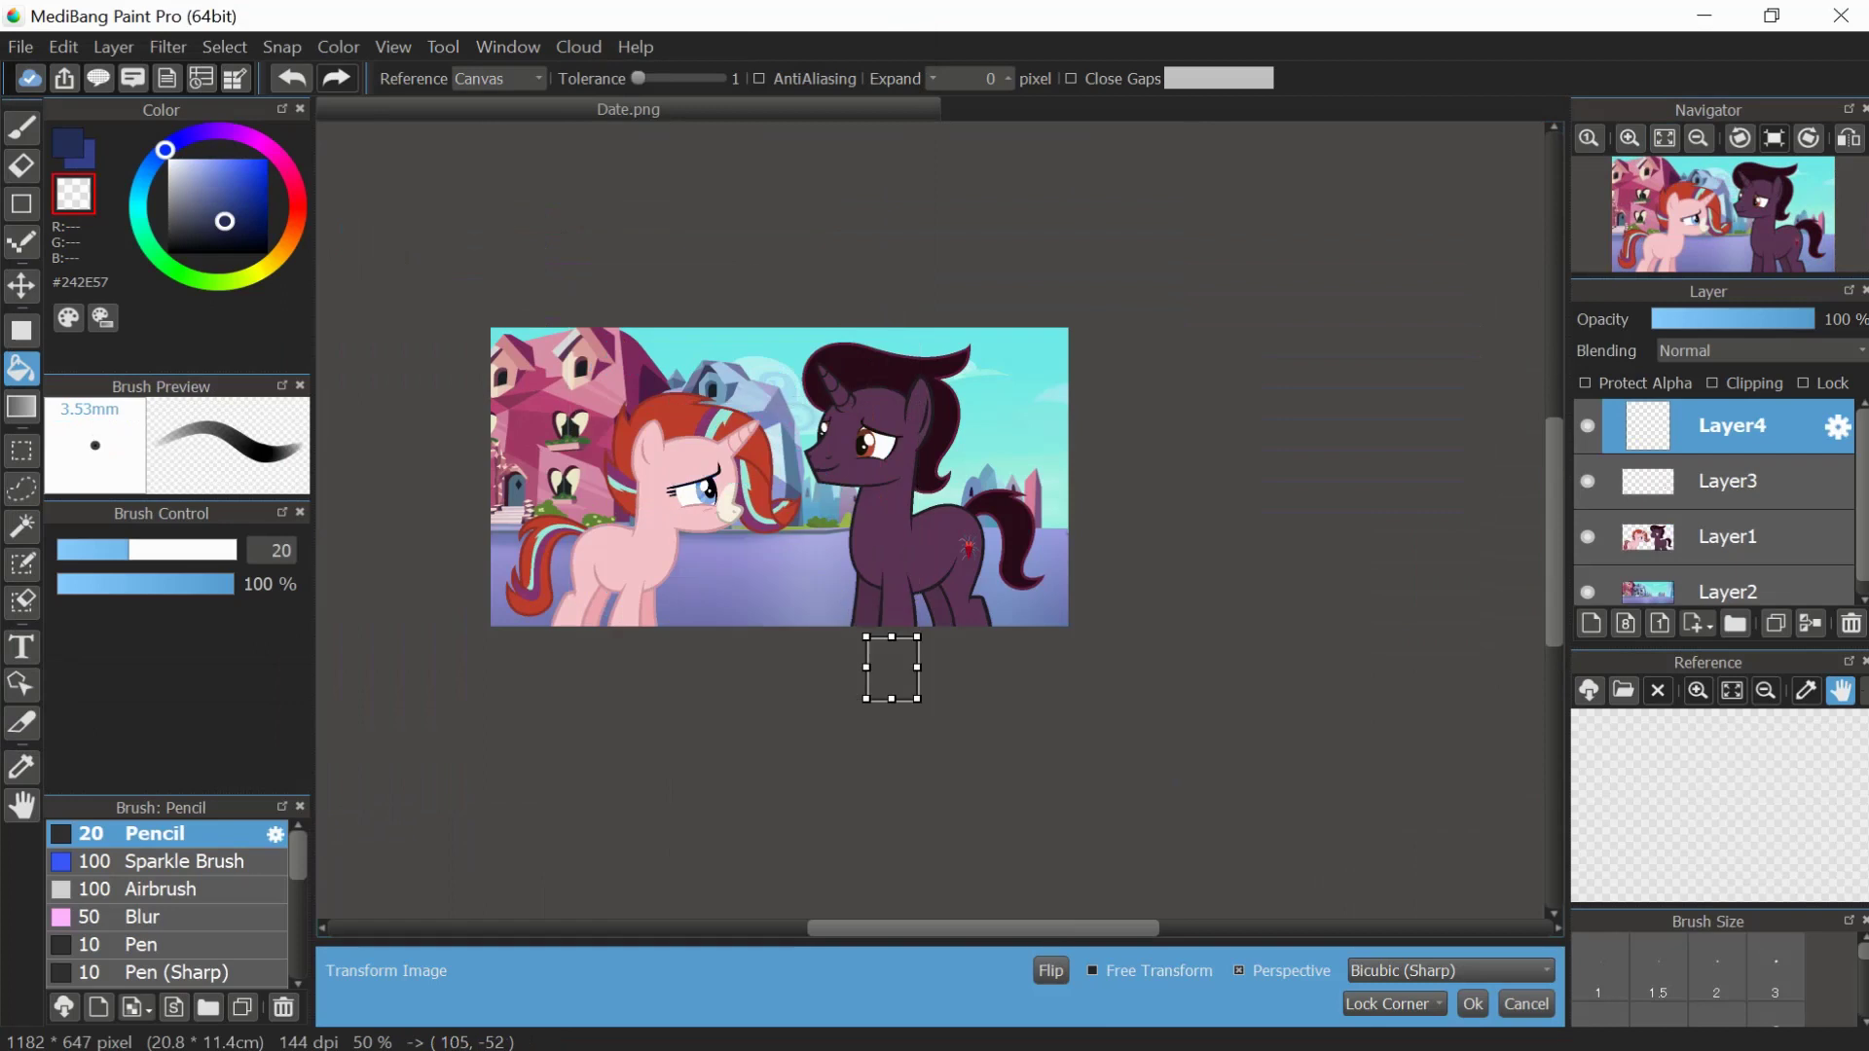
scroll(594, 565, "up", 5)
left_click_drag(892, 668, 648, 623)
scroll(594, 564, "down", 3)
left_click(1473, 1004)
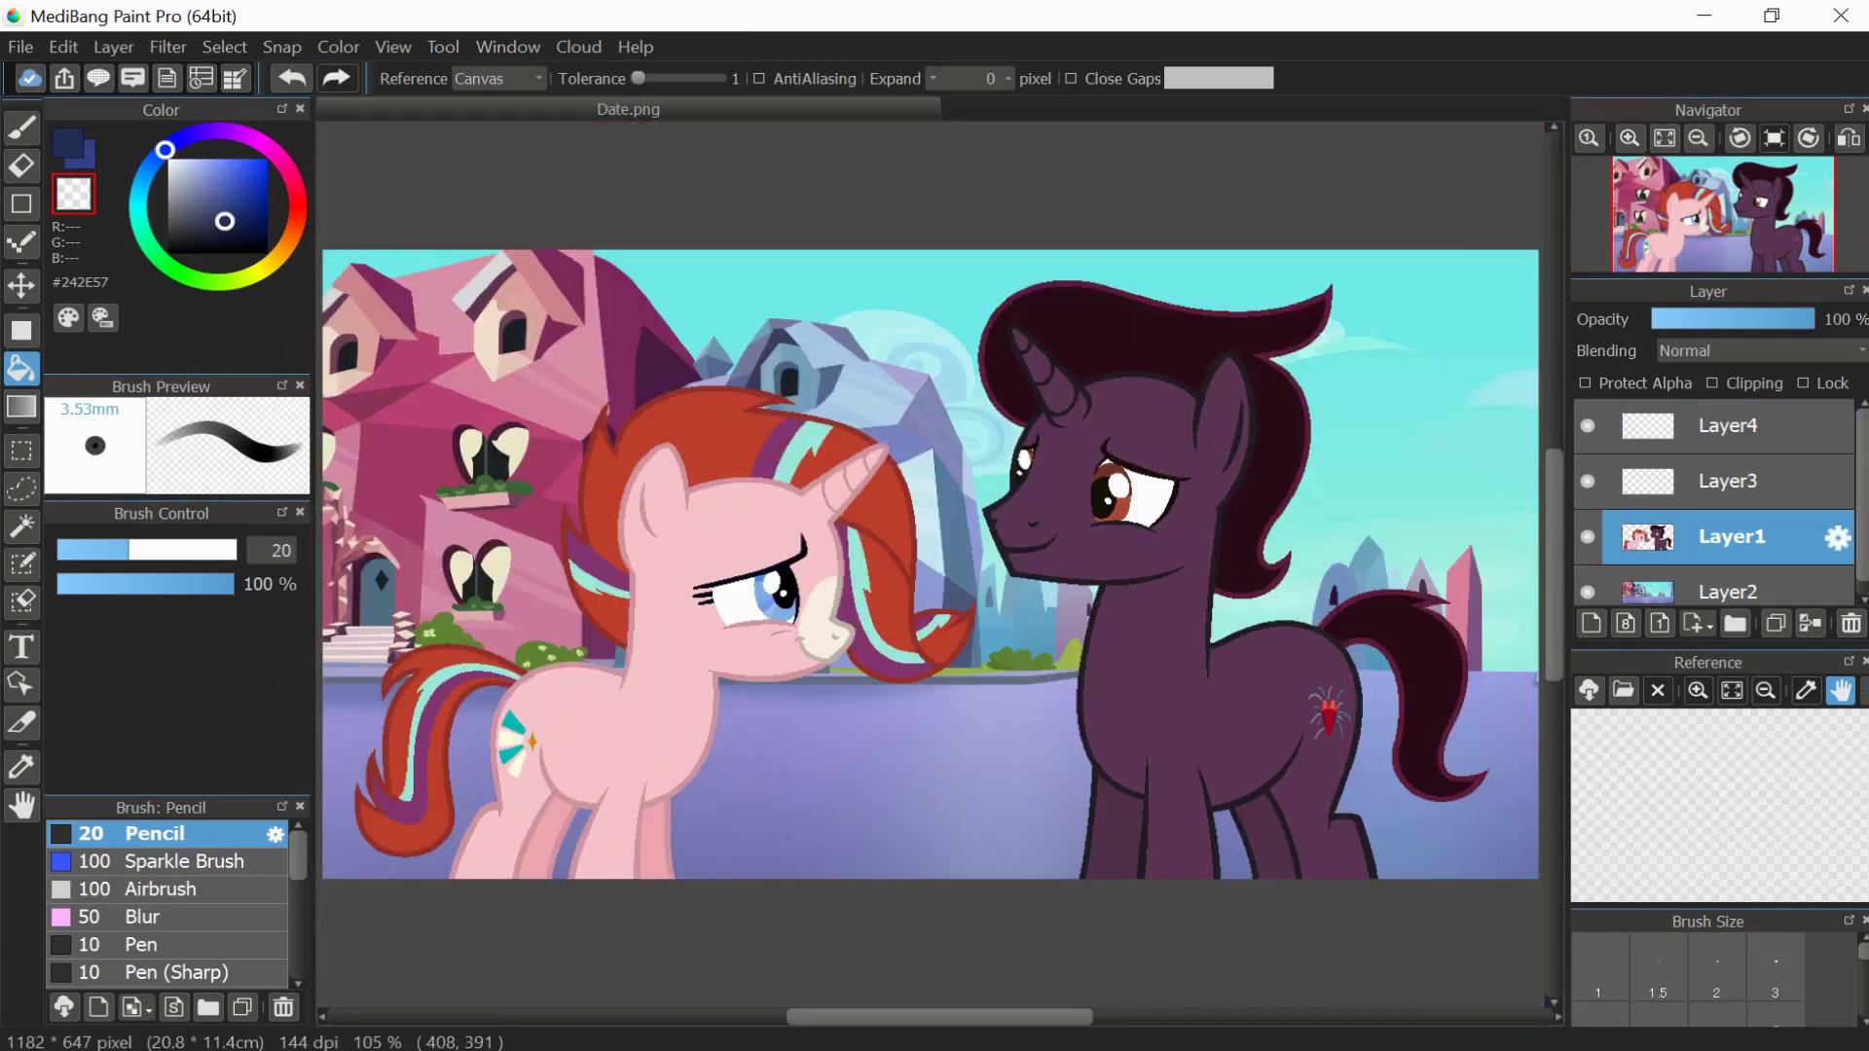
- On Layer1, select the upper iris area of the pink pony's eye and apply a linear blue foreground-to-background gradient
scroll(753, 586, "up", 10)
left_click(22, 525)
left_click(818, 544)
left_click(146, 917)
left_click(828, 594, "alt")
left_click(828, 545, "alt")
mouse_move(834, 542)
left_mouse_down()
mouse_move(798, 543)
mouse_move(838, 575)
left_mouse_up()
key("ctrl+y")
key("g")
key("g")
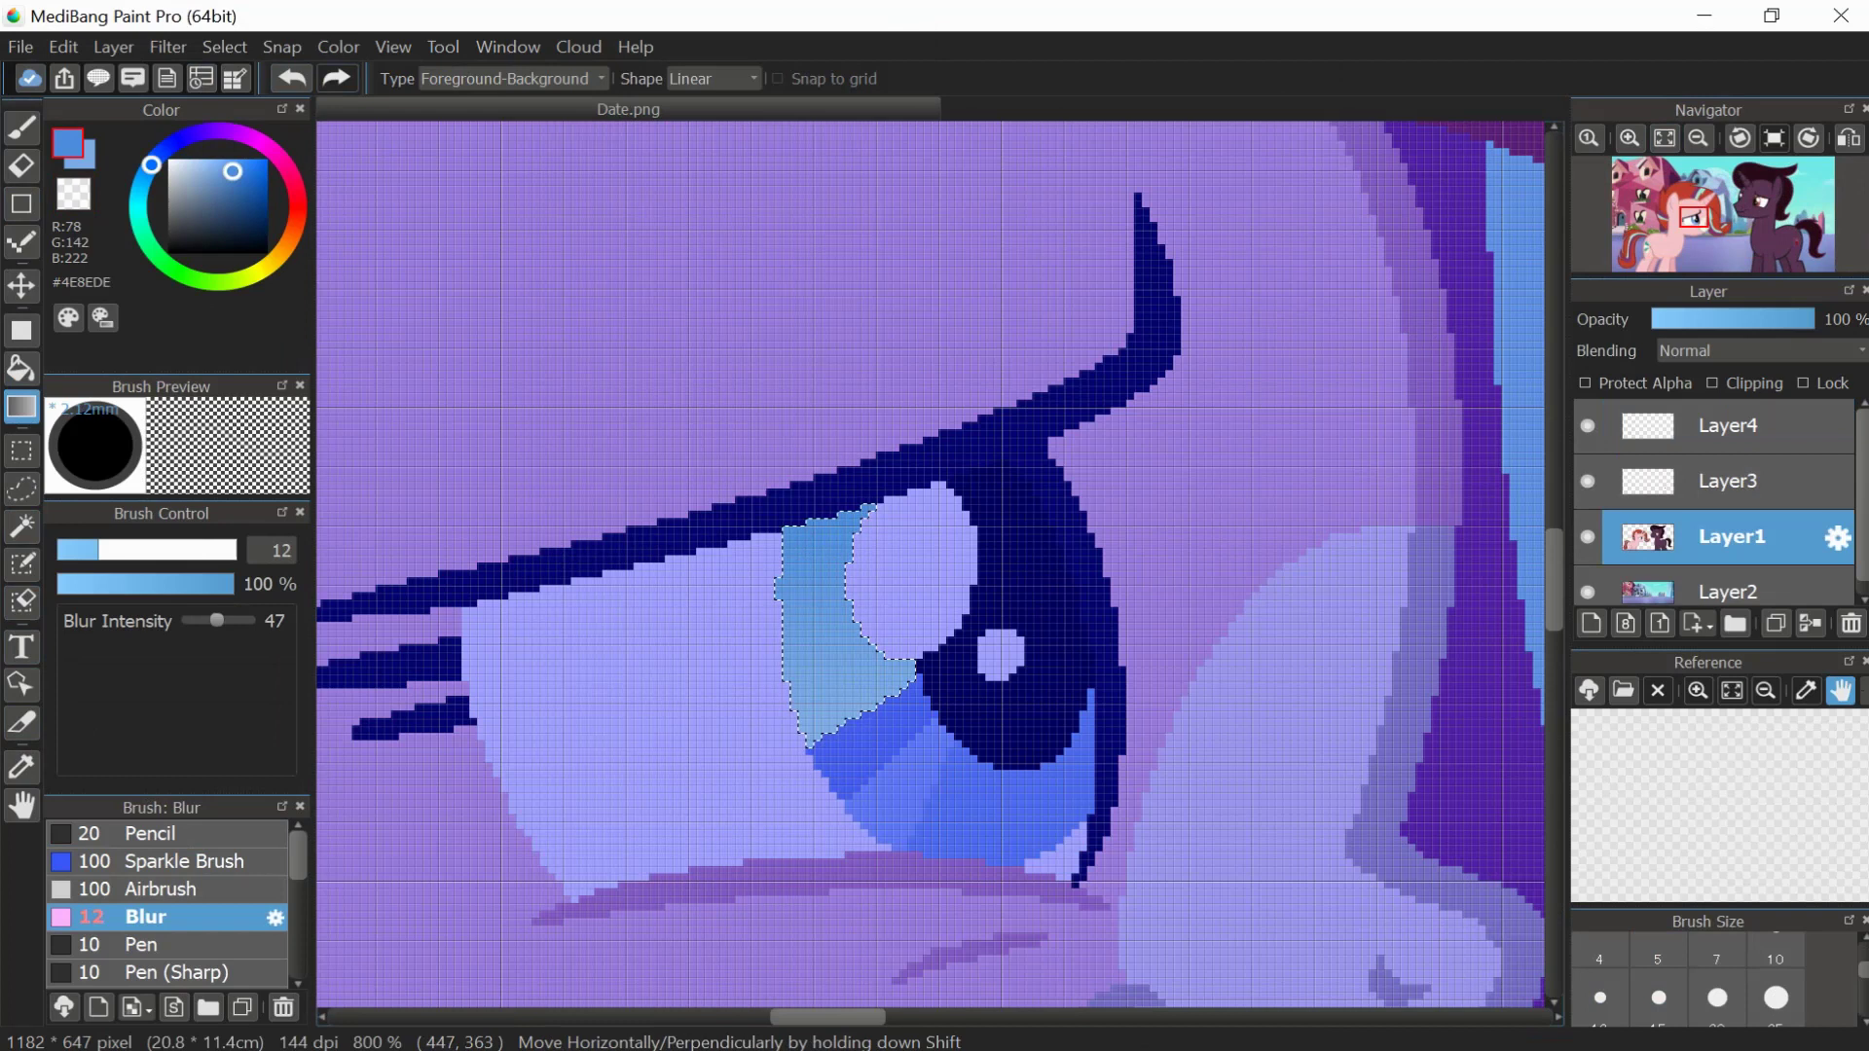
- Add the lower right iris area of the pink pony's eye to the selection and fill both areas with #7EACE7
key("w")
left_click(1013, 808, "shift")
key("g")
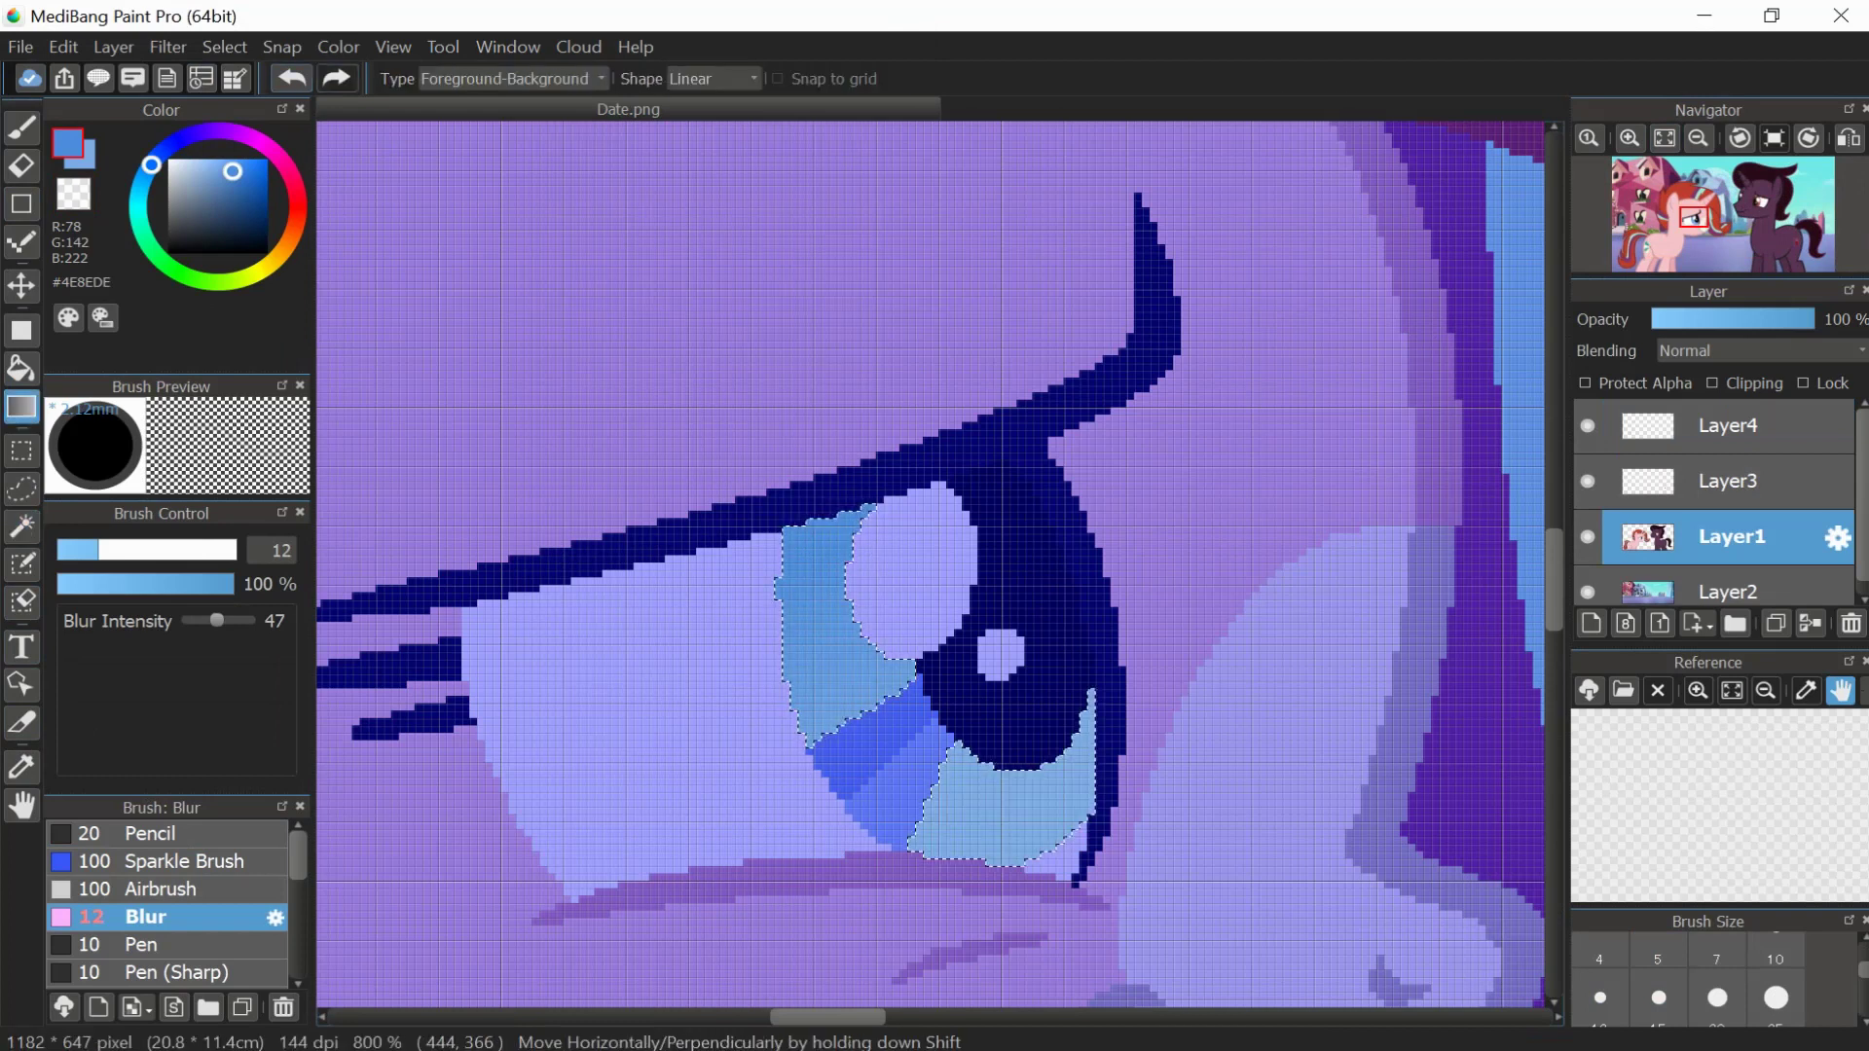
key("g")
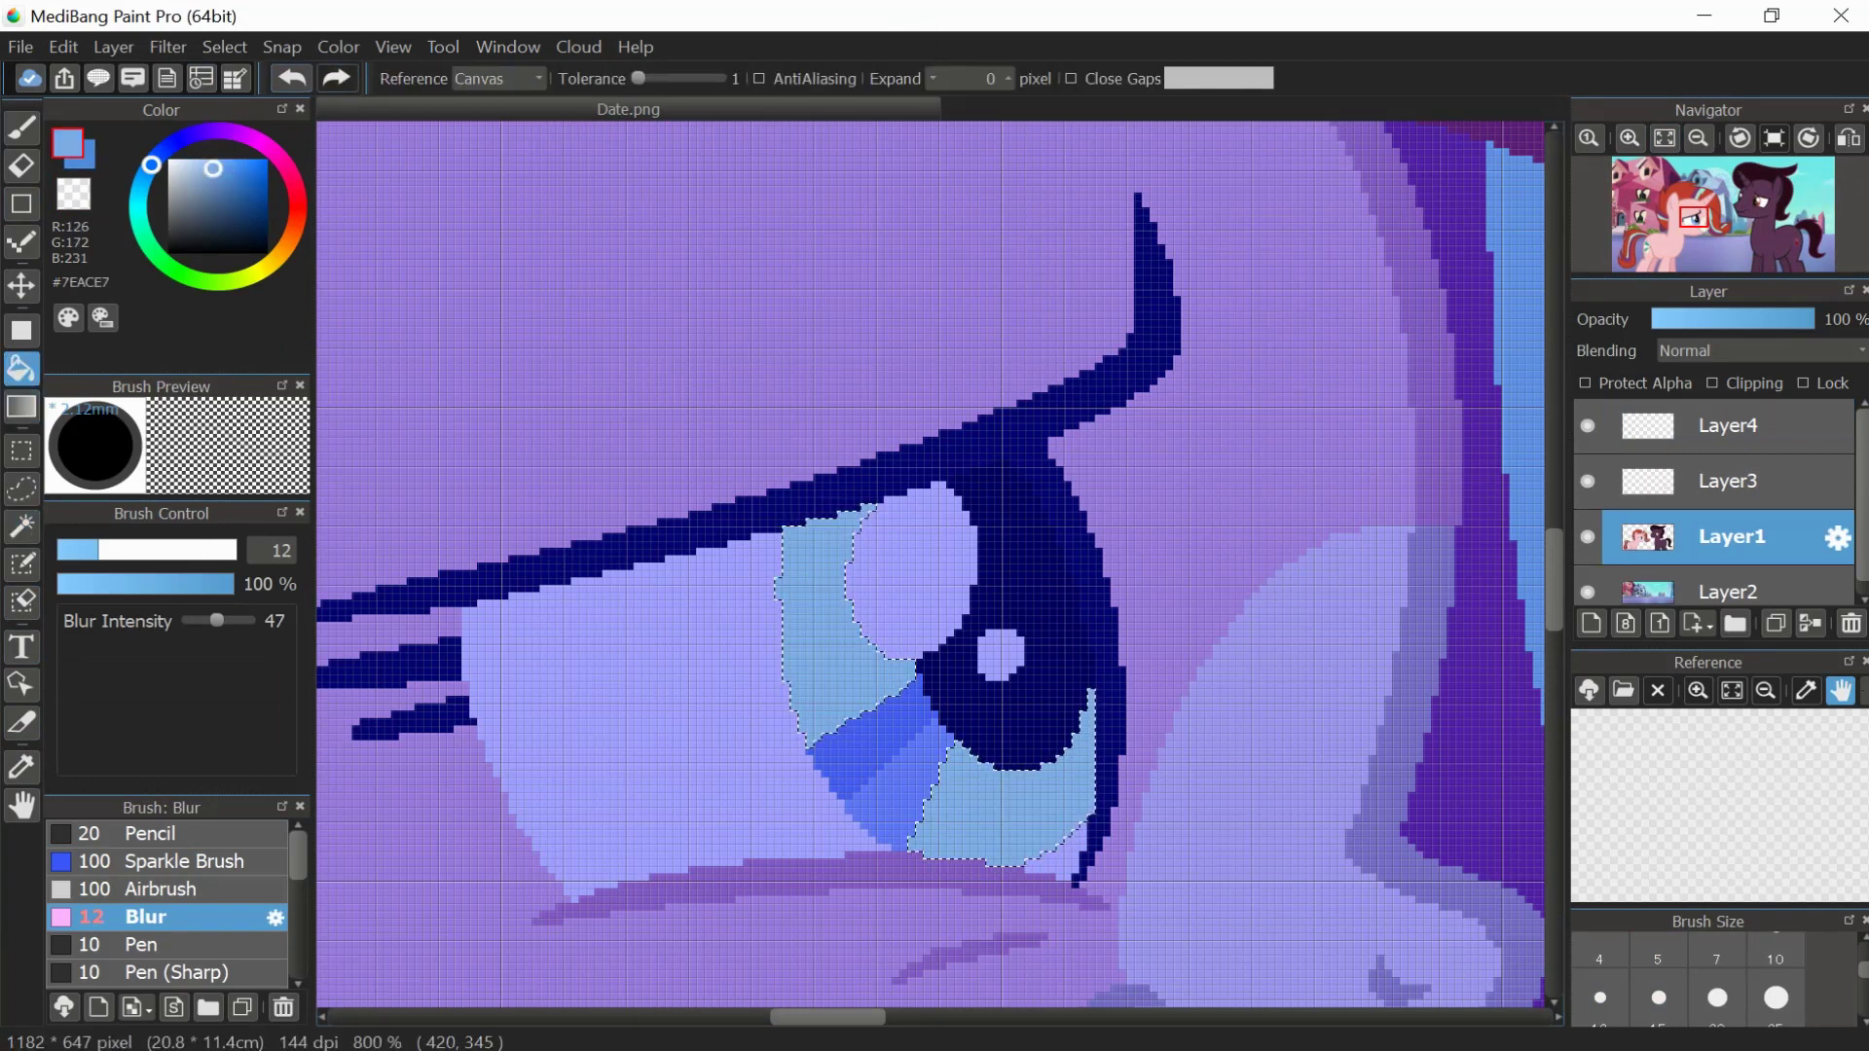
- Shade the upper part of the pink pony's iris with the size 25 Airbrush in #4E8EDE and clear the selection
left_click(165, 889)
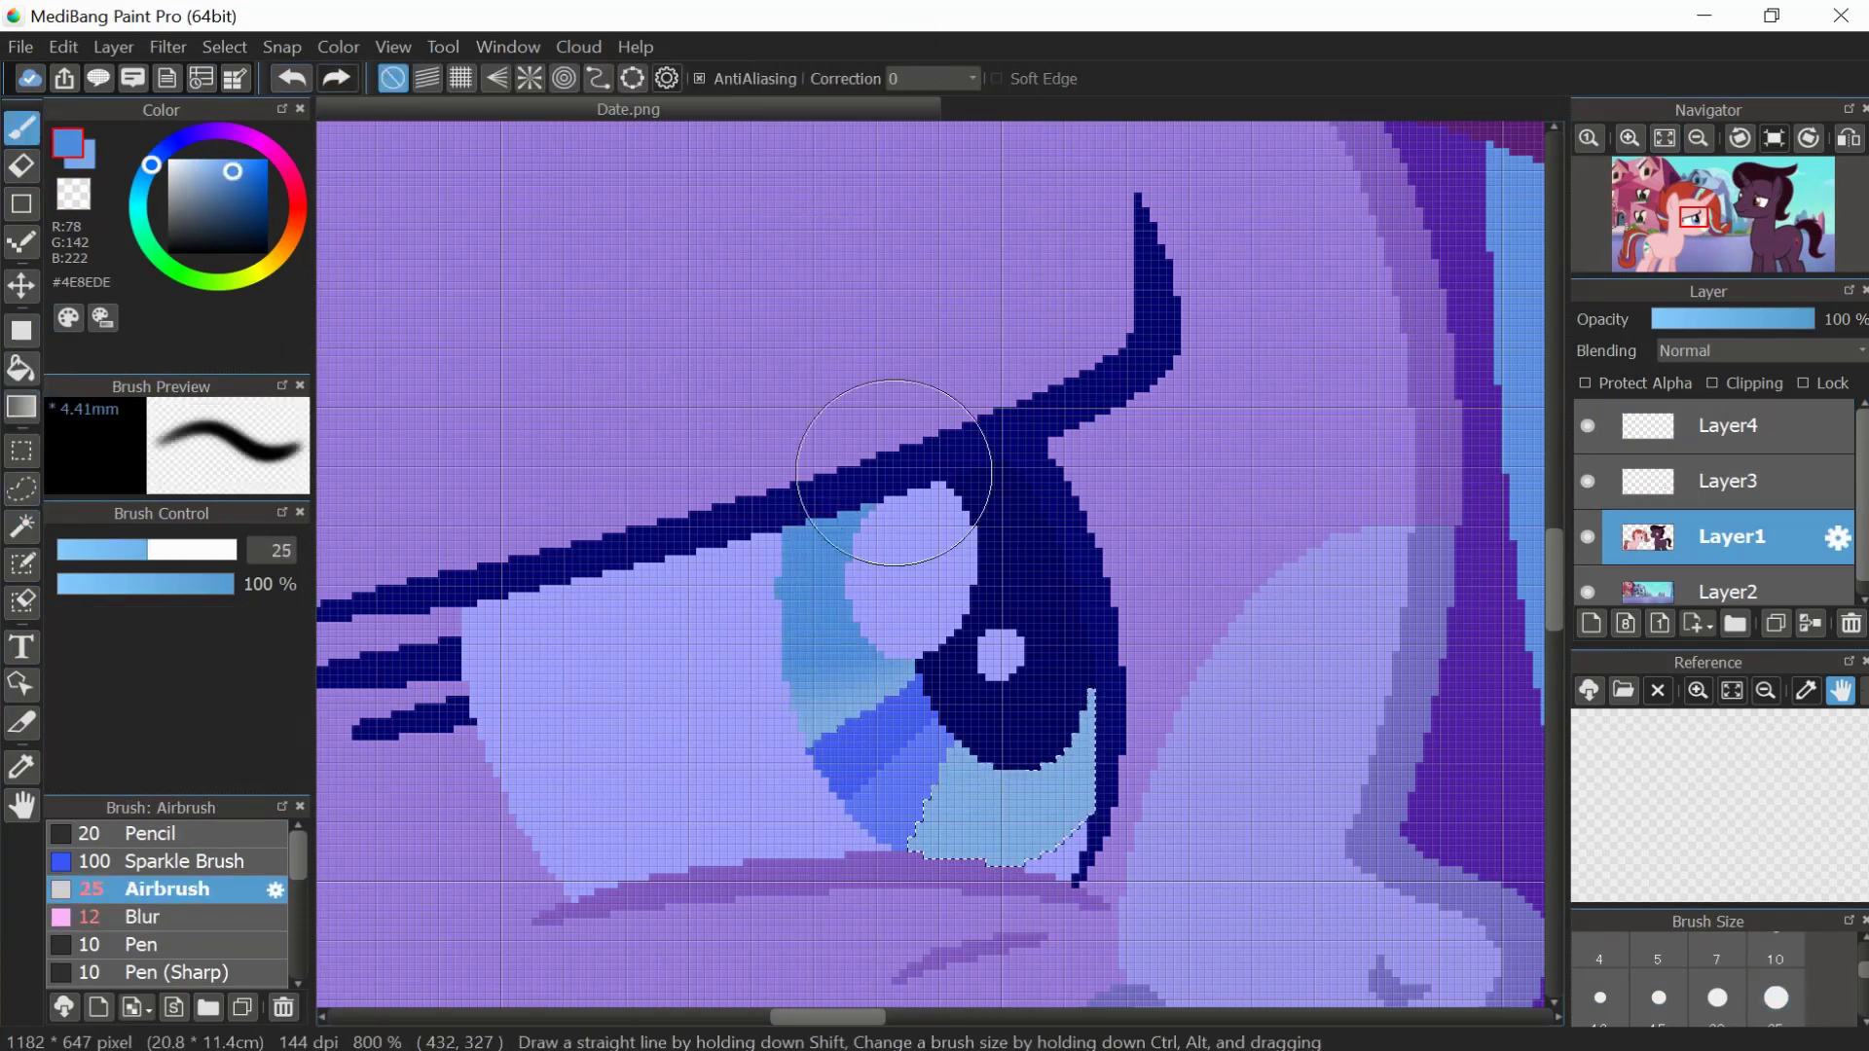
key("ctrl+0")
scroll(860, 536, "up", 4)
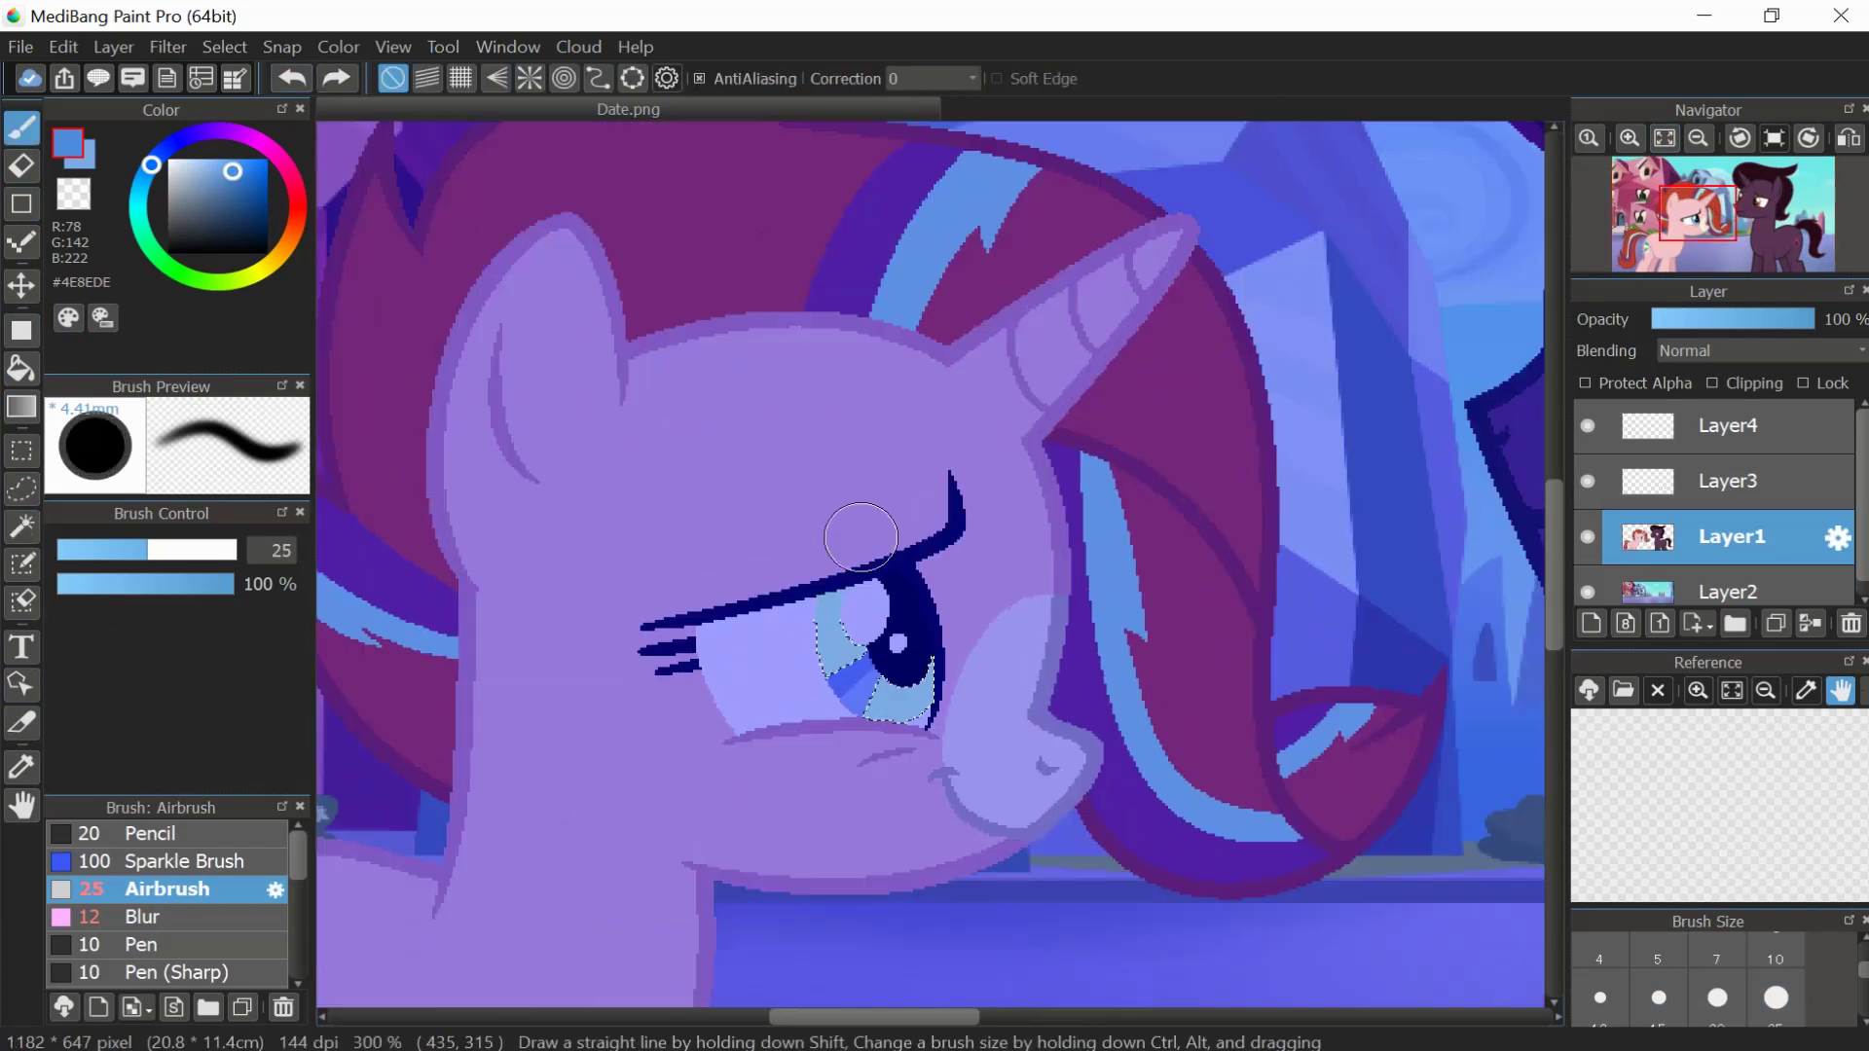
key("w")
key("ctrl+d")
- Select the iris areas of both of the dark pony's eyes and fill them with #AF4935
left_click(1763, 209)
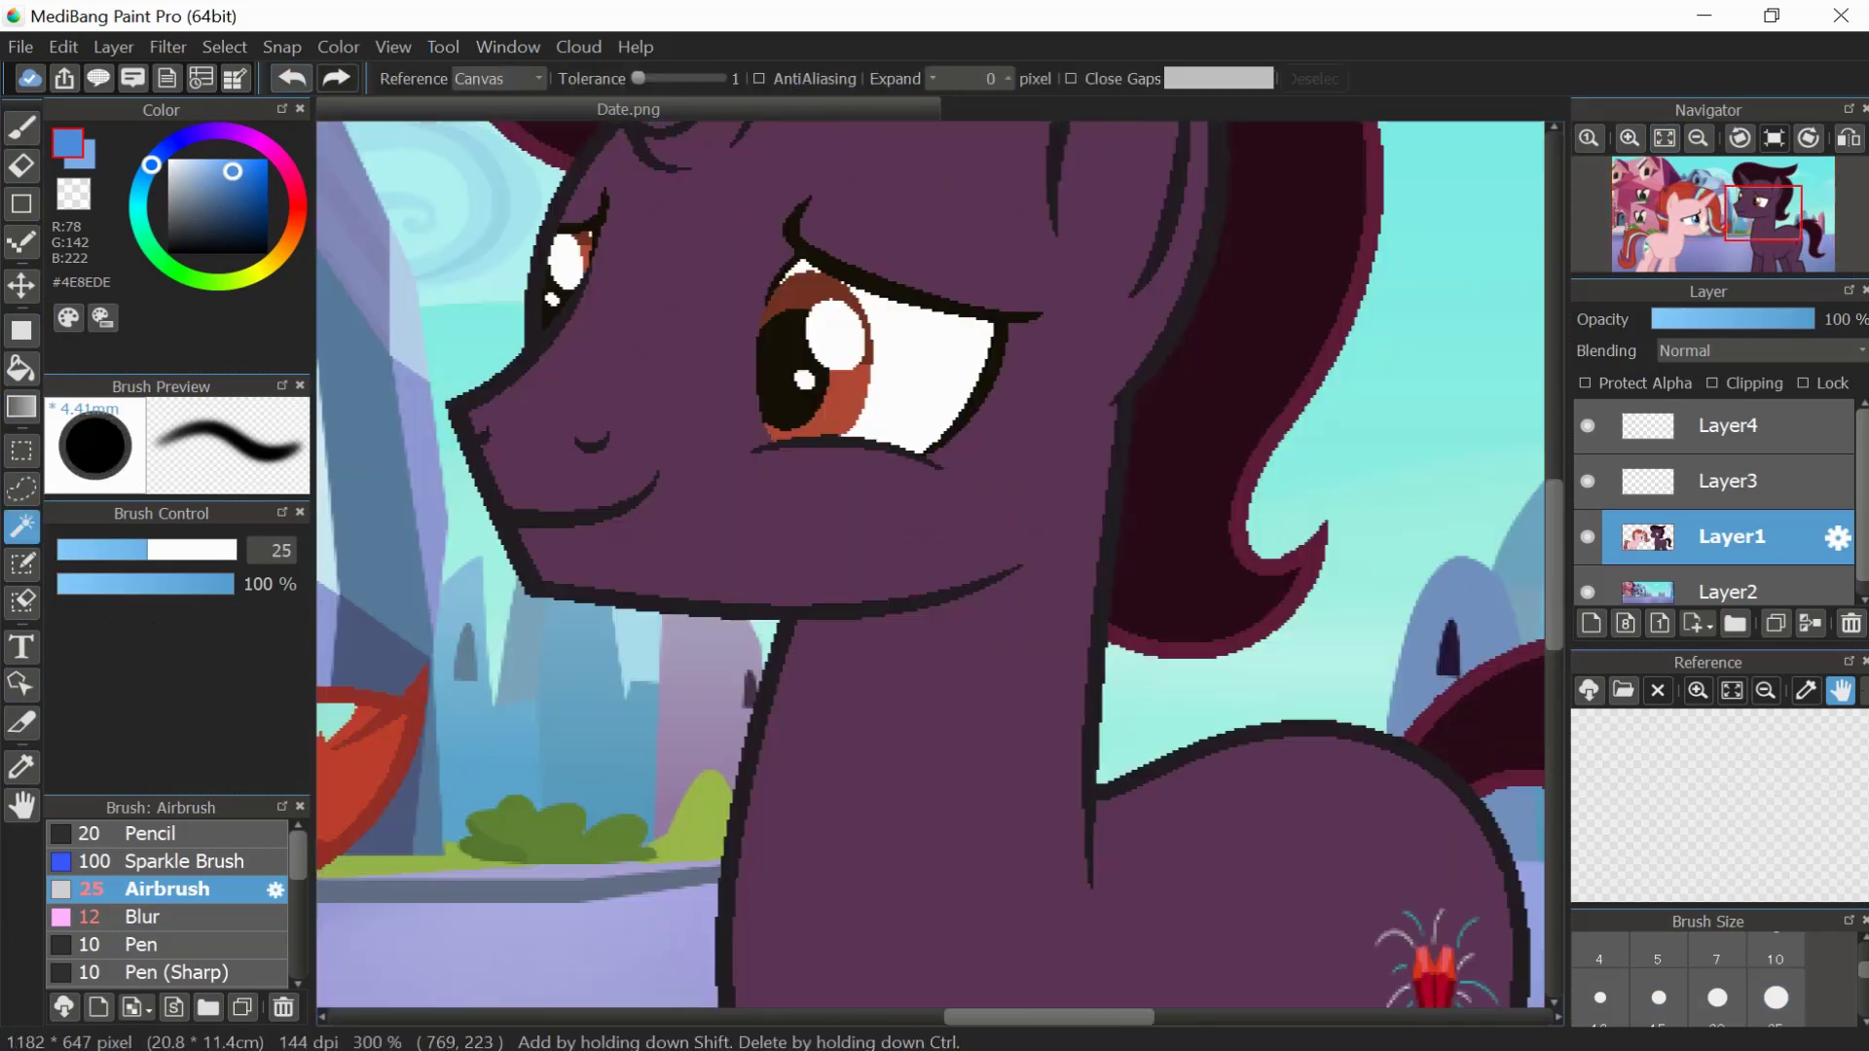
left_click(847, 390)
scroll(671, 313, "up", 3)
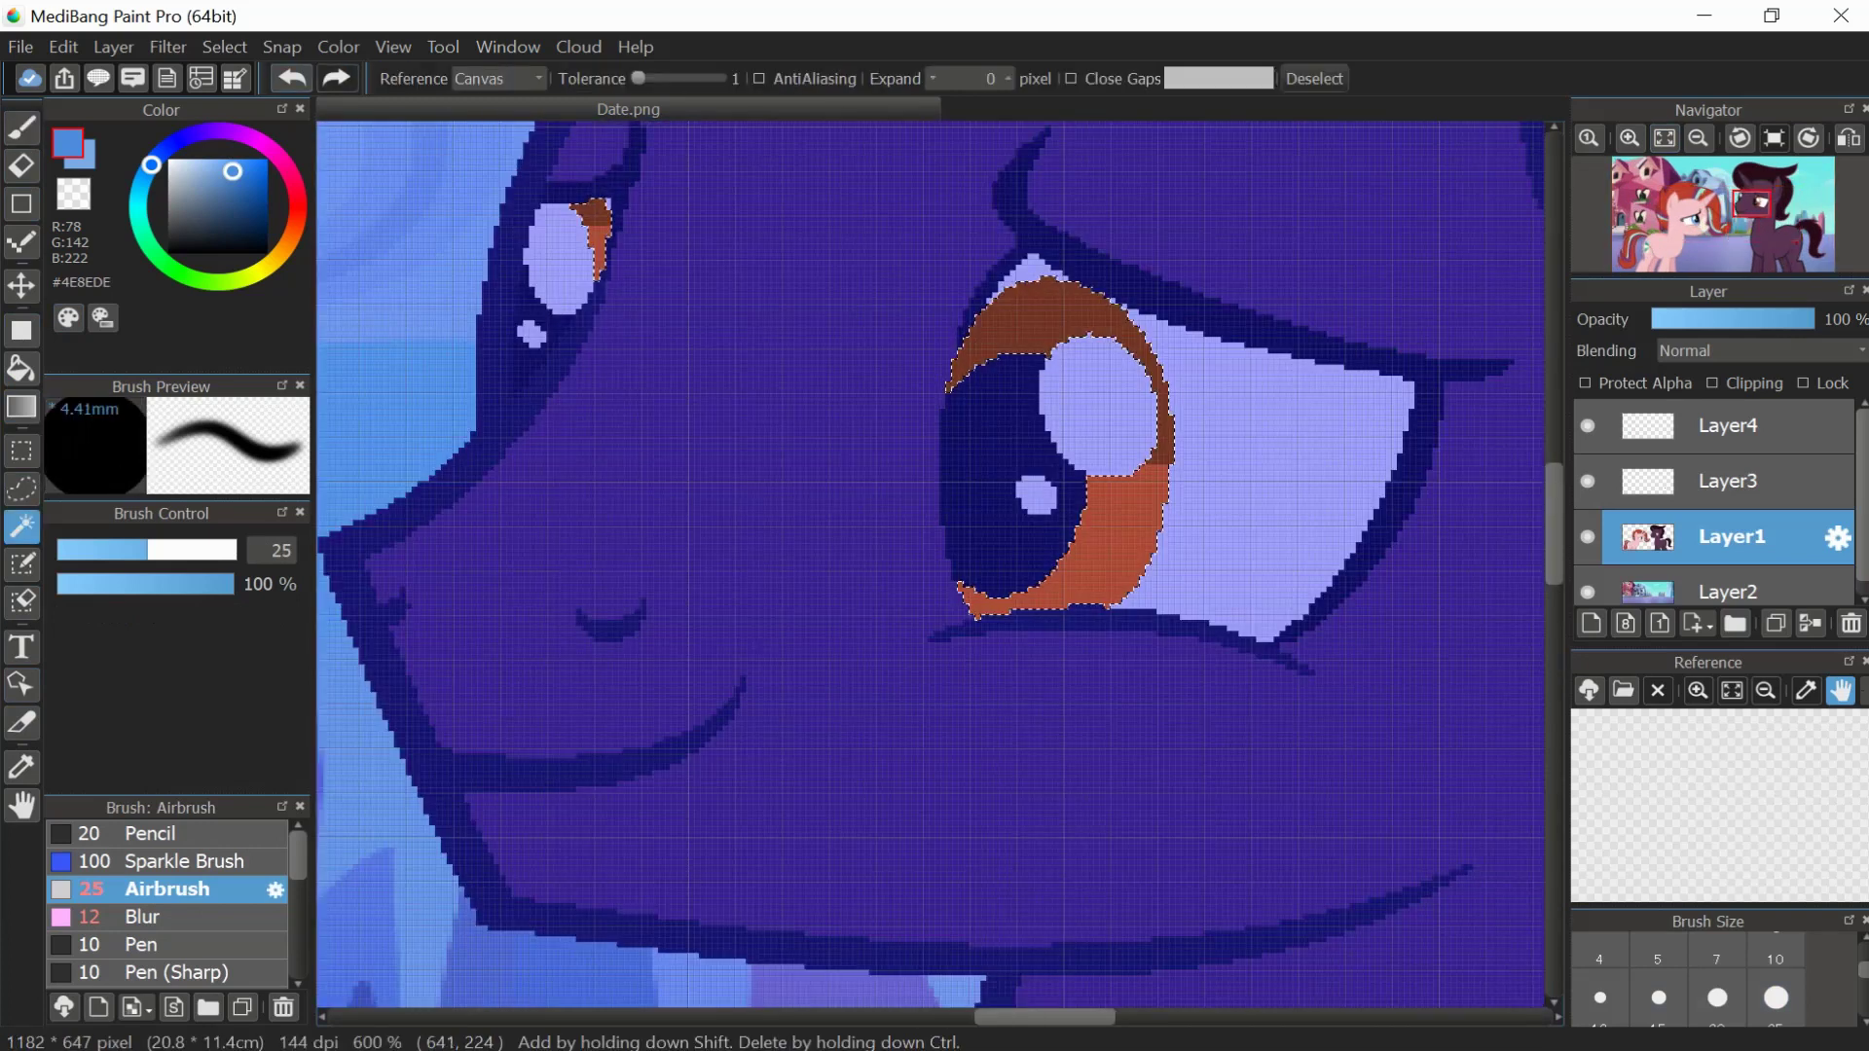
key("g")
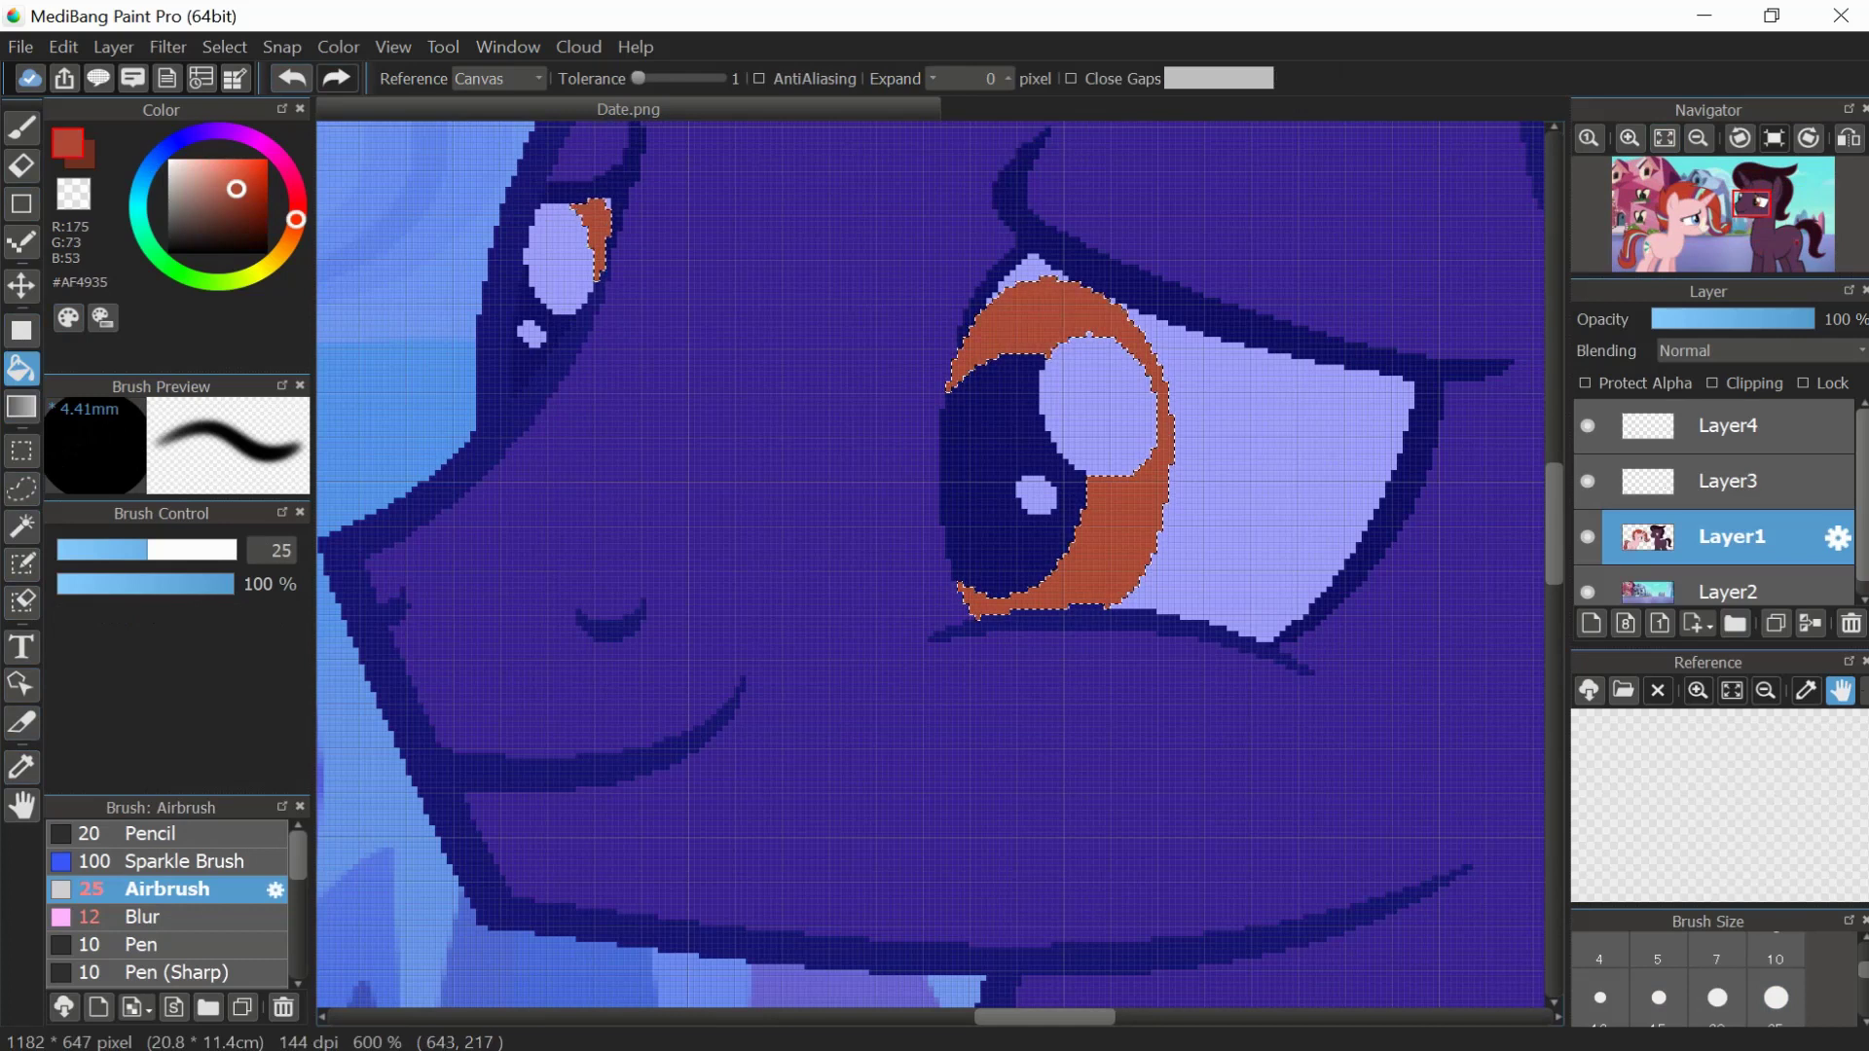
- Airbrush darker #723123 shading over the upper parts of the dark pony's irises
key("b")
left_click(1001, 283, "alt")
key("w")
scroll(1169, 438, "down", 10)
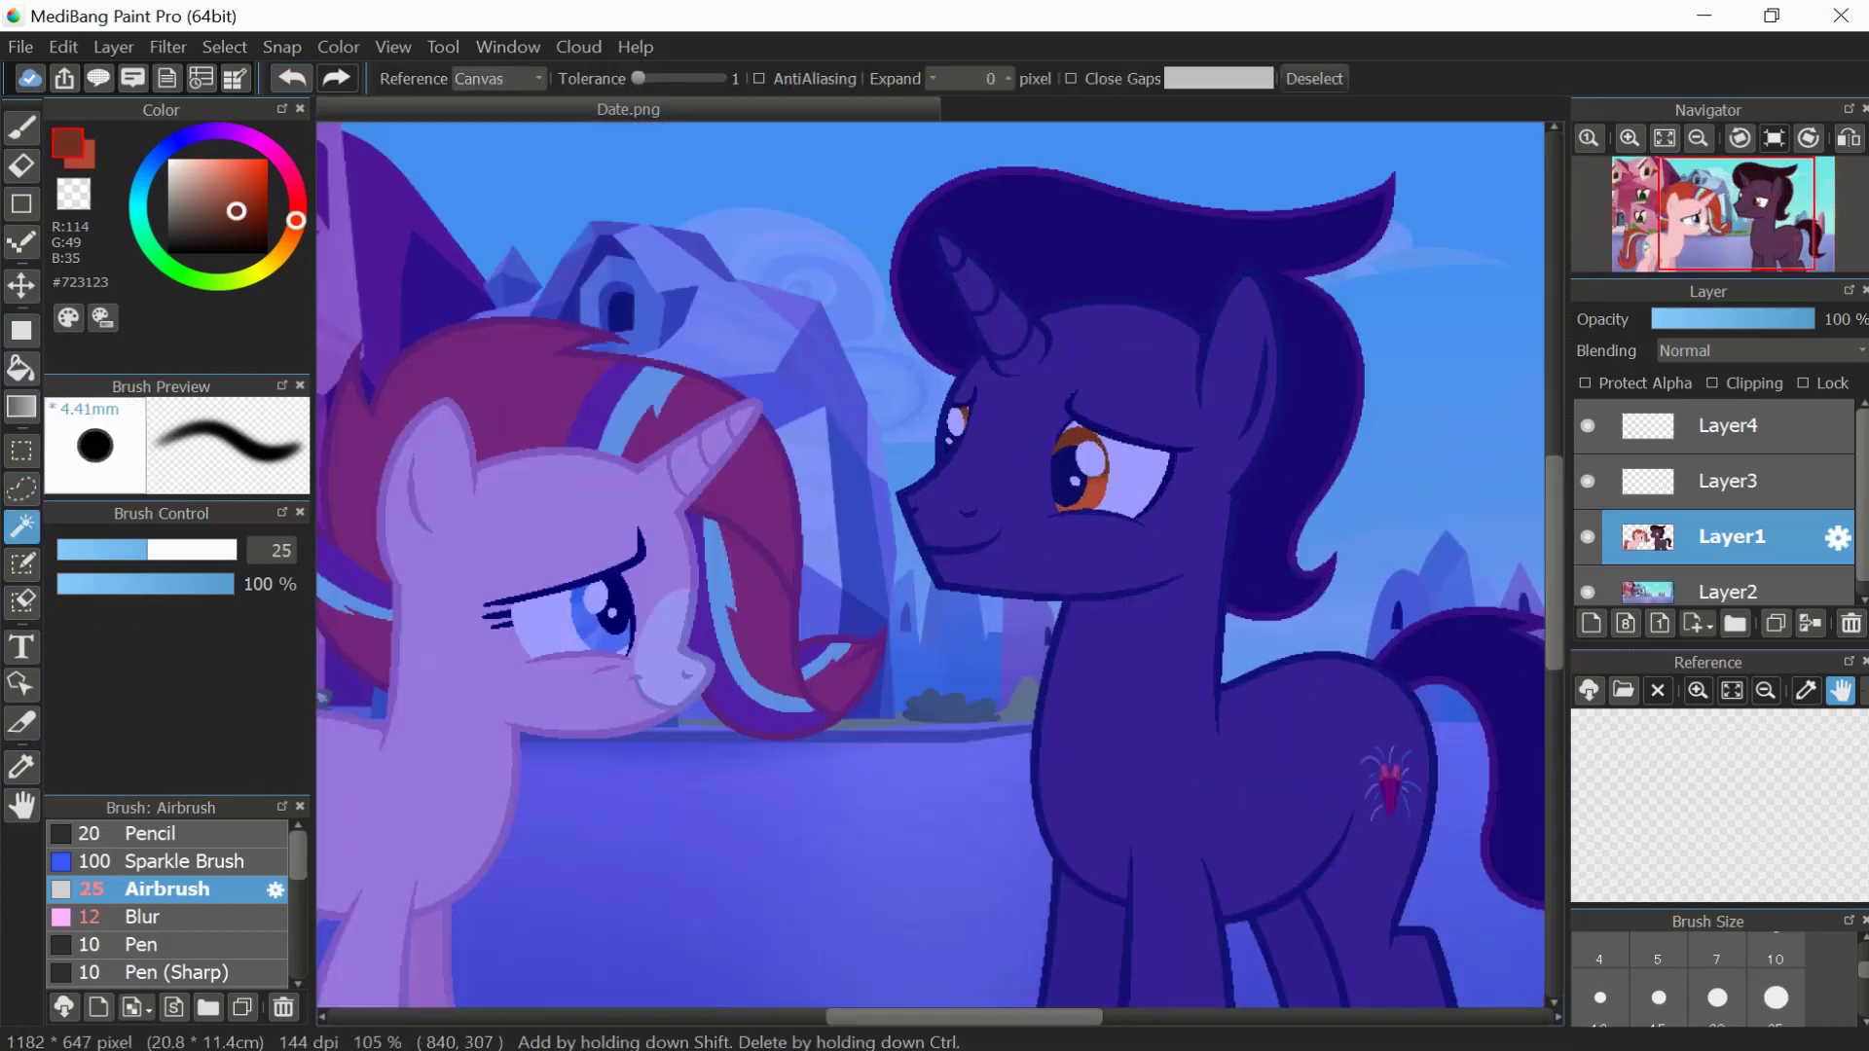
- Insert the crescent moon and star from the Cutie Marks folder above Layer4 and scale it over the pink house
scroll(1168, 439, "up", 2)
scroll(1168, 438, "down", 2)
left_click(1728, 425)
left_click(21, 47)
left_click(98, 286)
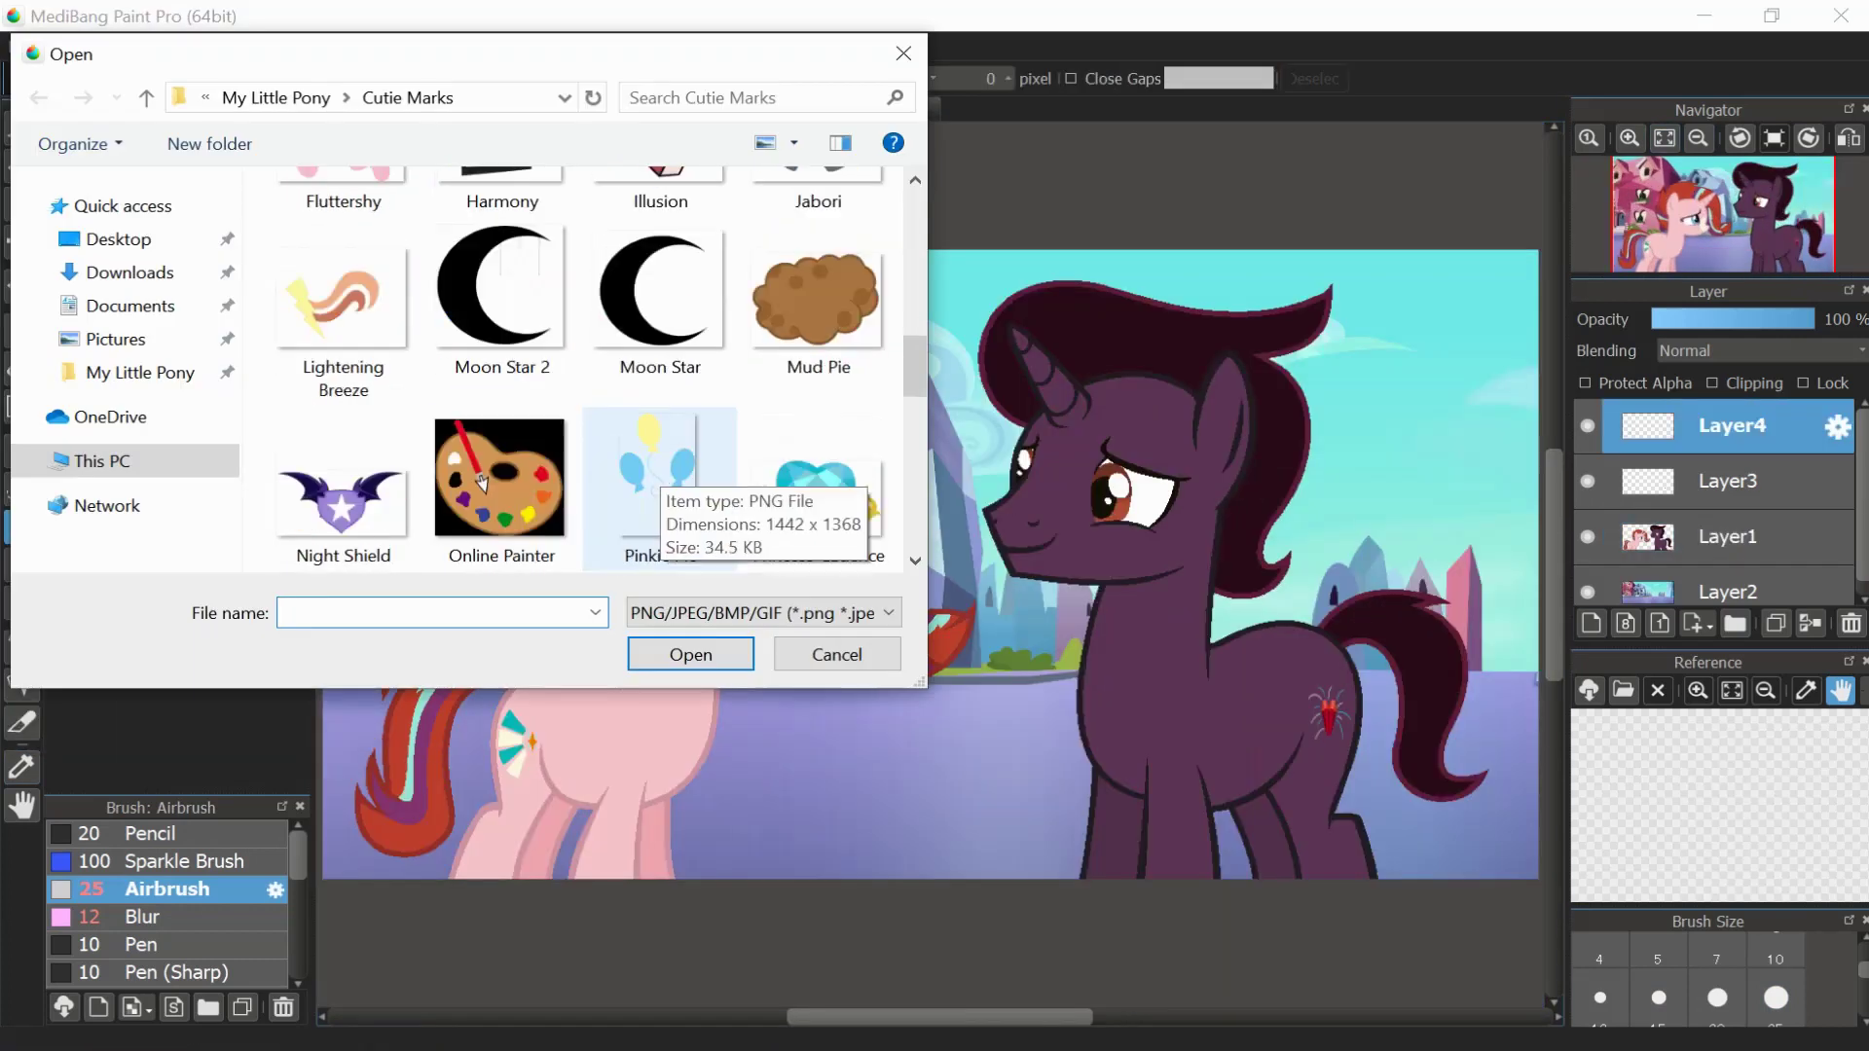
double_click(584, 301)
left_click_drag(1006, 682, 563, 313)
scroll(563, 313, "up", 2)
left_click(1473, 1003)
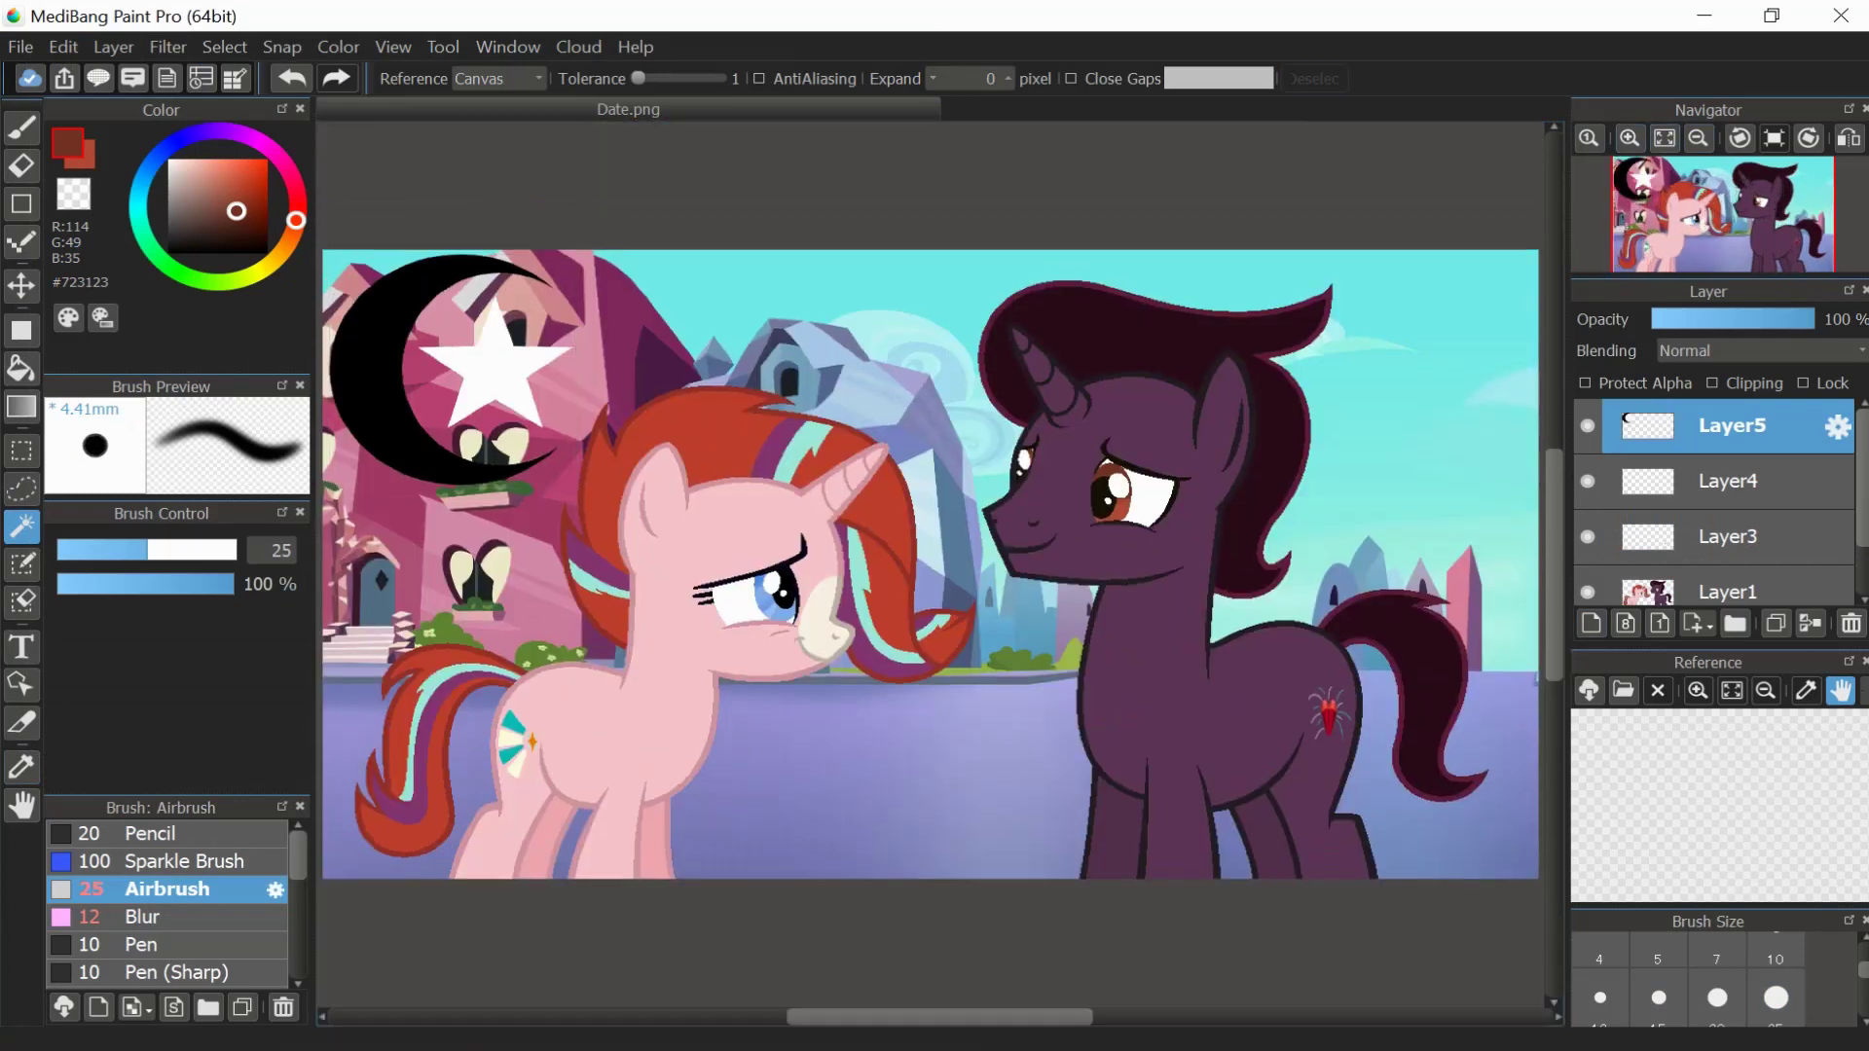